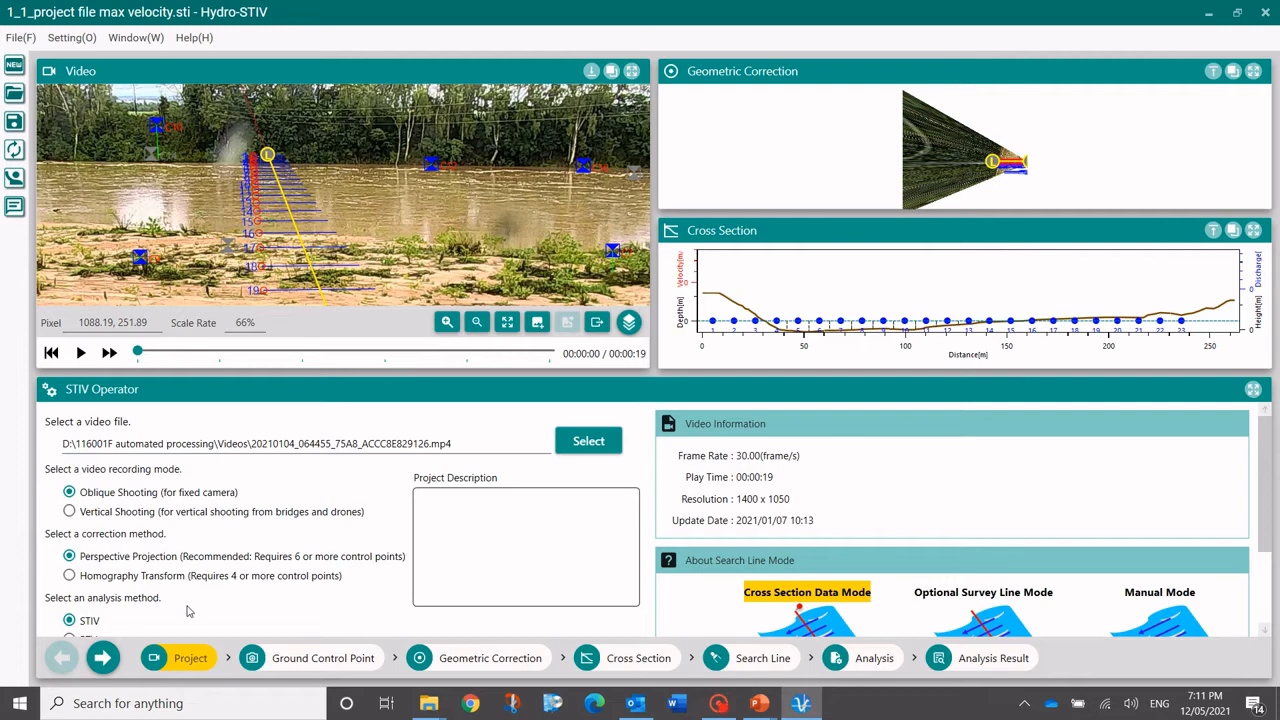
# Step: Review the project's recording mode, correction method, analysis method and search line setting method
pyautogui.scroll(-1, 226, 594)
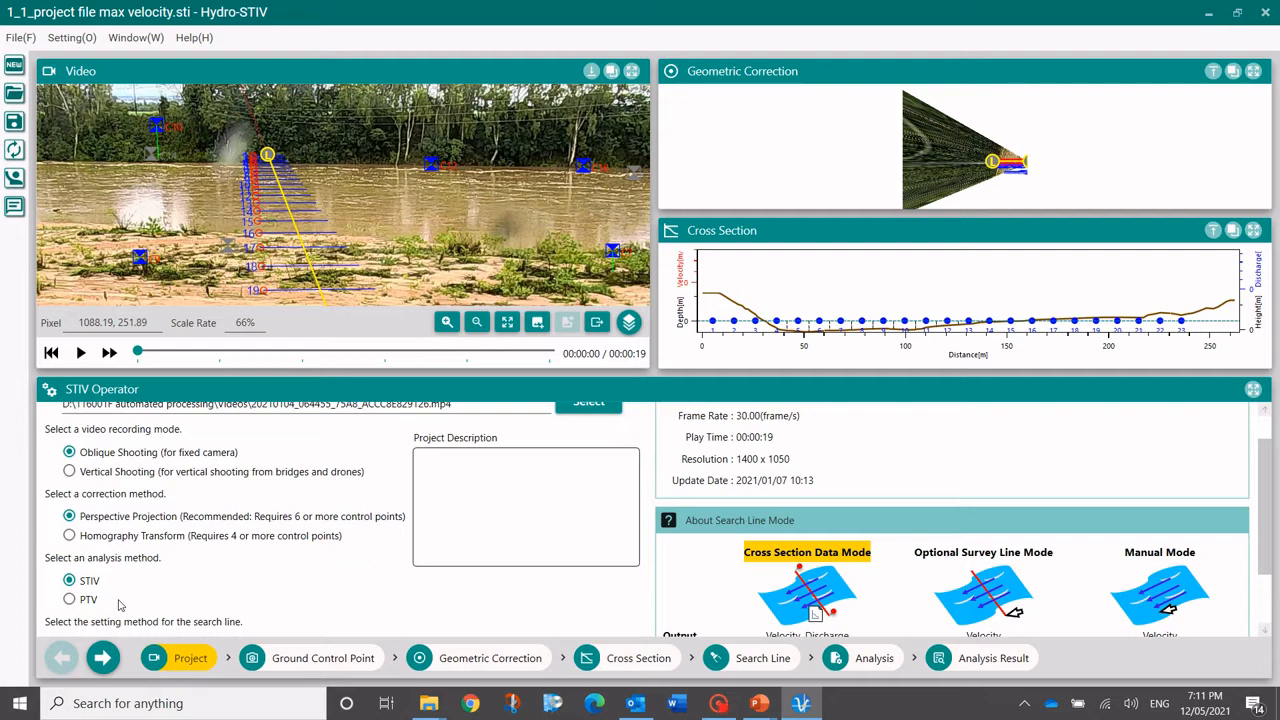
pyautogui.scroll(-2, 922, 550)
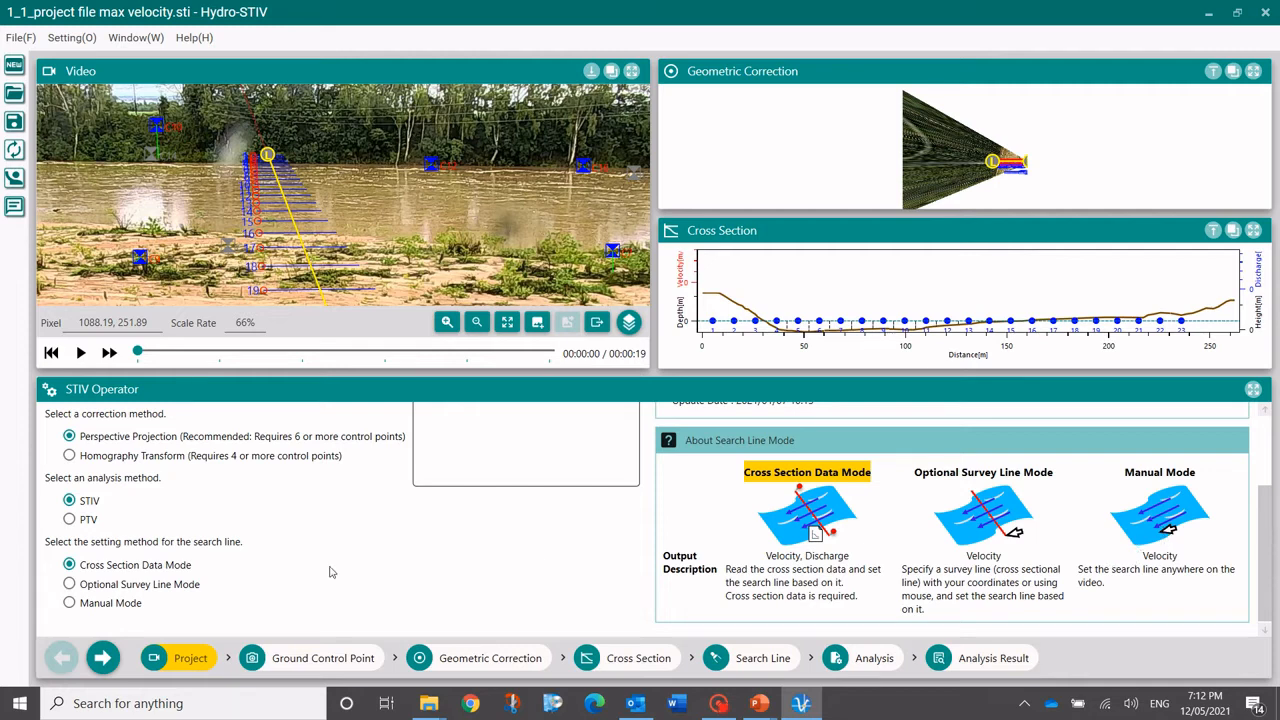
pyautogui.scroll(3, 302, 560)
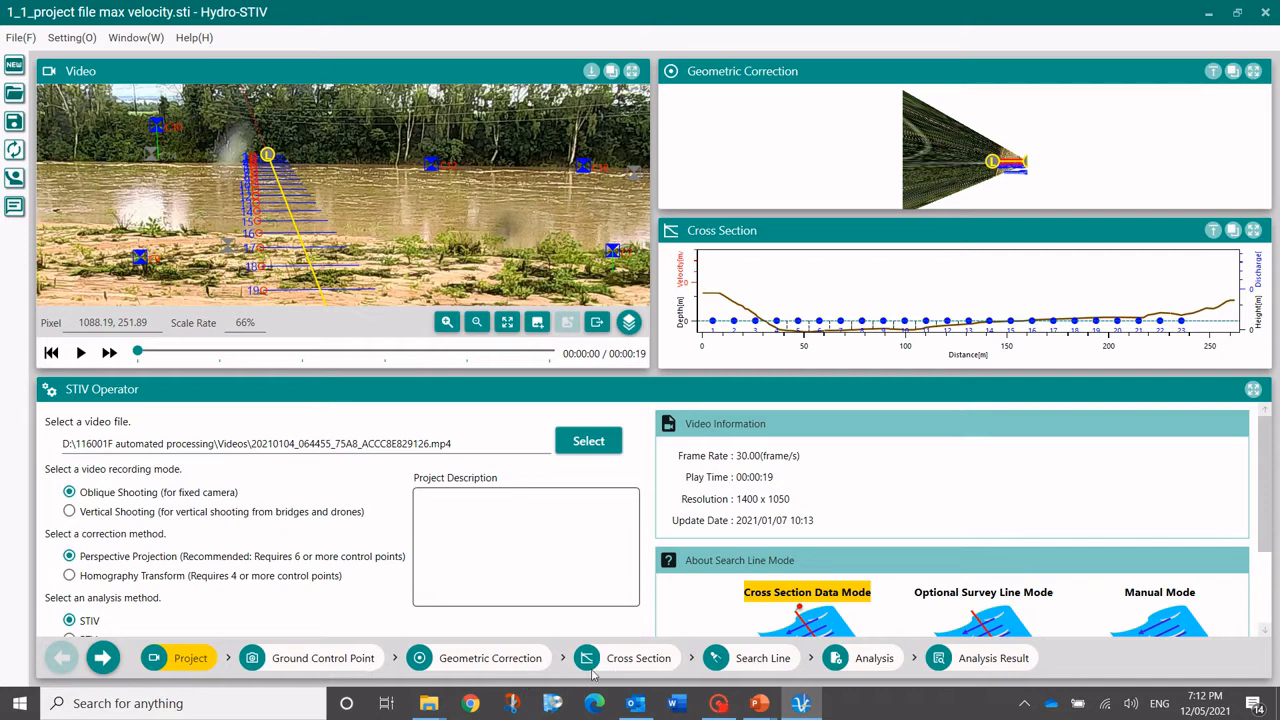
# Step: Show the ground control points and examine their locations on the enlarged video frame and their coordinates in the list
pyautogui.click(323, 658)
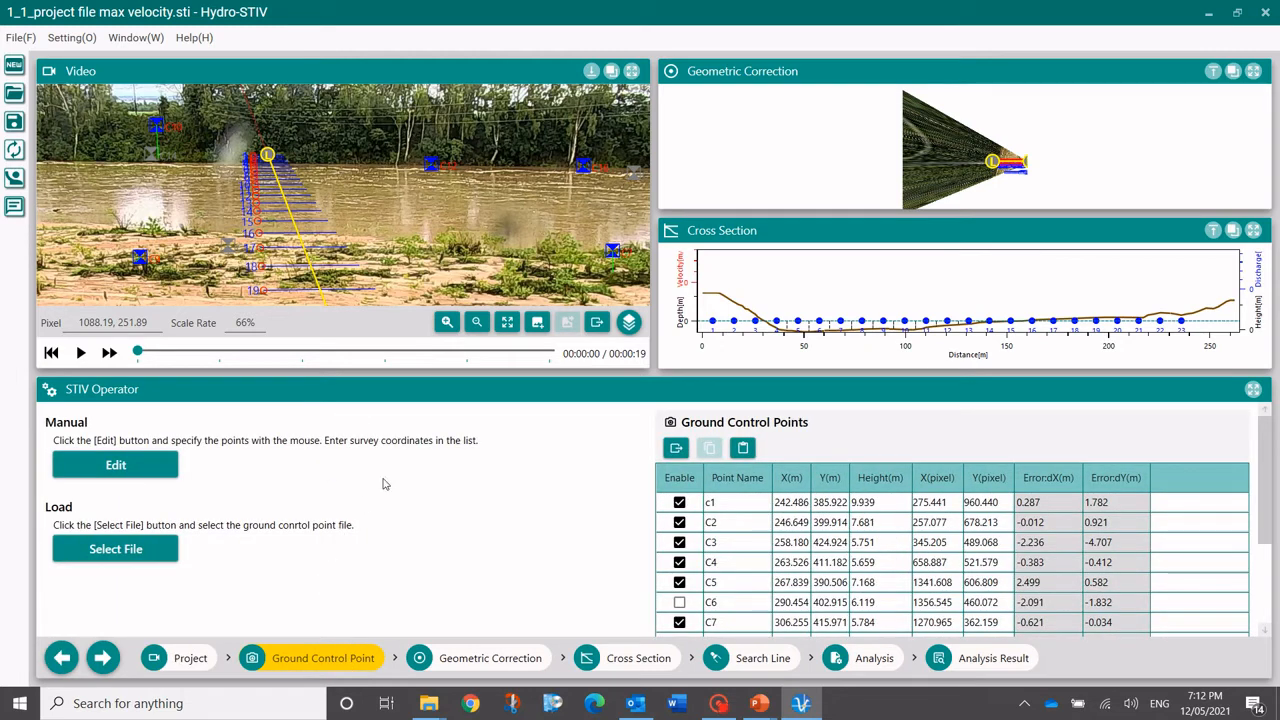
pyautogui.click(632, 72)
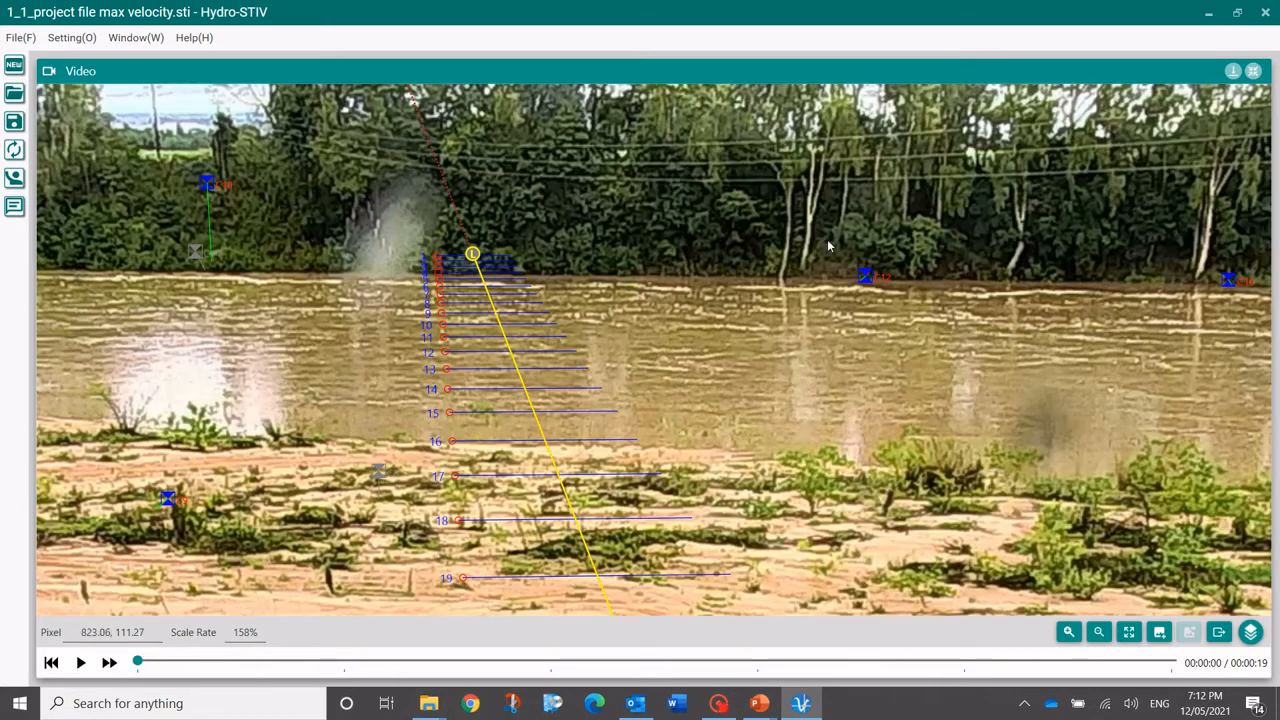
pyautogui.scroll(-4, 760, 460)
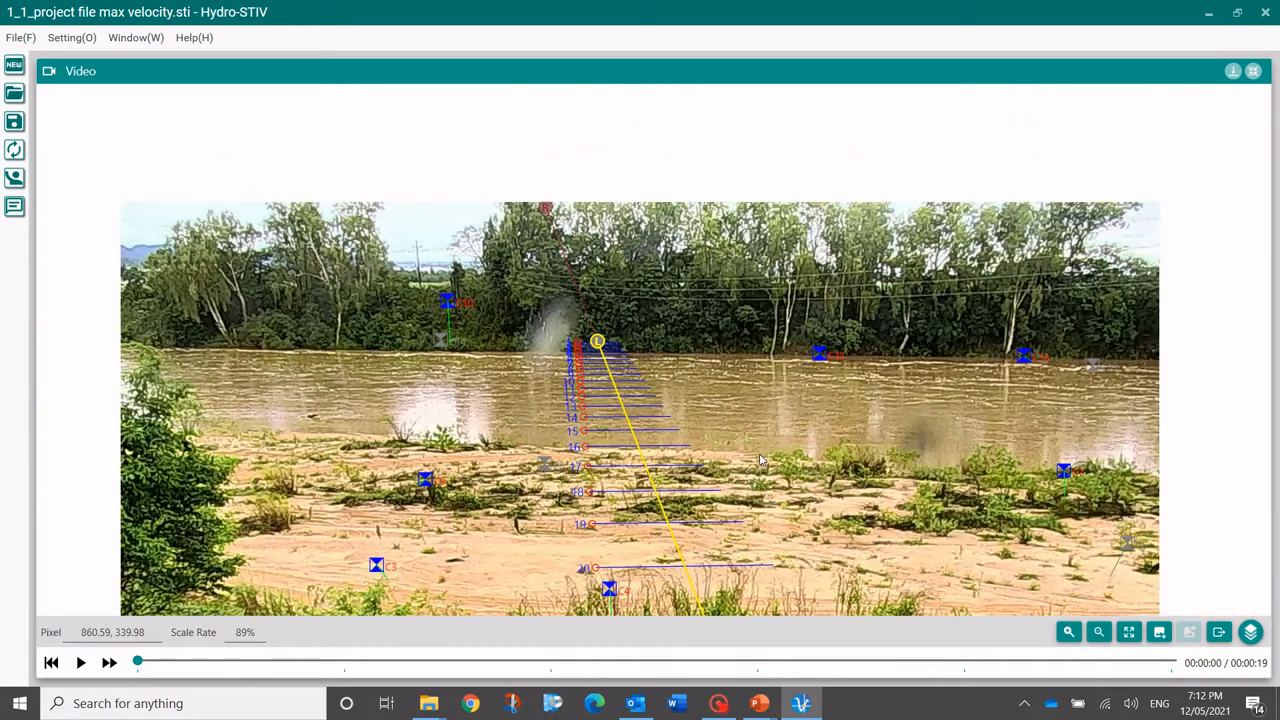
pyautogui.scroll(-1, 760, 460)
pyautogui.moveTo(774, 498); pyautogui.dragTo(740, 314)
pyautogui.scroll(-1, 740, 314)
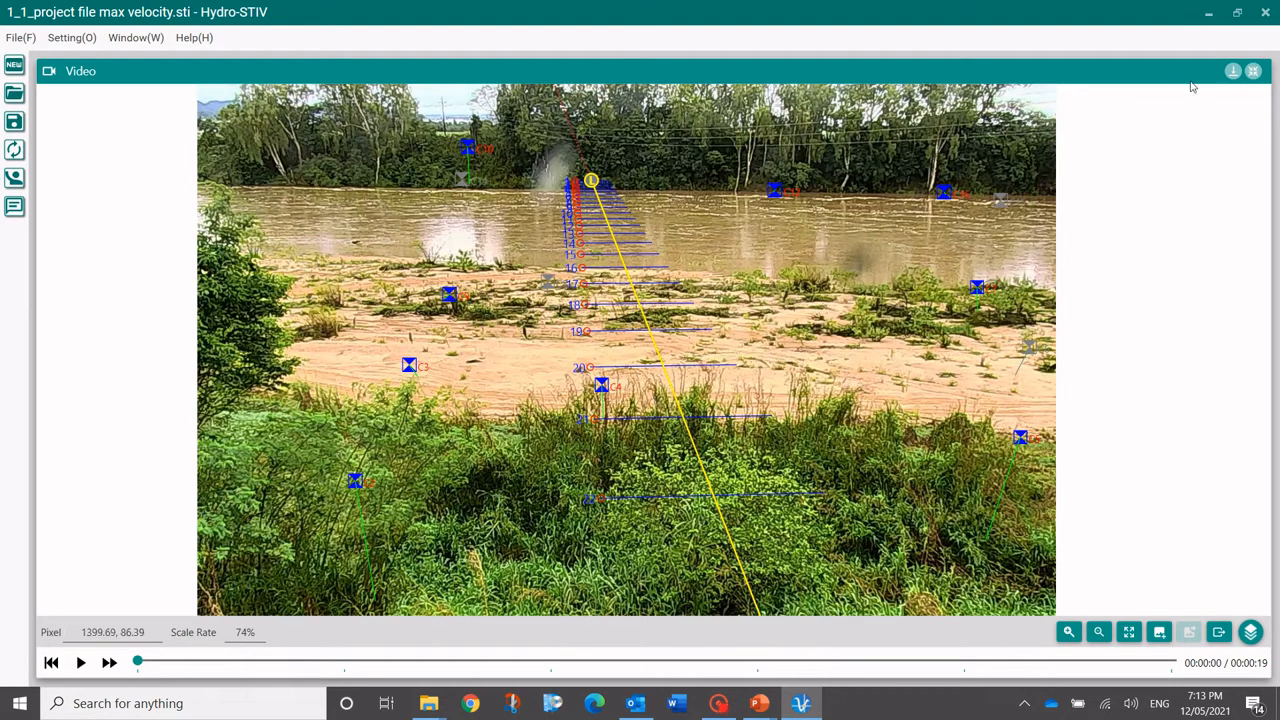
pyautogui.click(1253, 71)
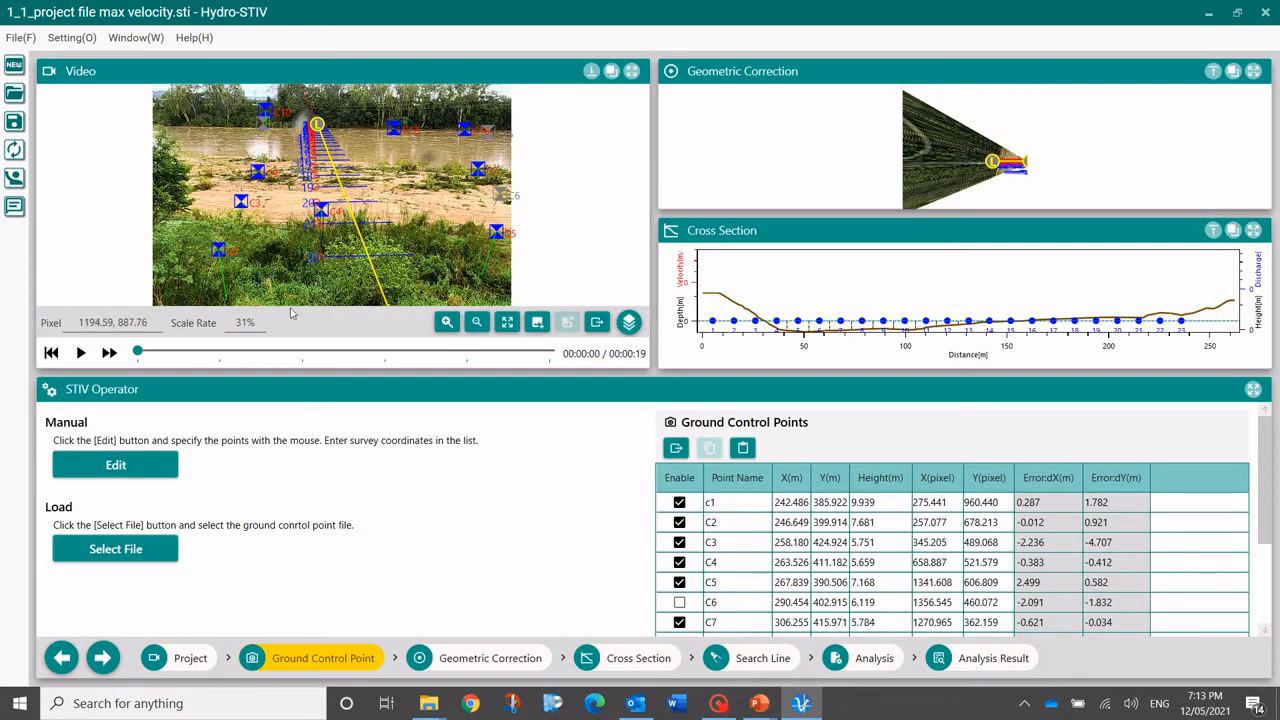
pyautogui.click(762, 543)
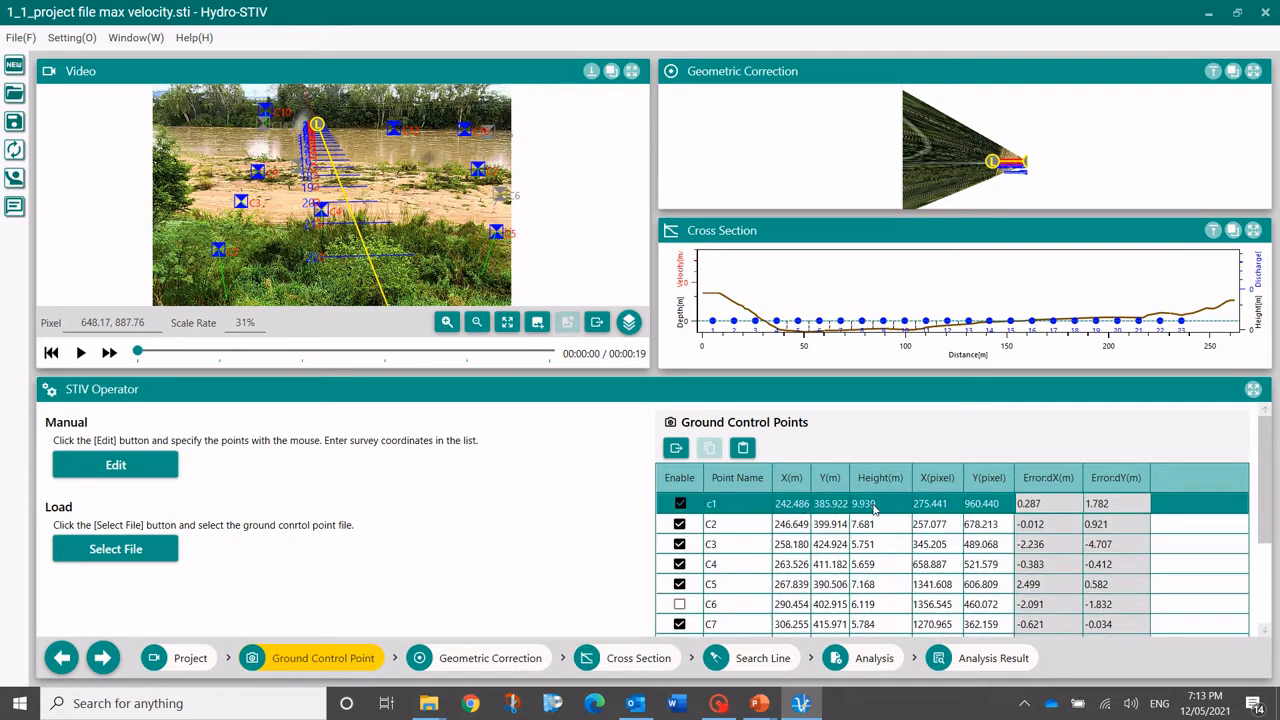
# Step: Try adding a ground control point manually near the far edge of the sandbank, beside the waterline
pyautogui.click(109, 471)
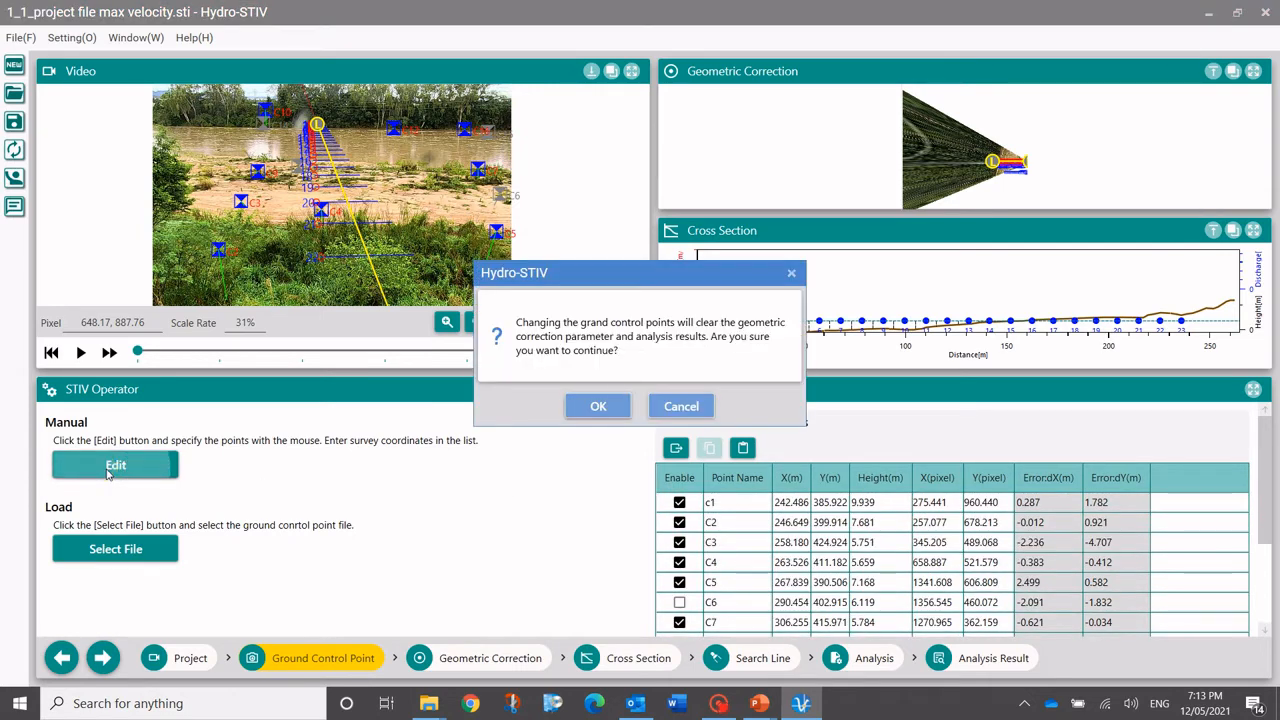
pyautogui.click(597, 409)
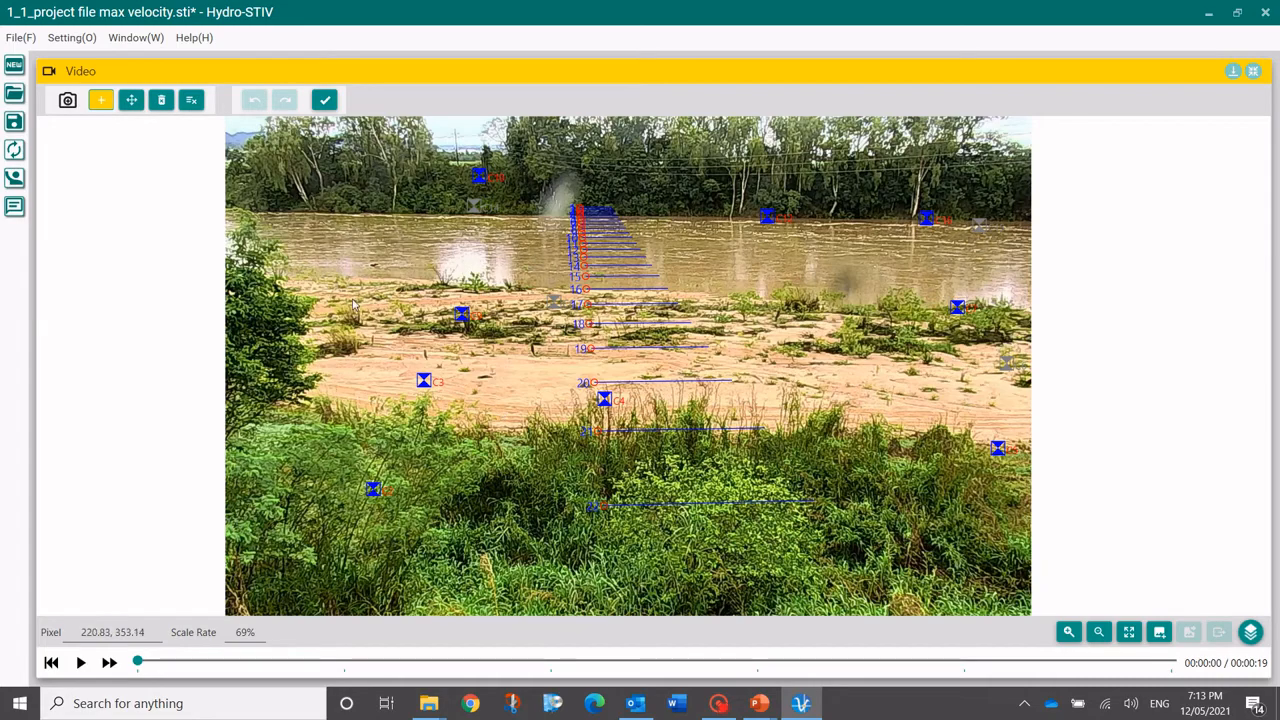
pyautogui.scroll(5, 370, 302)
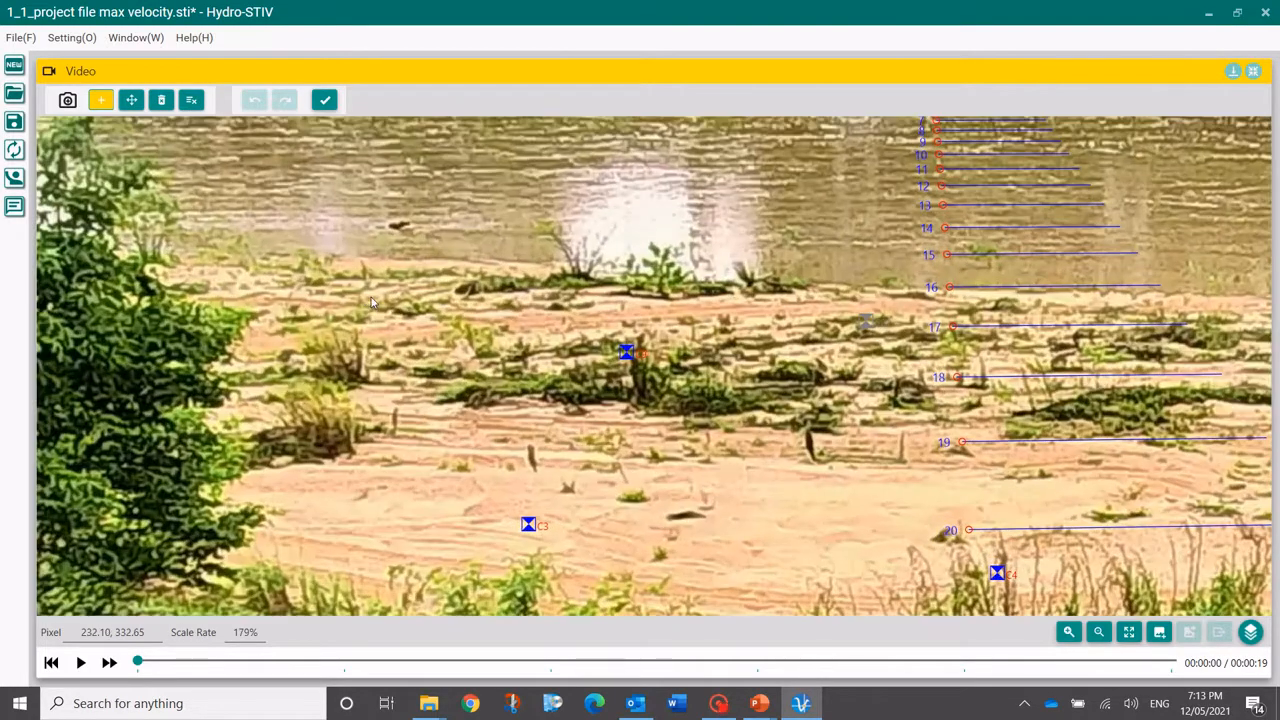
pyautogui.scroll(5, 370, 302)
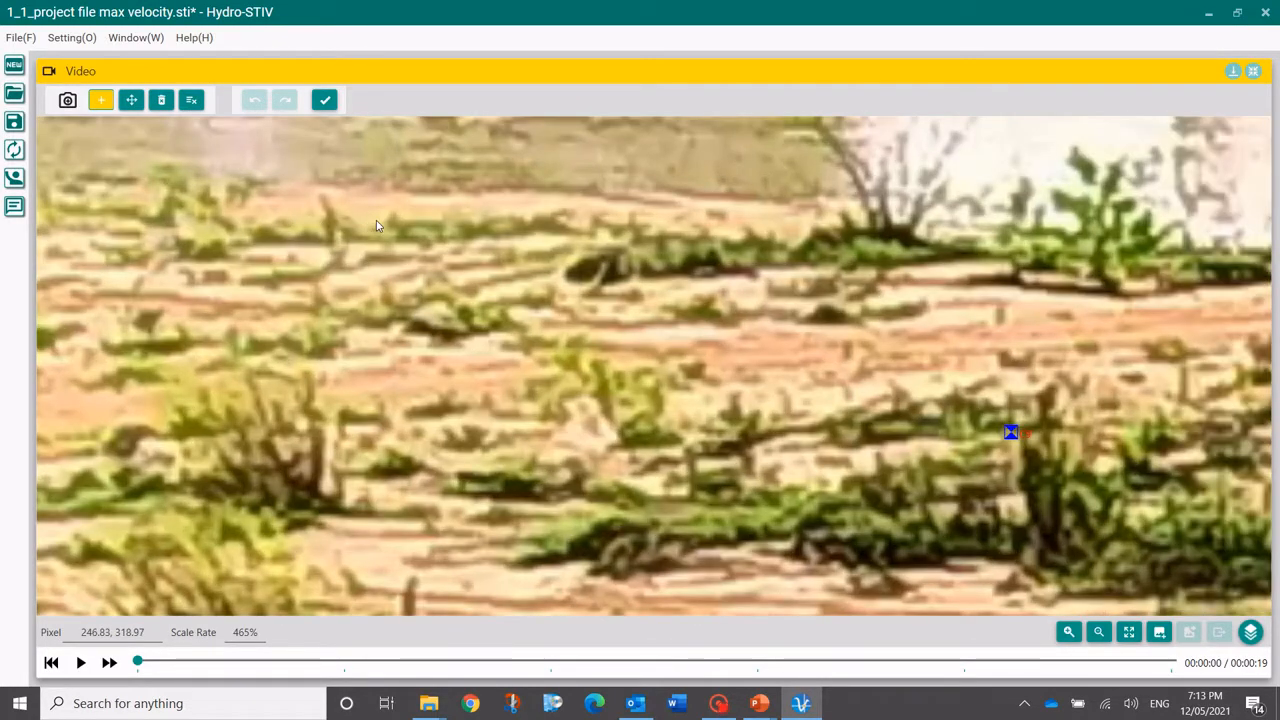
pyautogui.click(375, 220)
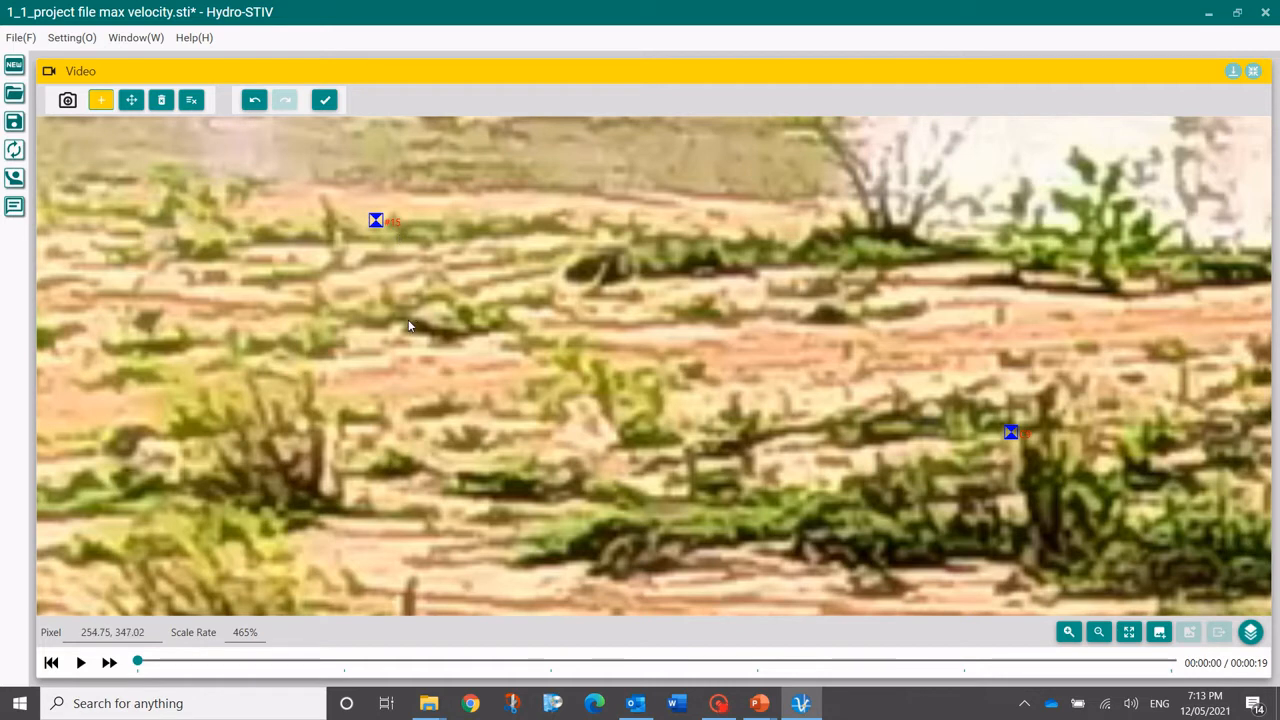
# Step: Undo the added ground control point and finish editing the control points
pyautogui.click(254, 102)
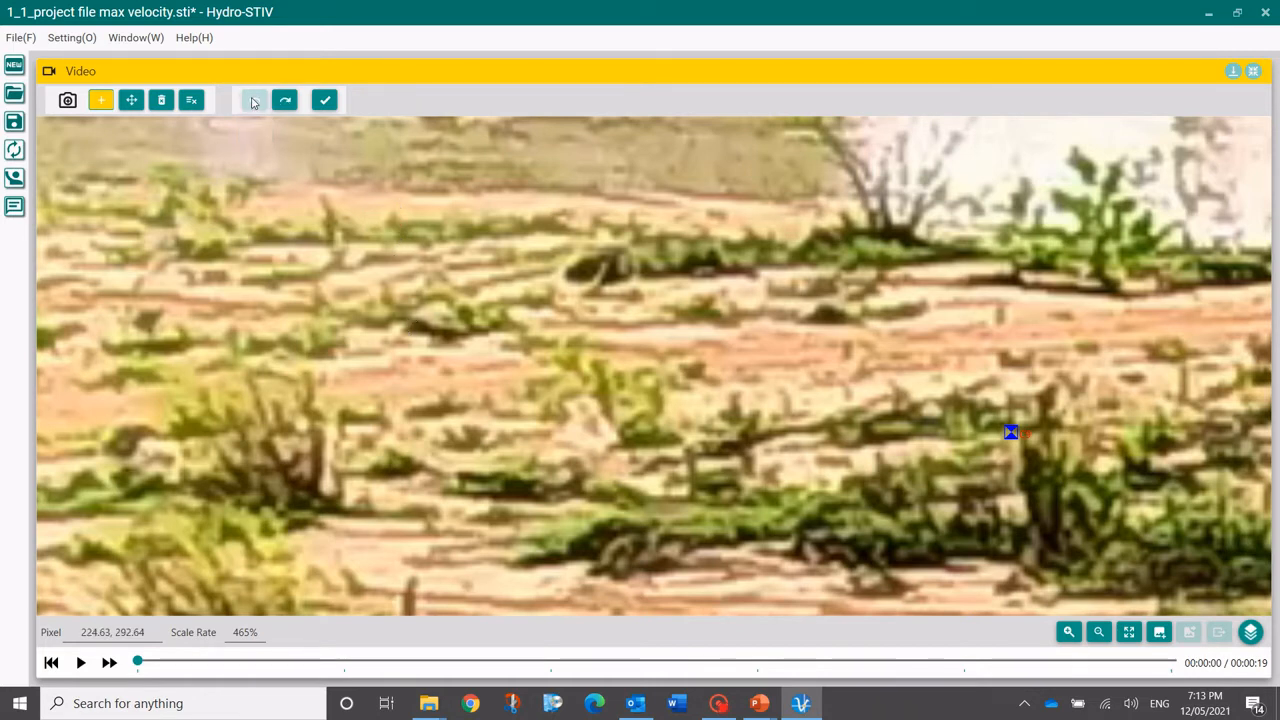
pyautogui.scroll(-10, 462, 236)
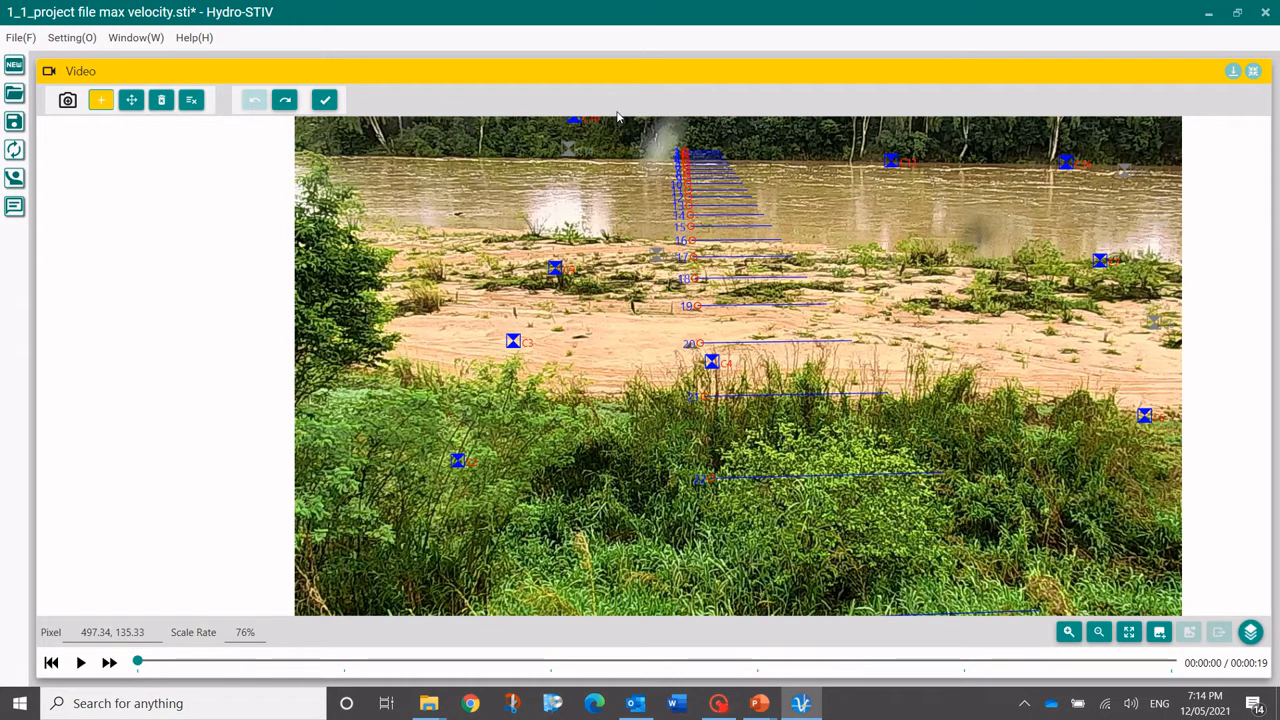
pyautogui.click(326, 100)
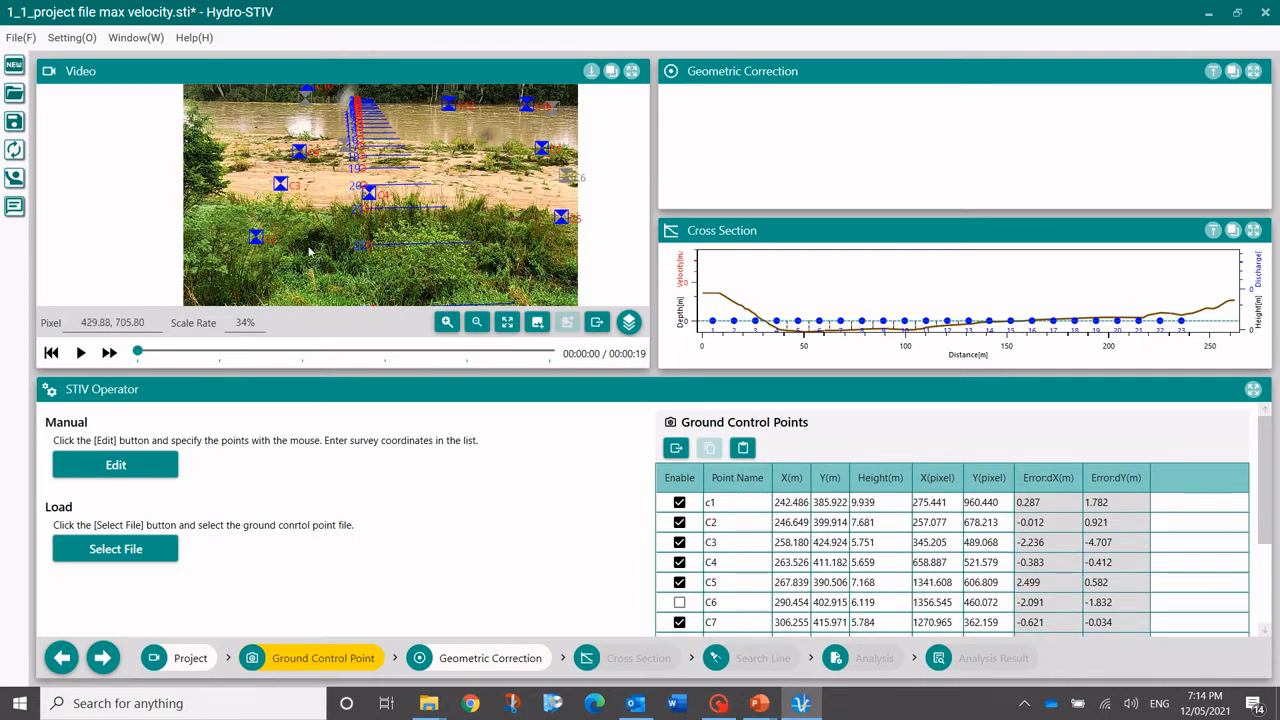
pyautogui.click(833, 548)
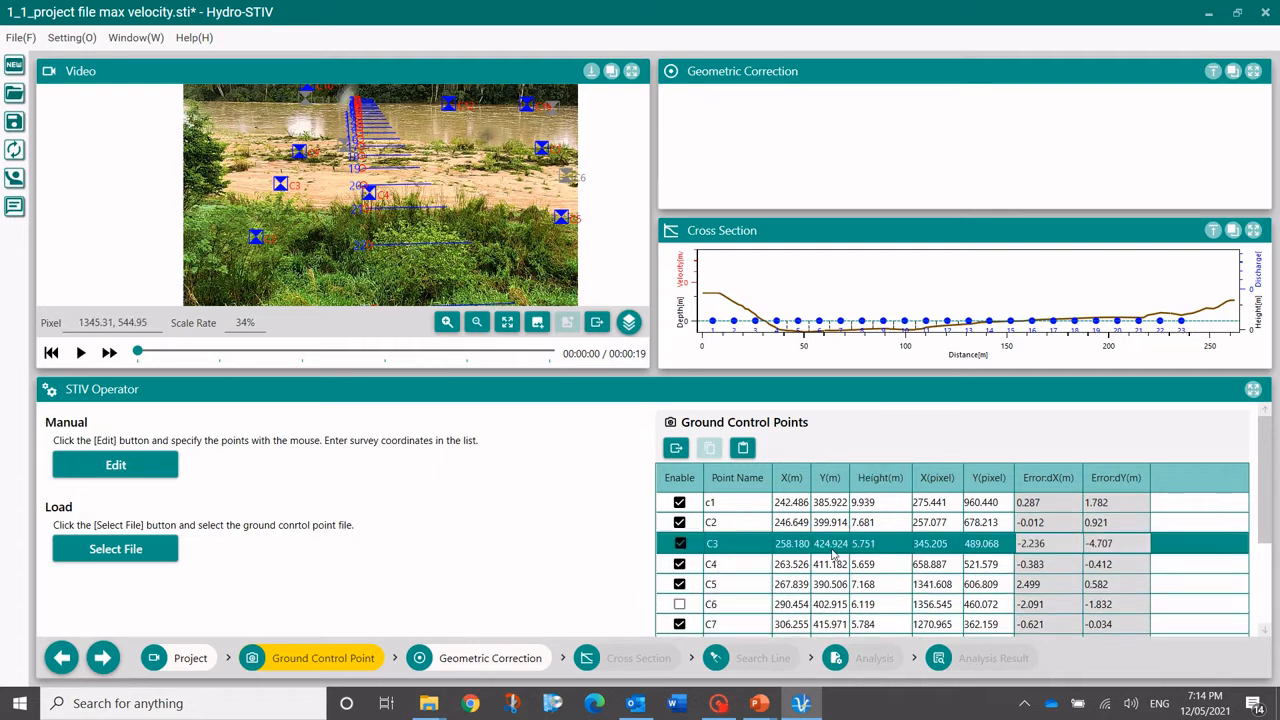
pyautogui.click(805, 531)
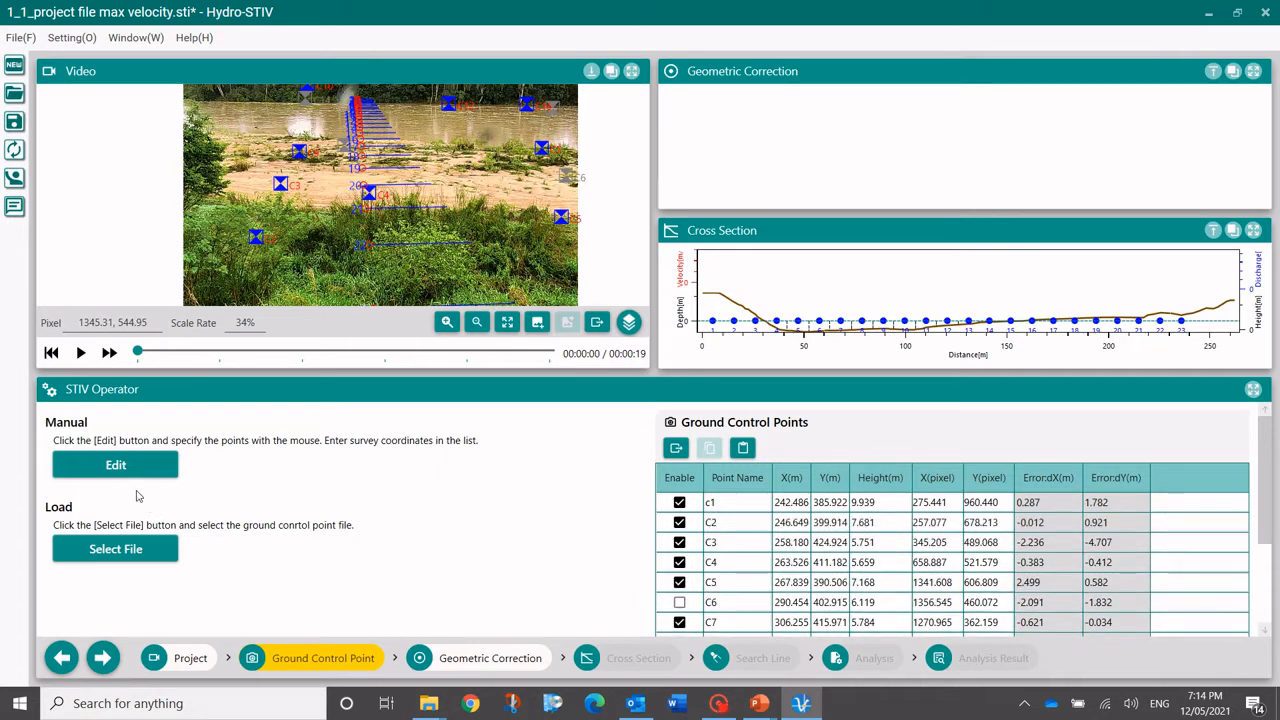
# Step: Execute the geometric correction with the existing water level and acknowledge the resulting message
pyautogui.click(493, 662)
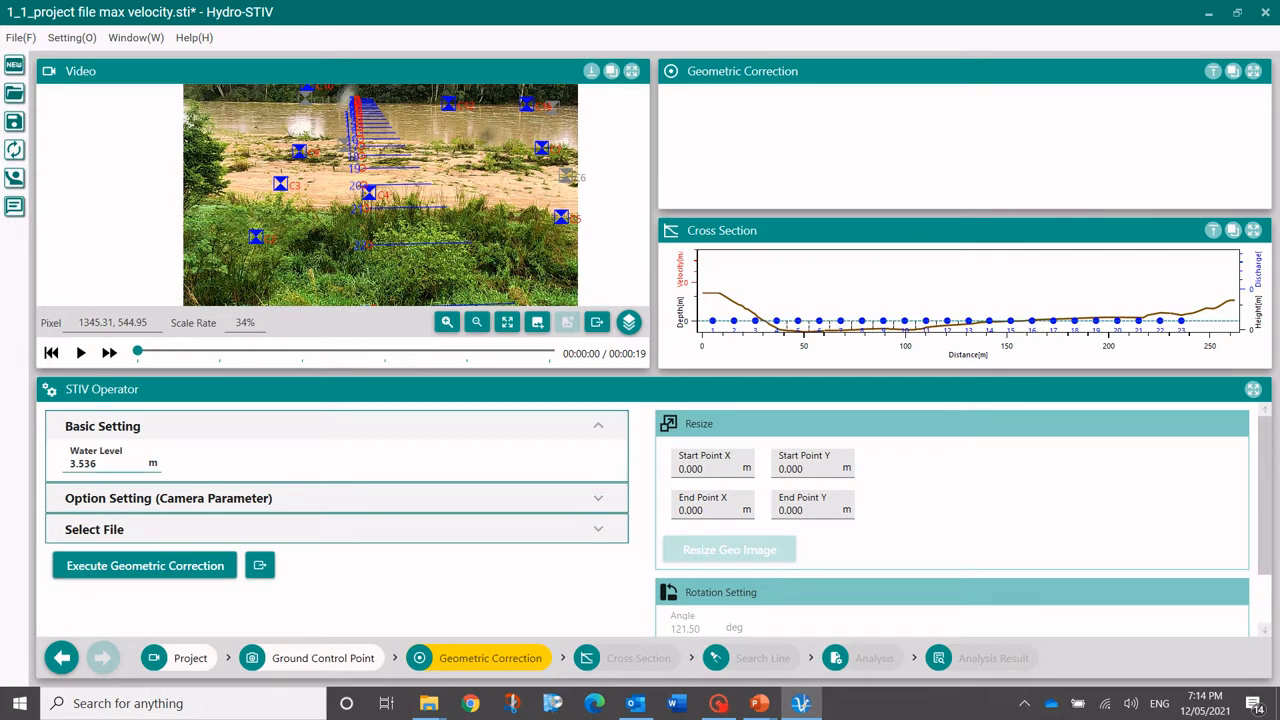
pyautogui.doubleClick(125, 466)
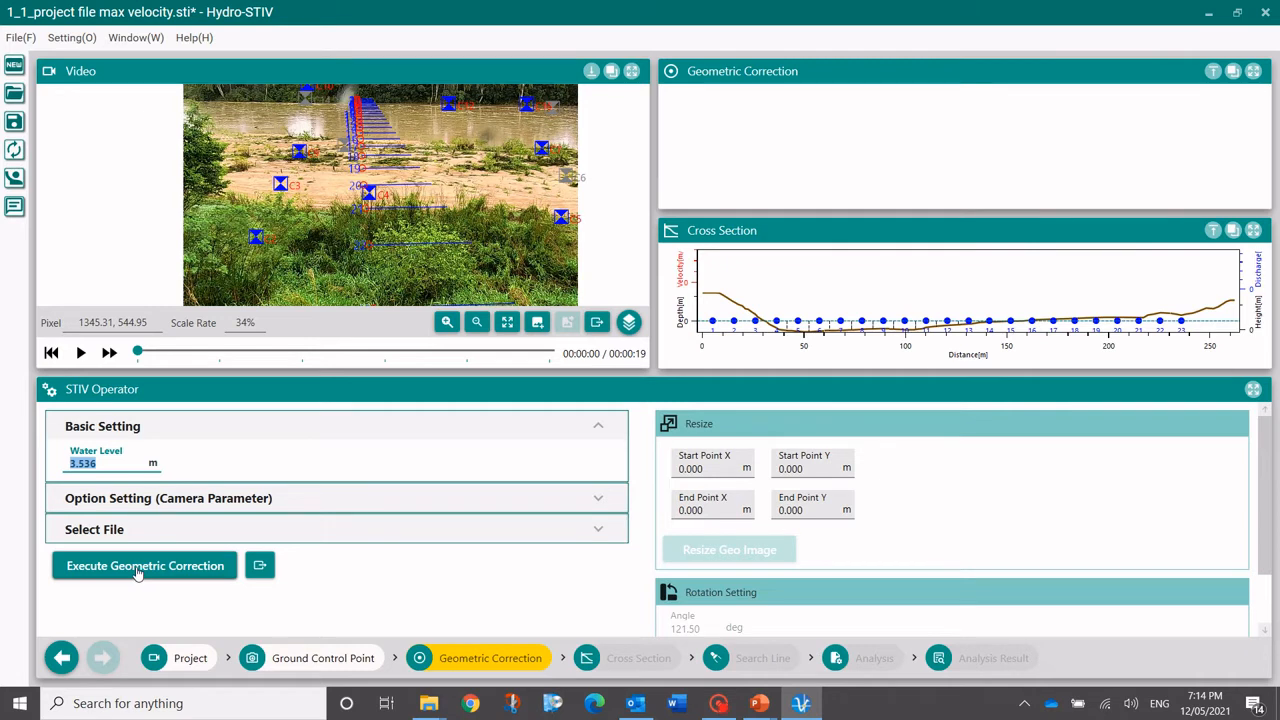
pyautogui.click(137, 571)
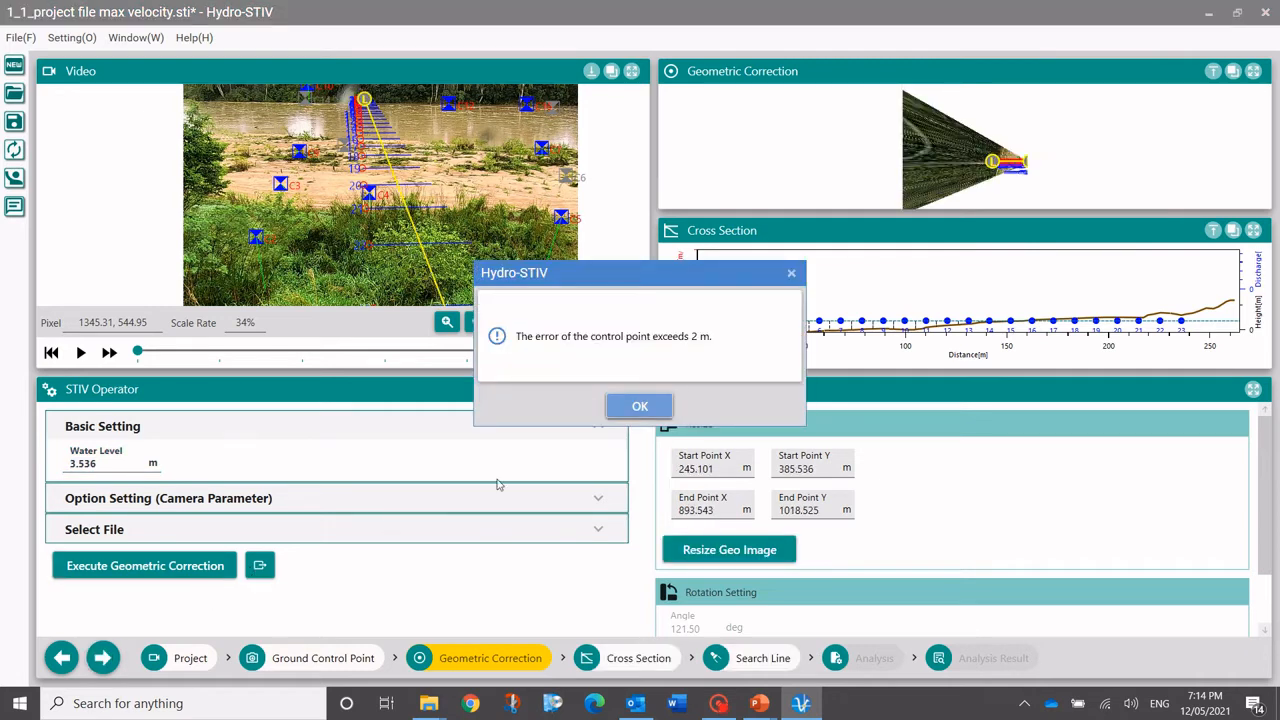
pyautogui.click(640, 407)
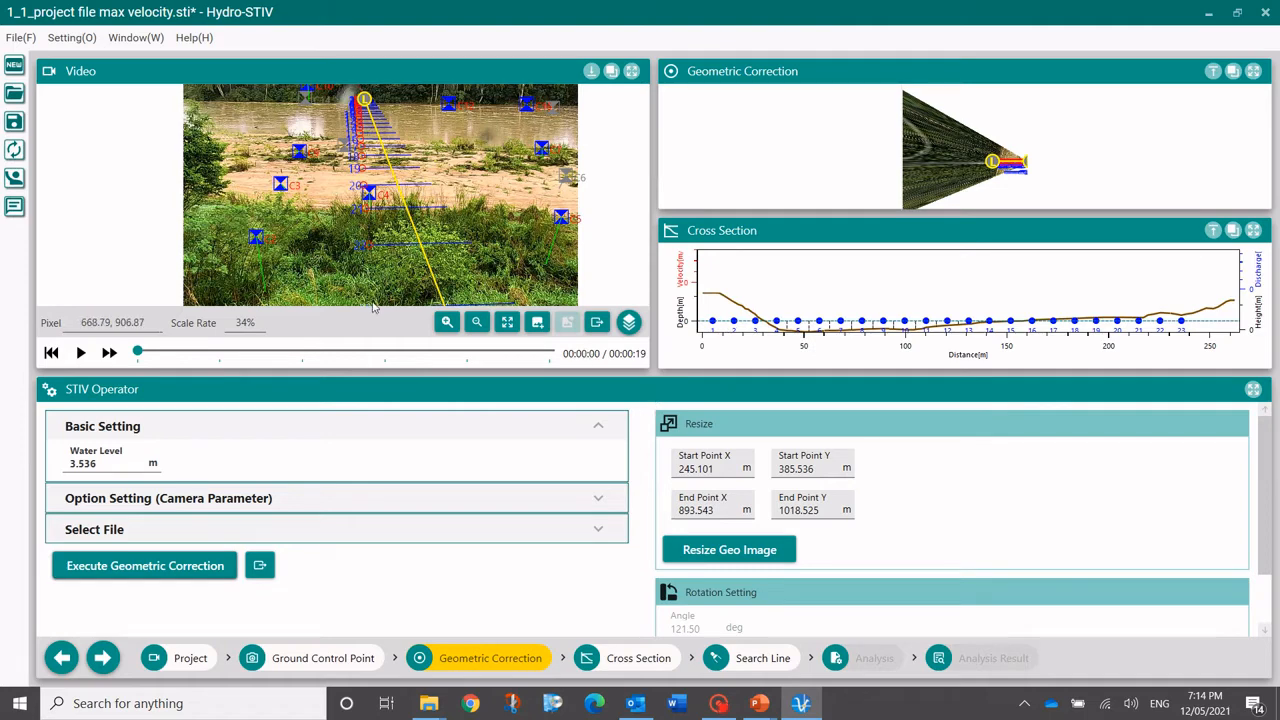
# Step: Check the ground control point errors in the list and on the enlarged video frame
pyautogui.click(323, 658)
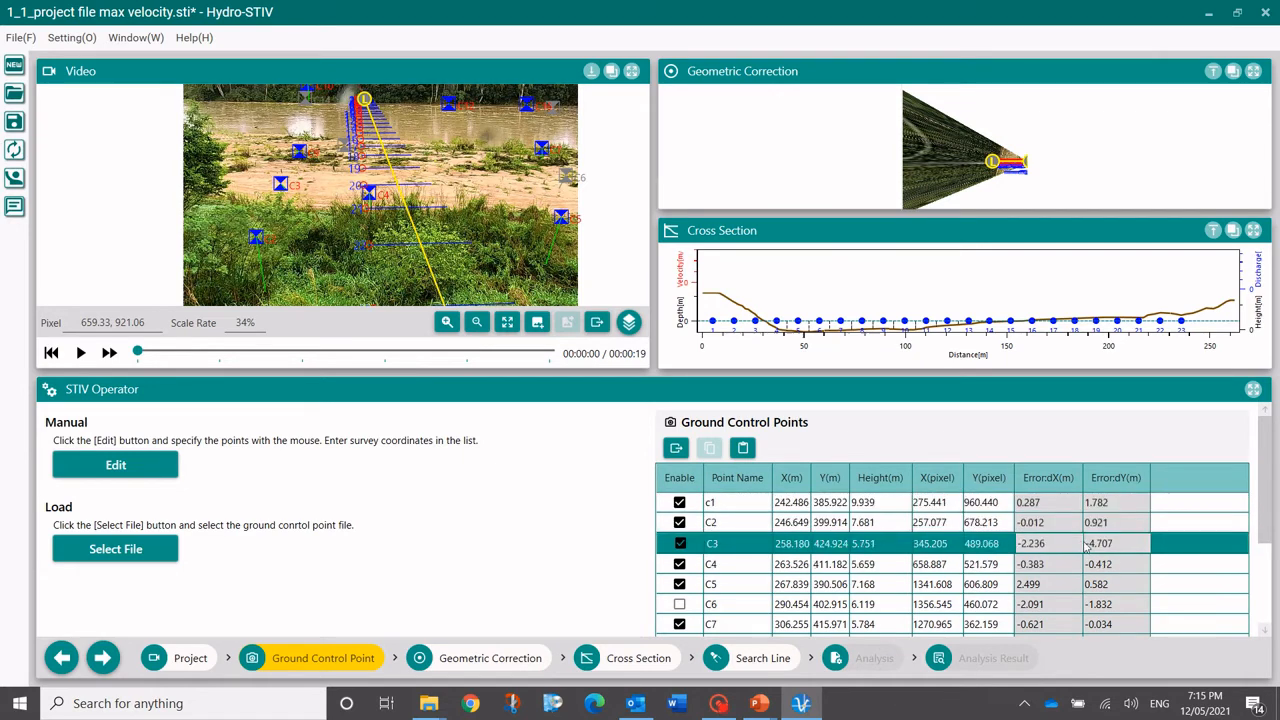
pyautogui.click(490, 660)
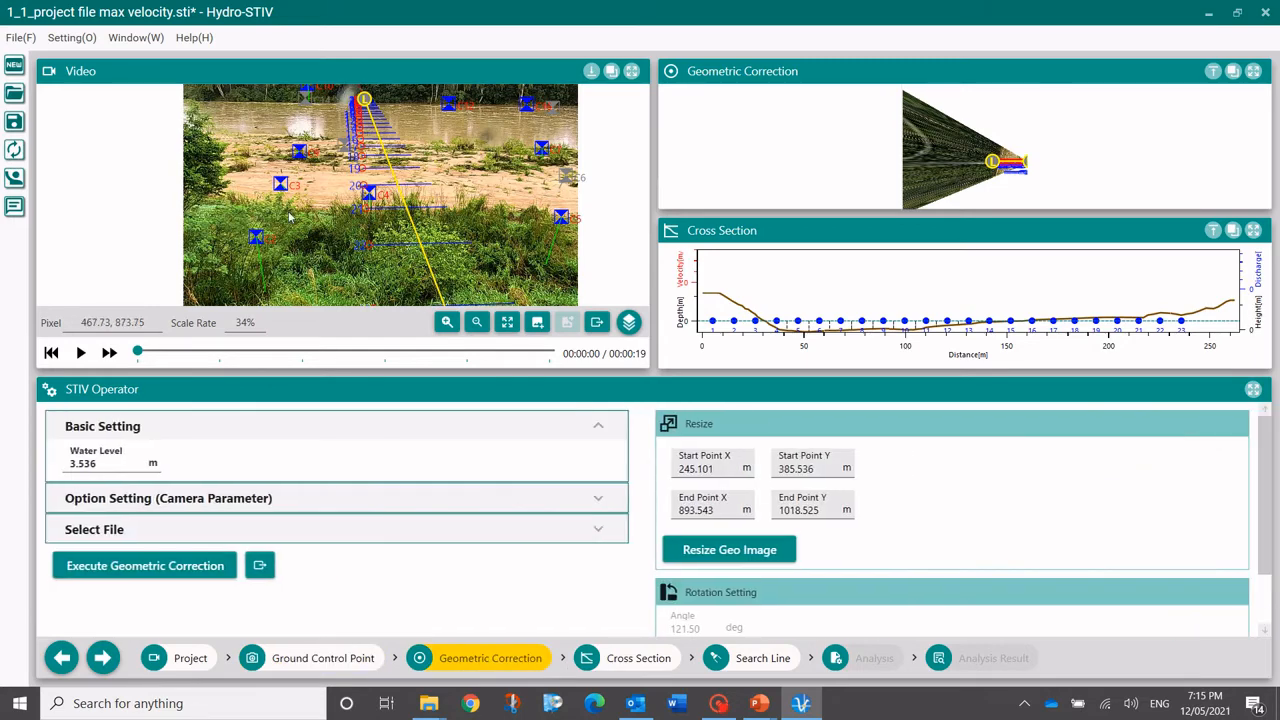
pyautogui.click(633, 74)
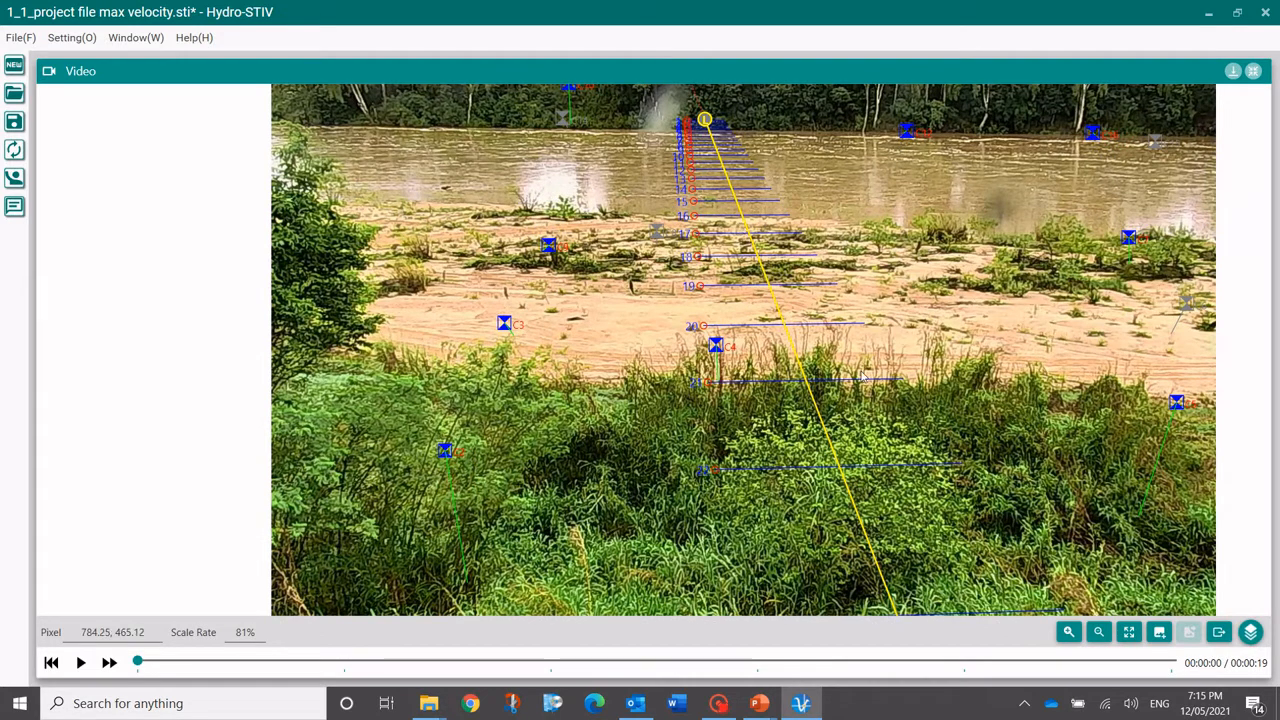
pyautogui.click(1178, 452)
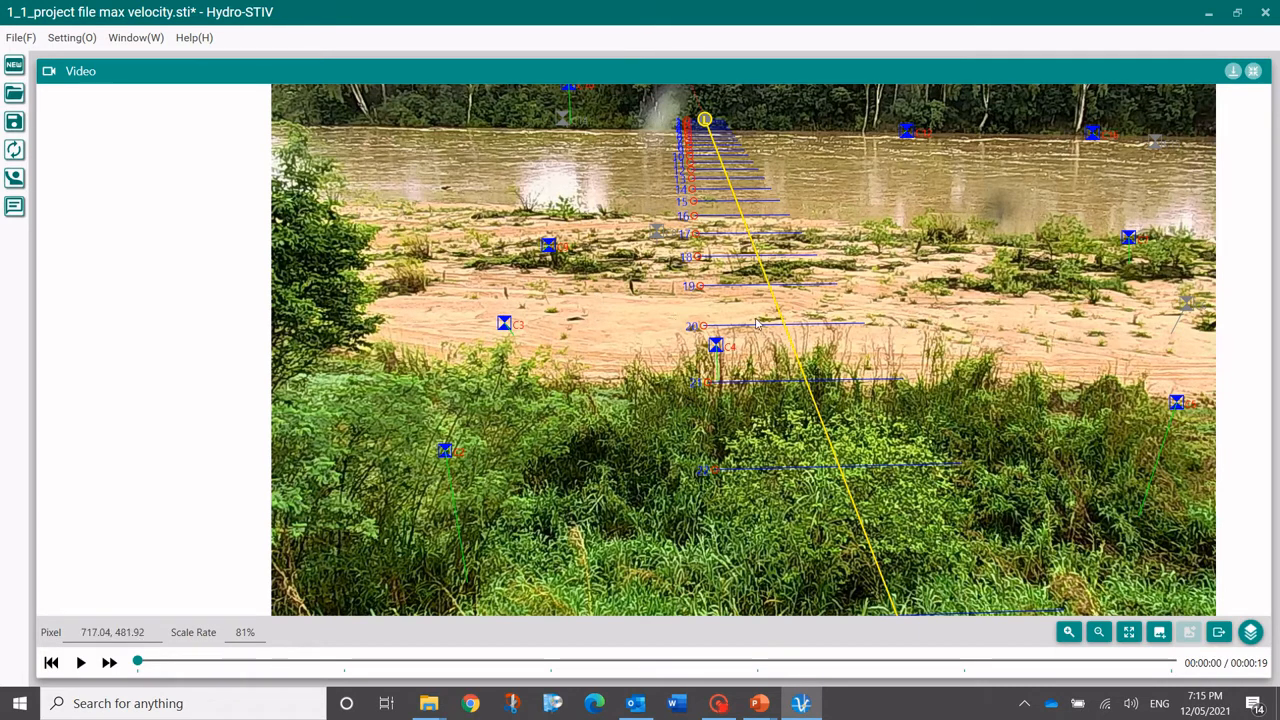
pyautogui.click(1253, 71)
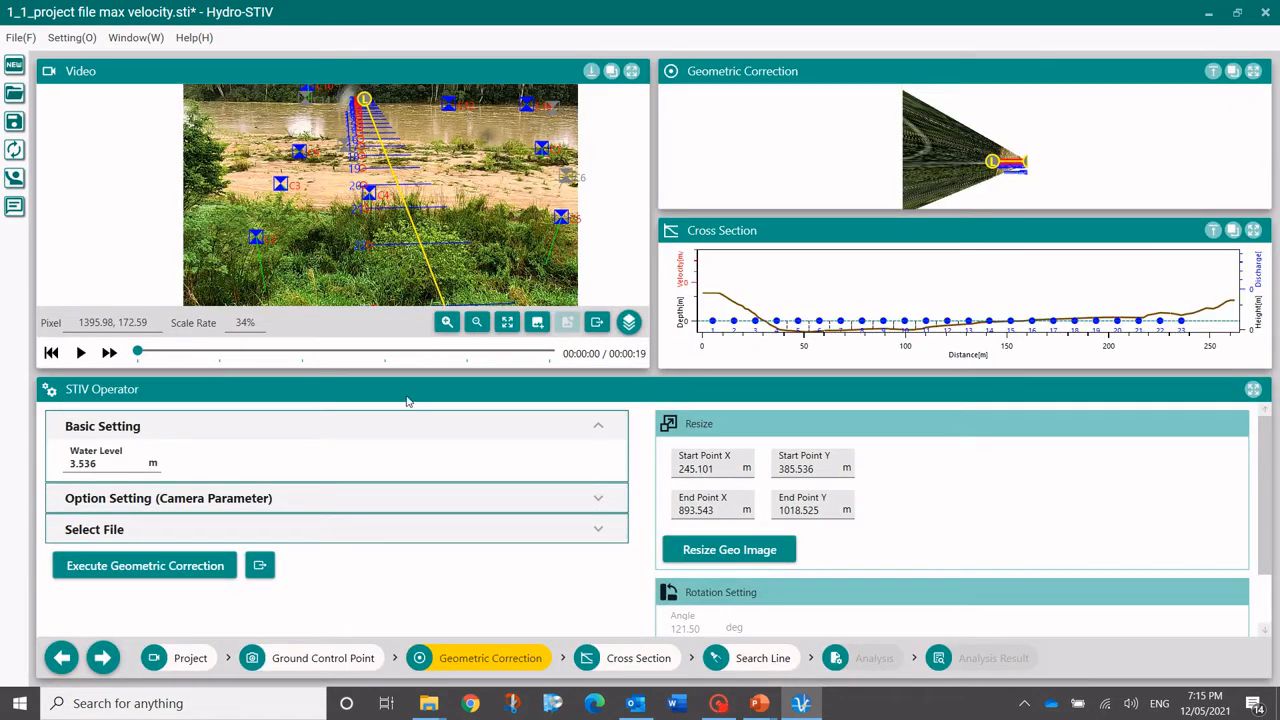
# Step: Review the camera position, angle, lens principal point and focal length parameters, and glance at the cross section data
pyautogui.click(603, 499)
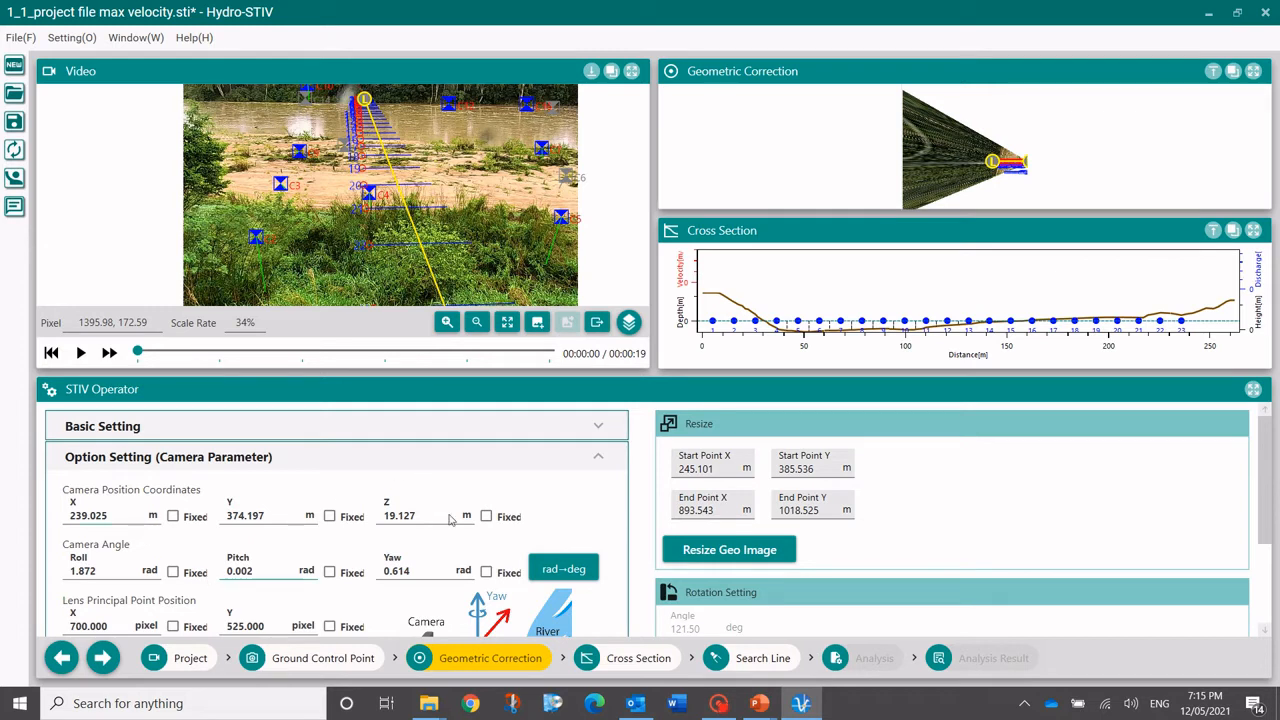
pyautogui.scroll(-1, 556, 486)
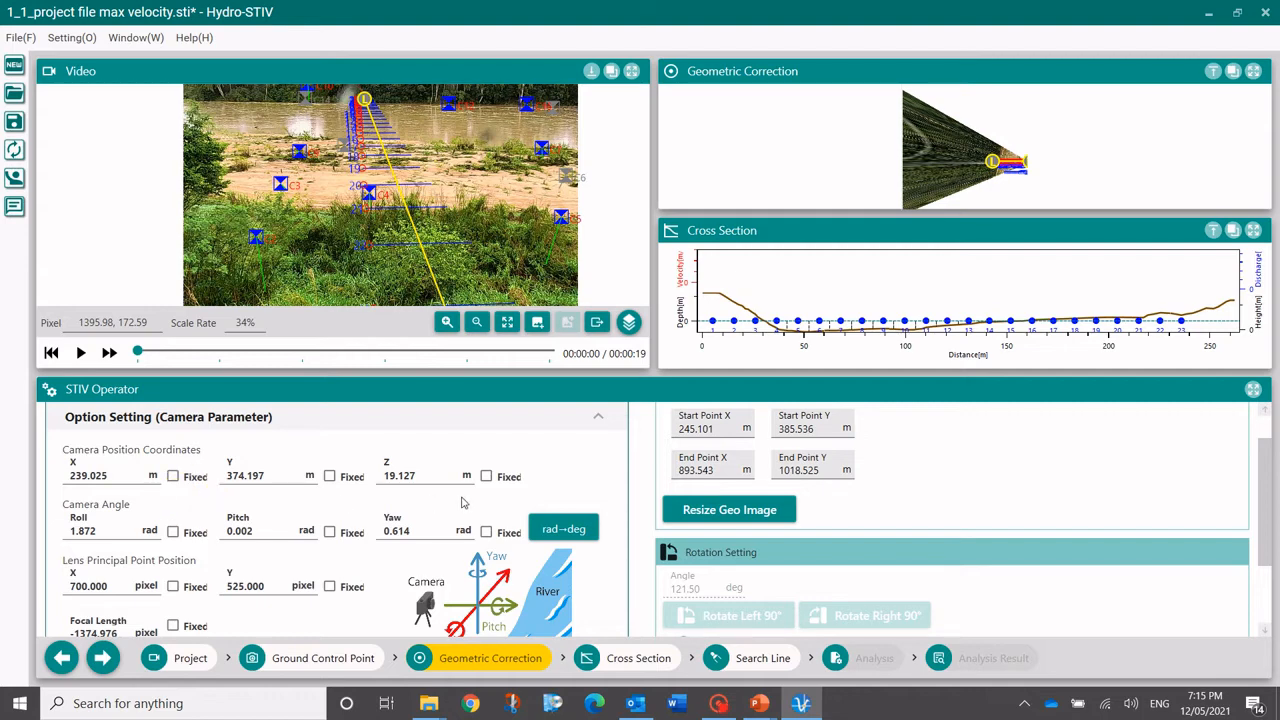
pyautogui.scroll(-2, 295, 547)
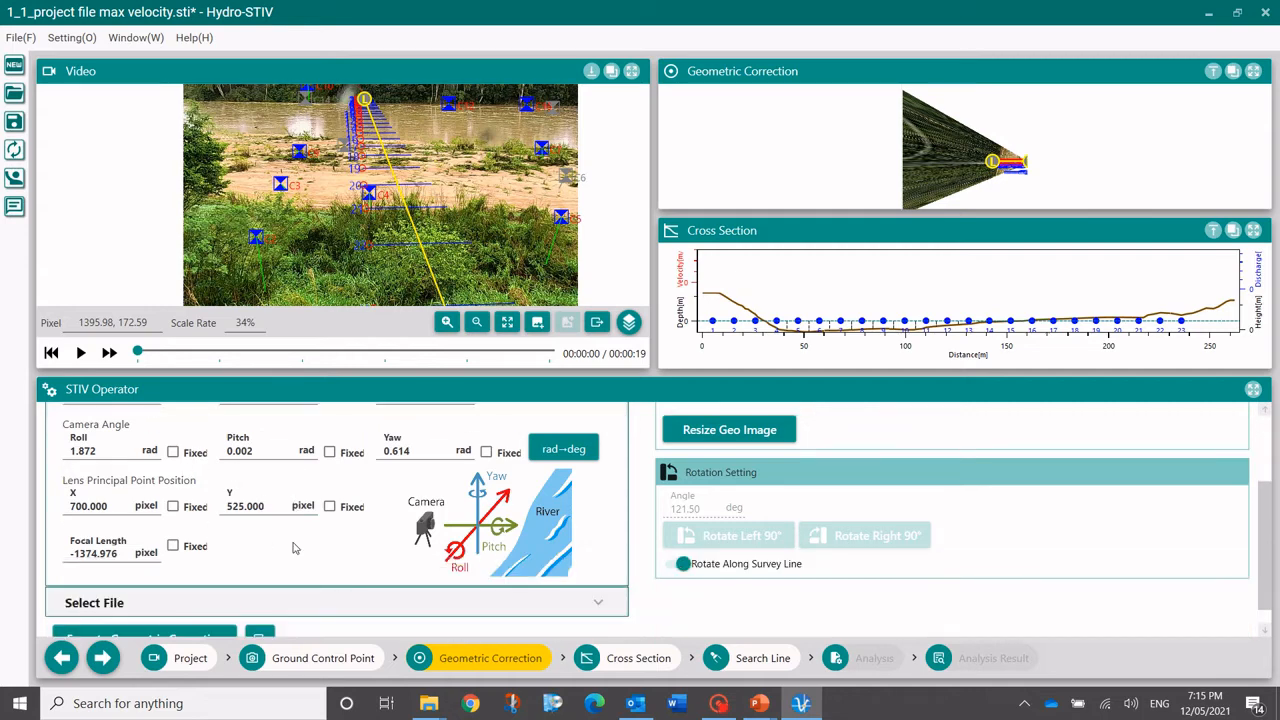
pyautogui.scroll(3, 295, 547)
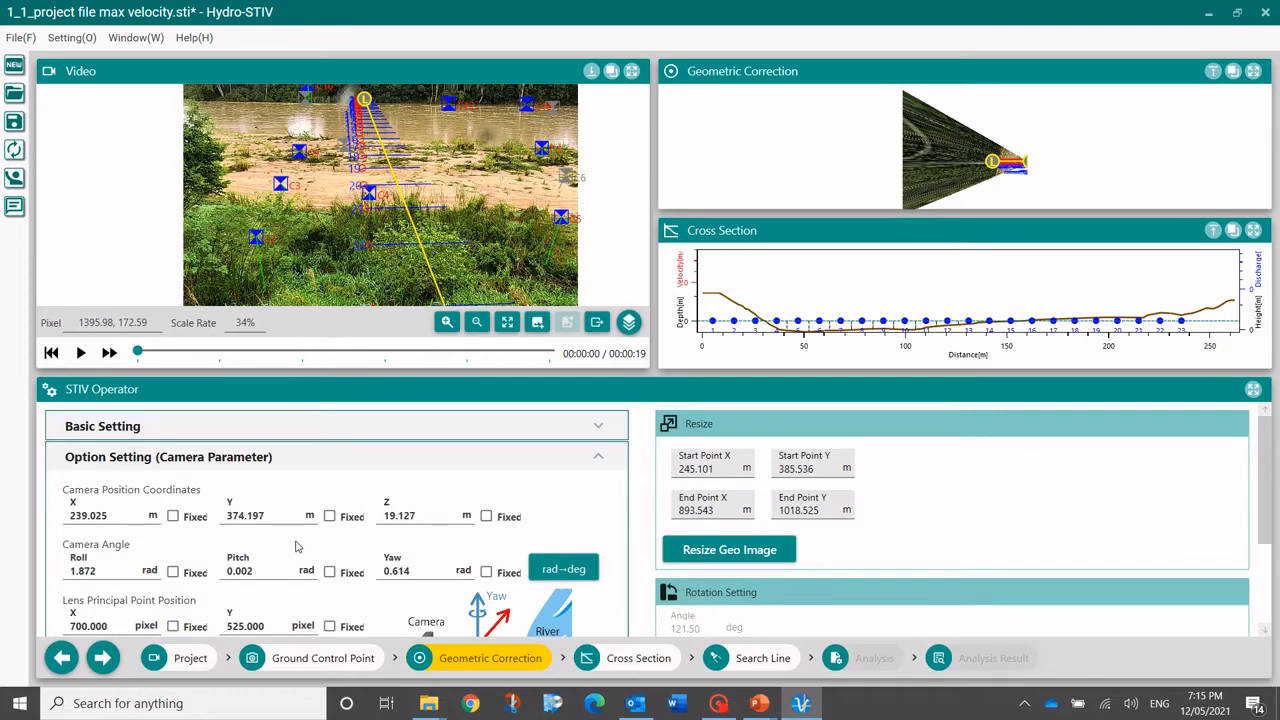
pyautogui.click(598, 459)
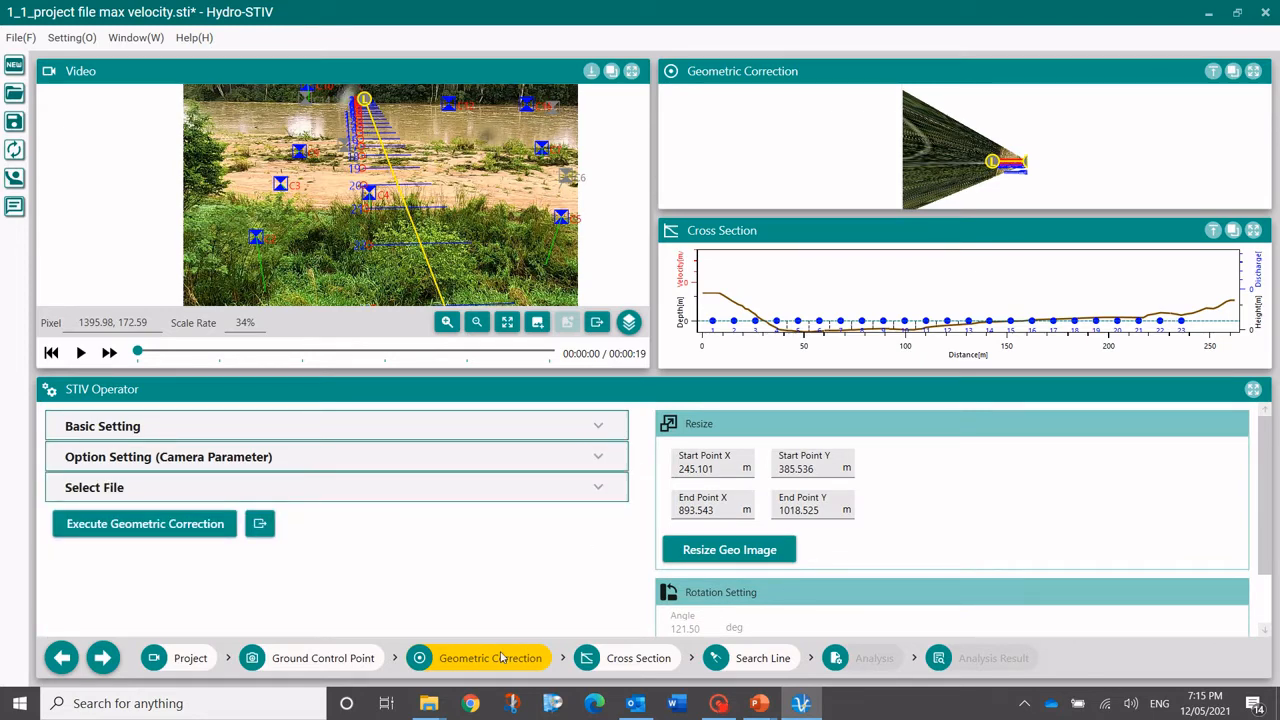
pyautogui.click(640, 660)
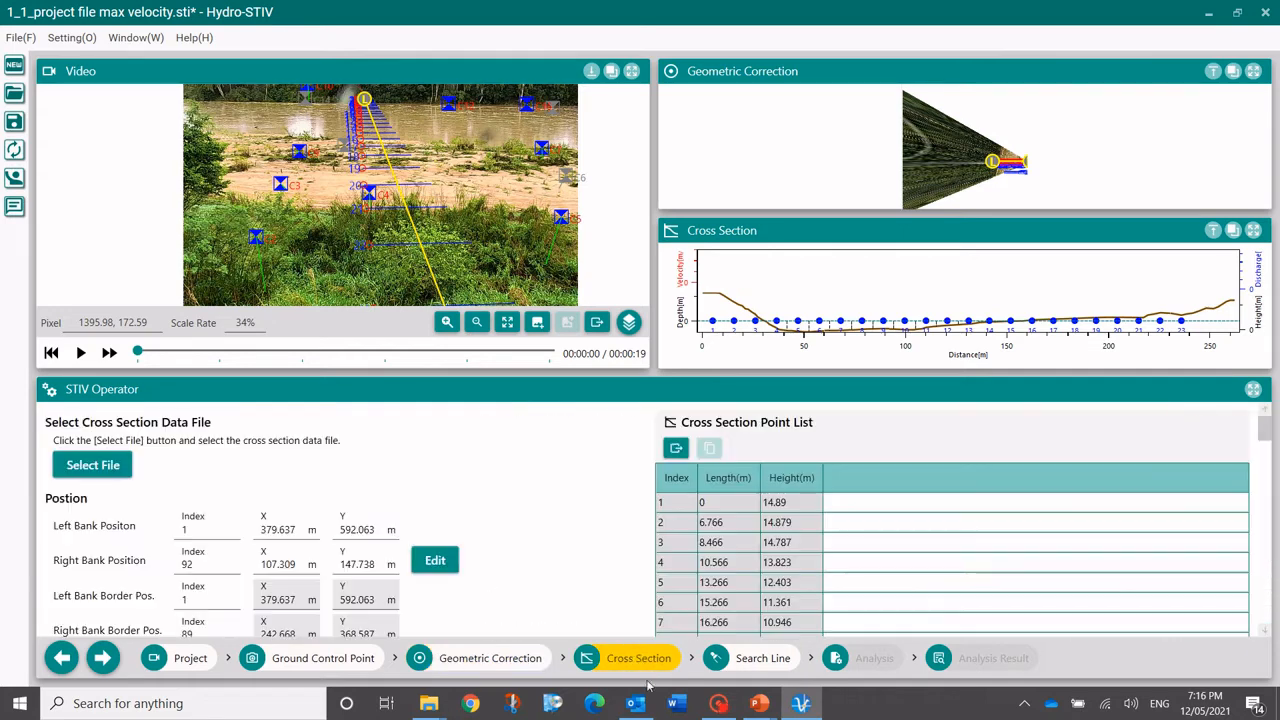
pyautogui.click(488, 658)
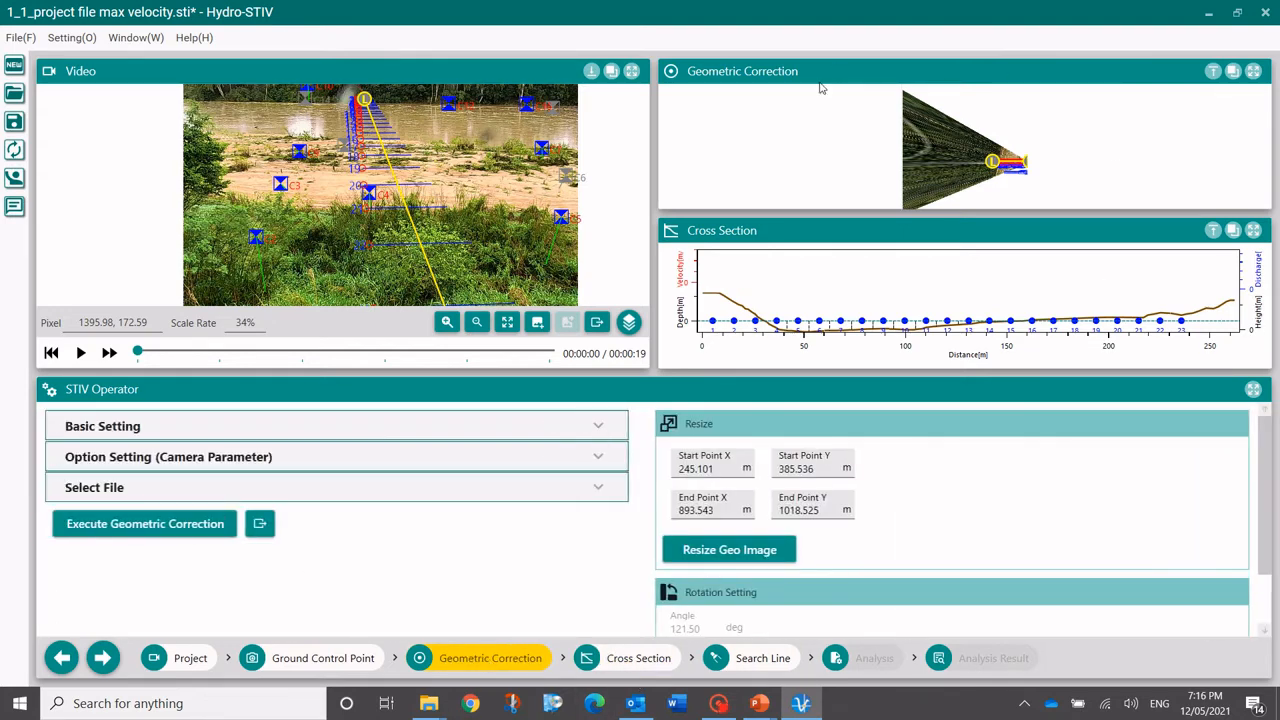
# Step: Examine the geometrically corrected image in enlarged view, including the extent of the corrected area
pyautogui.click(1253, 71)
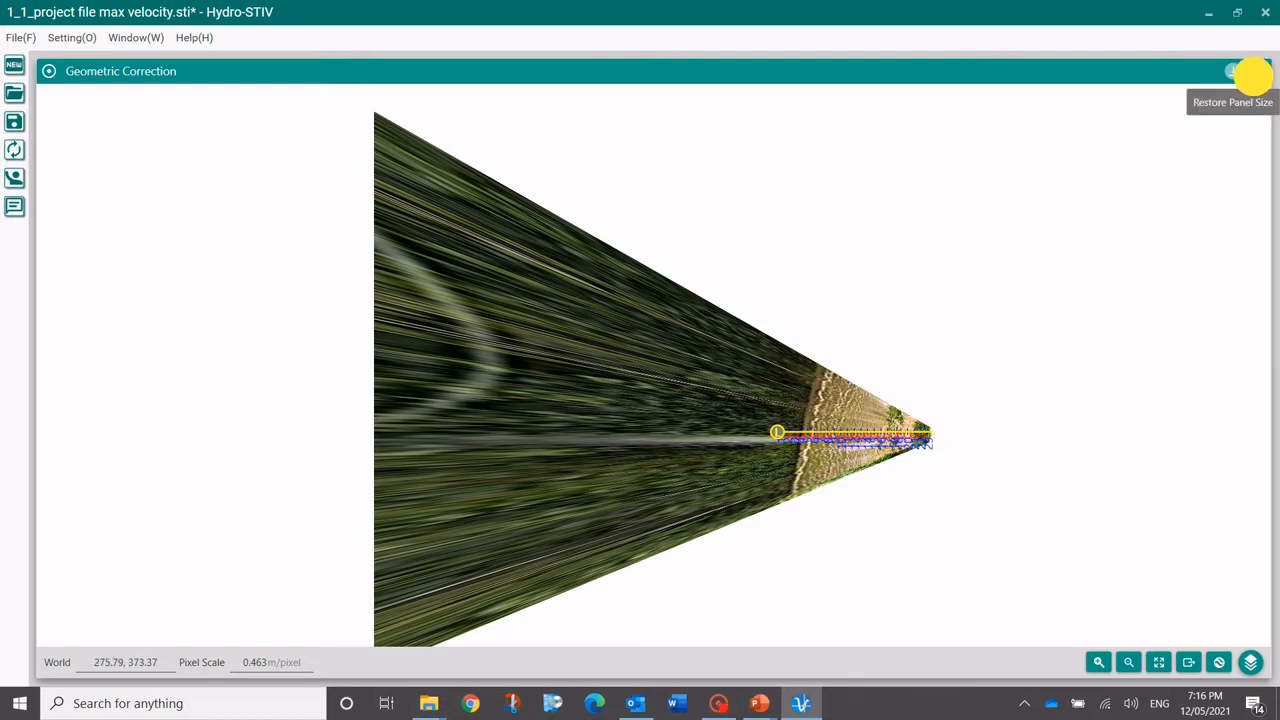
pyautogui.click(1254, 71)
pyautogui.scroll(-4, 330, 212)
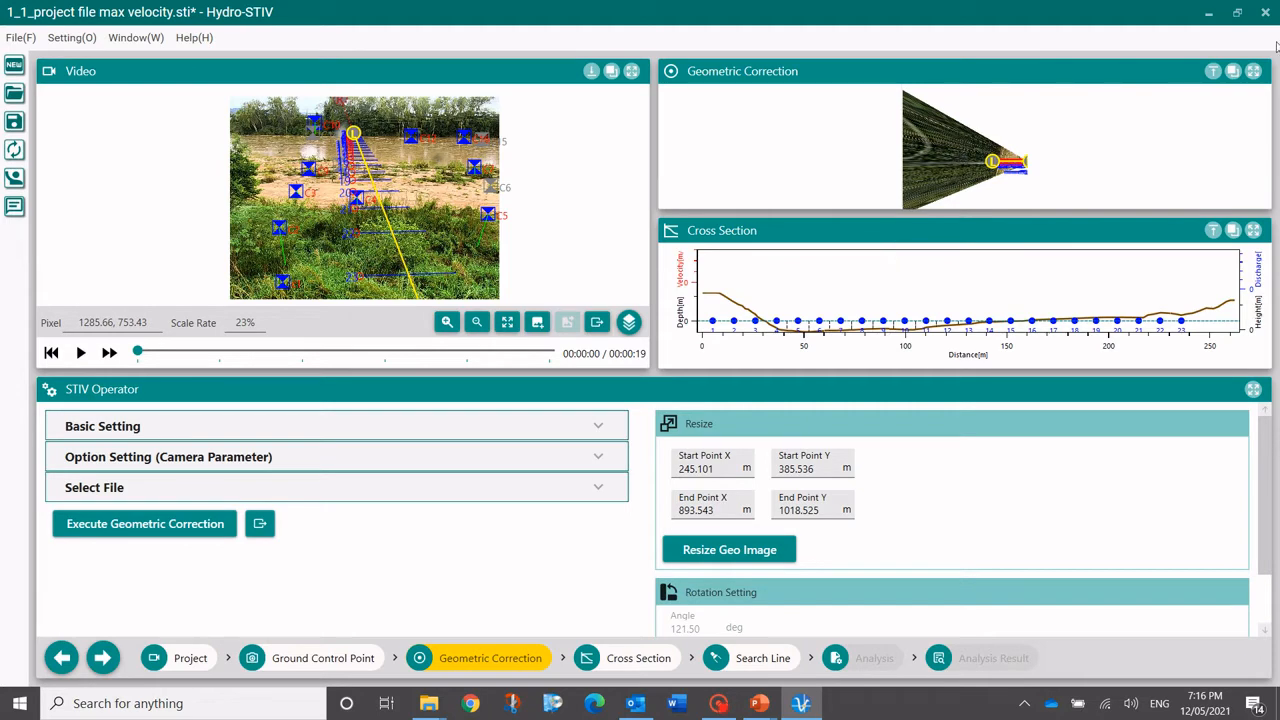
pyautogui.click(1253, 74)
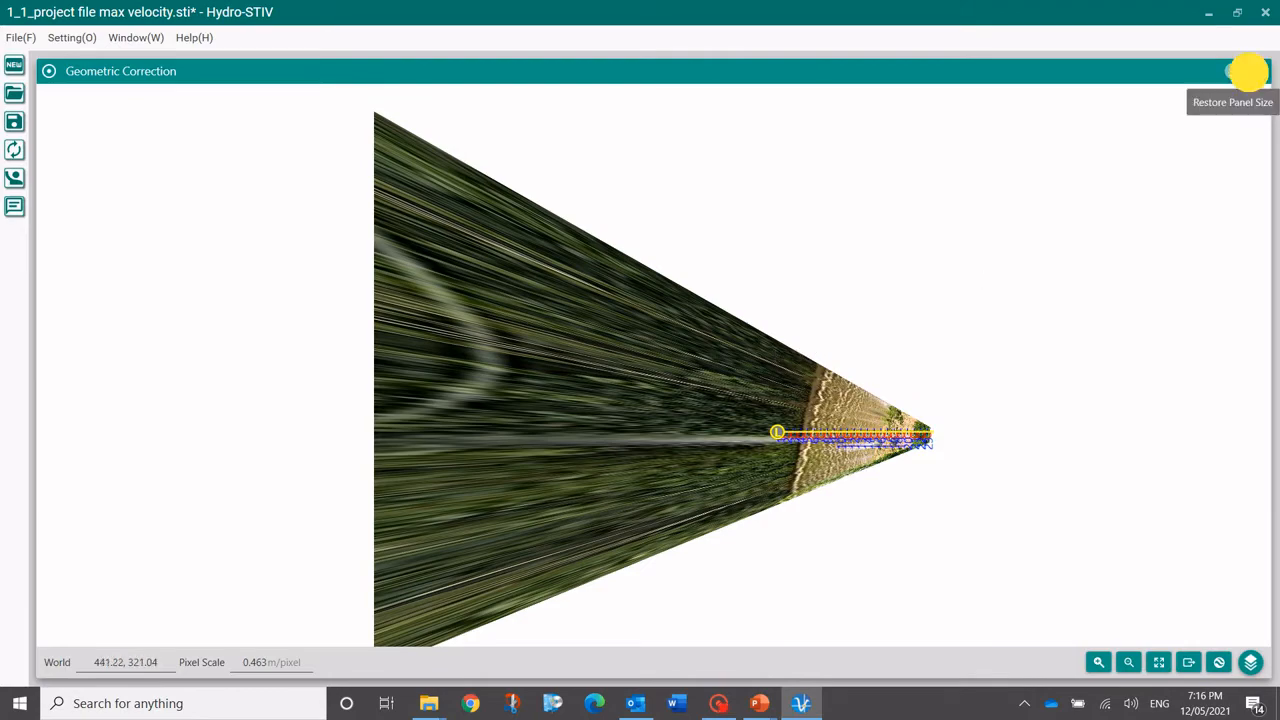
pyautogui.click(1251, 71)
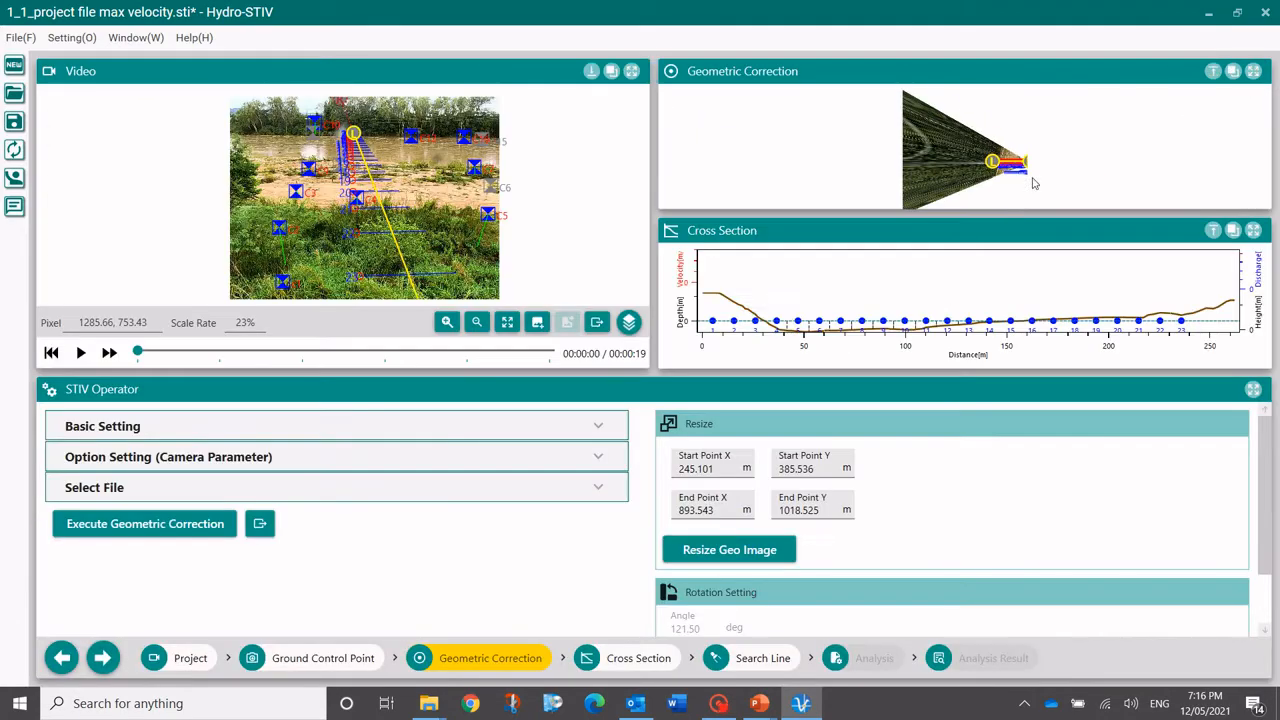
# Step: Resize the geo image to a smaller area around the river, from about (258, 402) m to (505, 690) m
pyautogui.click(728, 550)
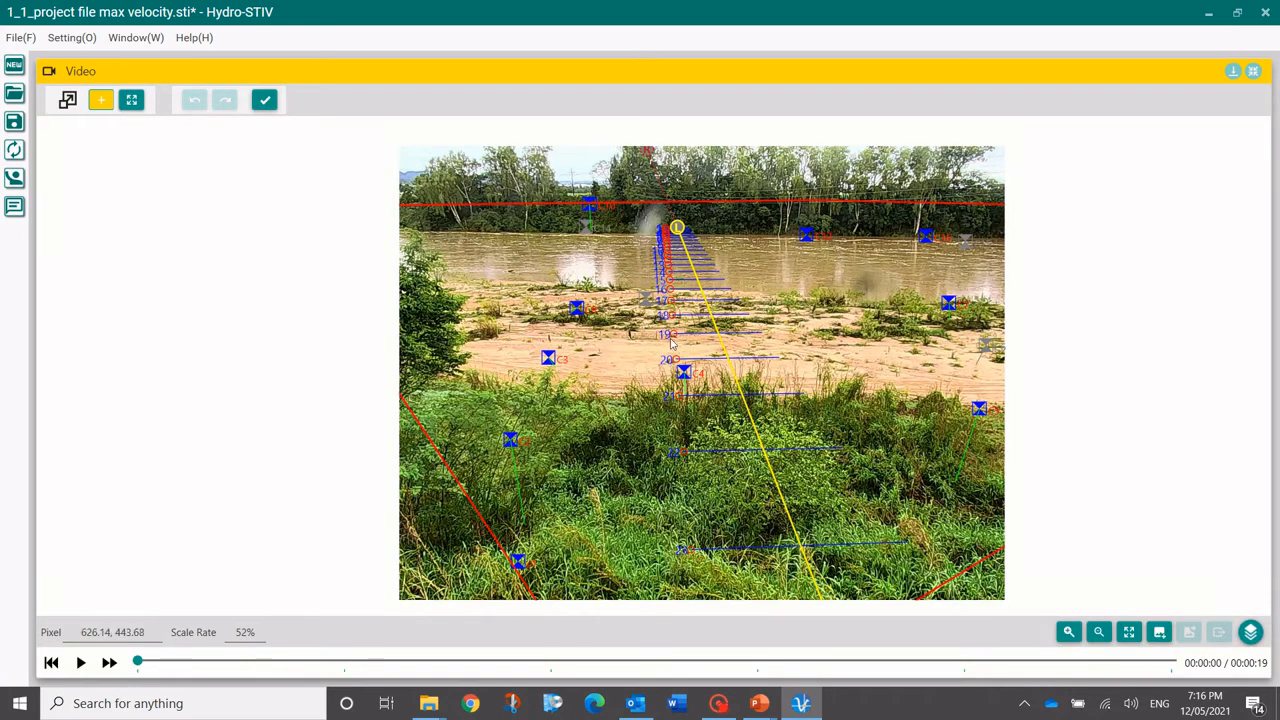
pyautogui.click(629, 219)
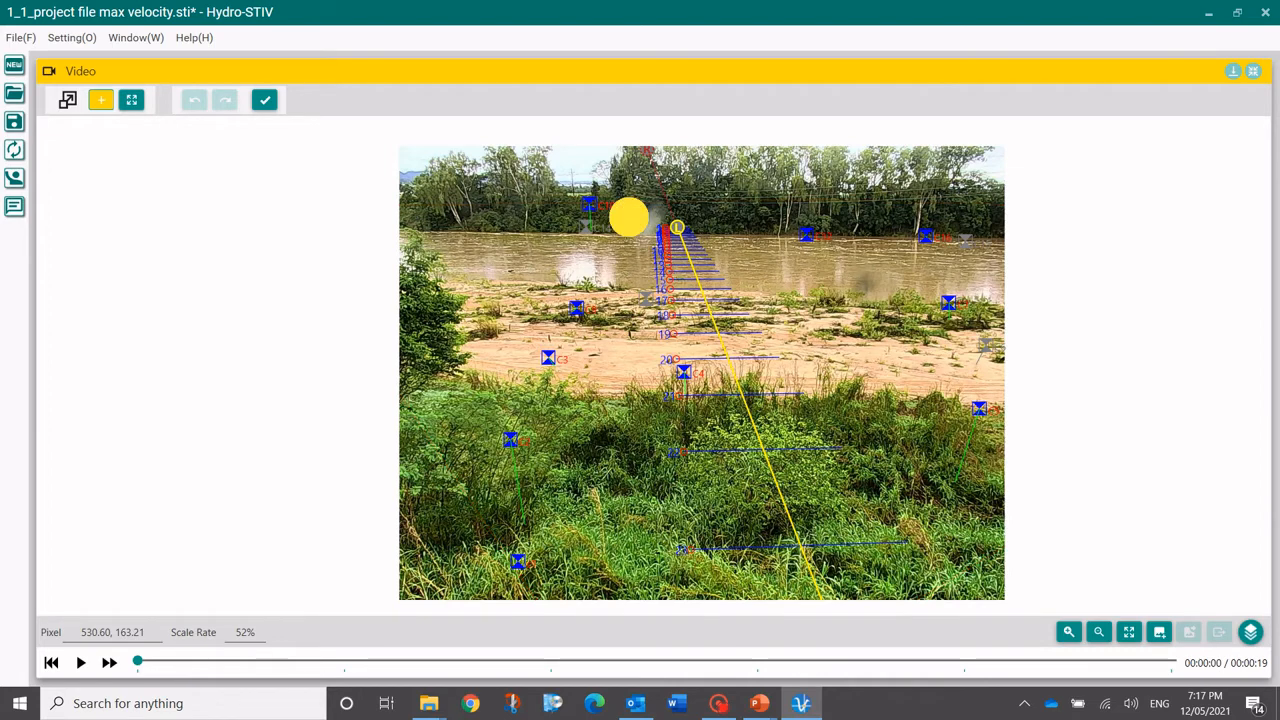
pyautogui.moveTo(629, 219)
pyautogui.mouseDown()
pyautogui.moveTo(691, 237)
pyautogui.moveTo(714, 418)
pyautogui.moveTo(746, 431)
pyautogui.moveTo(823, 413)
pyautogui.mouseUp()
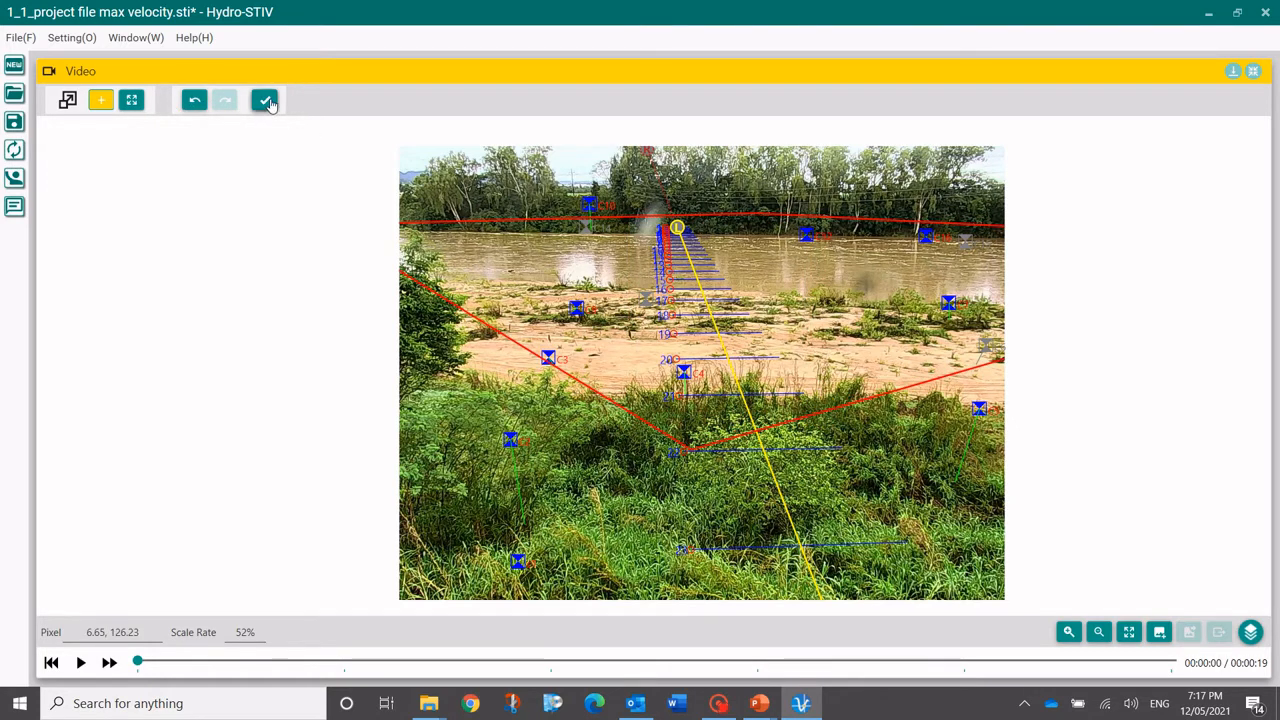
pyautogui.click(266, 101)
pyautogui.scroll(5, 992, 165)
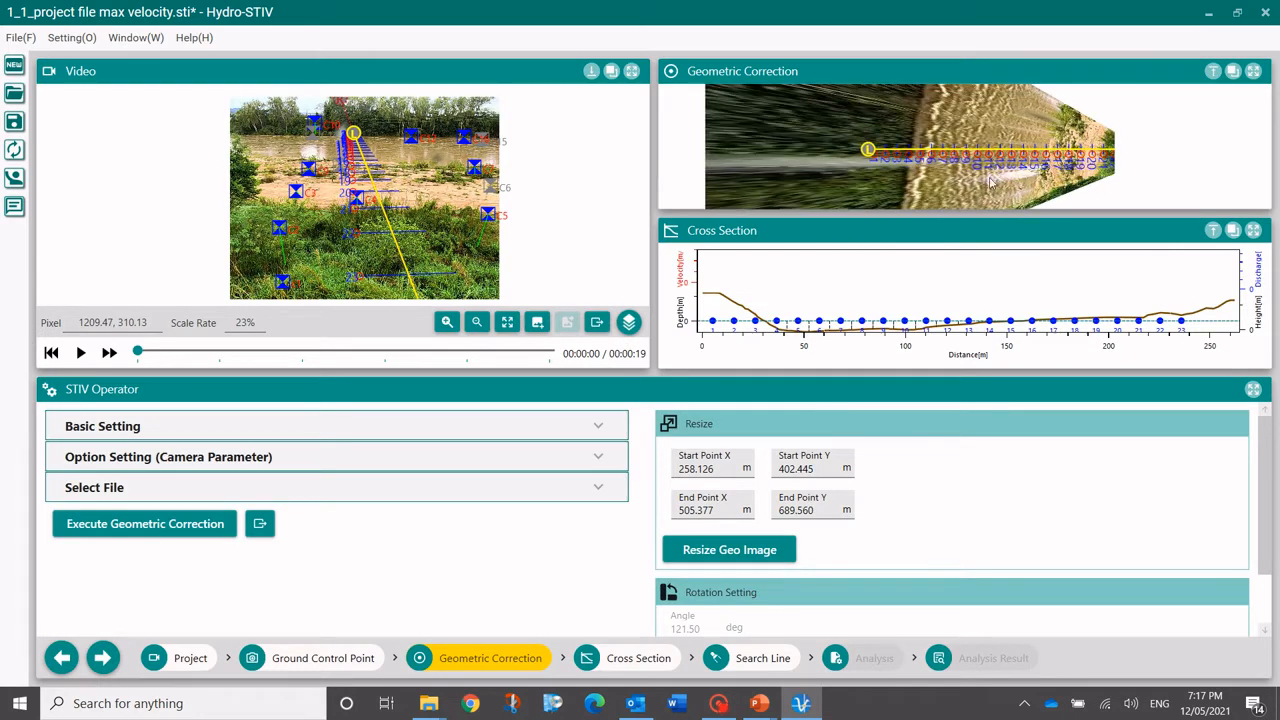
# Step: Review the cross section's left and right bank positions and its list of lengths and heights
pyautogui.click(635, 658)
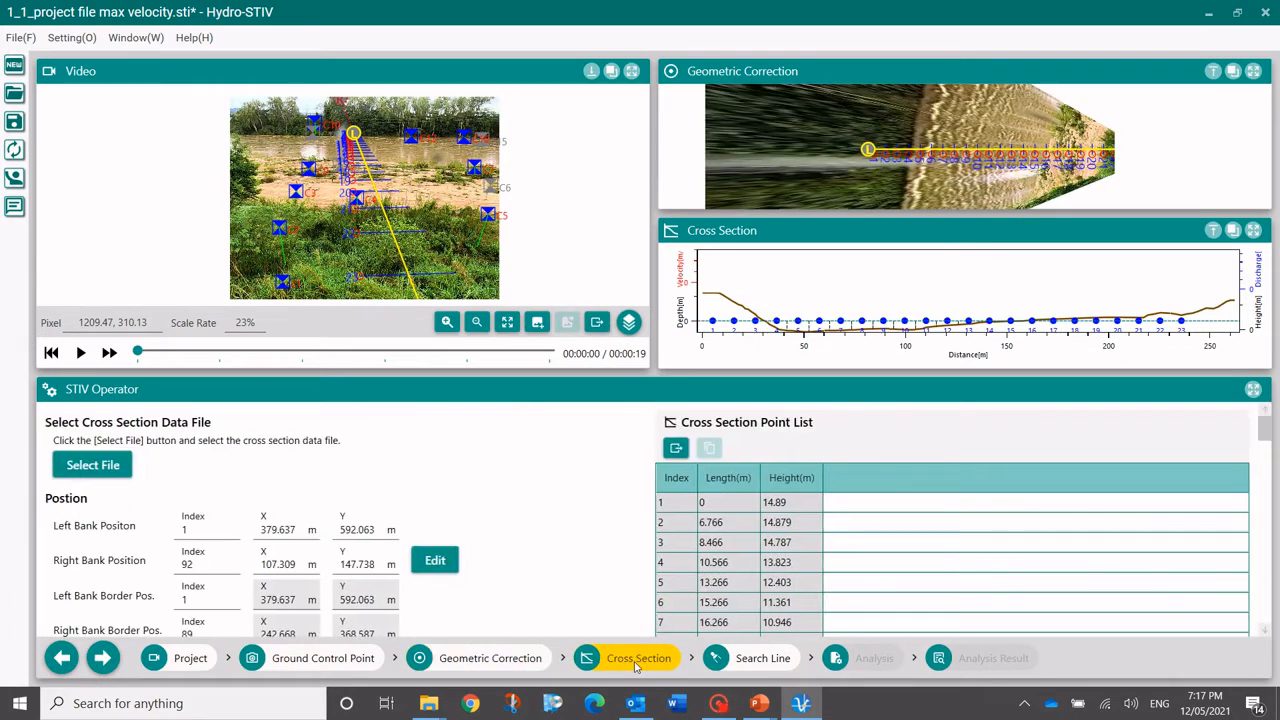
pyautogui.scroll(-1, 566, 459)
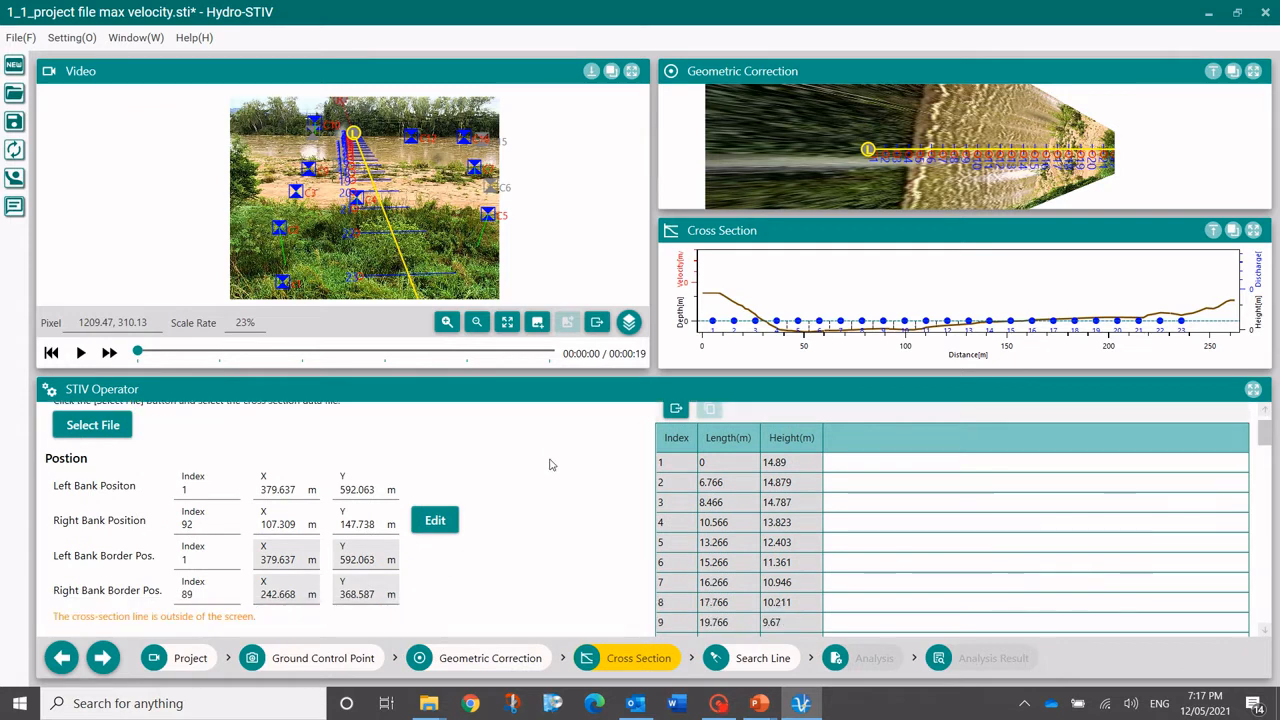
pyautogui.scroll(1, 424, 470)
pyautogui.click(690, 503)
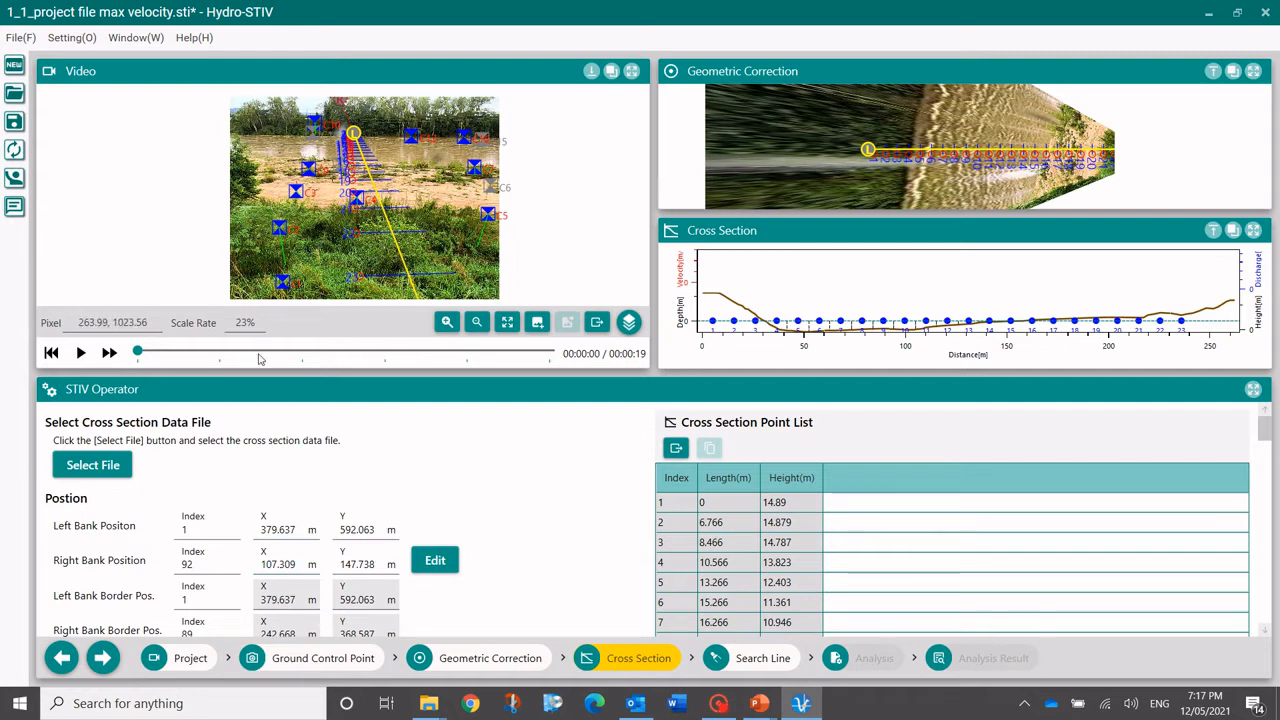
# Step: Try moving the cross section's left bank point on the enlarged corrected image, then undo the move and finish editing
pyautogui.click(435, 561)
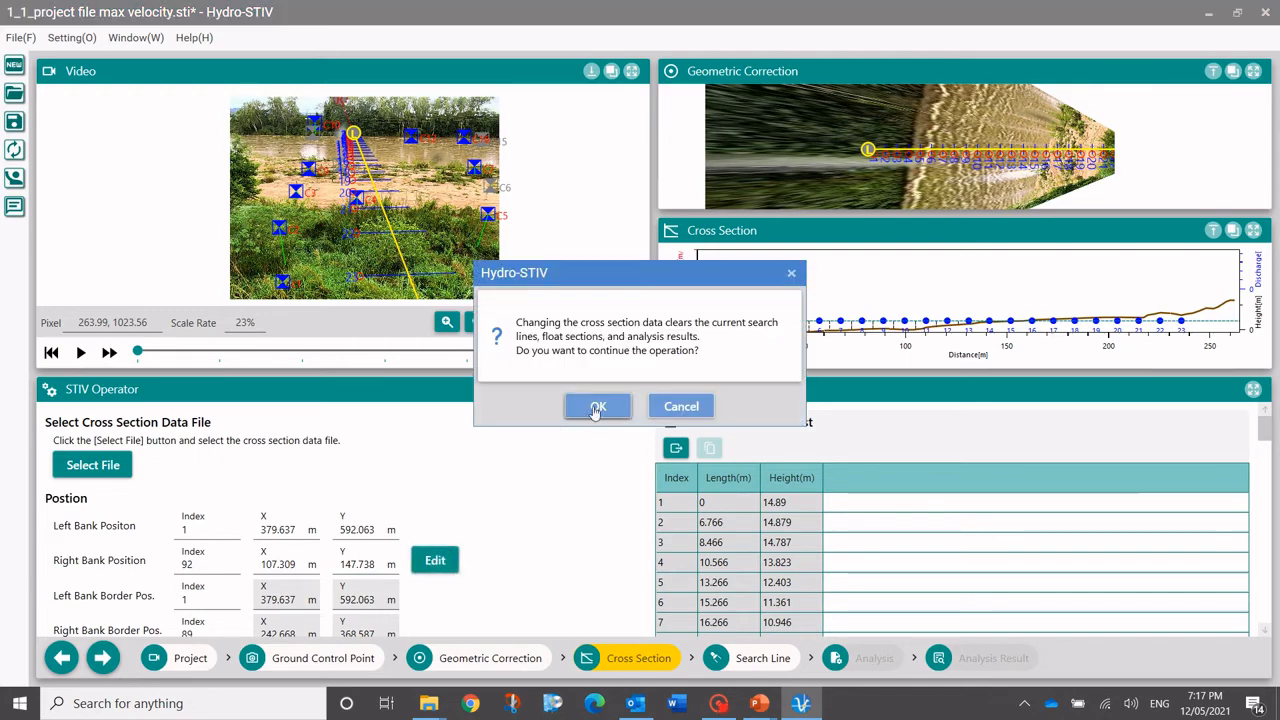
pyautogui.click(597, 405)
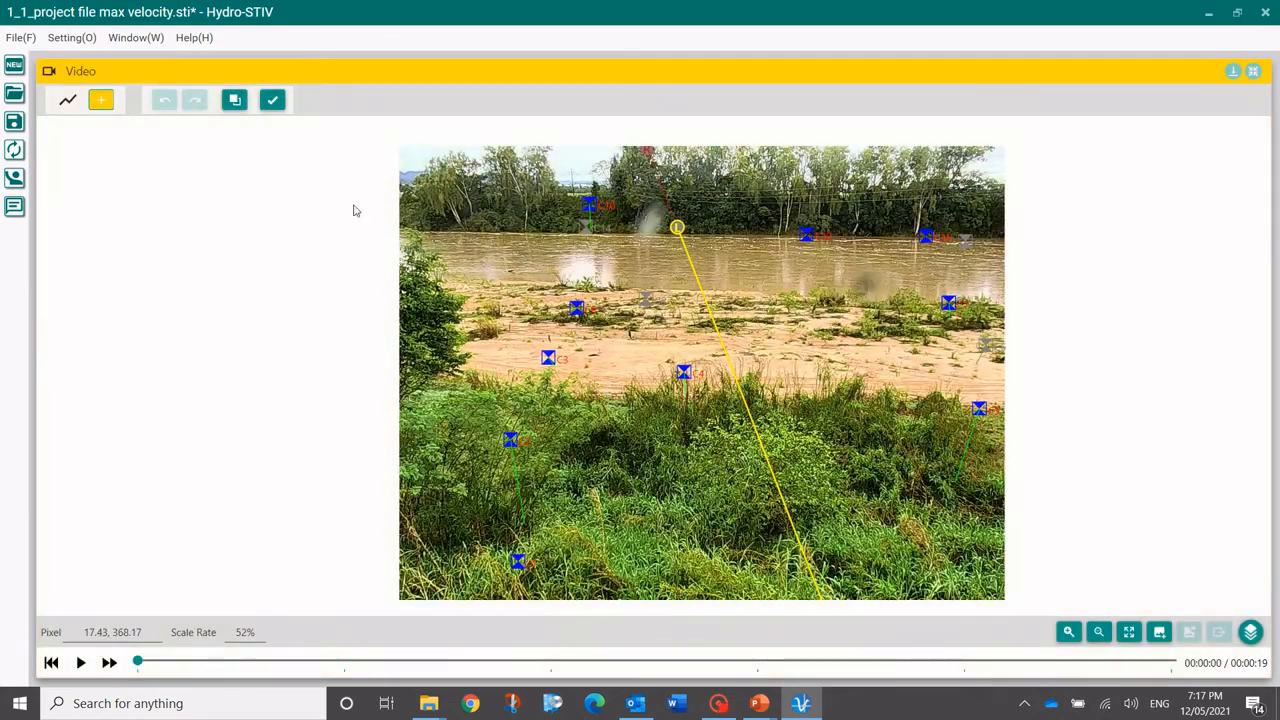
pyautogui.click(1251, 75)
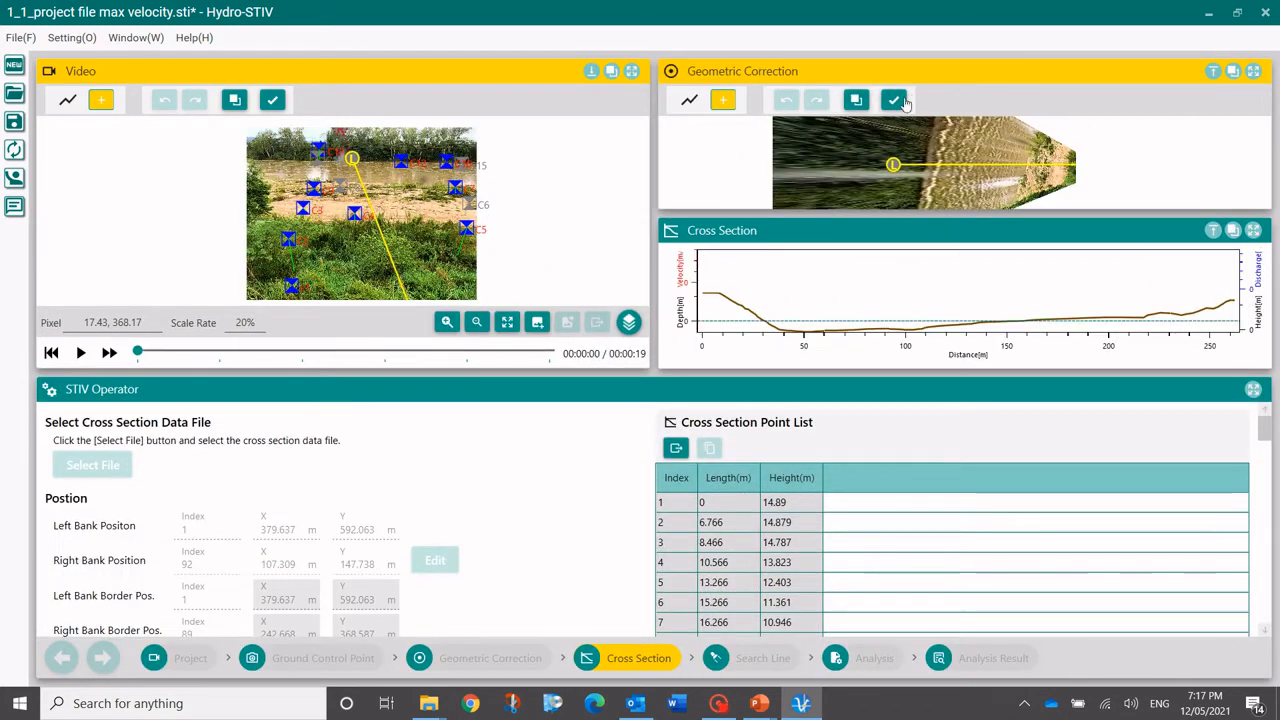
pyautogui.click(1252, 73)
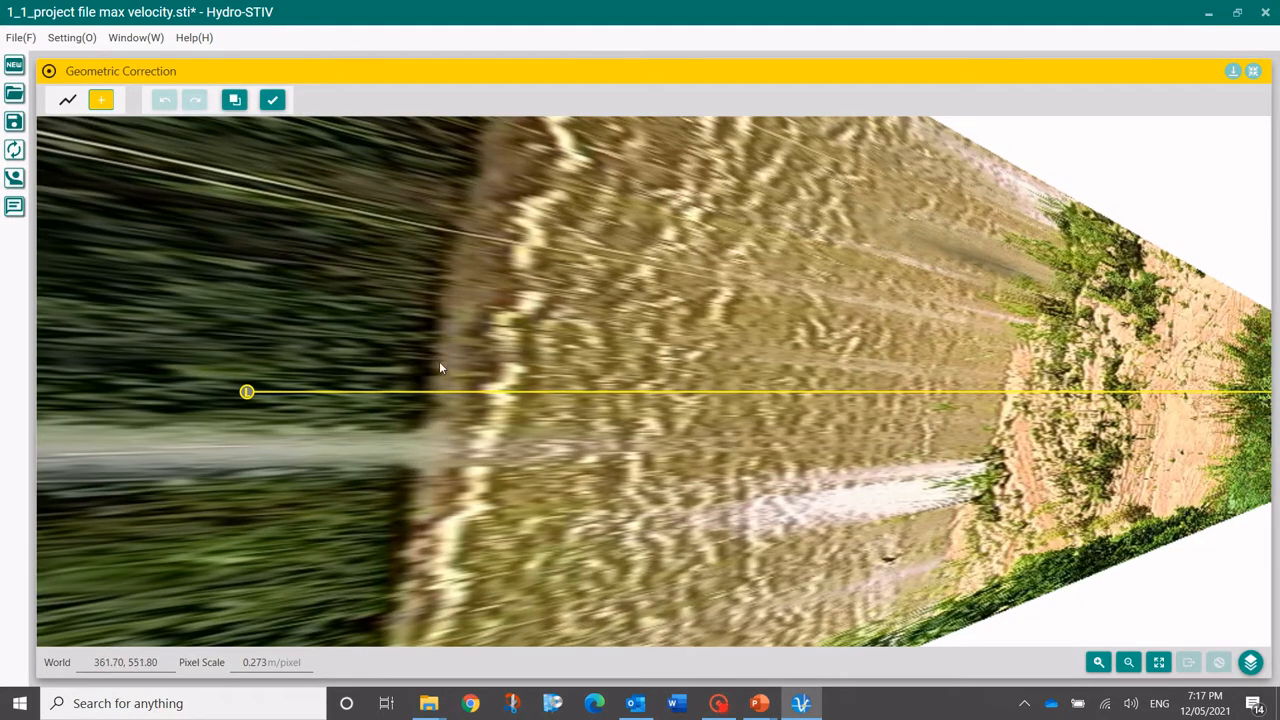
pyautogui.moveTo(330, 345); pyautogui.dragTo(553, 366)
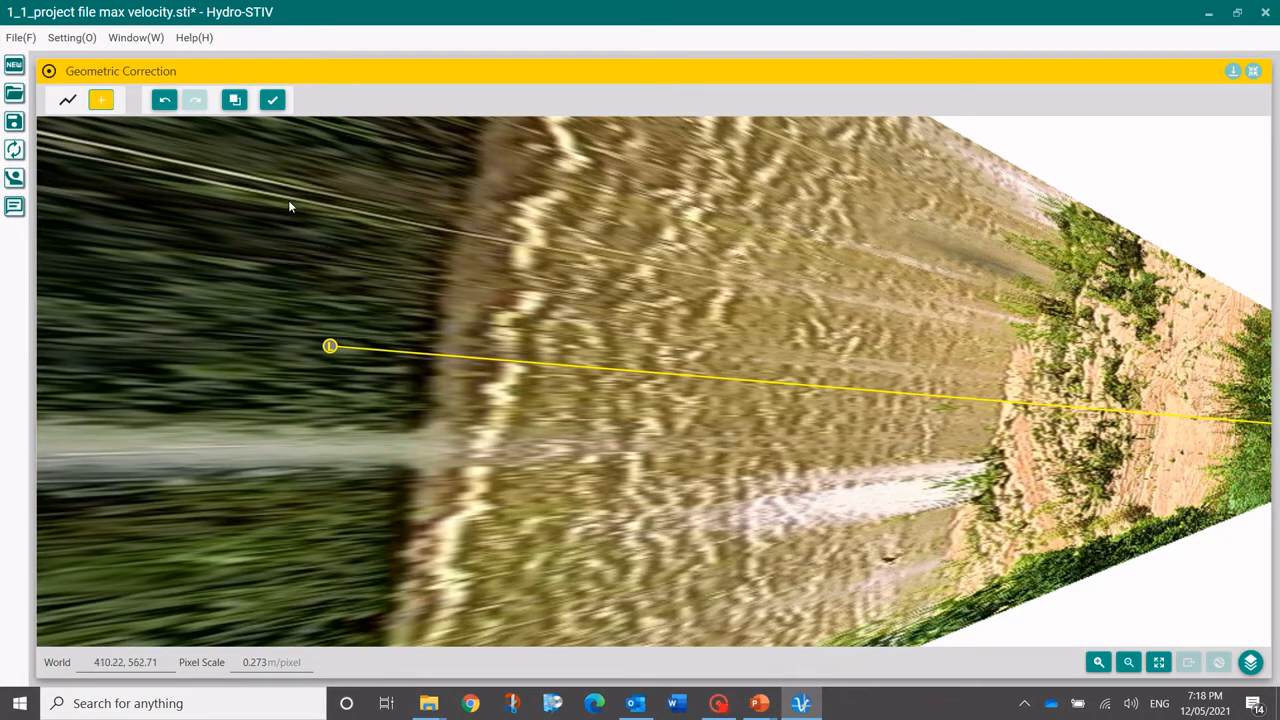
pyautogui.click(165, 102)
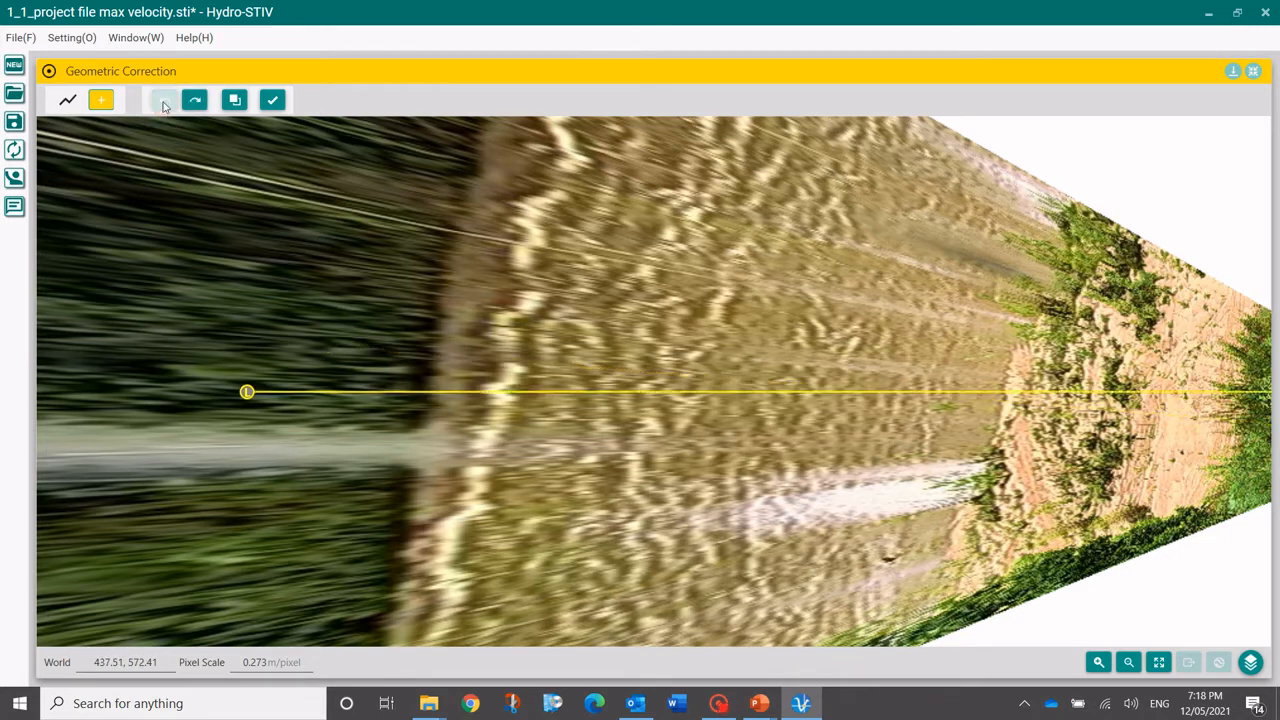
pyautogui.click(1253, 72)
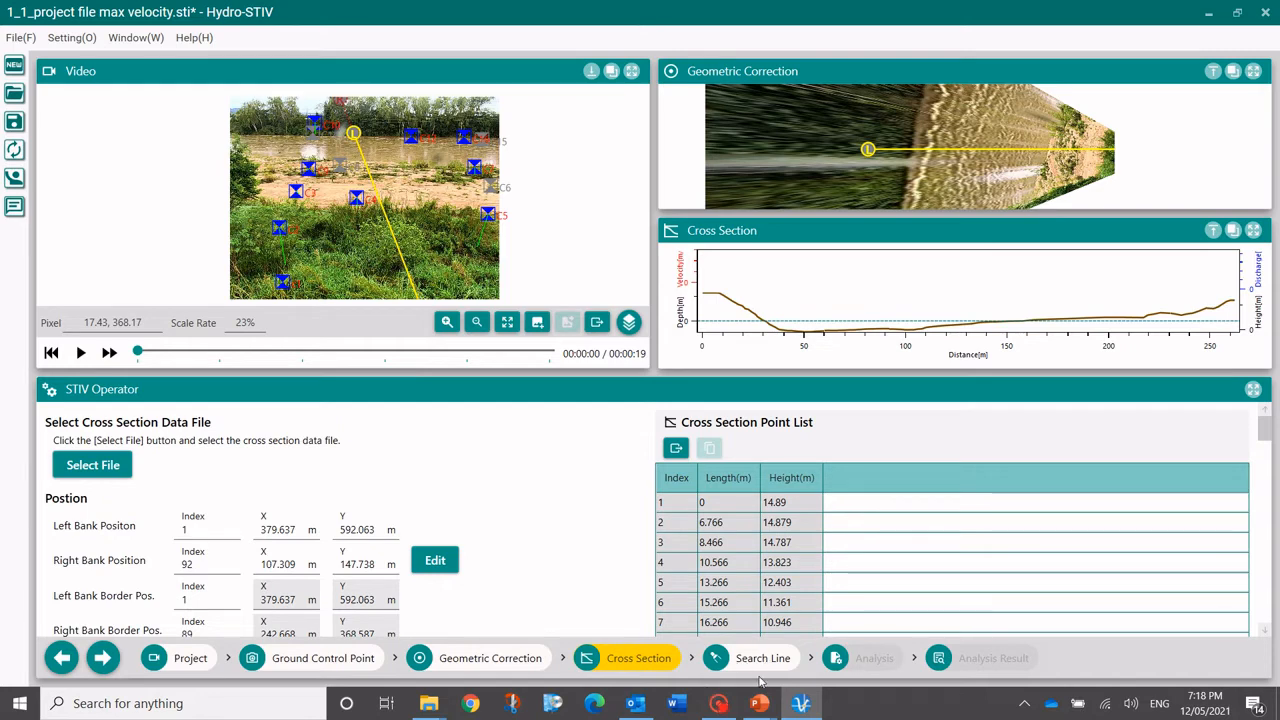
# Step: Manually add four search lines across the cross section line over the river in the corrected image
pyautogui.click(754, 660)
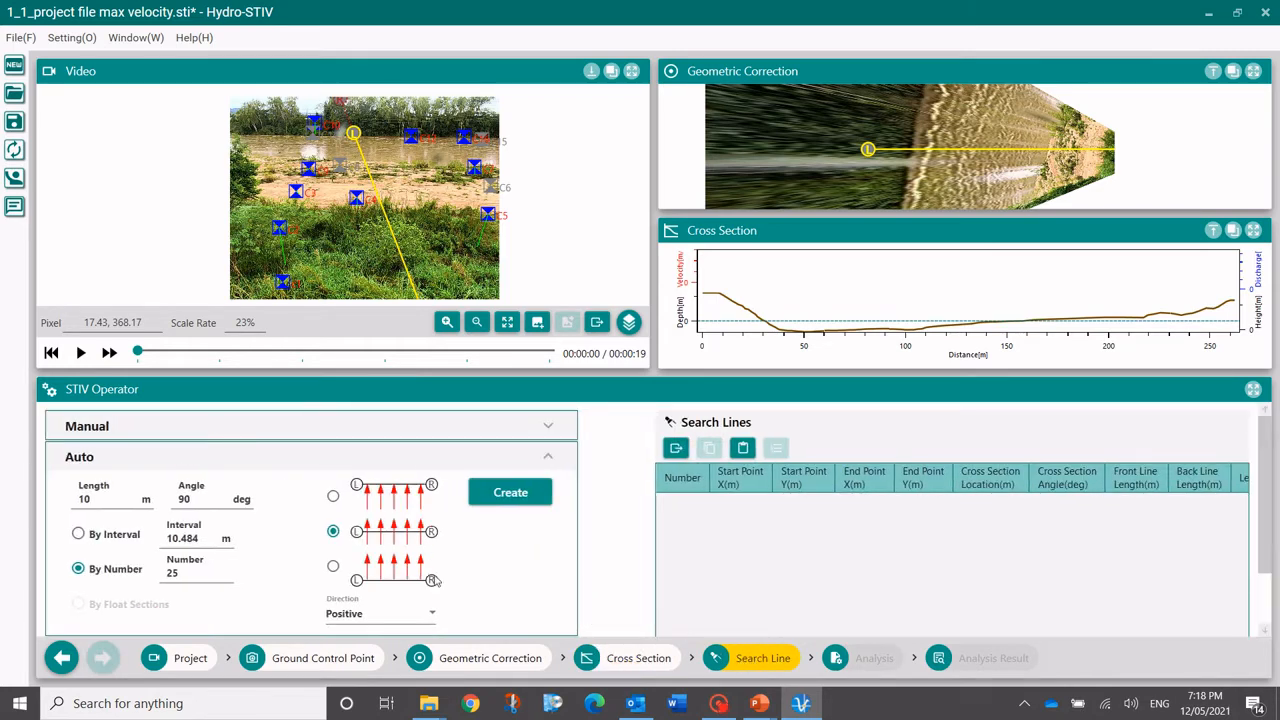
pyautogui.click(548, 430)
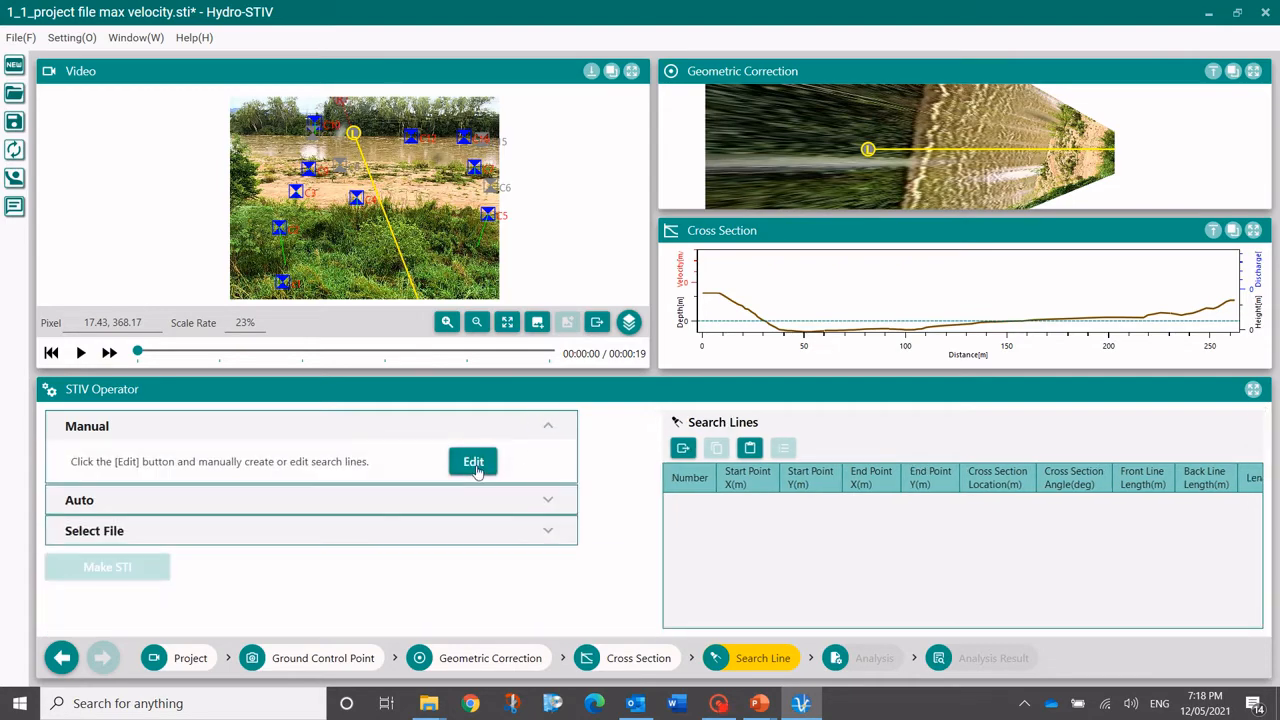
pyautogui.click(474, 463)
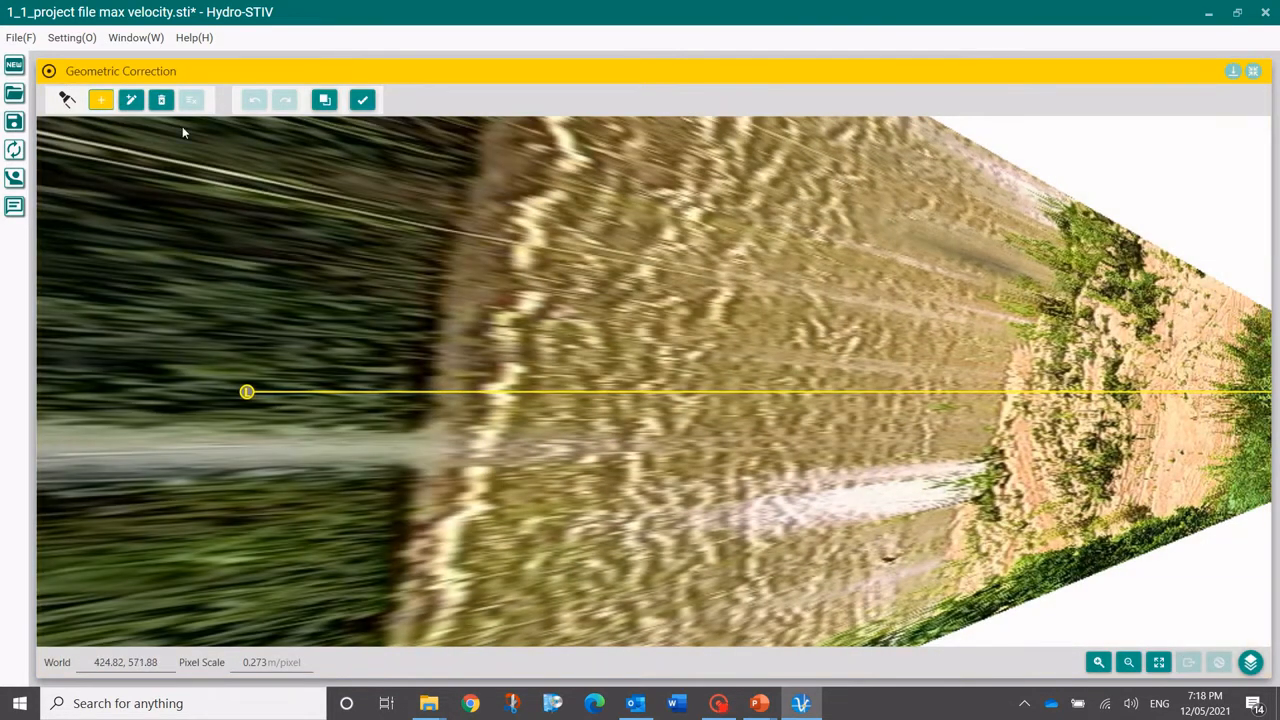
pyautogui.click(488, 398)
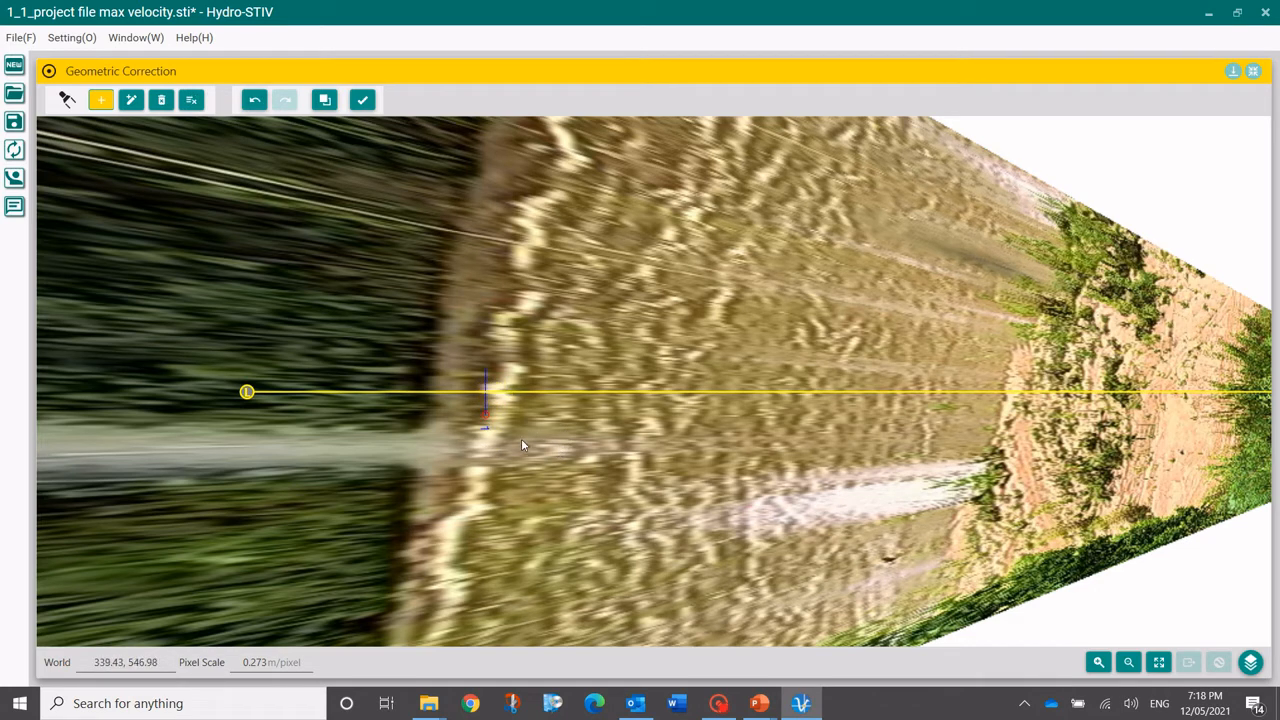
pyautogui.click(552, 422)
pyautogui.click(622, 424)
pyautogui.click(776, 422)
# Step: Undo the four manually added search lines and finish the manual editing
pyautogui.click(254, 100)
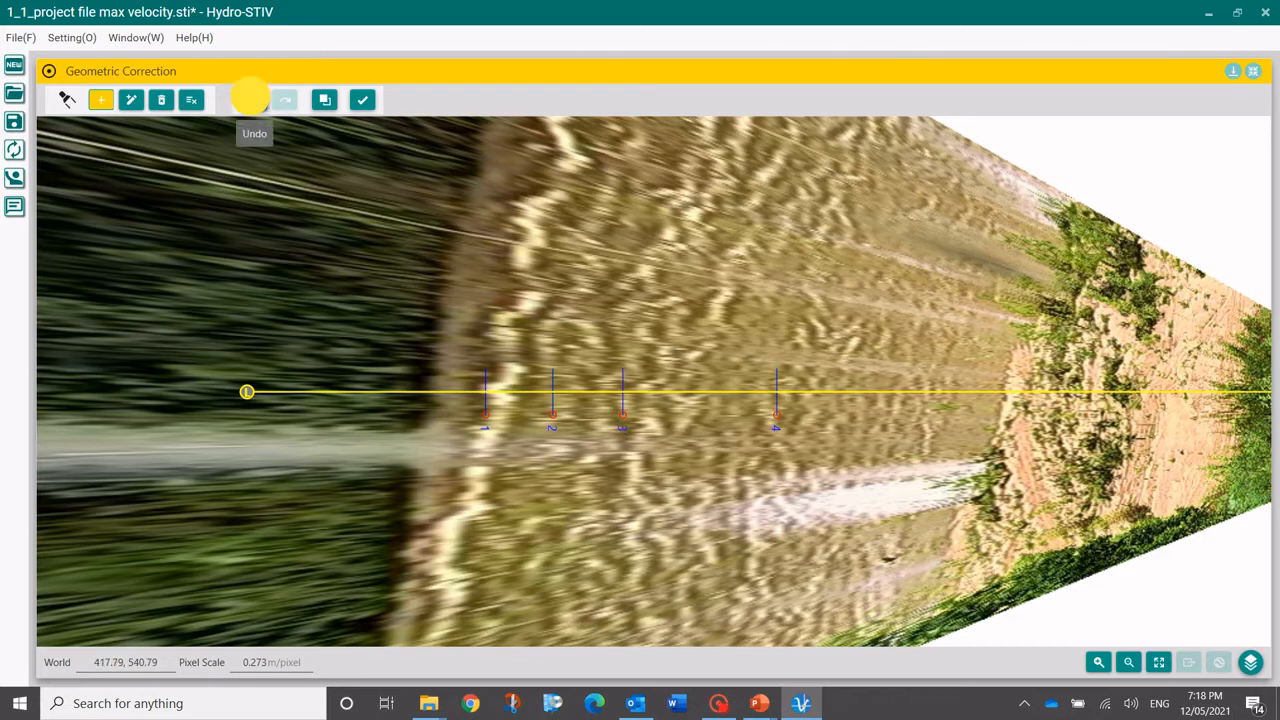
pyautogui.click(254, 100)
pyautogui.click(254, 100)
pyautogui.click(254, 100)
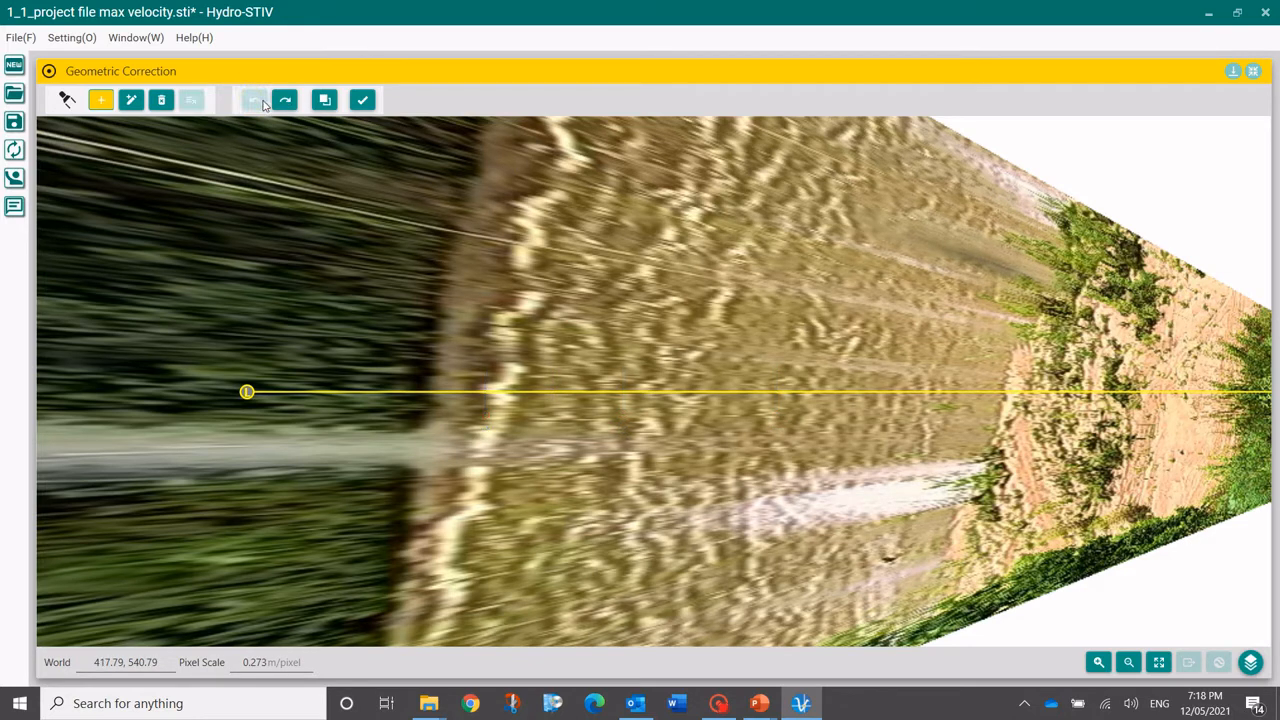
pyautogui.click(361, 100)
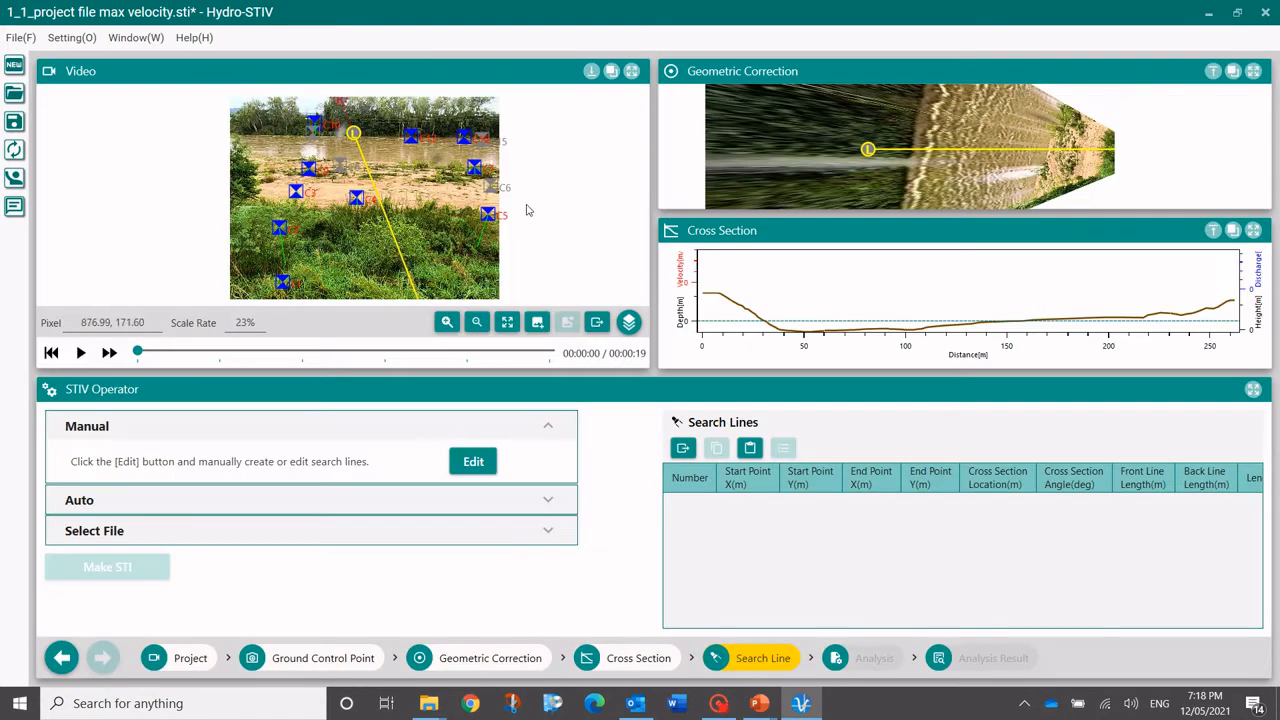
# Step: Automatically create 25 search lines by number, 10 m long at 90 degrees, centred on the cross section with positive direction
pyautogui.click(331, 500)
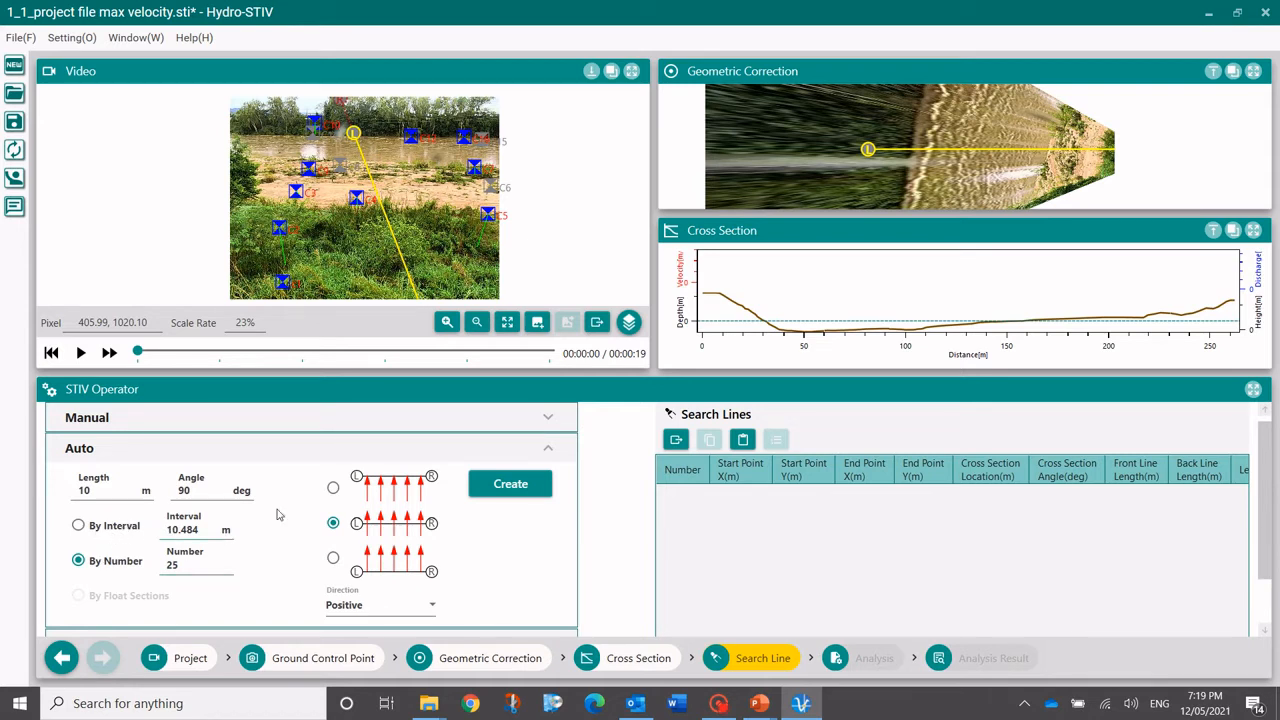
pyautogui.click(510, 484)
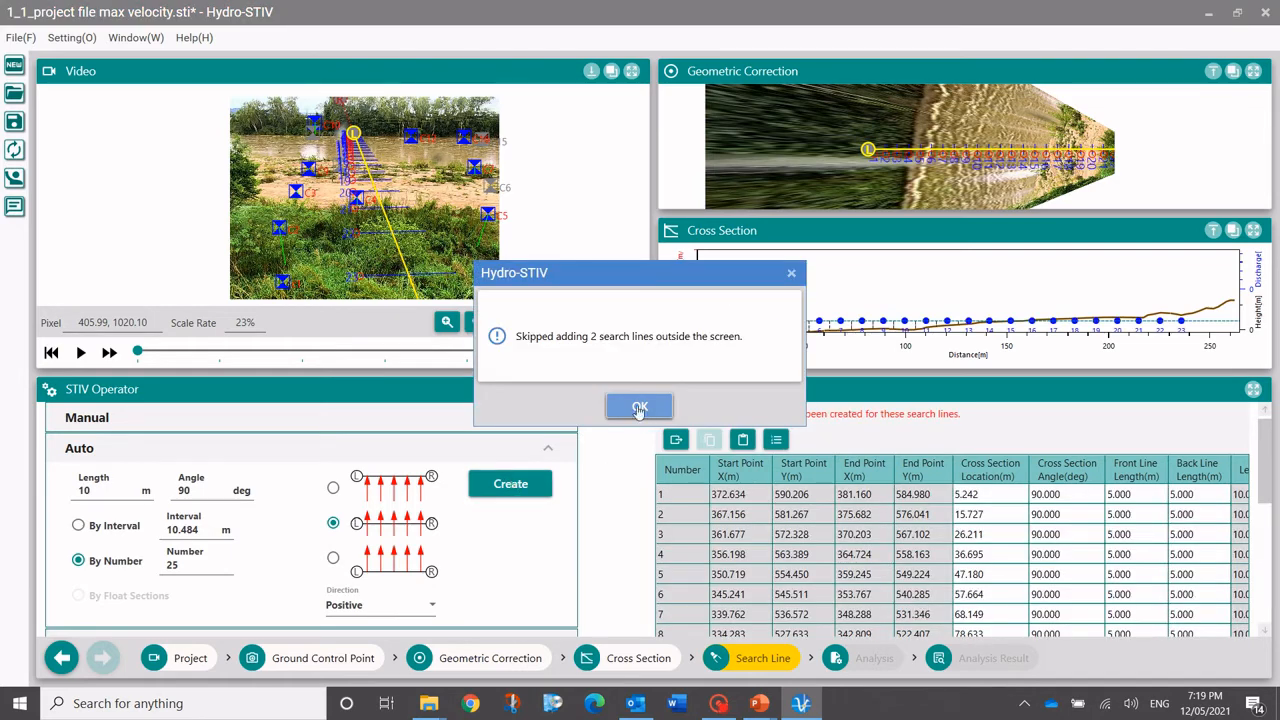
pyautogui.click(640, 408)
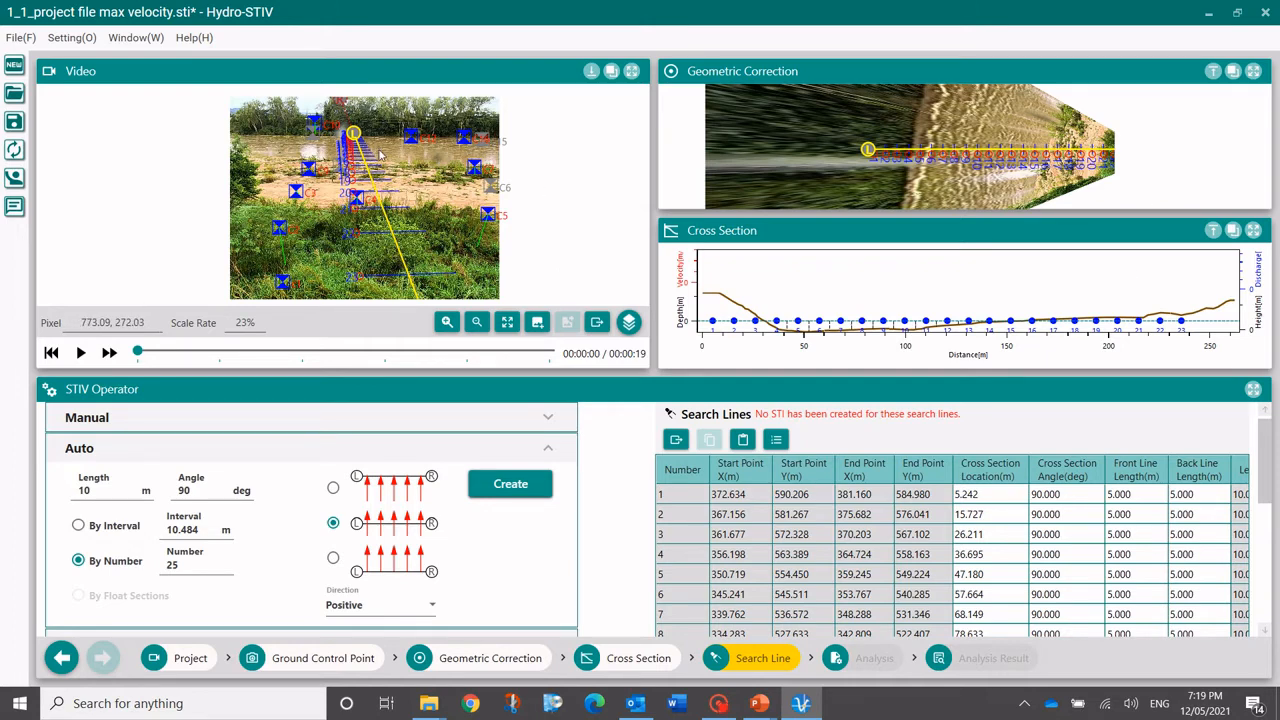
# Step: Play the enlarged video up close and check the created search lines against the surface flow, then pause playback
pyautogui.click(628, 71)
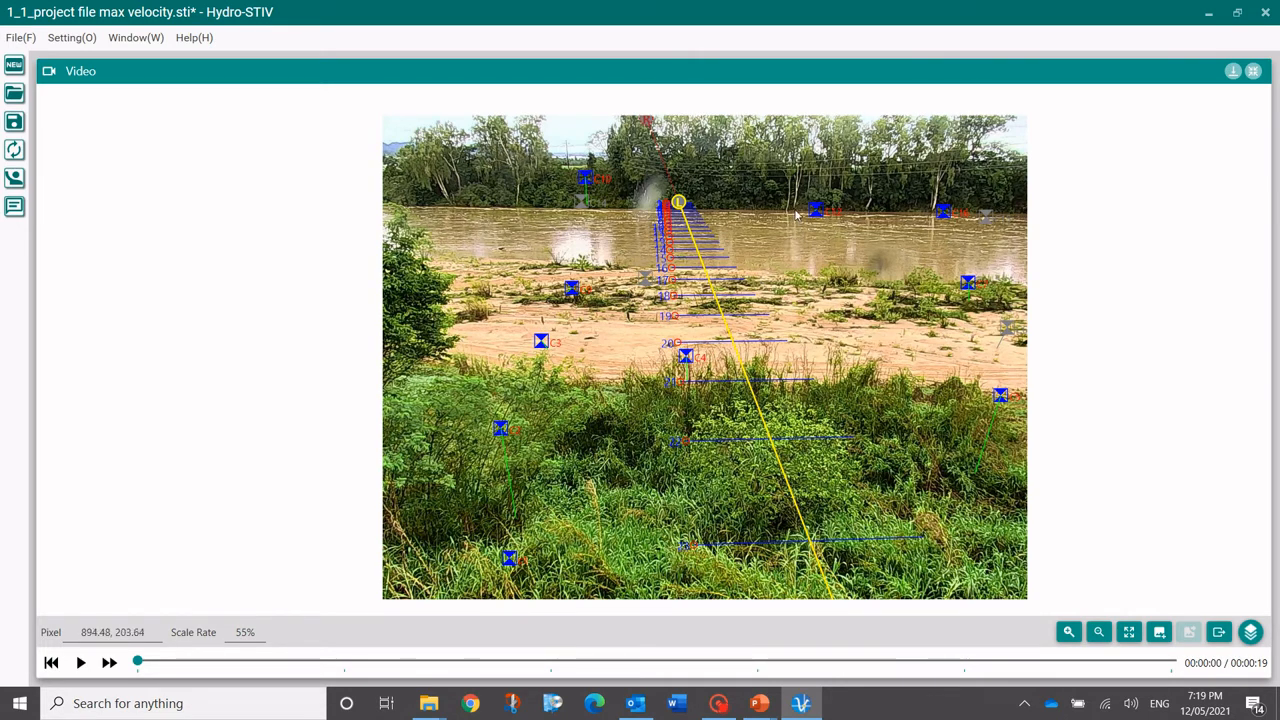
pyautogui.click(1252, 71)
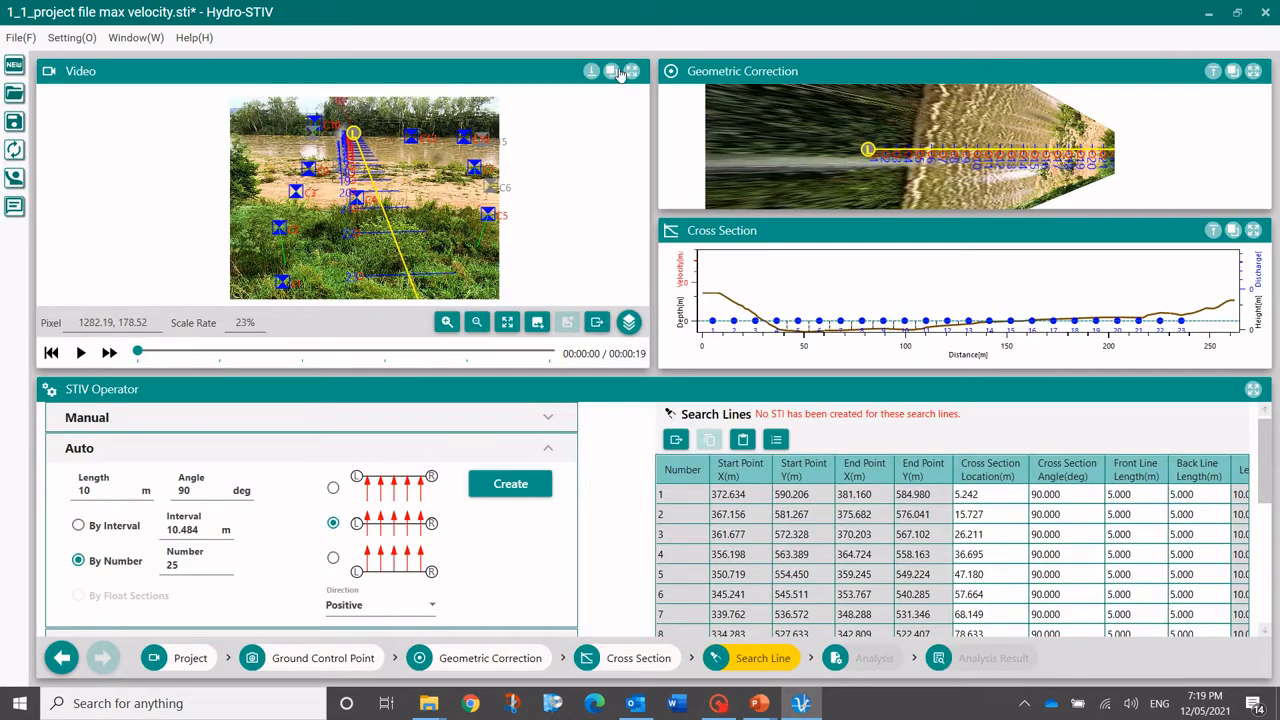
pyautogui.click(631, 73)
pyautogui.scroll(4, 540, 340)
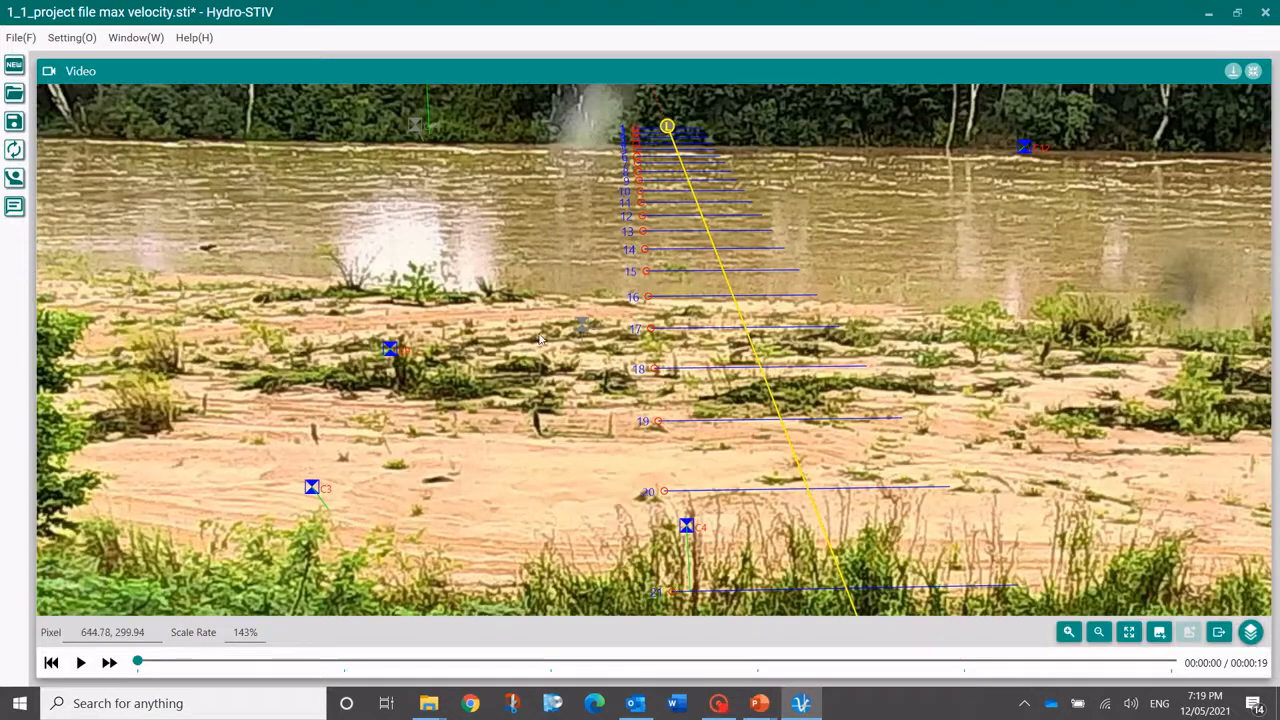
pyautogui.click(80, 662)
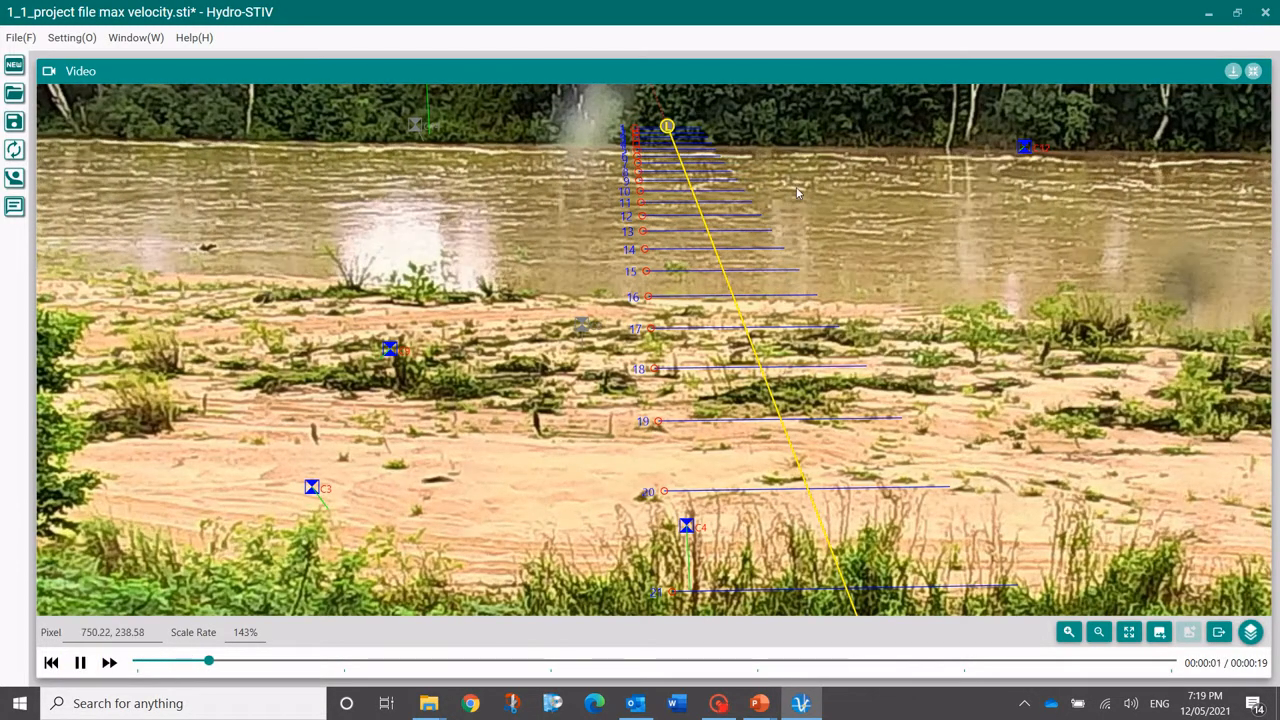
pyautogui.scroll(5, 688, 177)
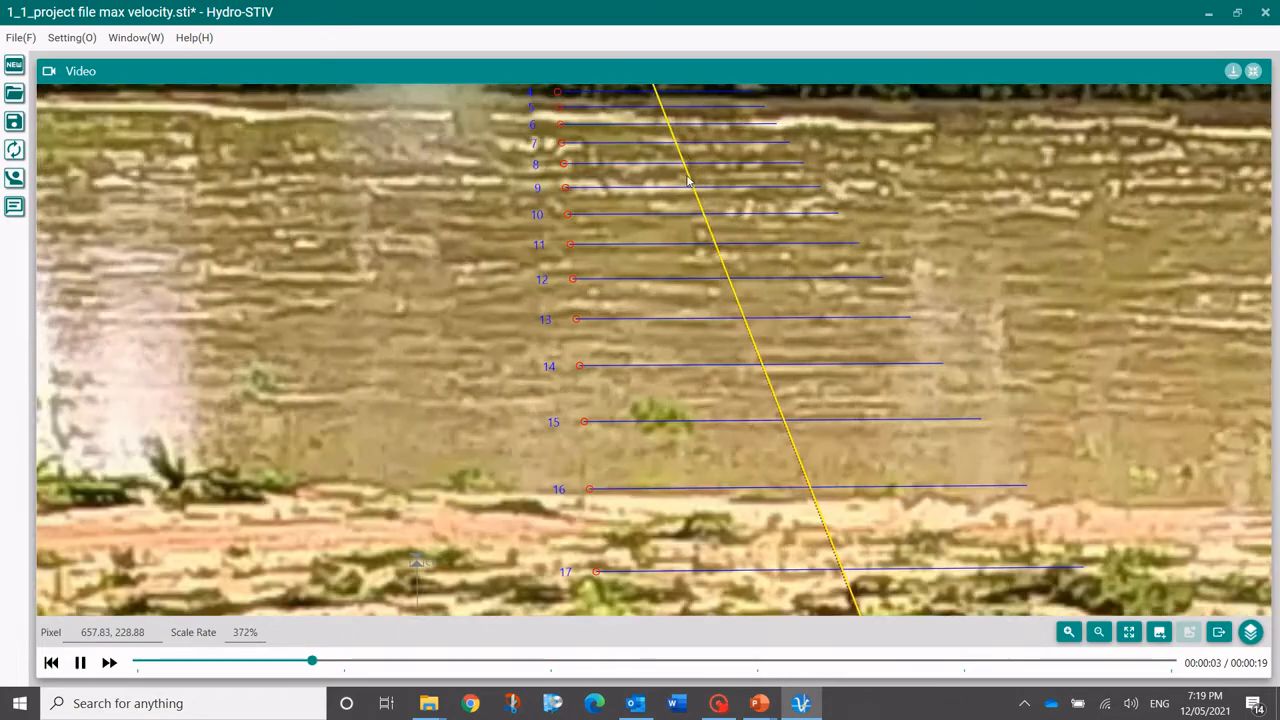
pyautogui.moveTo(719, 206); pyautogui.dragTo(700, 303)
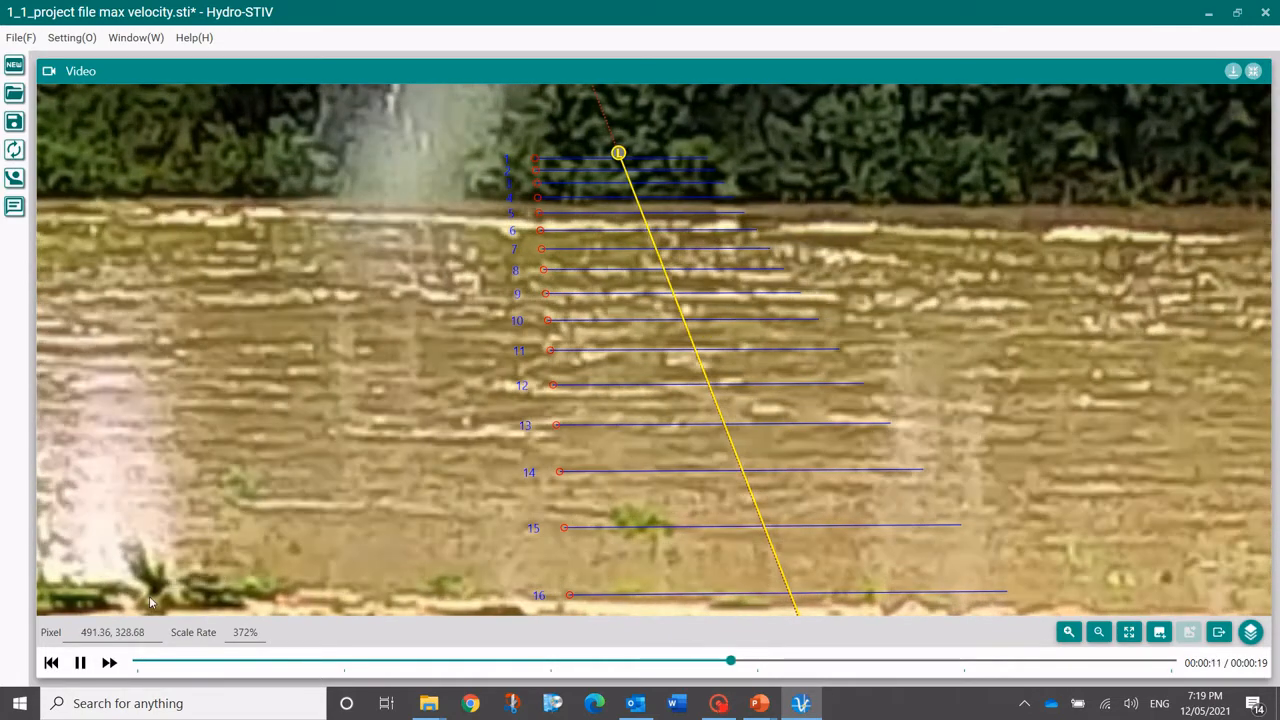
pyautogui.click(81, 662)
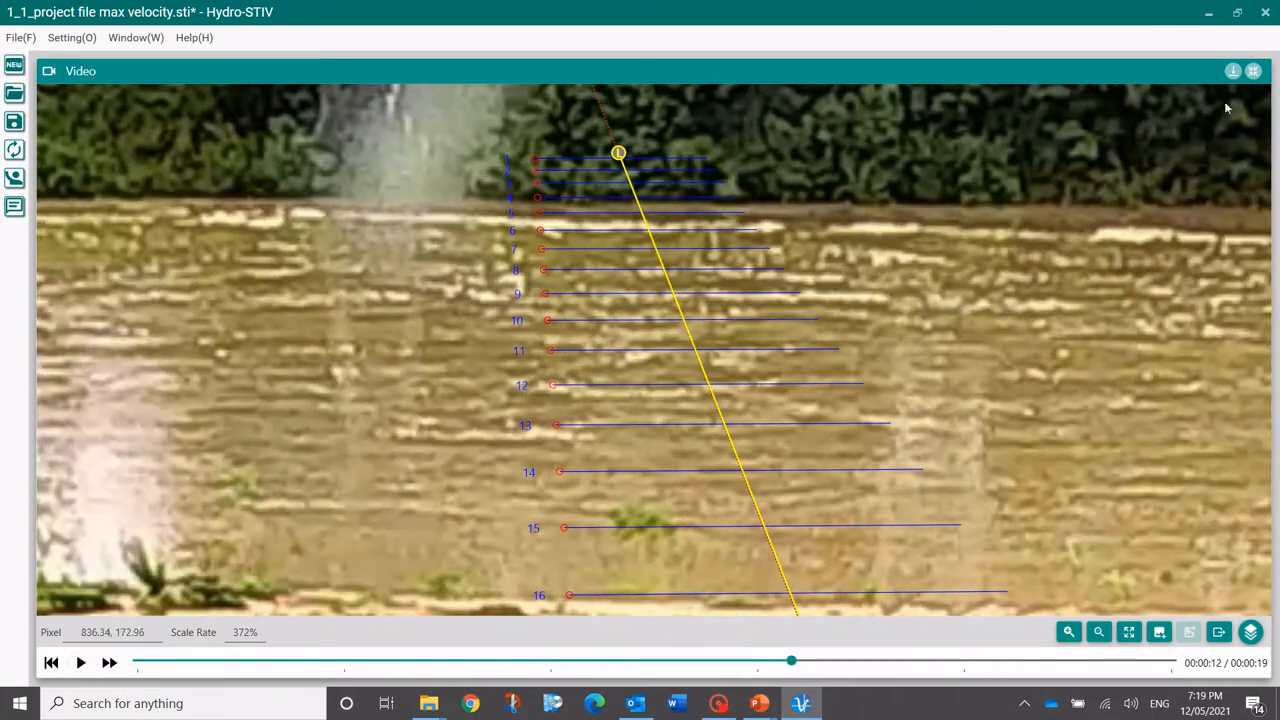
# Step: Recreate the search lines at an angle of 50 degrees, replacing the existing ones, and inspect their slant in the video
pyautogui.click(1253, 73)
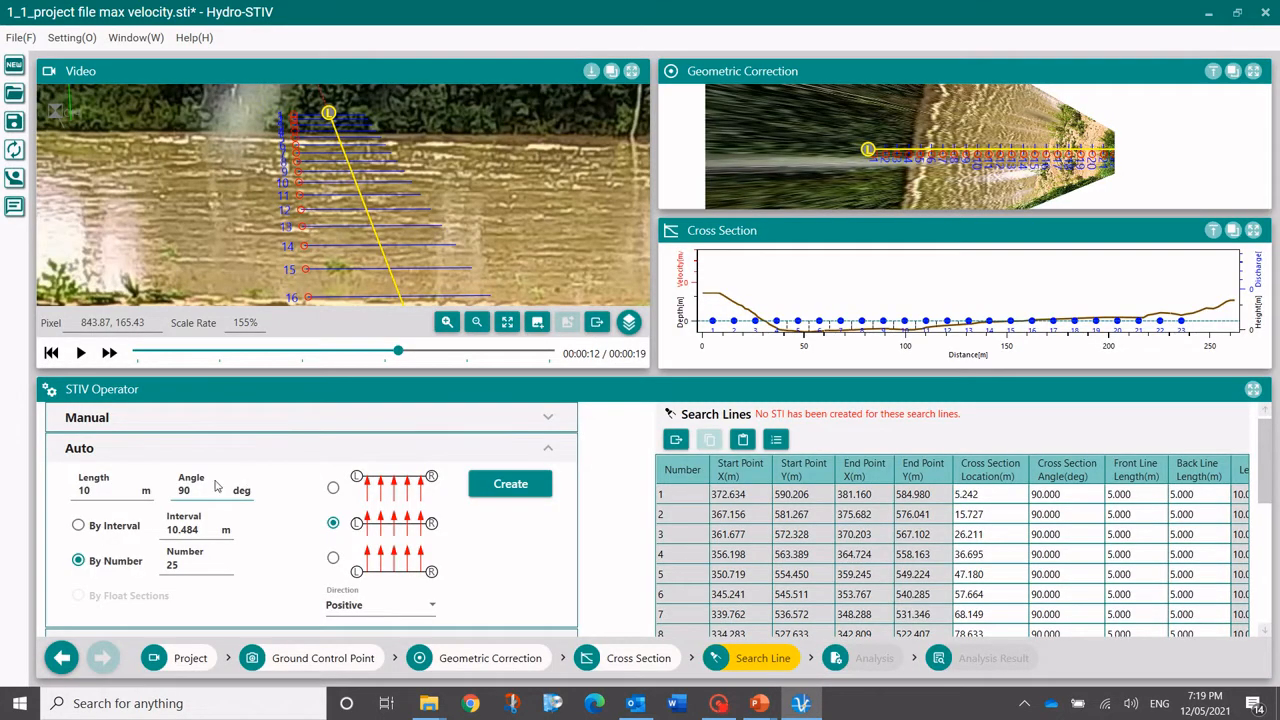
pyautogui.doubleClick(208, 490)
pyautogui.click(516, 488)
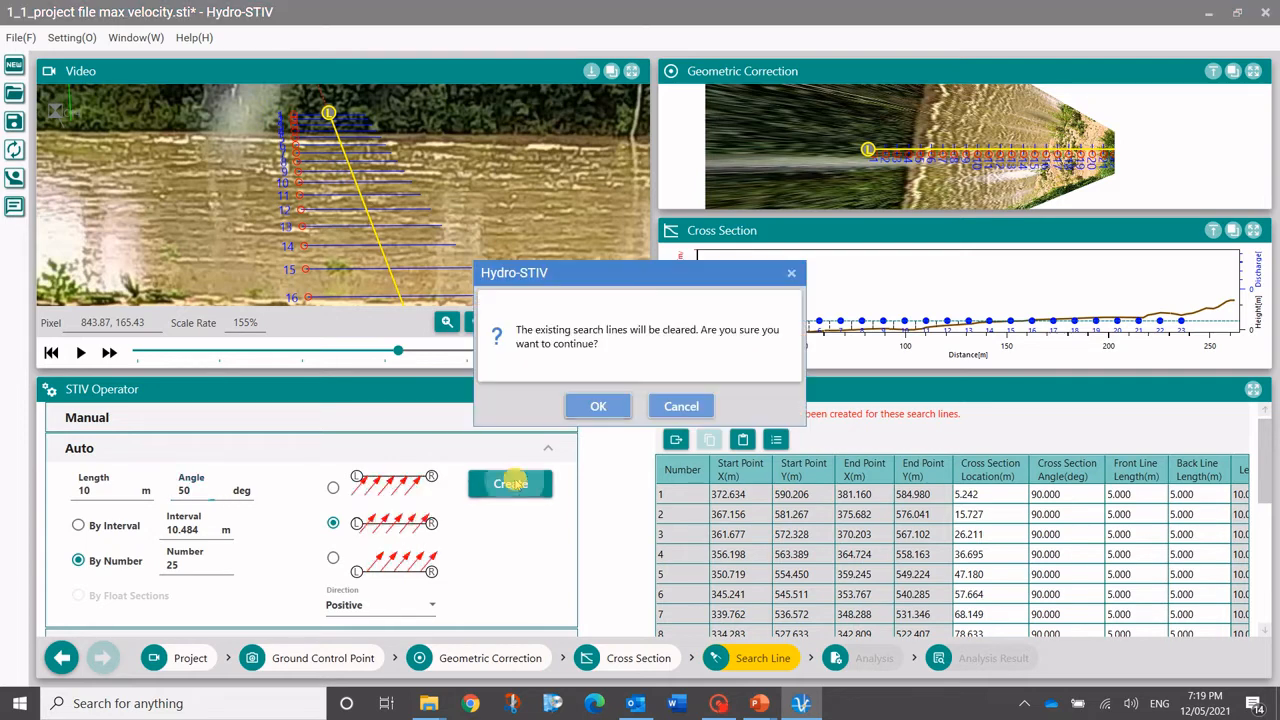
pyautogui.click(588, 406)
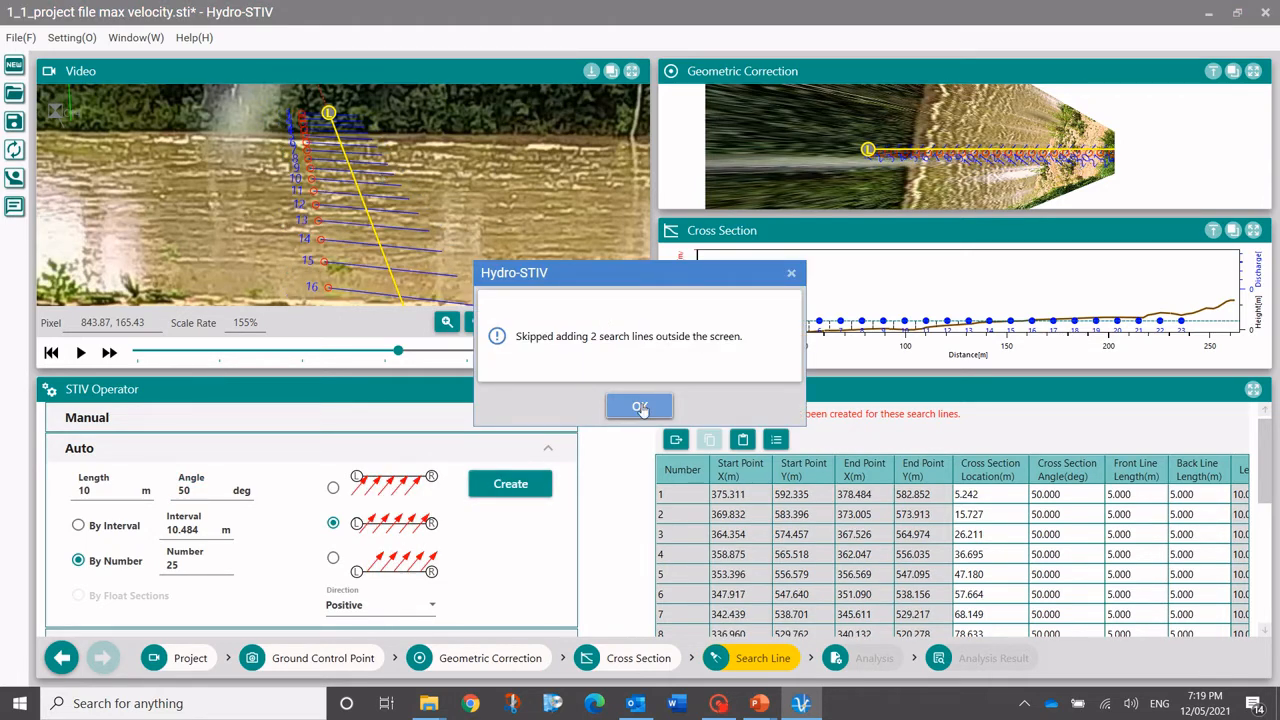
pyautogui.click(640, 407)
pyautogui.scroll(5, 377, 194)
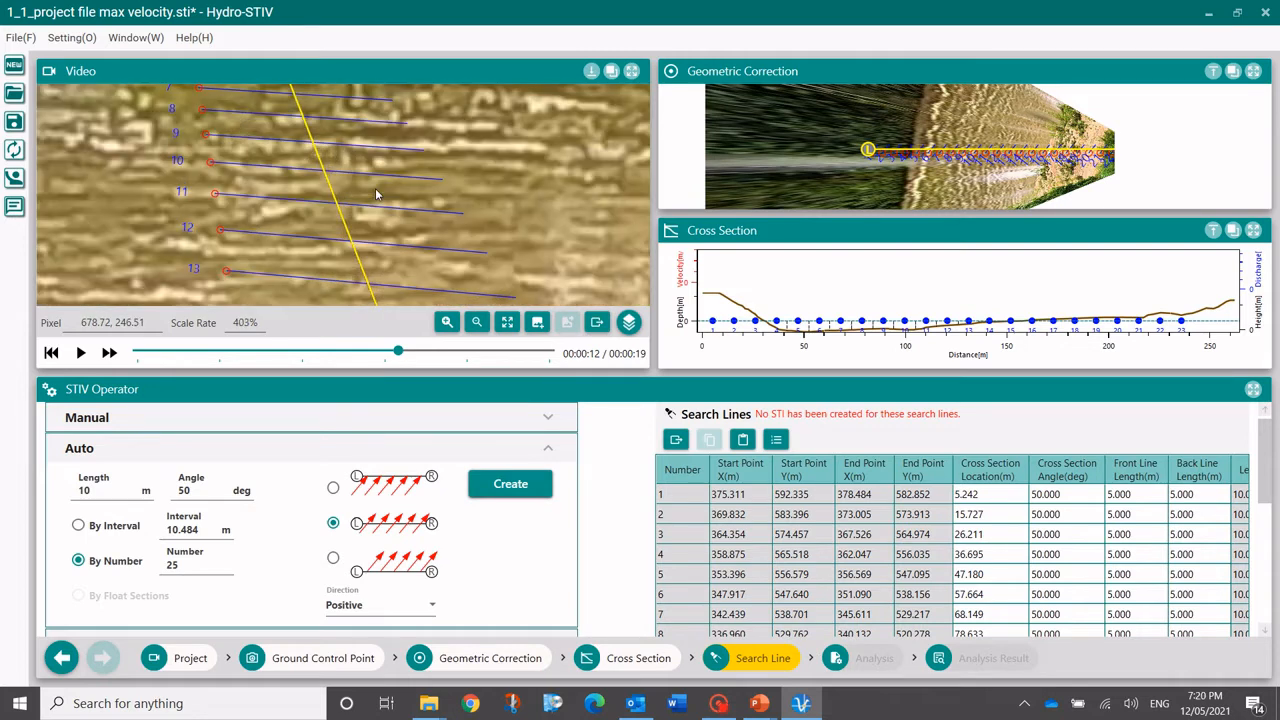
pyautogui.scroll(-3, 377, 194)
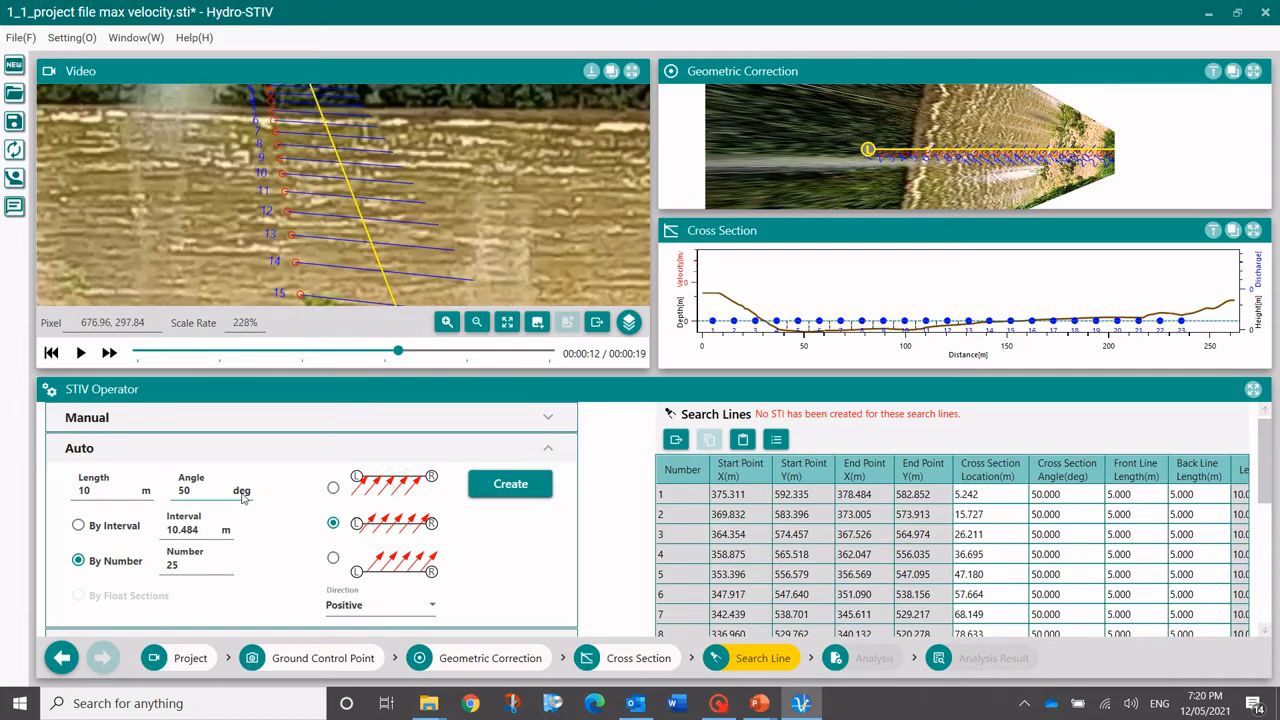
# Step: Set the search line angle back to 90 degrees and recreate the lines, replacing the existing ones
pyautogui.doubleClick(202, 492)
pyautogui.click(500, 485)
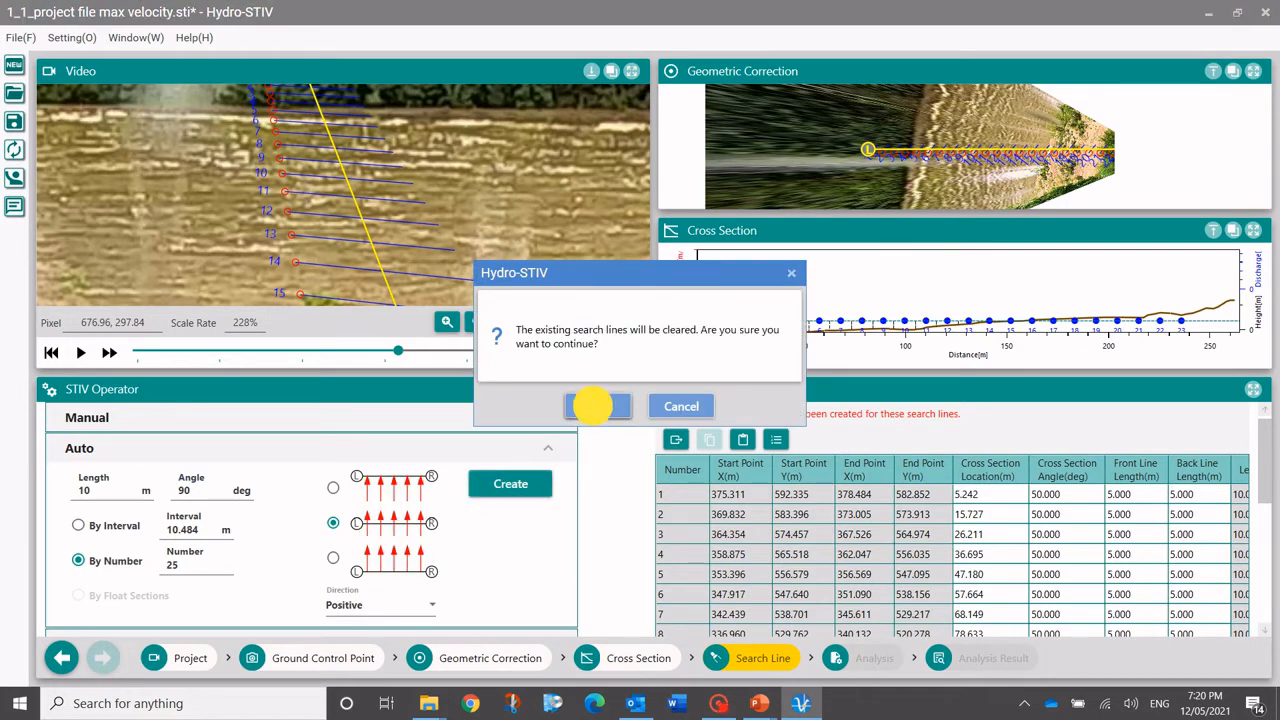
pyautogui.click(588, 406)
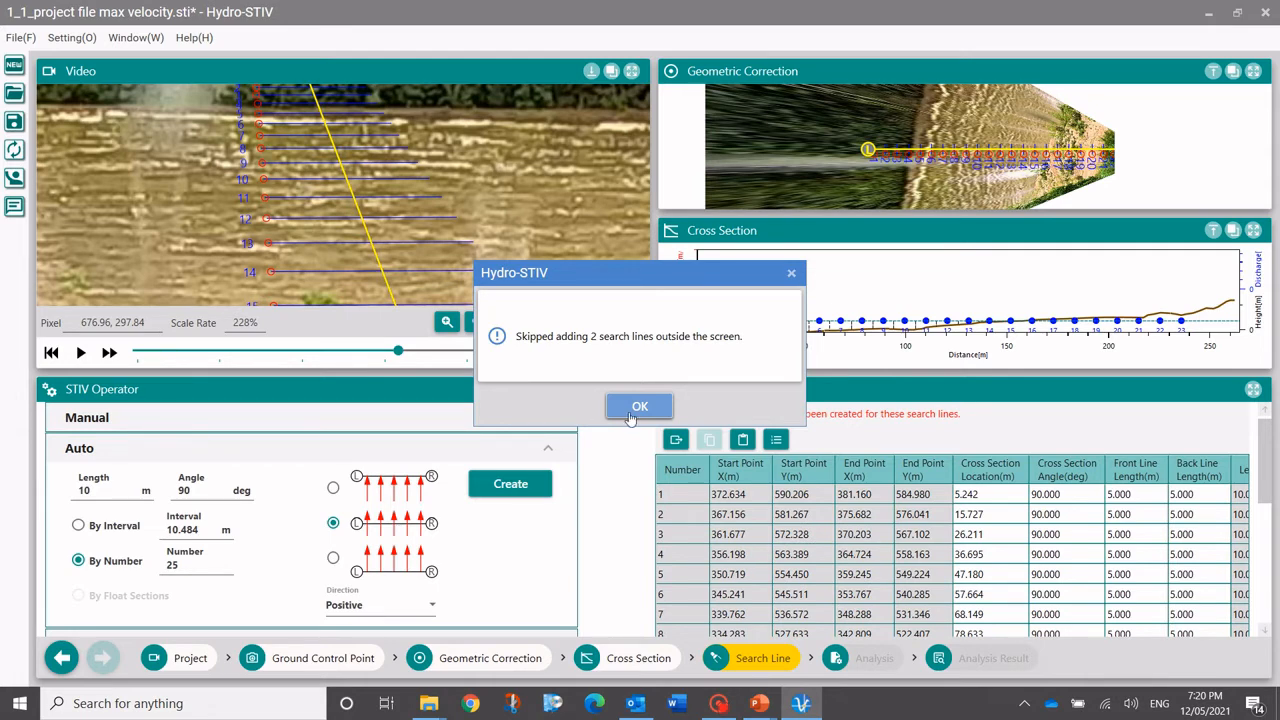
pyautogui.click(632, 414)
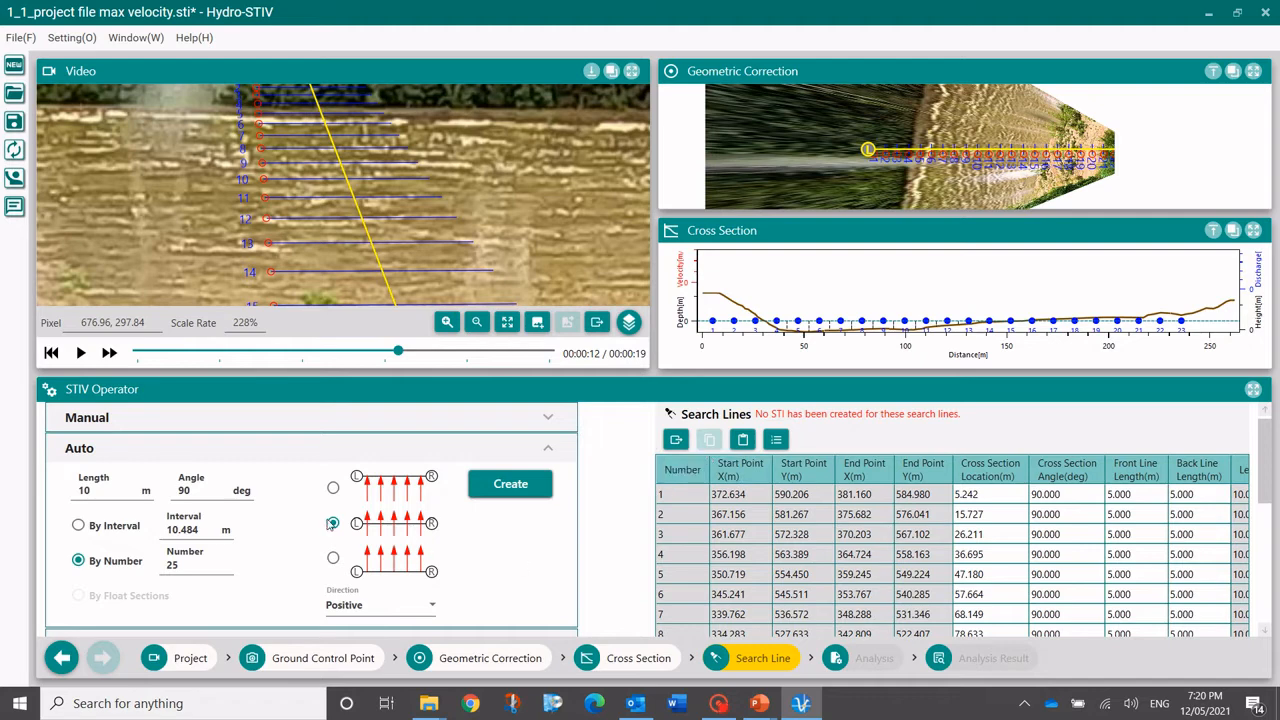
# Step: Recreate the 10 m search lines using the placement where they end at the cross section line, replacing the existing ones
pyautogui.scroll(-3, 366, 502)
pyautogui.scroll(3, 395, 497)
pyautogui.click(778, 515)
pyautogui.click(333, 488)
pyautogui.click(508, 484)
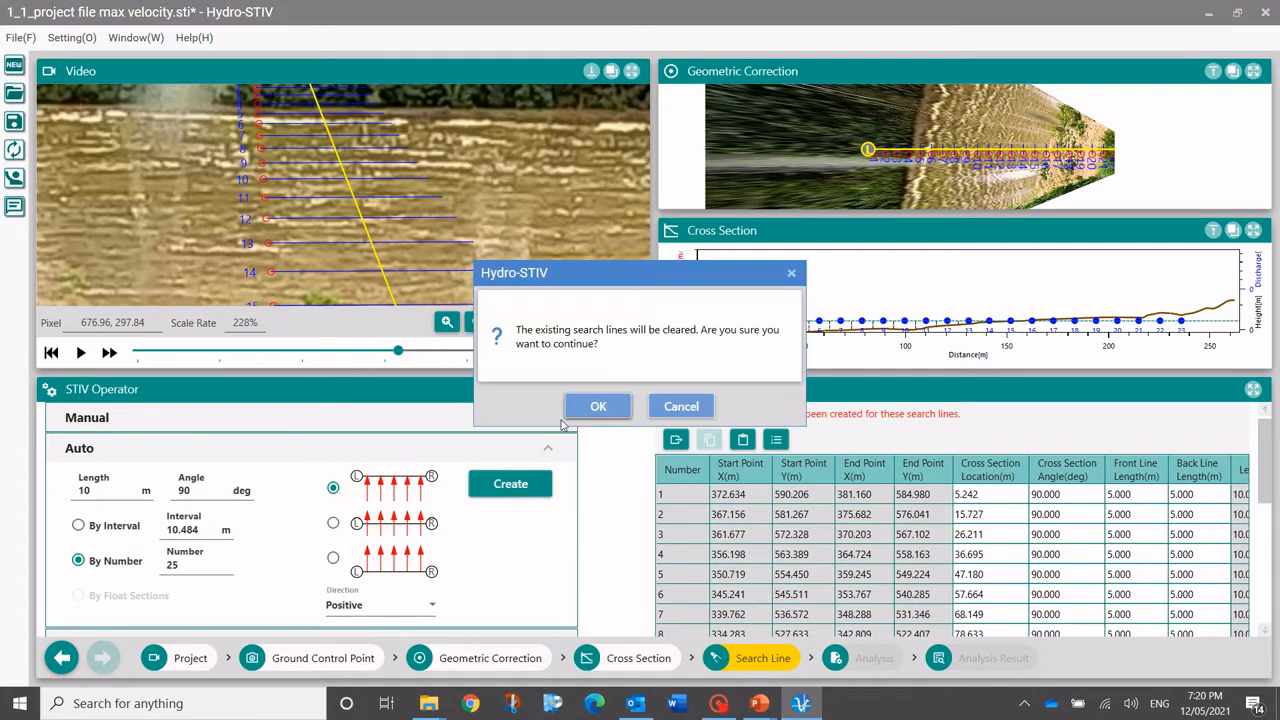
pyautogui.click(598, 406)
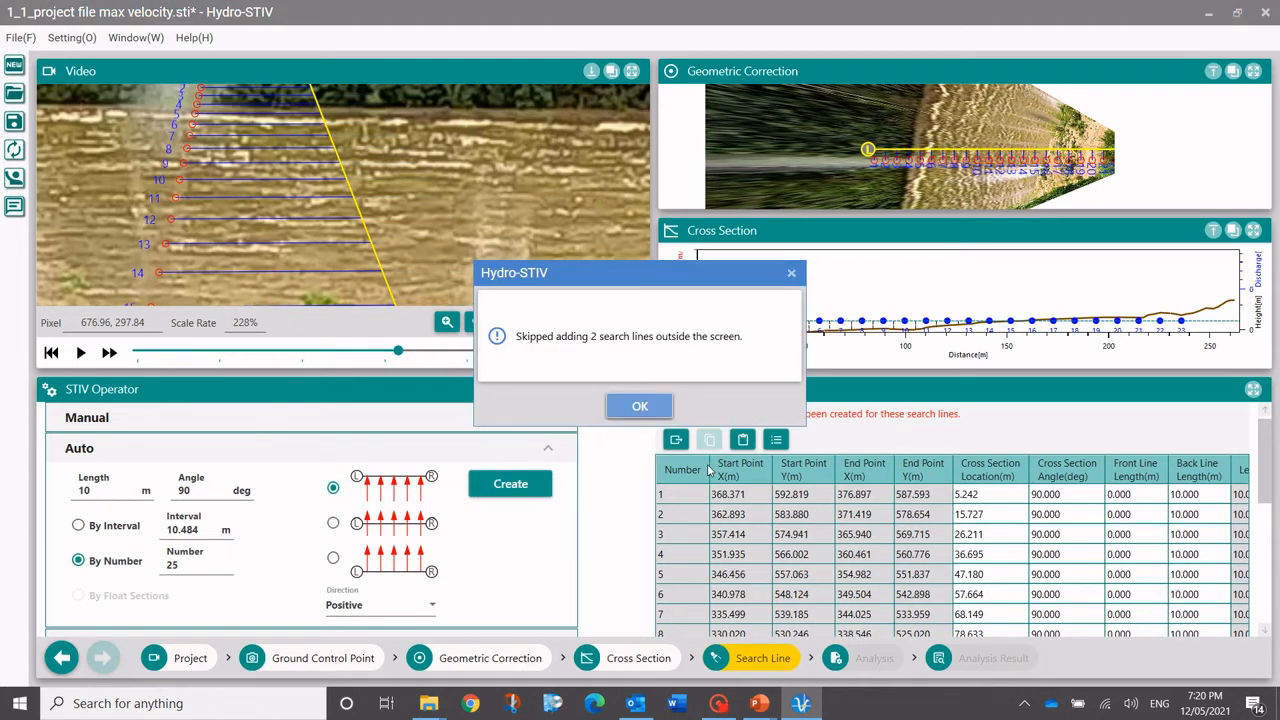
pyautogui.click(640, 406)
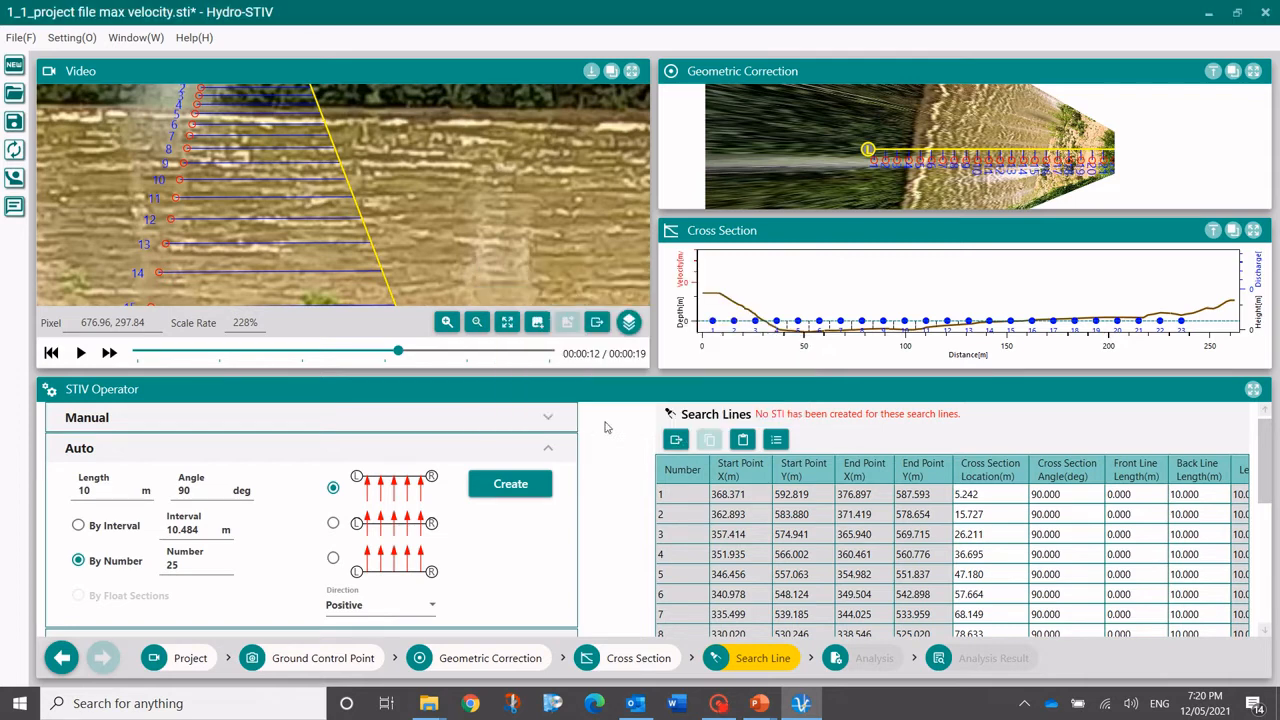
# Step: Recreate the search lines with the placement centred on the cross section line, replacing the existing ones
pyautogui.click(333, 523)
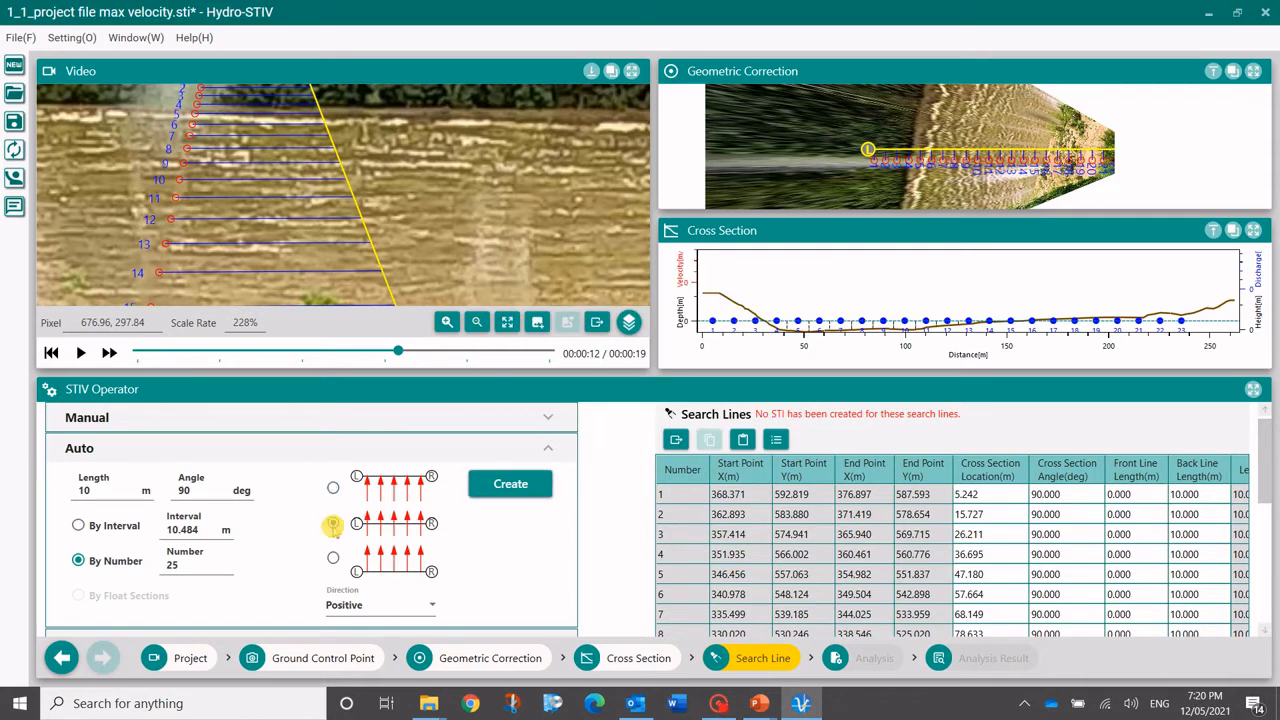
pyautogui.click(505, 485)
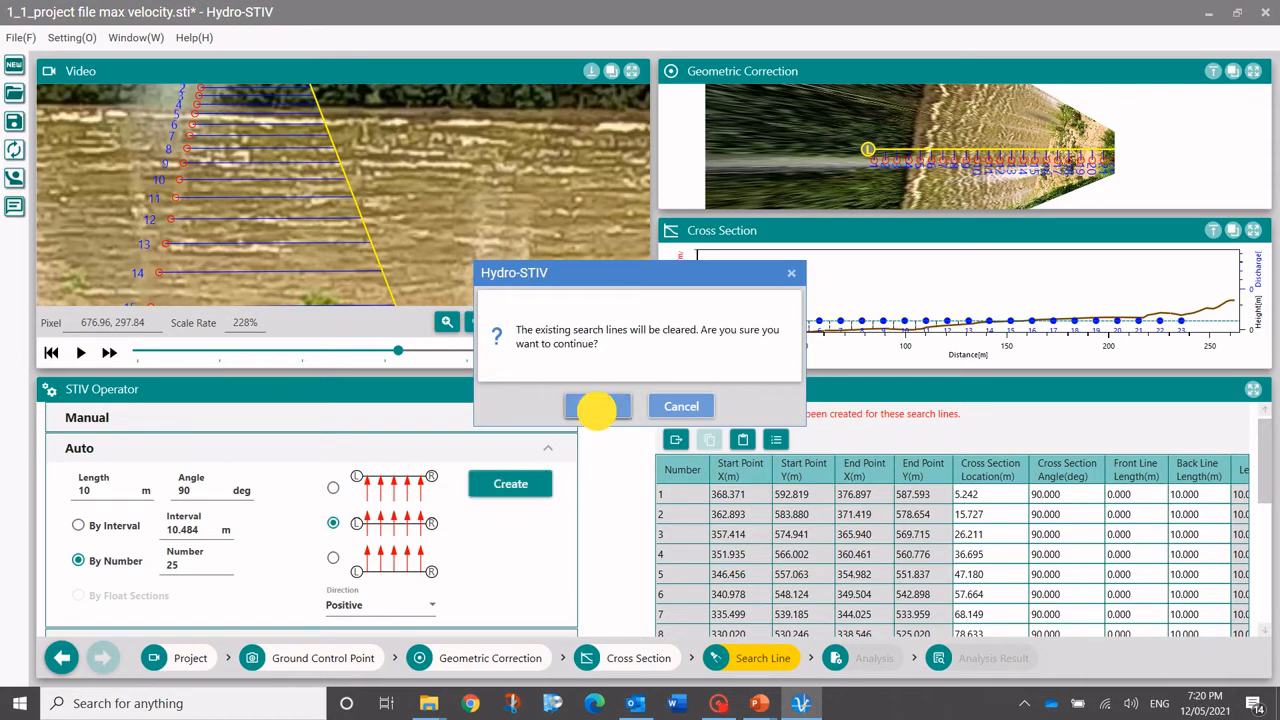
pyautogui.click(597, 409)
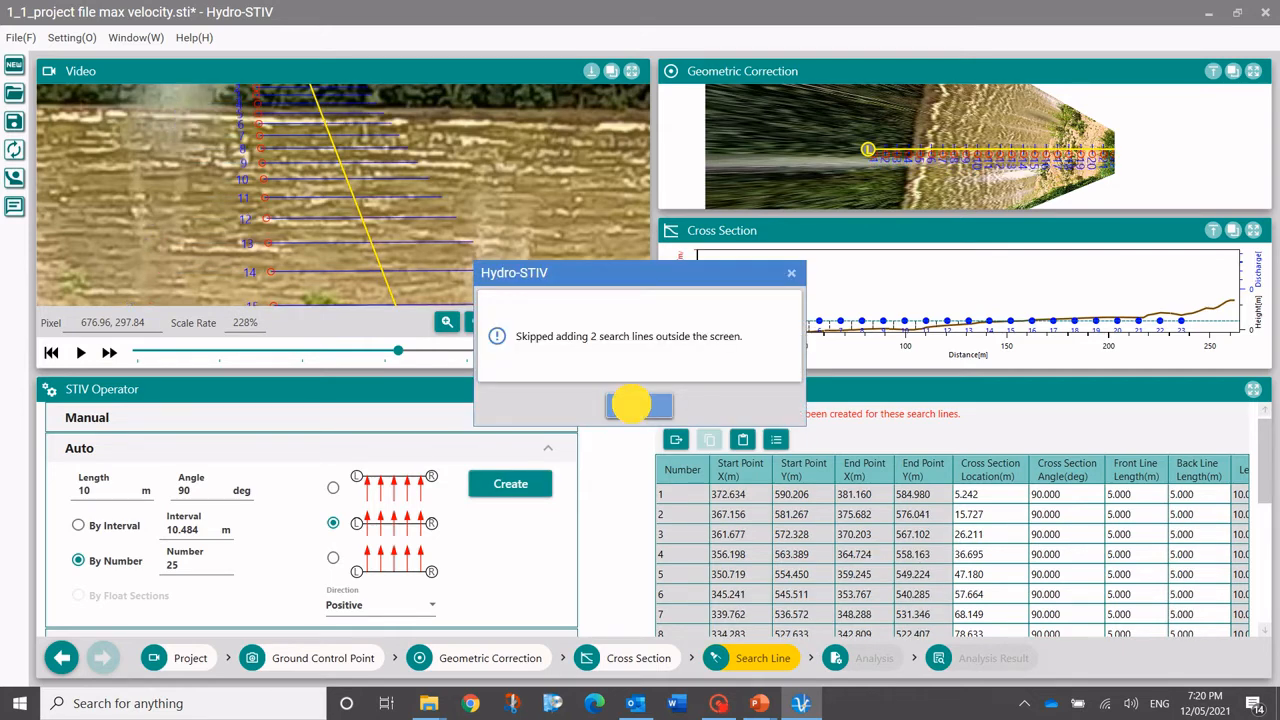
pyautogui.click(623, 405)
# Step: Make the STIs from the search lines and execute the analysis with the Fourier Maximum Angle Analyze method
pyautogui.scroll(-4, 535, 525)
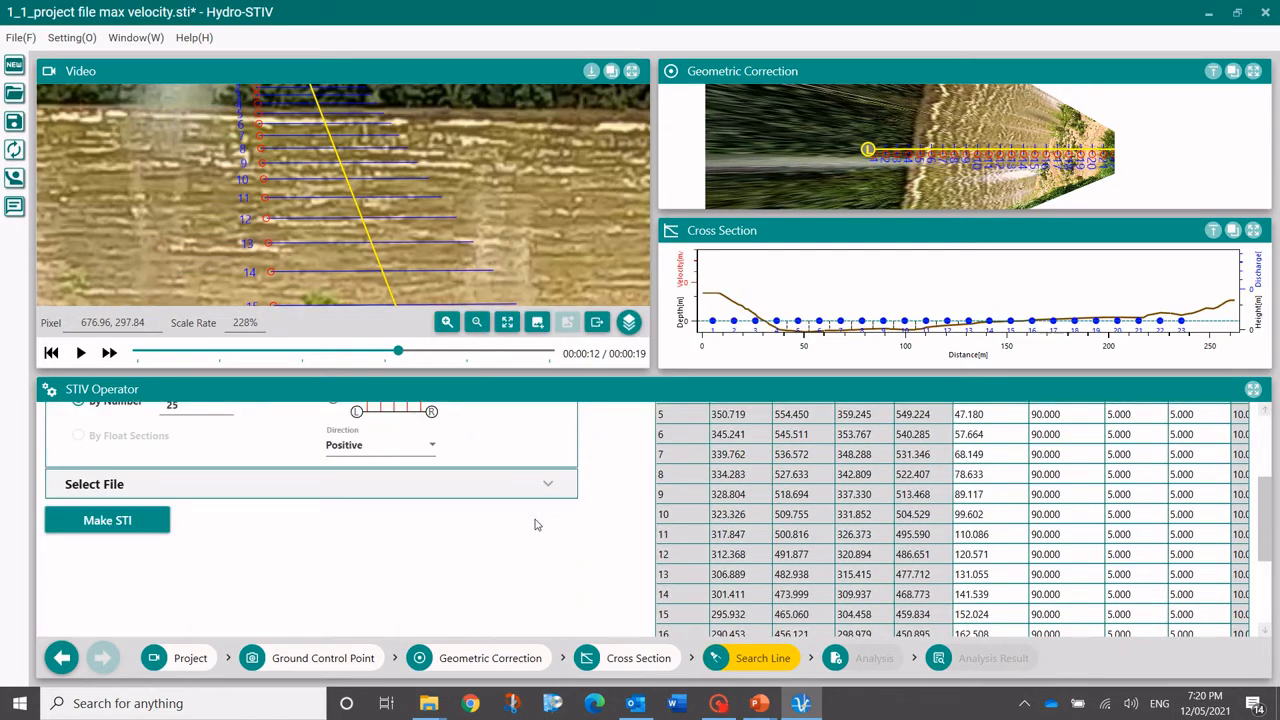
pyautogui.click(110, 522)
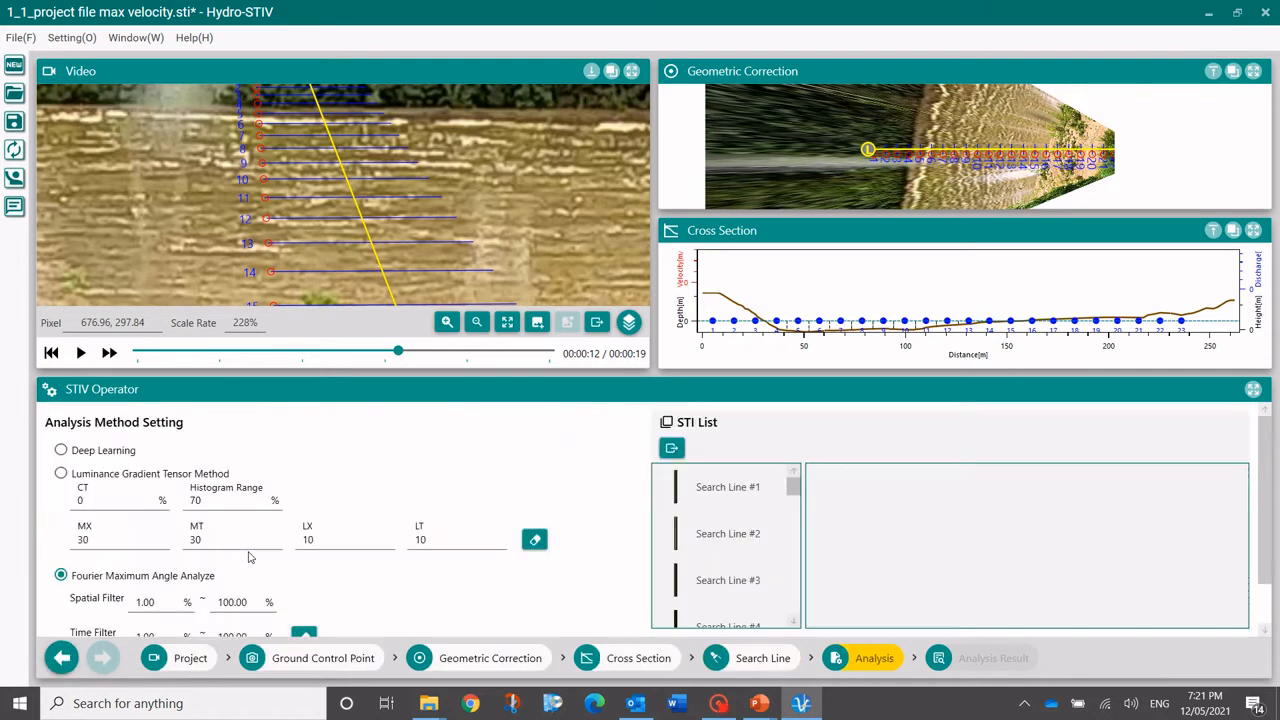
pyautogui.scroll(-1, 338, 482)
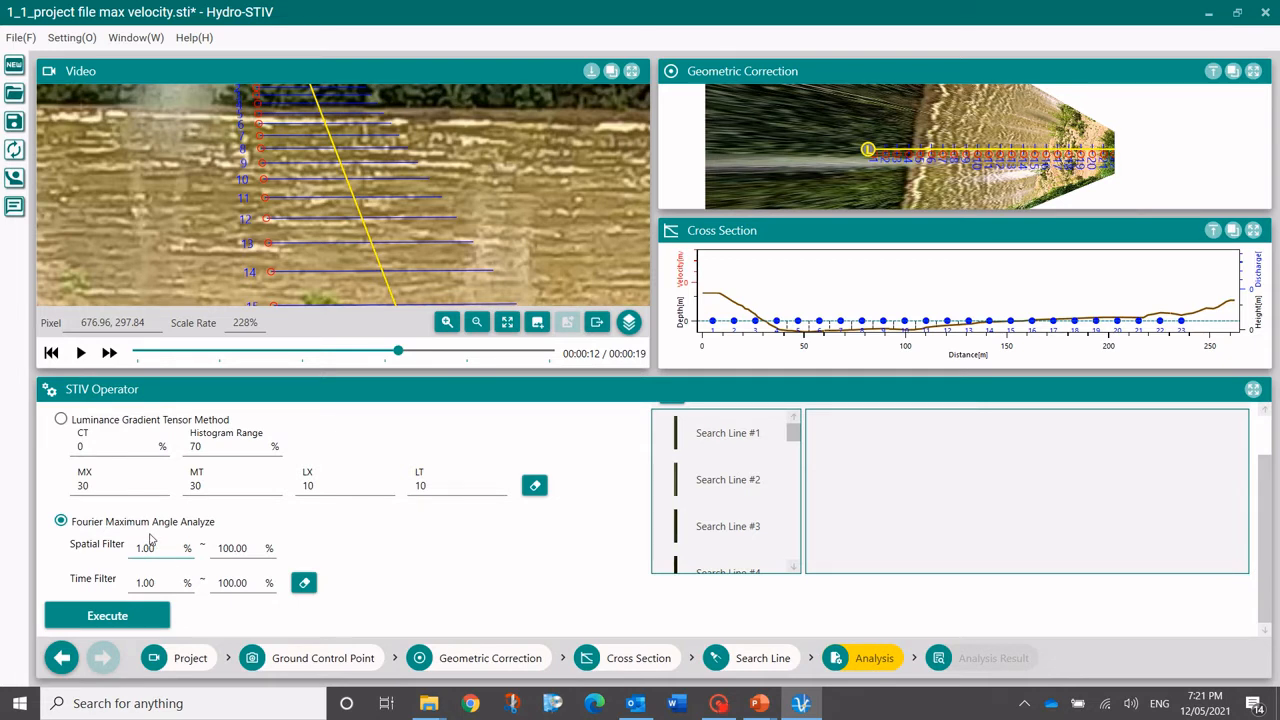
pyautogui.scroll(1, 150, 540)
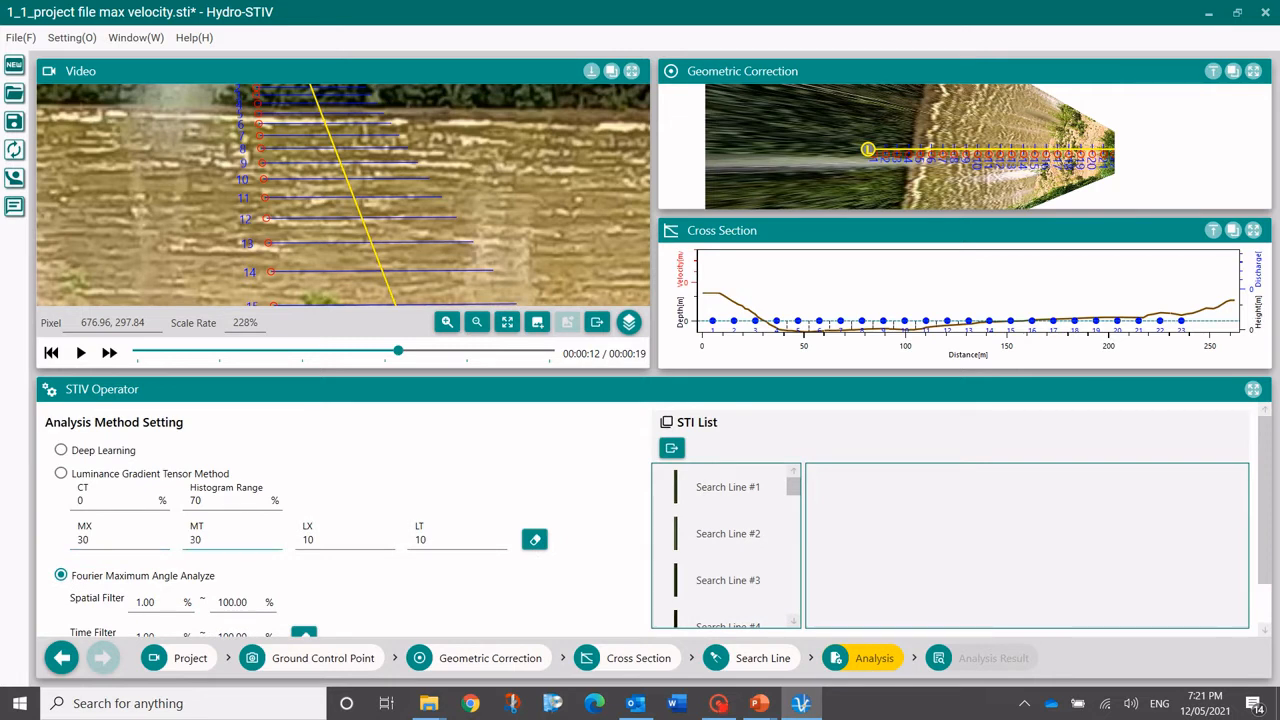
pyautogui.scroll(-1, 324, 480)
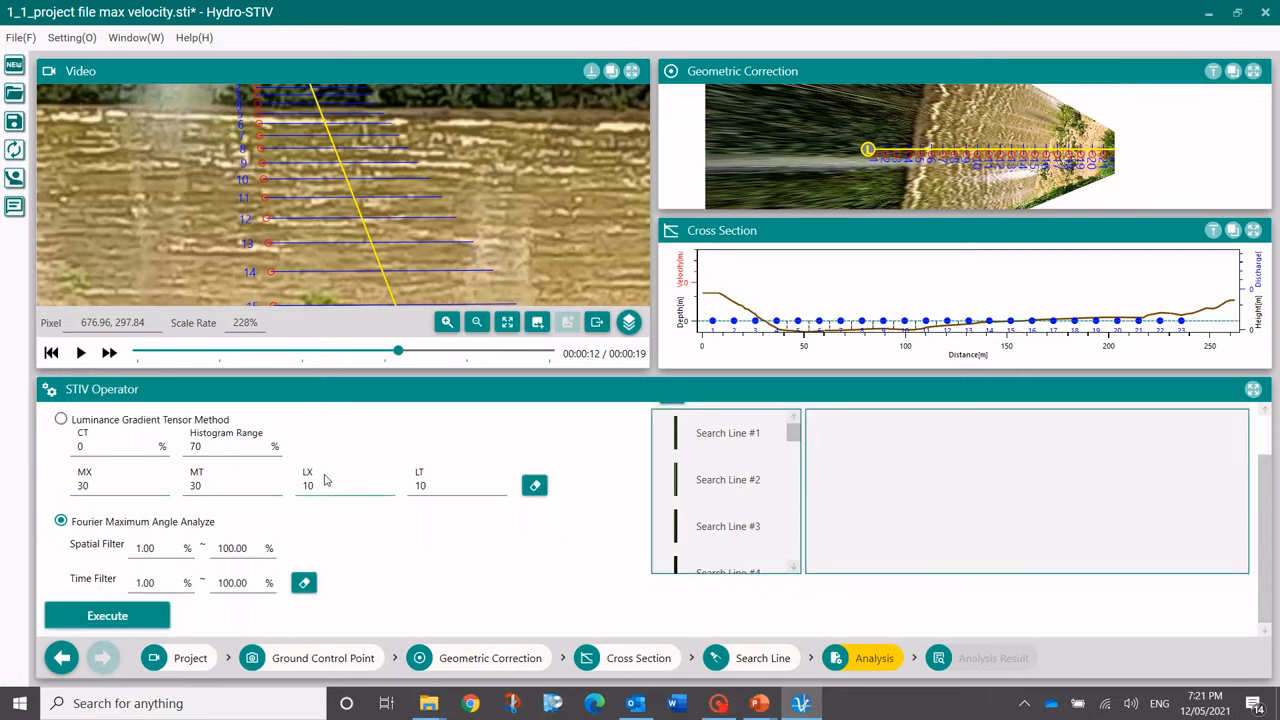
pyautogui.click(113, 617)
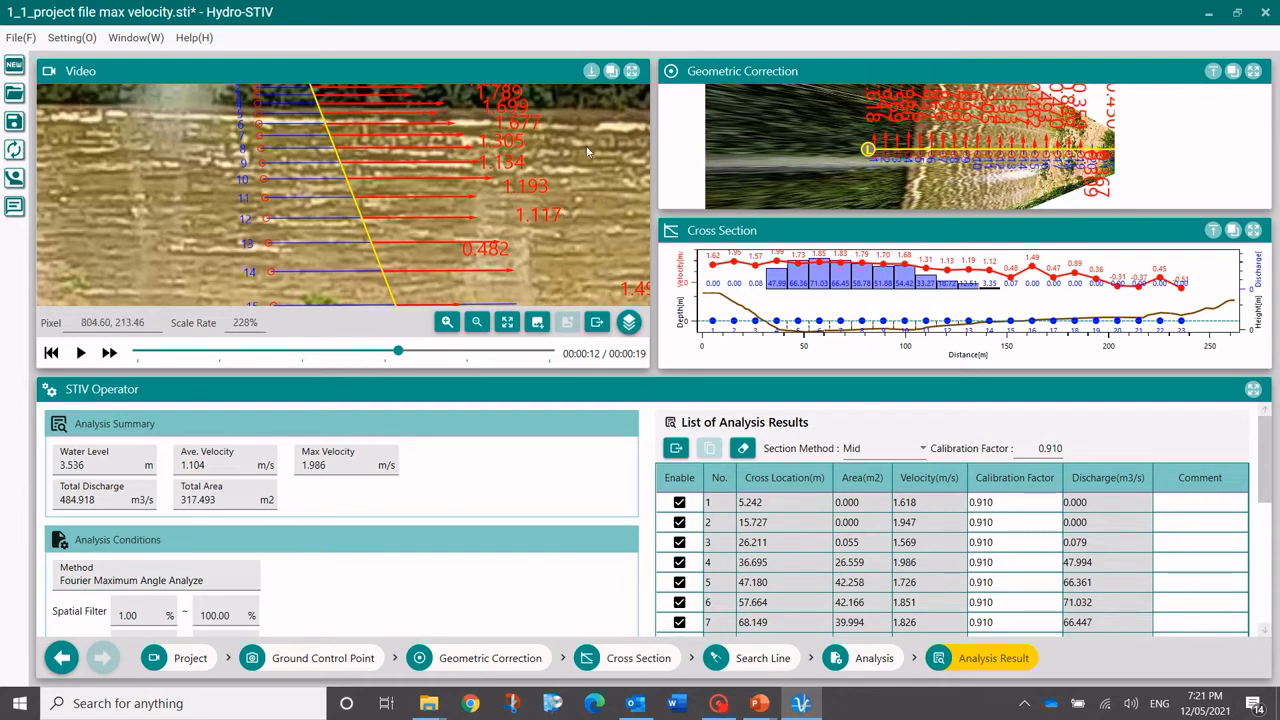
# Step: Inspect the velocity vectors along the search lines in the enlarged video and in the enlarged geometric correction image
pyautogui.scroll(-2, 561, 170)
pyautogui.click(631, 71)
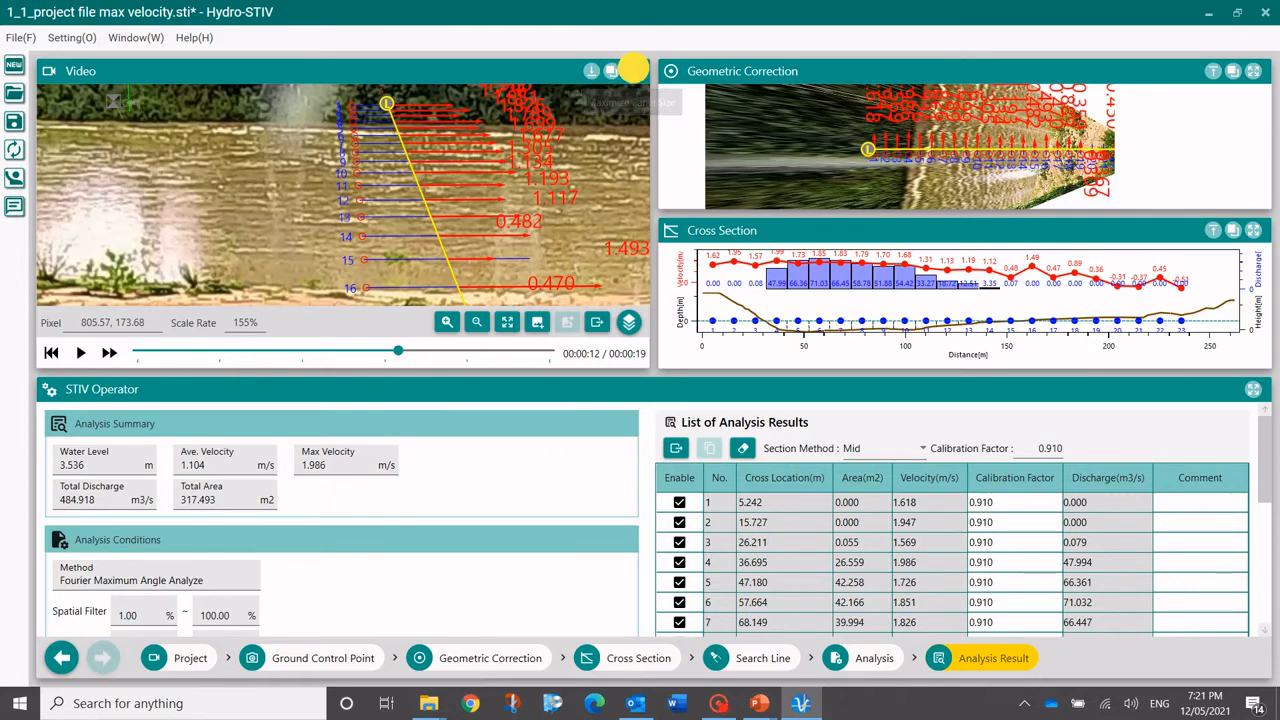
pyautogui.scroll(-1, 923, 320)
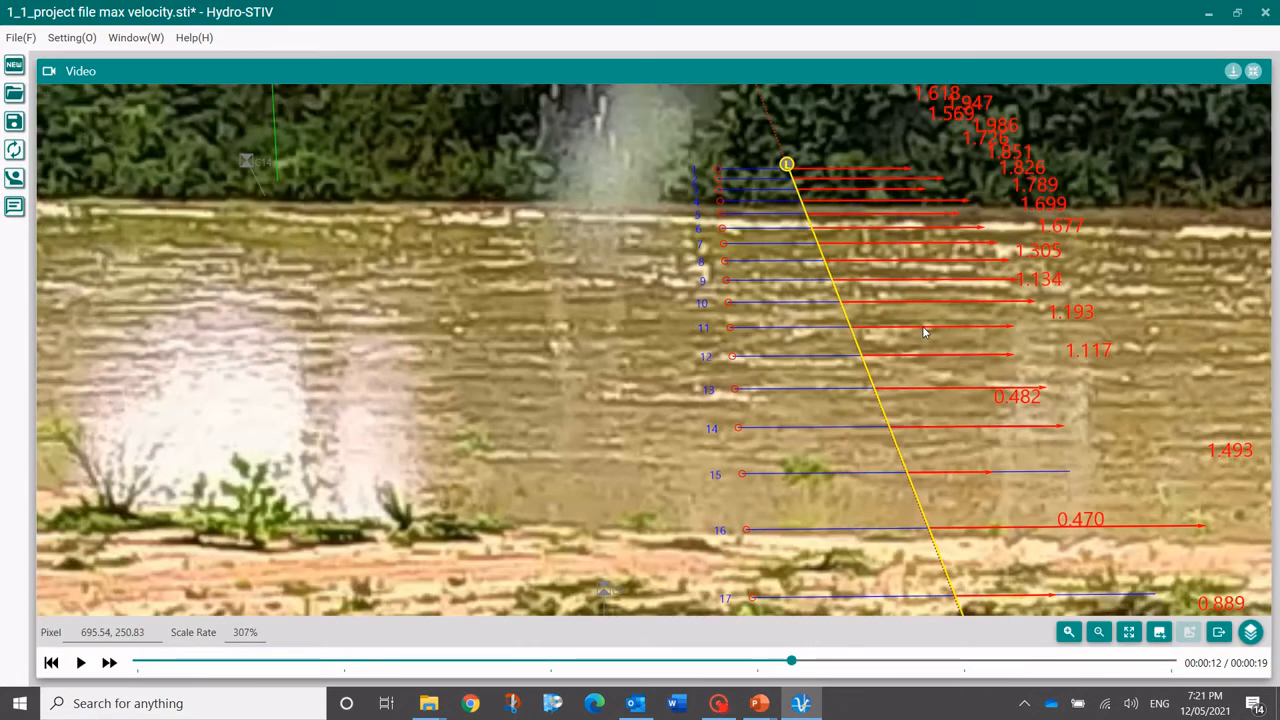
pyautogui.scroll(-1, 941, 319)
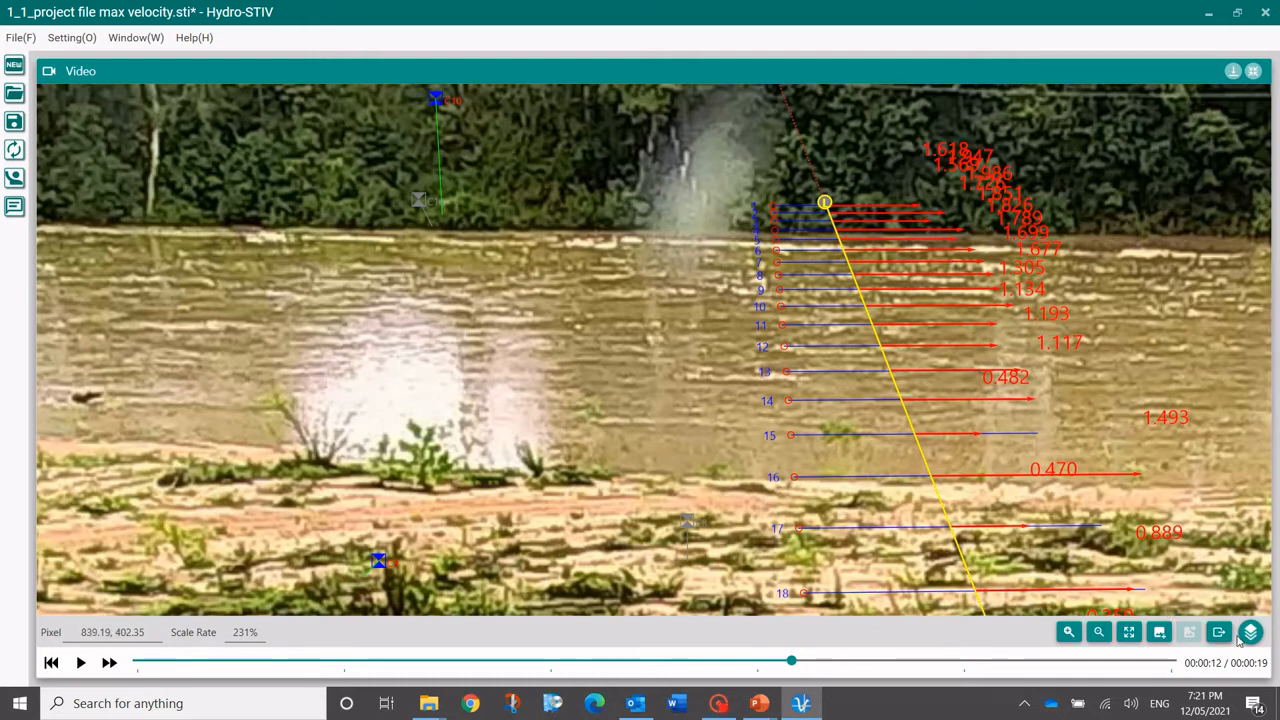
pyautogui.click(1253, 71)
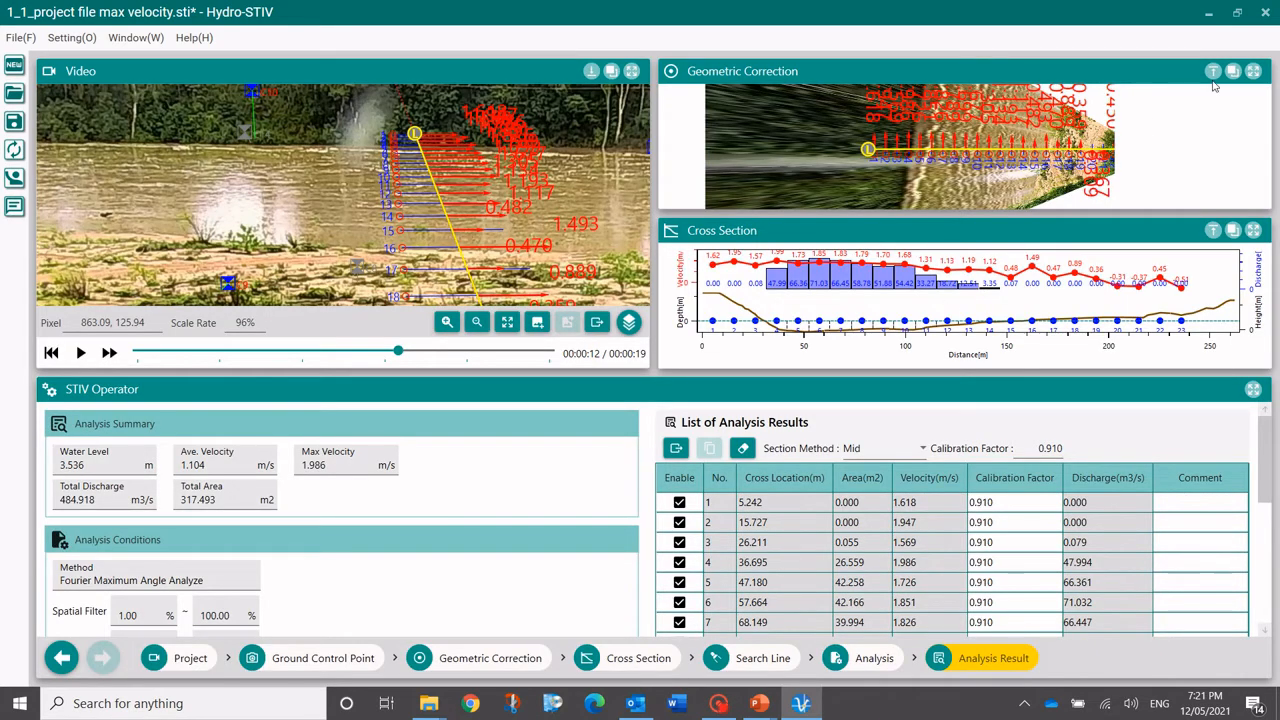
pyautogui.click(1253, 71)
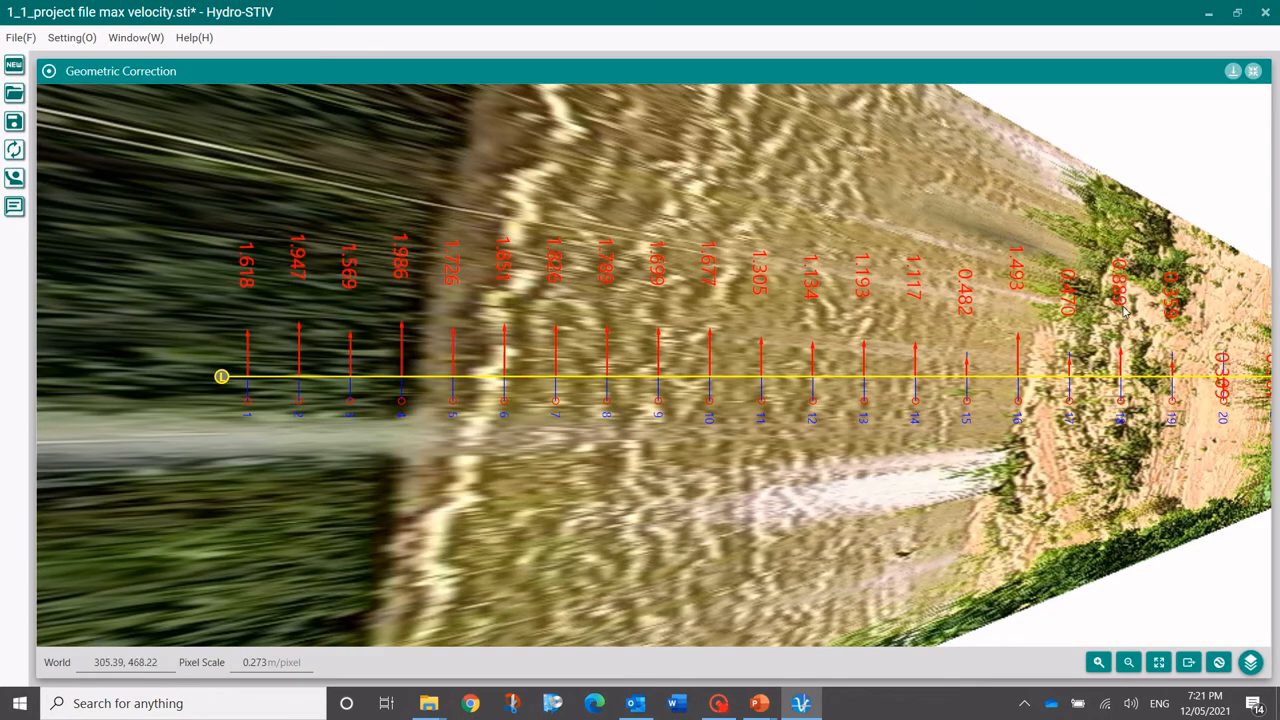
pyautogui.click(1253, 71)
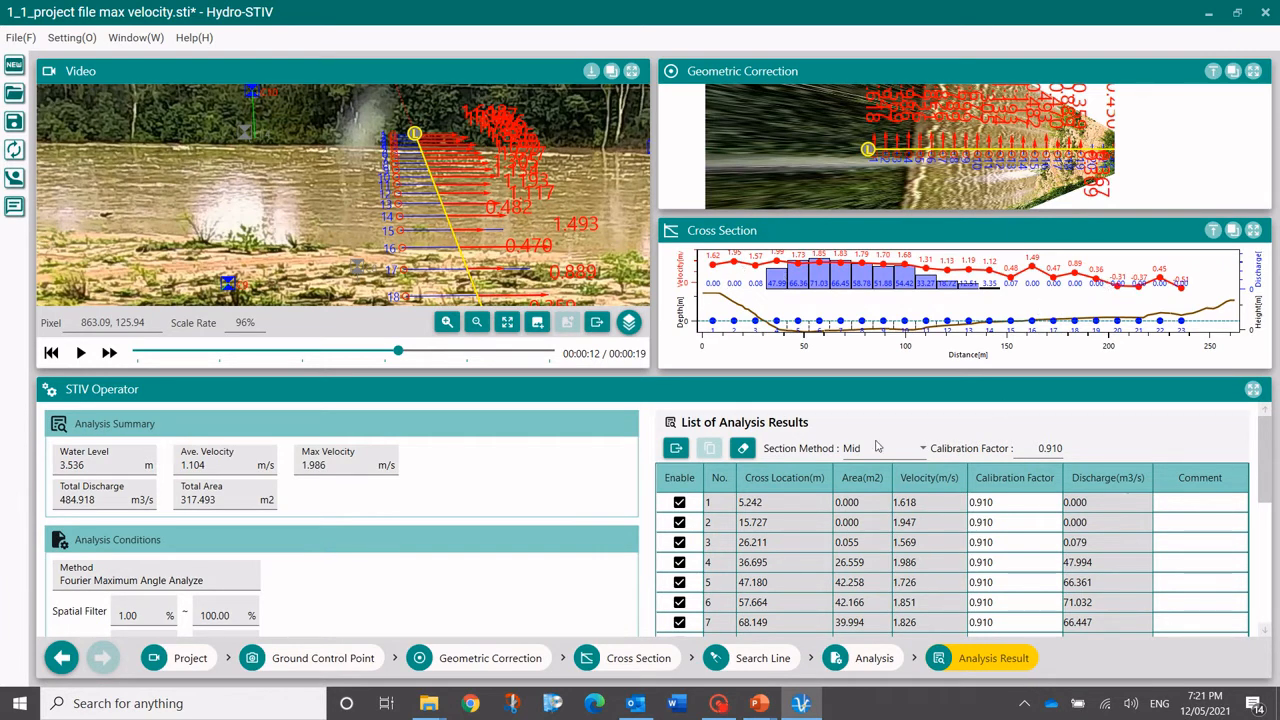
# Step: Disable search lines 1, 2 and 3 in the analysis results and check the velocities and discharges in the enlarged cross section plot
pyautogui.click(691, 504)
pyautogui.click(680, 504)
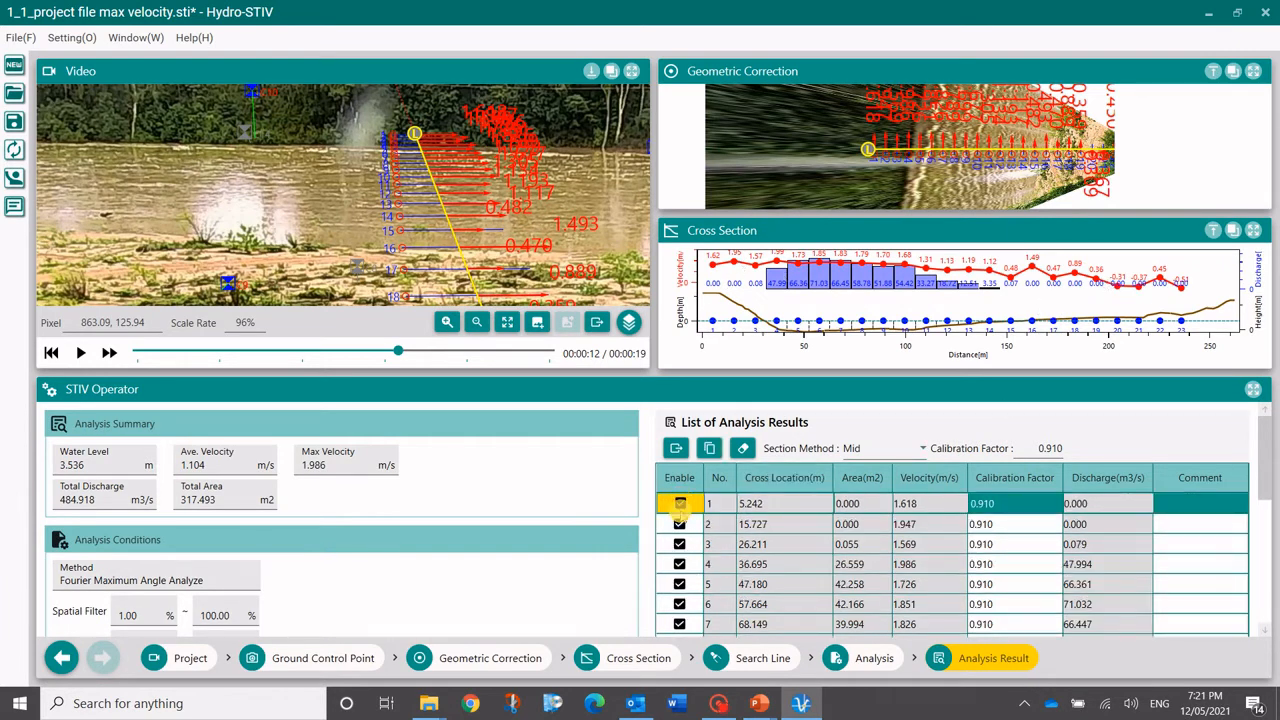
pyautogui.click(680, 523)
pyautogui.click(680, 523)
pyautogui.click(680, 543)
pyautogui.click(680, 543)
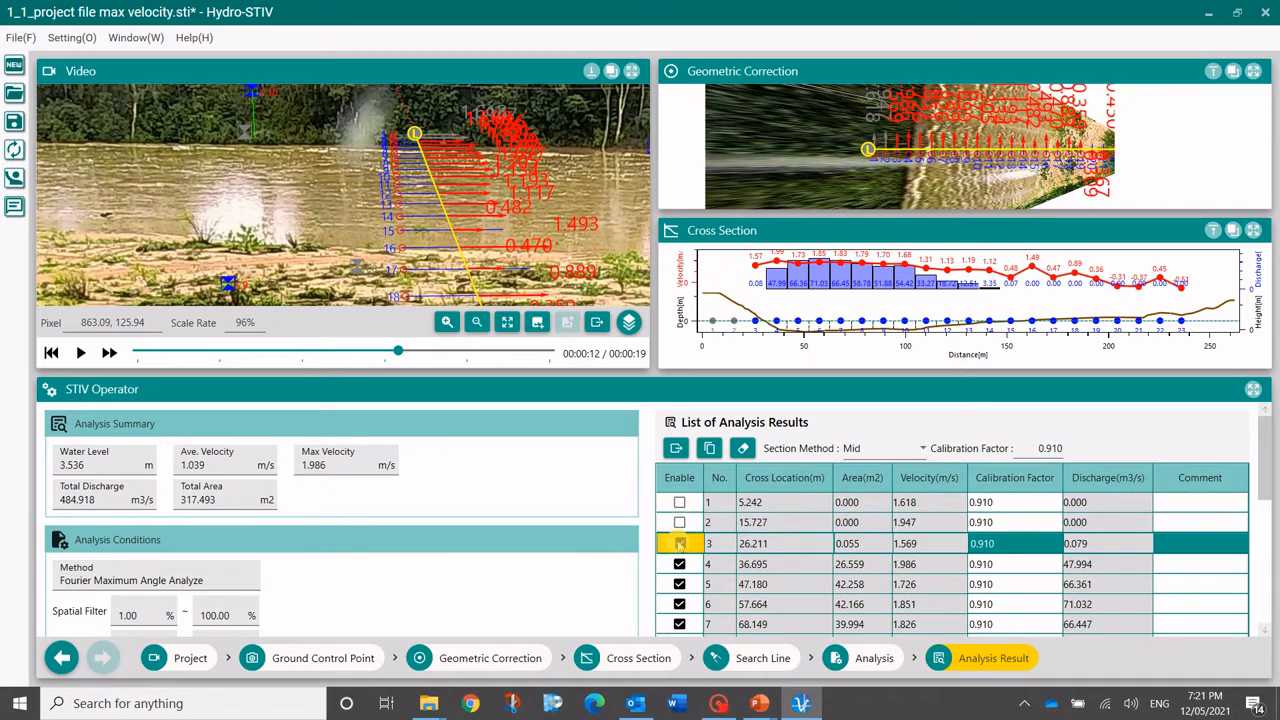
pyautogui.click(752, 523)
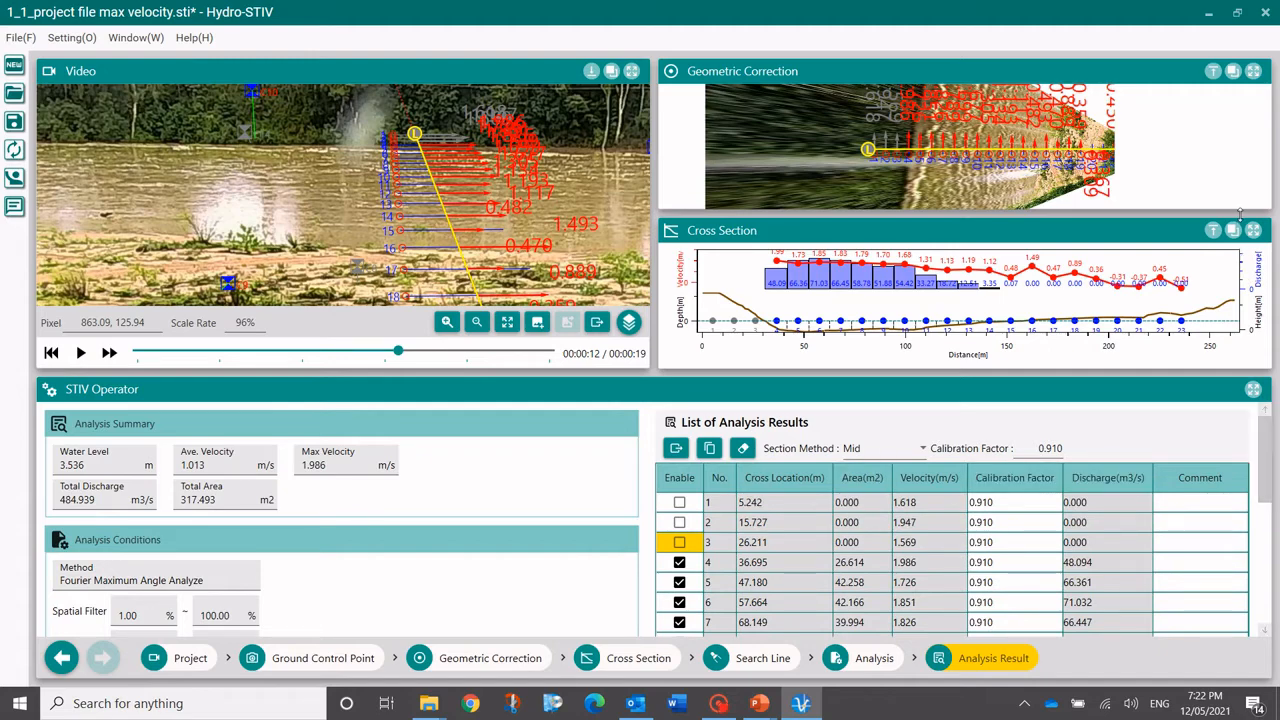
pyautogui.click(1253, 230)
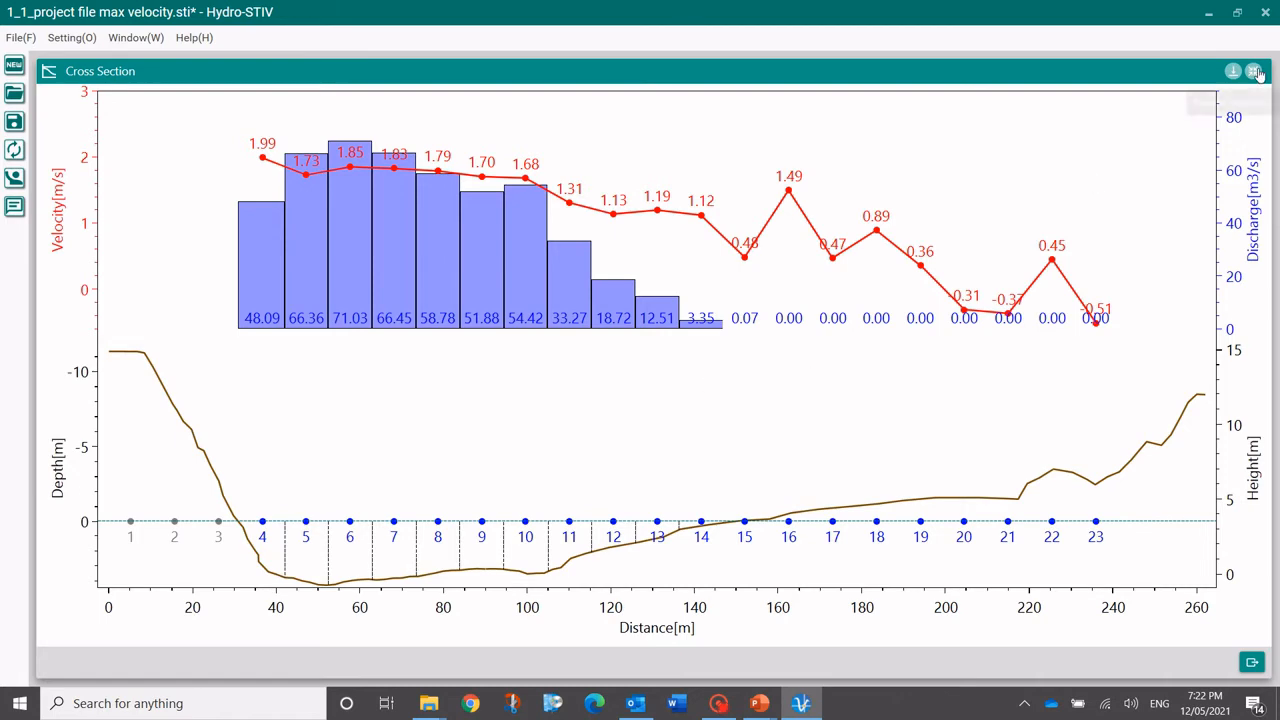
pyautogui.click(1253, 71)
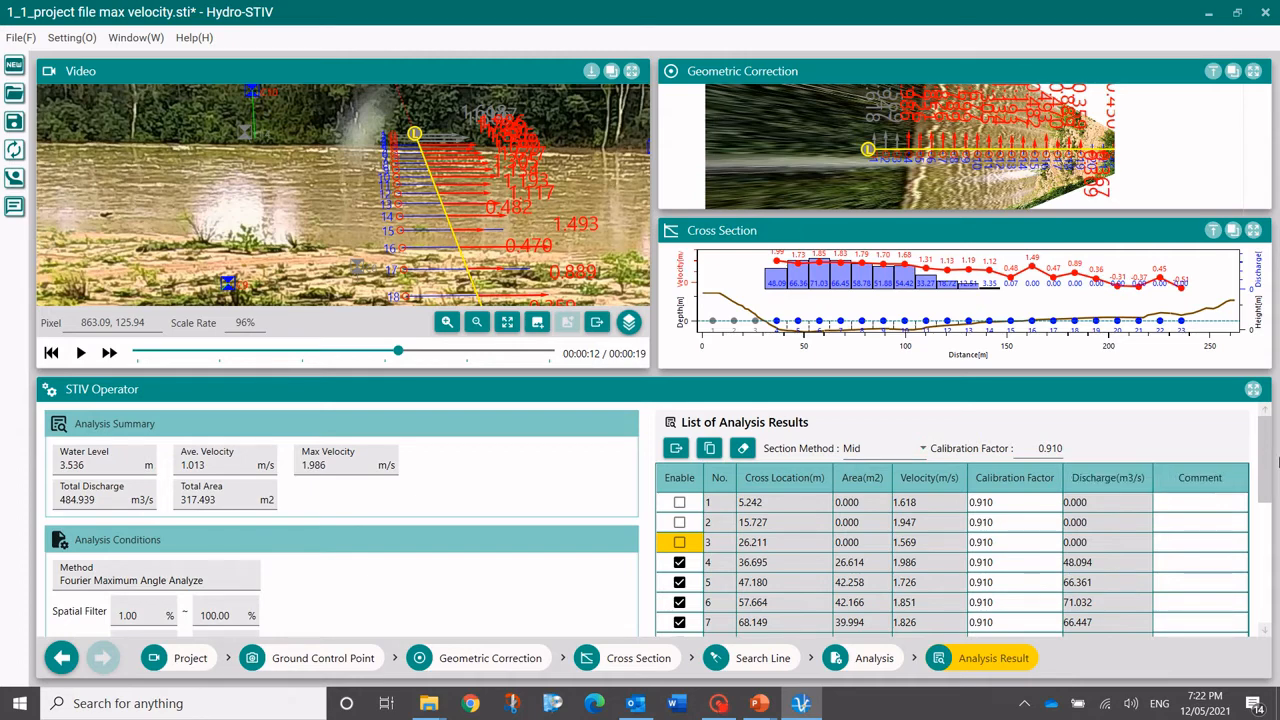
# Step: Set the overall calibration factor for the analysis results to 0.83
pyautogui.moveTo(1266, 447); pyautogui.dragTo(1085, 448)
pyautogui.write('0.83')
pyautogui.press('Return')
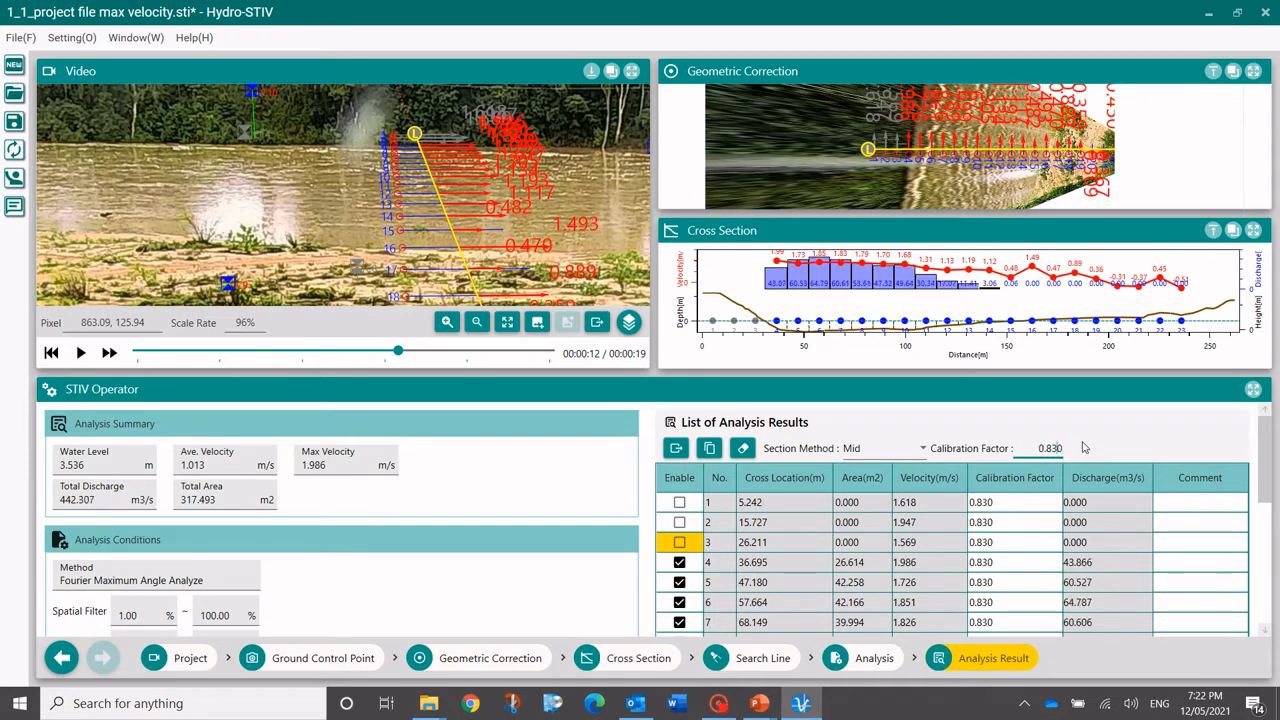
# Step: Set the individual calibration factor of search line 6 to 0.91 in the list of analysis results
pyautogui.scroll(-1, 1000, 500)
pyautogui.click(984, 566)
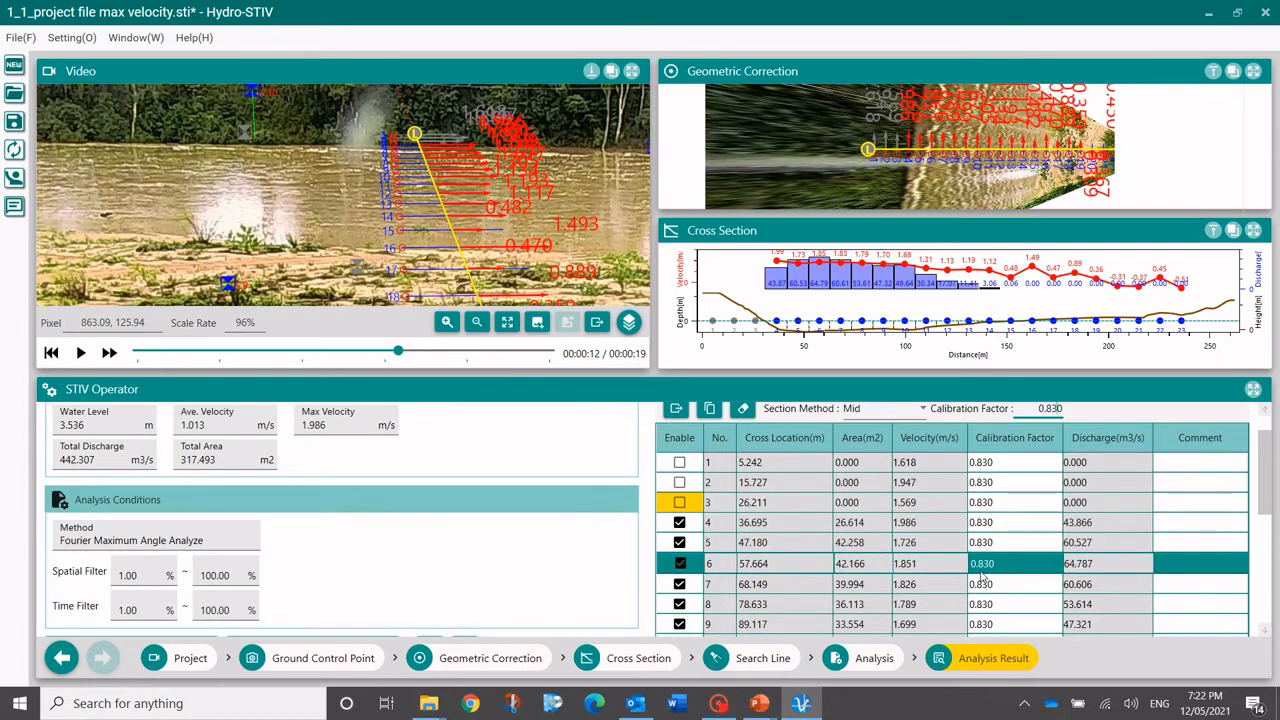
pyautogui.click(993, 567)
pyautogui.write('0')
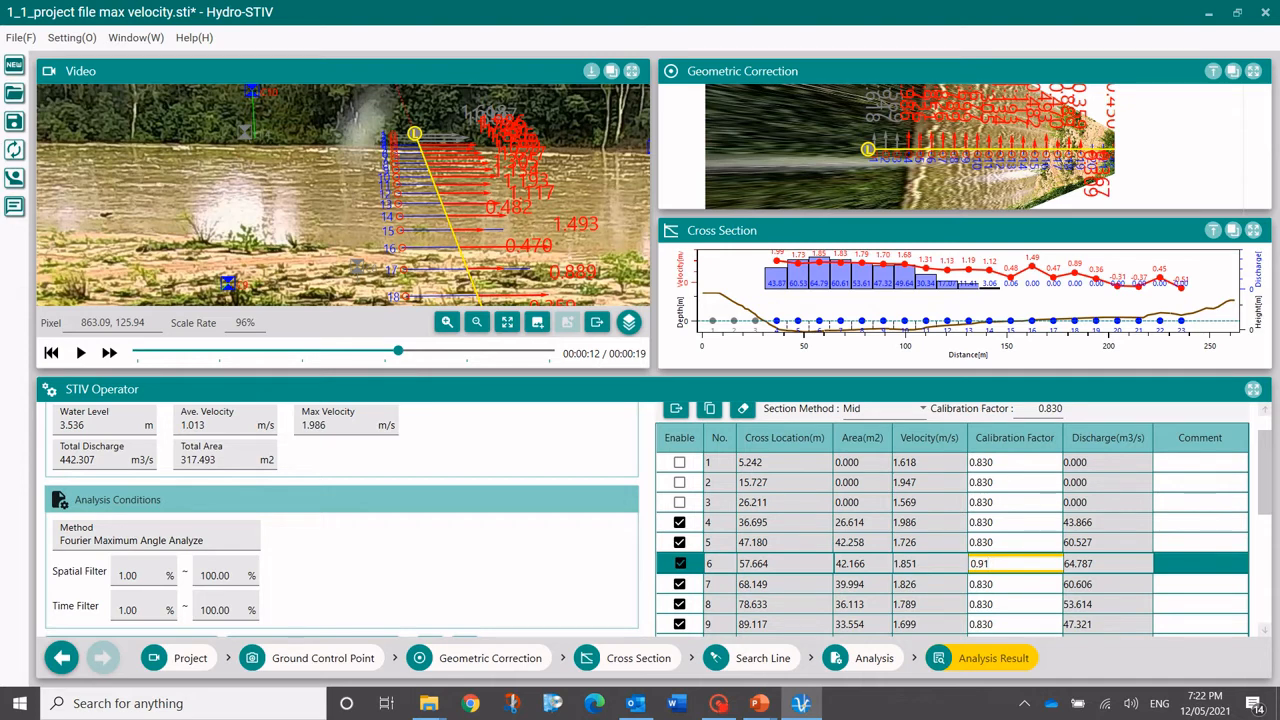
pyautogui.write('.91')
pyautogui.press('Return')
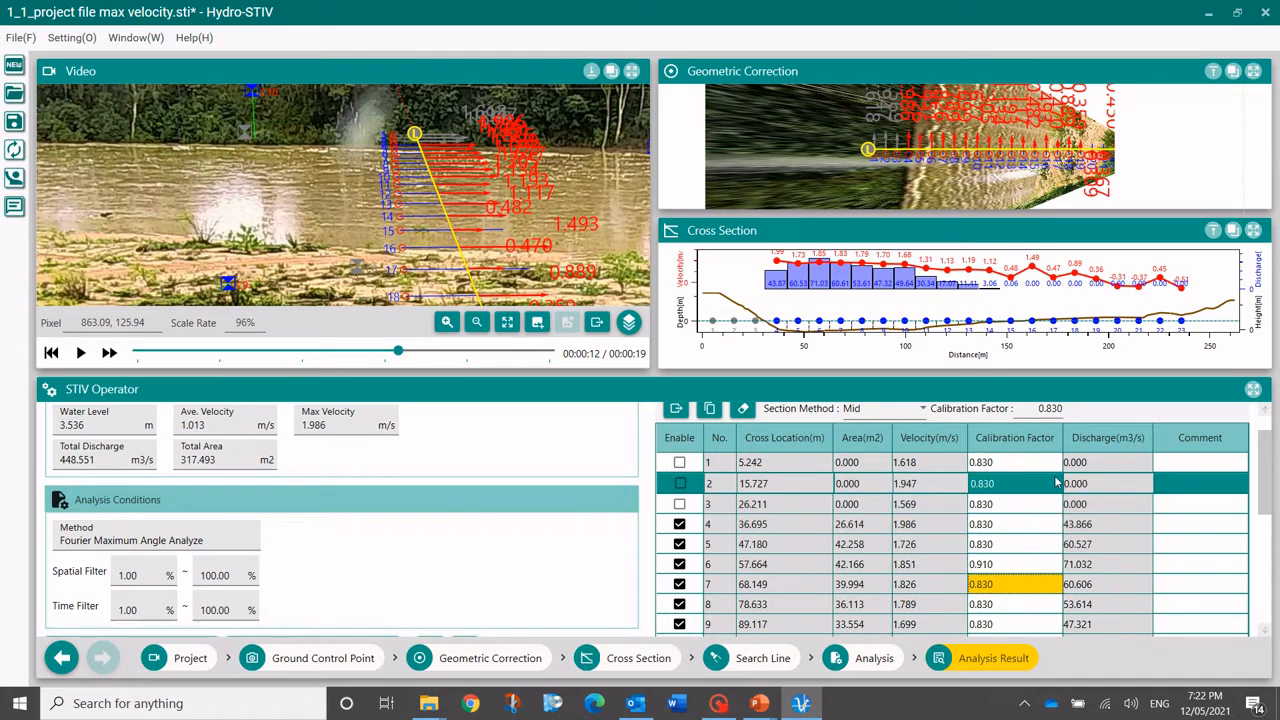
# Step: Set the overall calibration factor for the analysis results to 0.910 and check the available section methods
pyautogui.click(1053, 409)
pyautogui.scroll(1, 1068, 417)
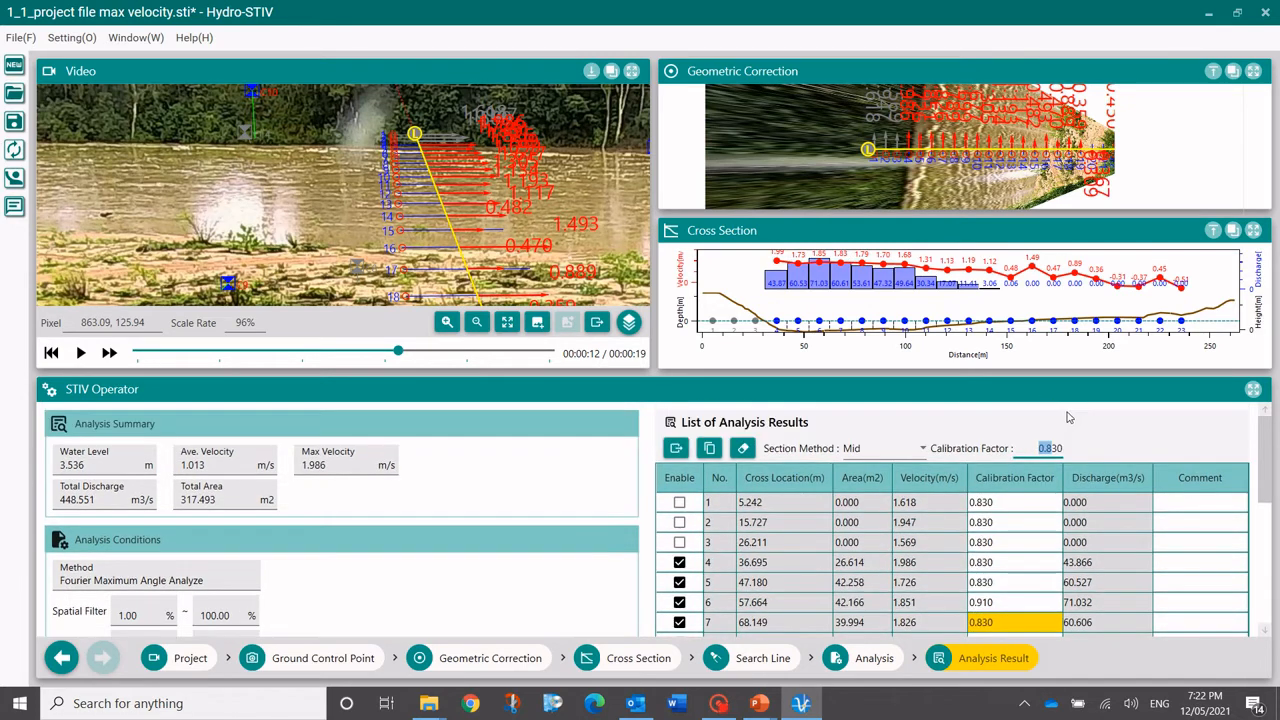
pyautogui.moveTo(1059, 450); pyautogui.dragTo(1043, 449)
pyautogui.doubleClick(1041, 448)
pyautogui.write('0.910')
pyautogui.press('Return')
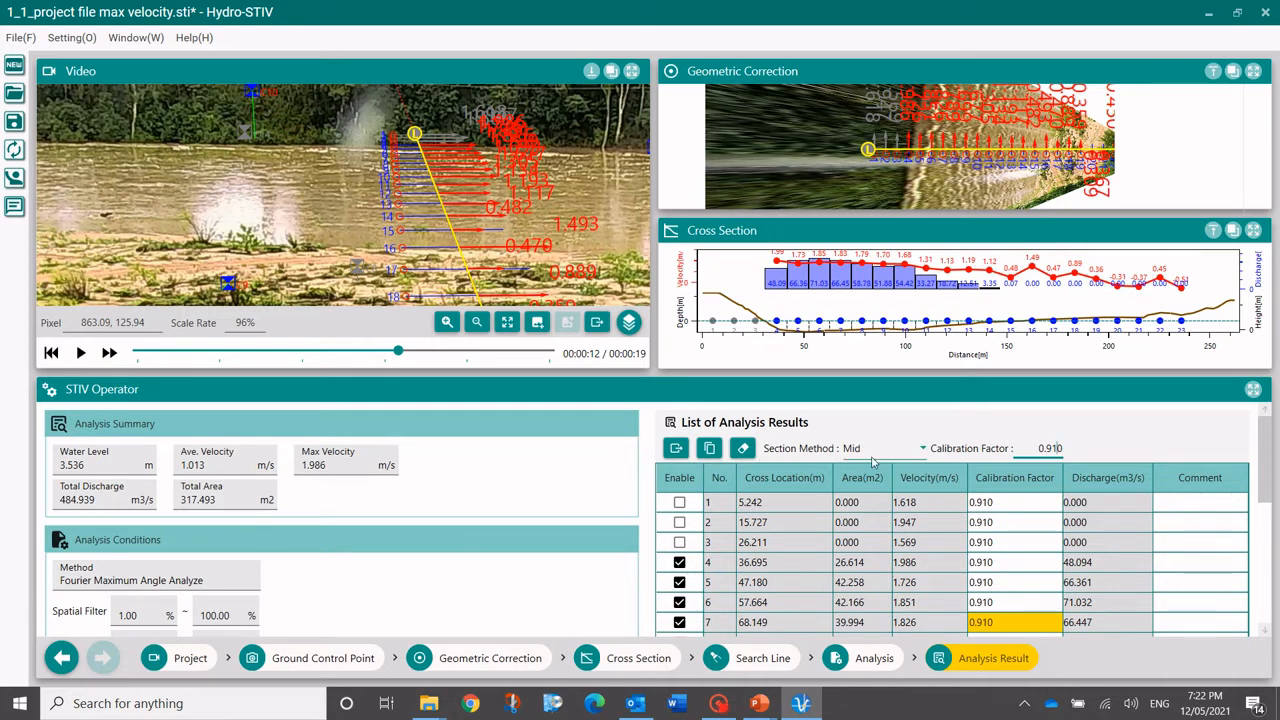
pyautogui.click(922, 450)
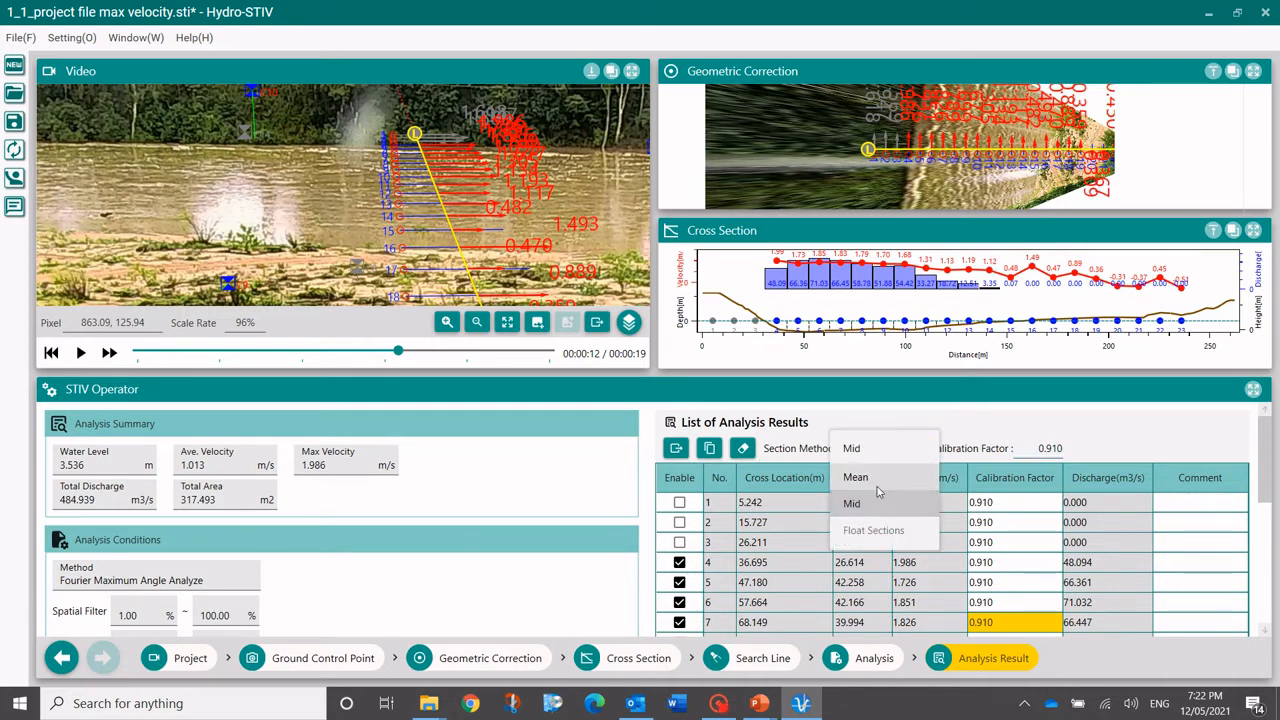
pyautogui.click(905, 415)
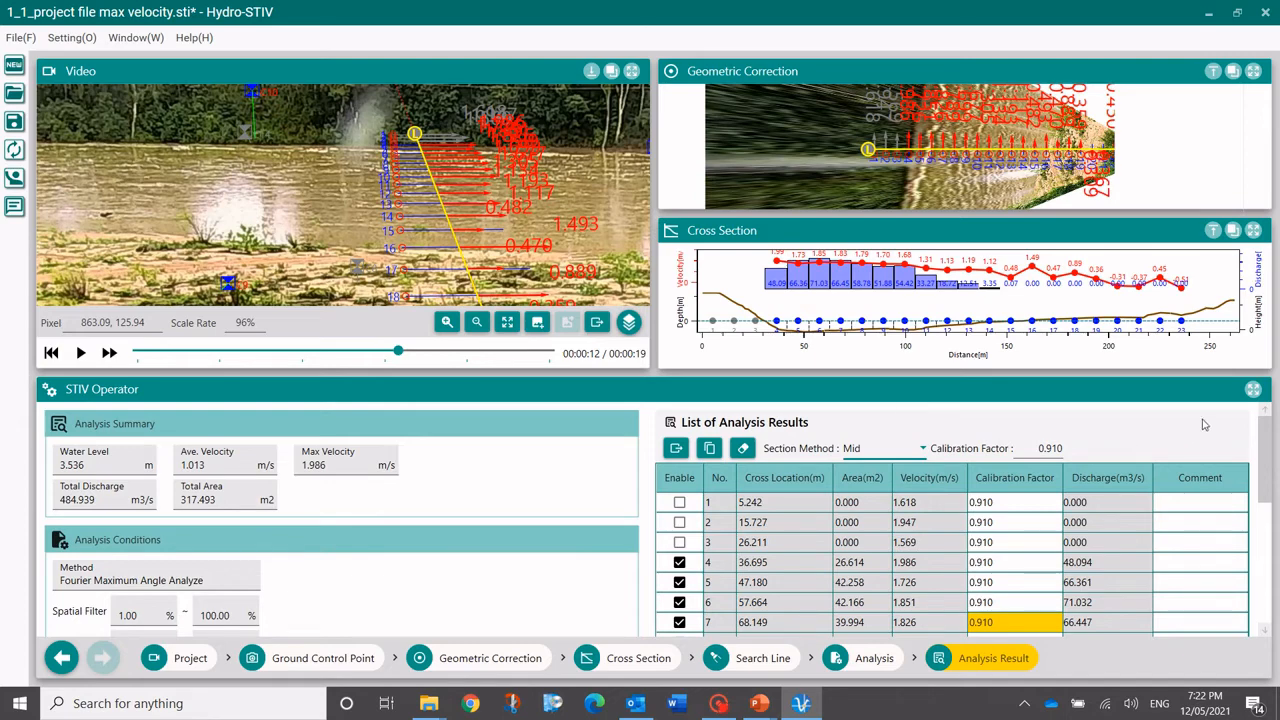
# Step: Open the manual STI correction for search line 4 in a maximized window and turn on histogram equalization for its space-time image
pyautogui.moveTo(1265, 445); pyautogui.dragTo(1265, 500)
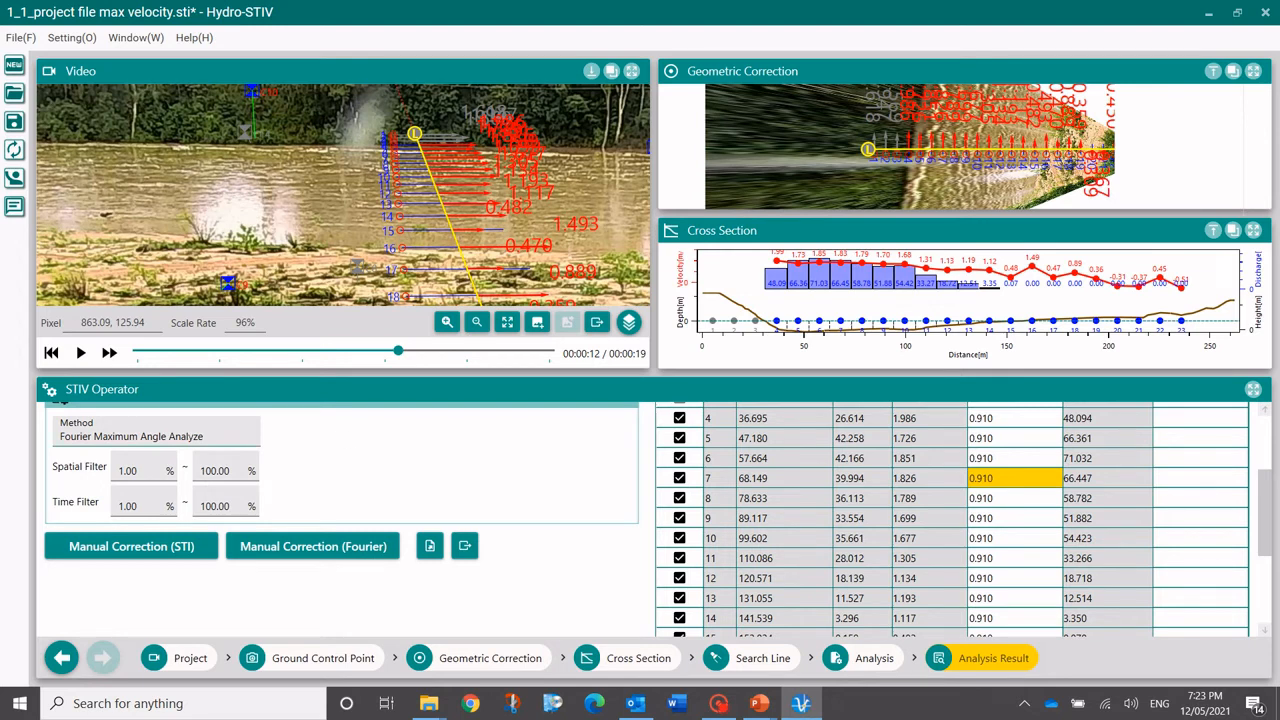
pyautogui.click(139, 550)
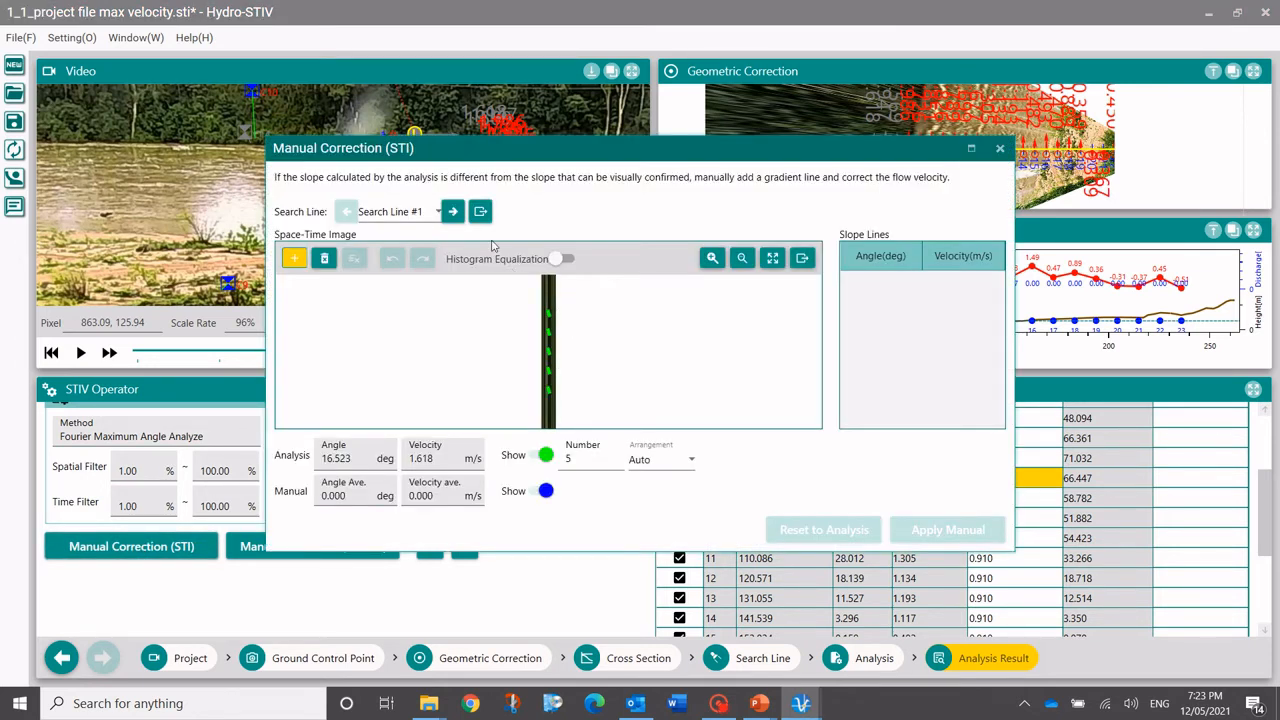
pyautogui.click(428, 211)
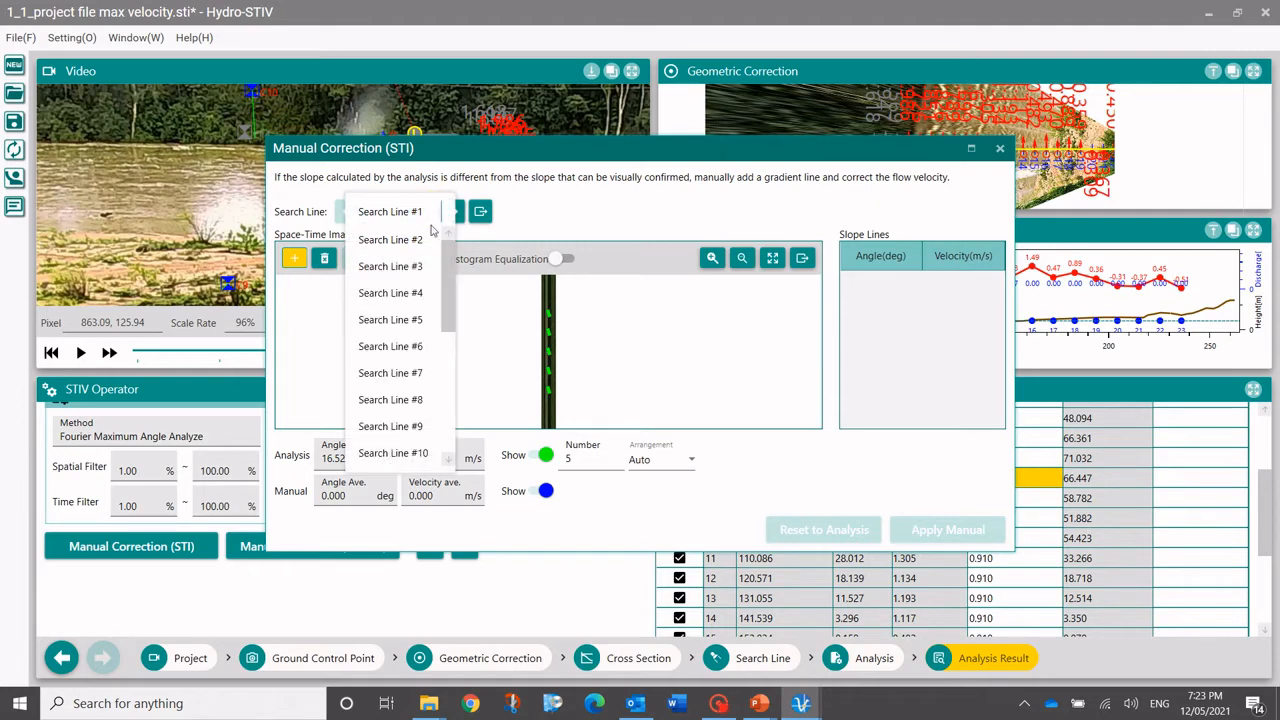
pyautogui.click(412, 292)
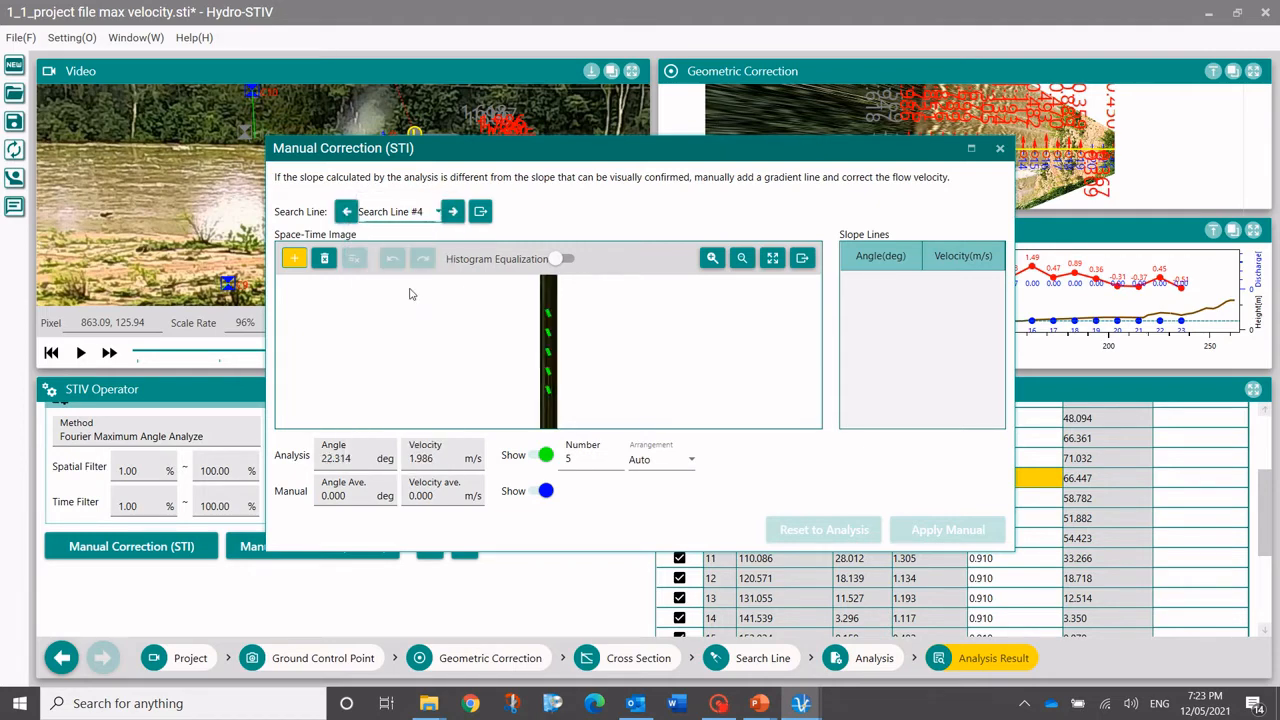
pyautogui.click(971, 149)
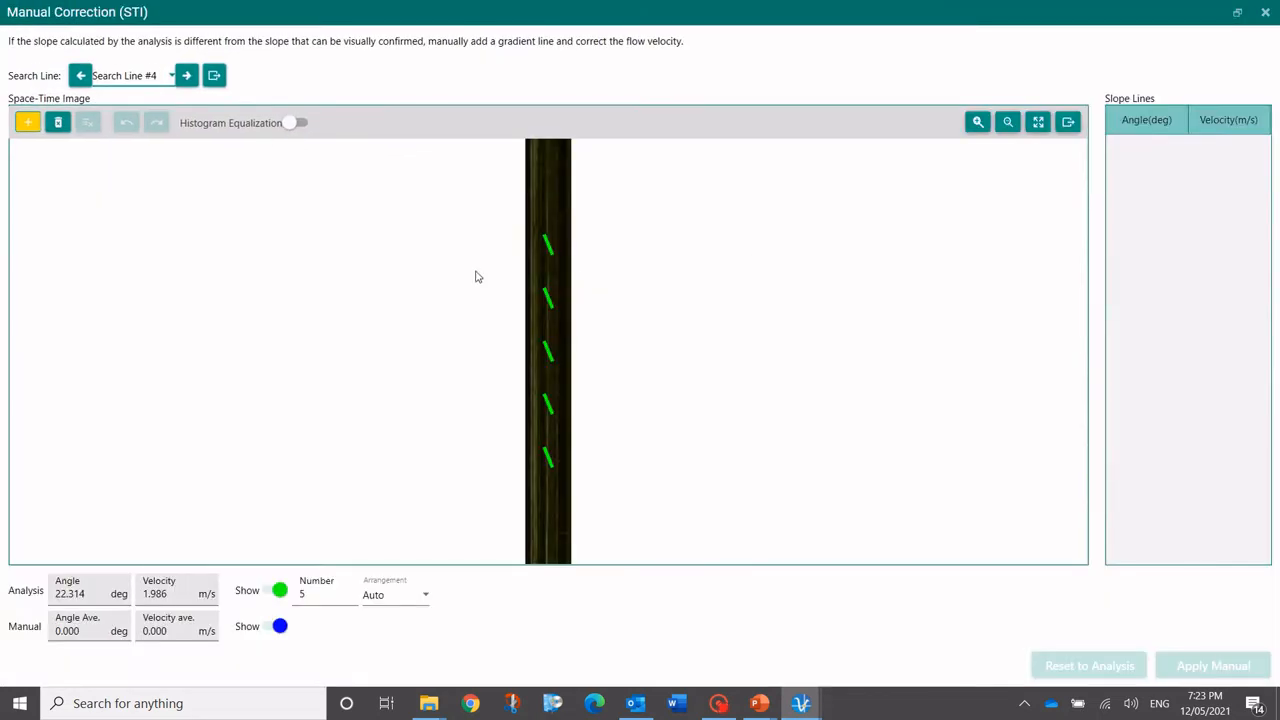
pyautogui.scroll(3, 547, 317)
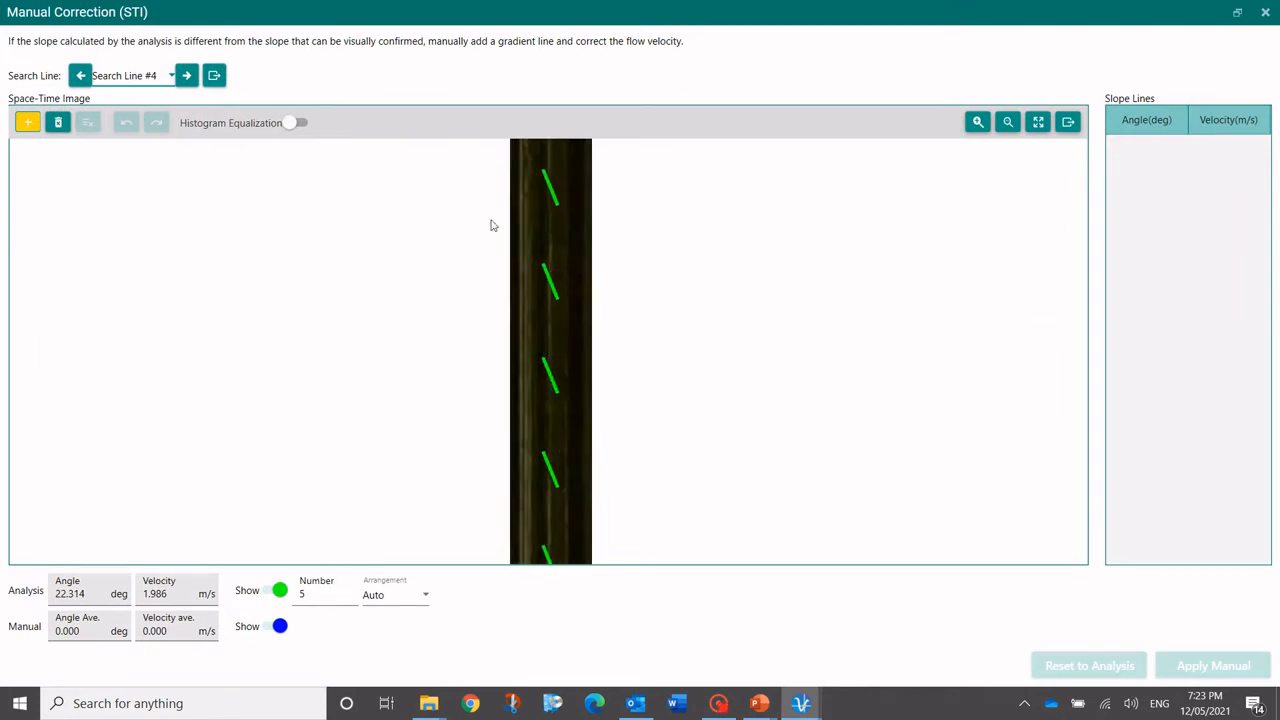
pyautogui.click(291, 126)
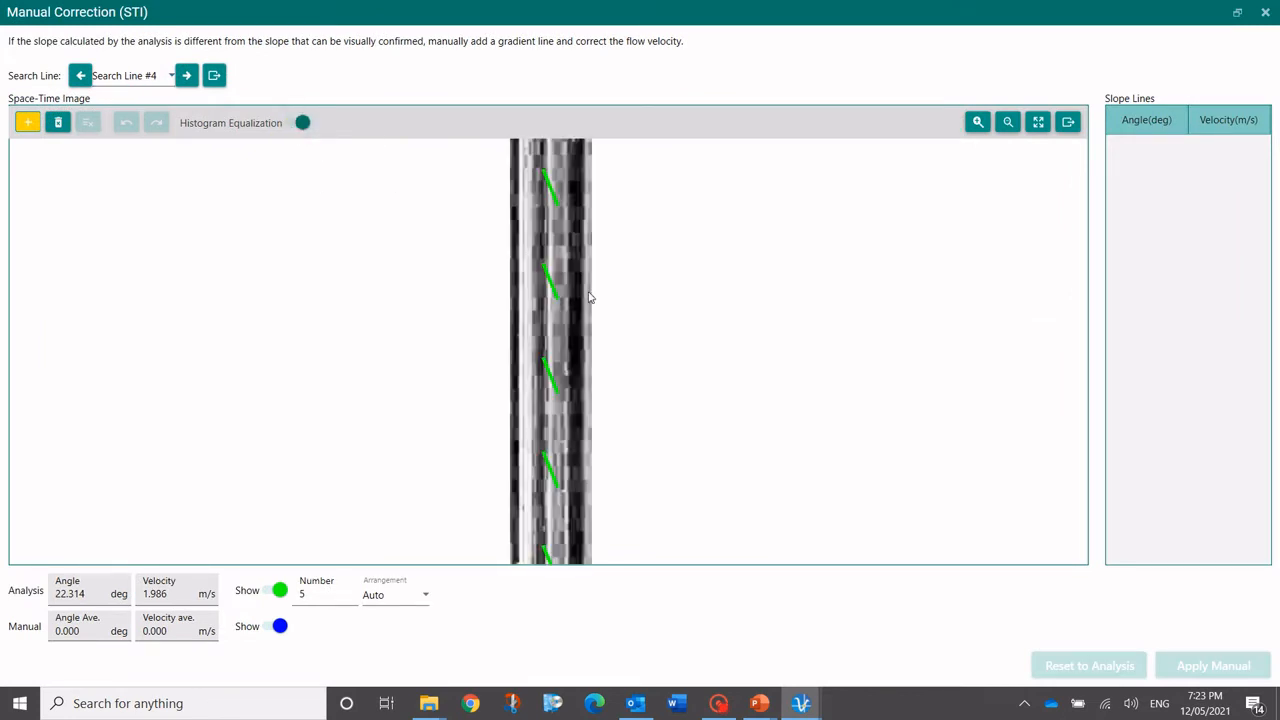
pyautogui.scroll(3, 565, 345)
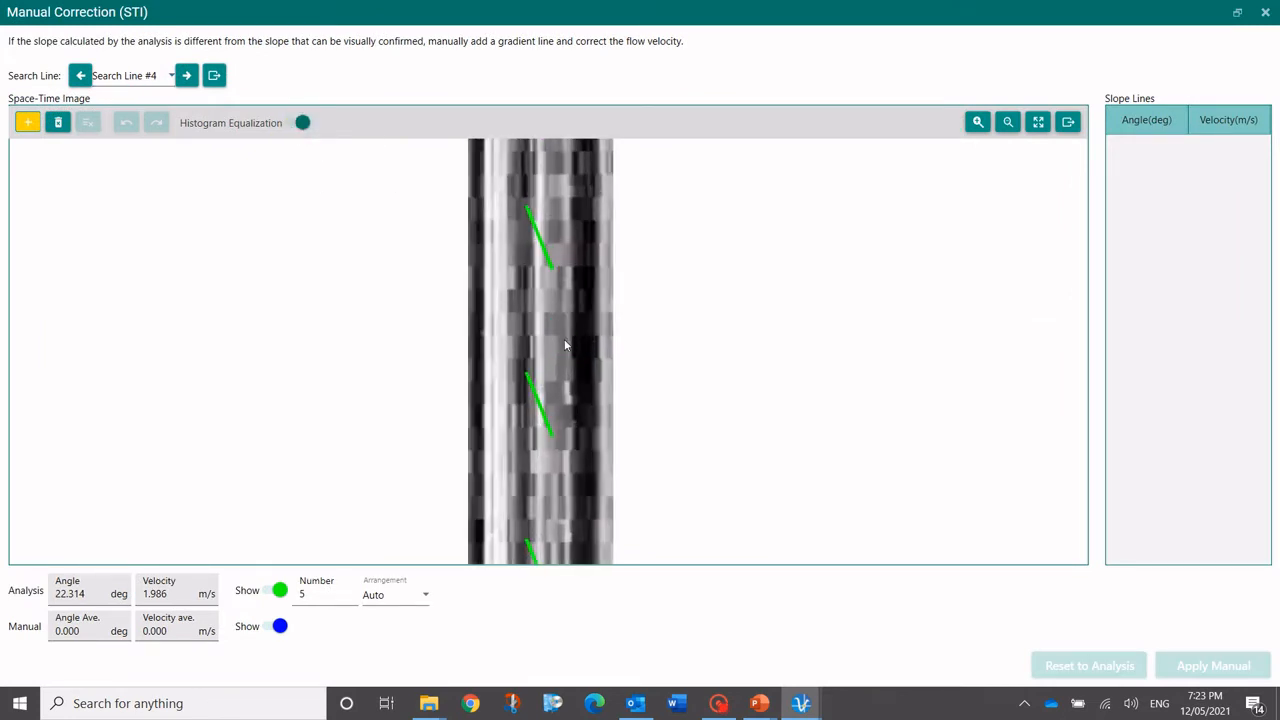
# Step: Examine how the analysis slope lines follow the streak pattern in the space-time image of search line 5
pyautogui.click(186, 76)
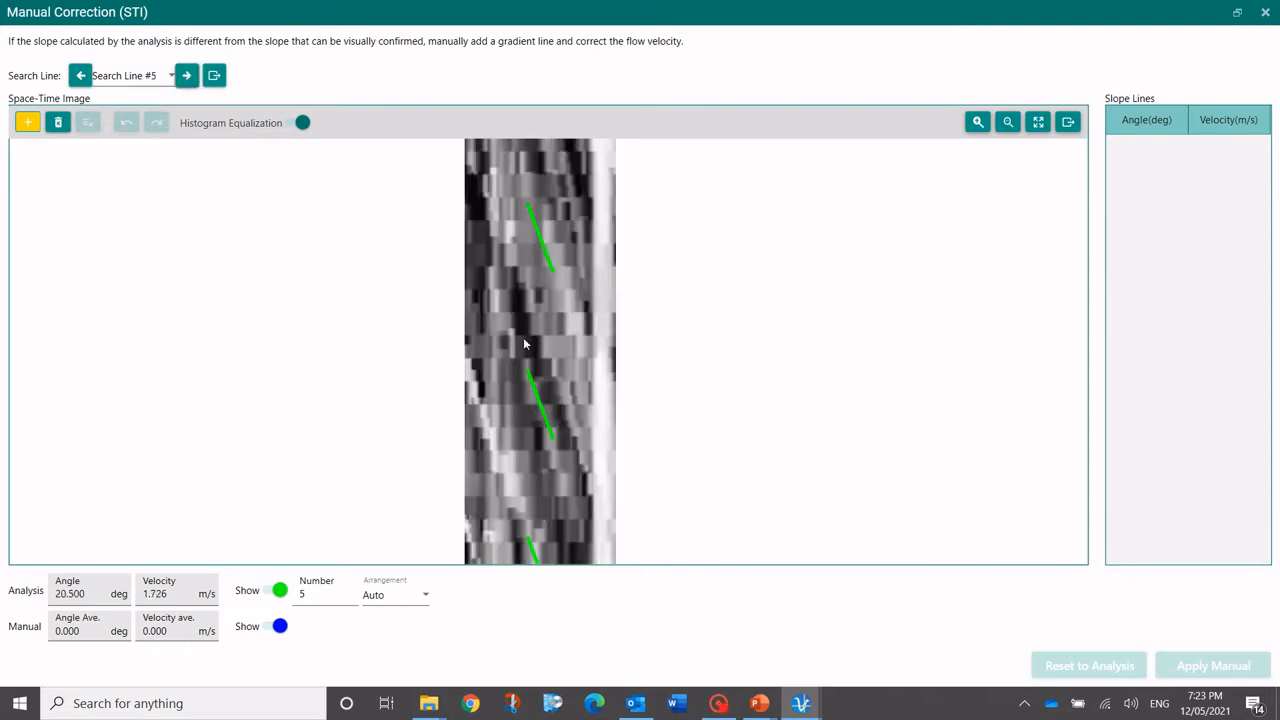
pyautogui.scroll(-4, 524, 343)
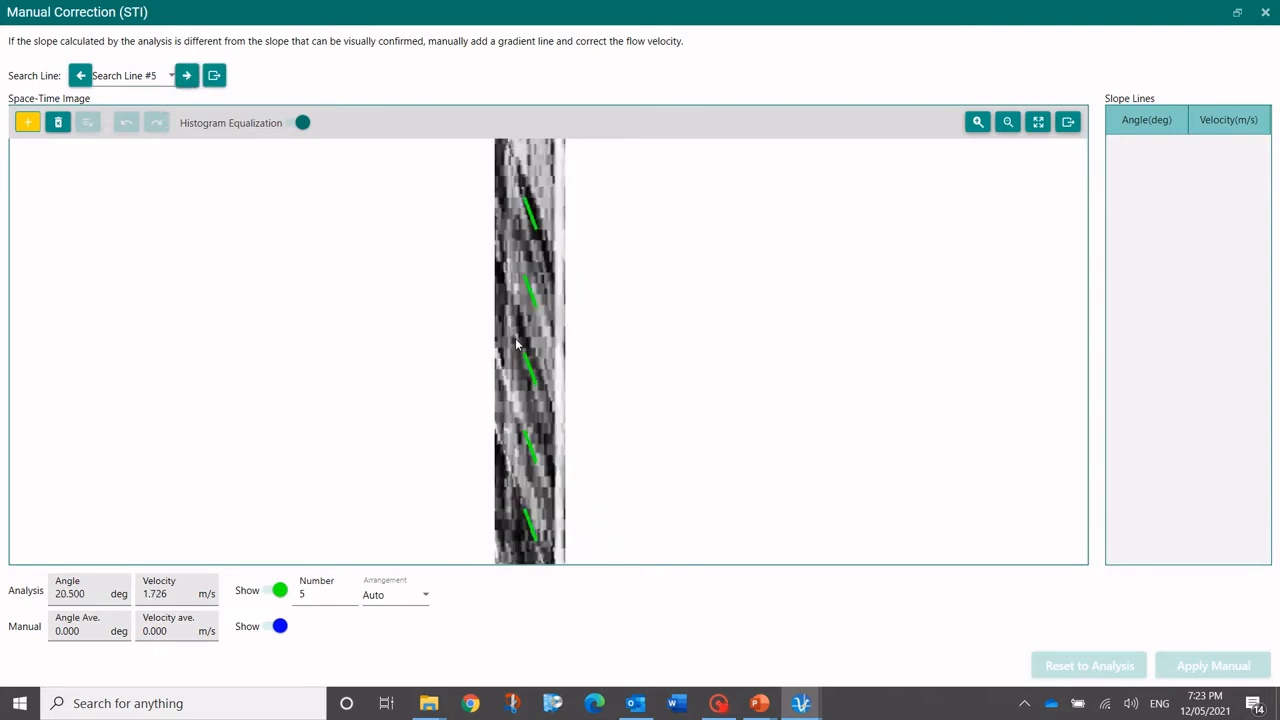
pyautogui.moveTo(523, 378); pyautogui.dragTo(560, 183)
pyautogui.scroll(3, 547, 314)
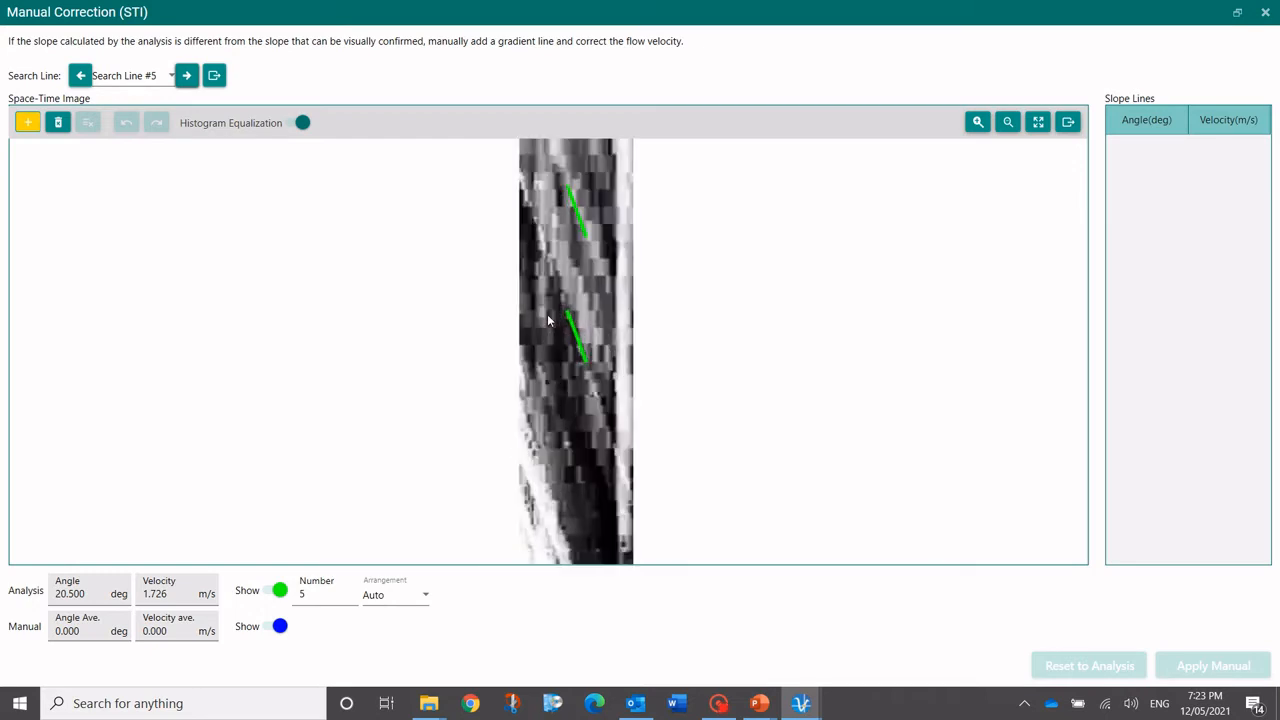
pyautogui.moveTo(611, 262); pyautogui.dragTo(576, 444)
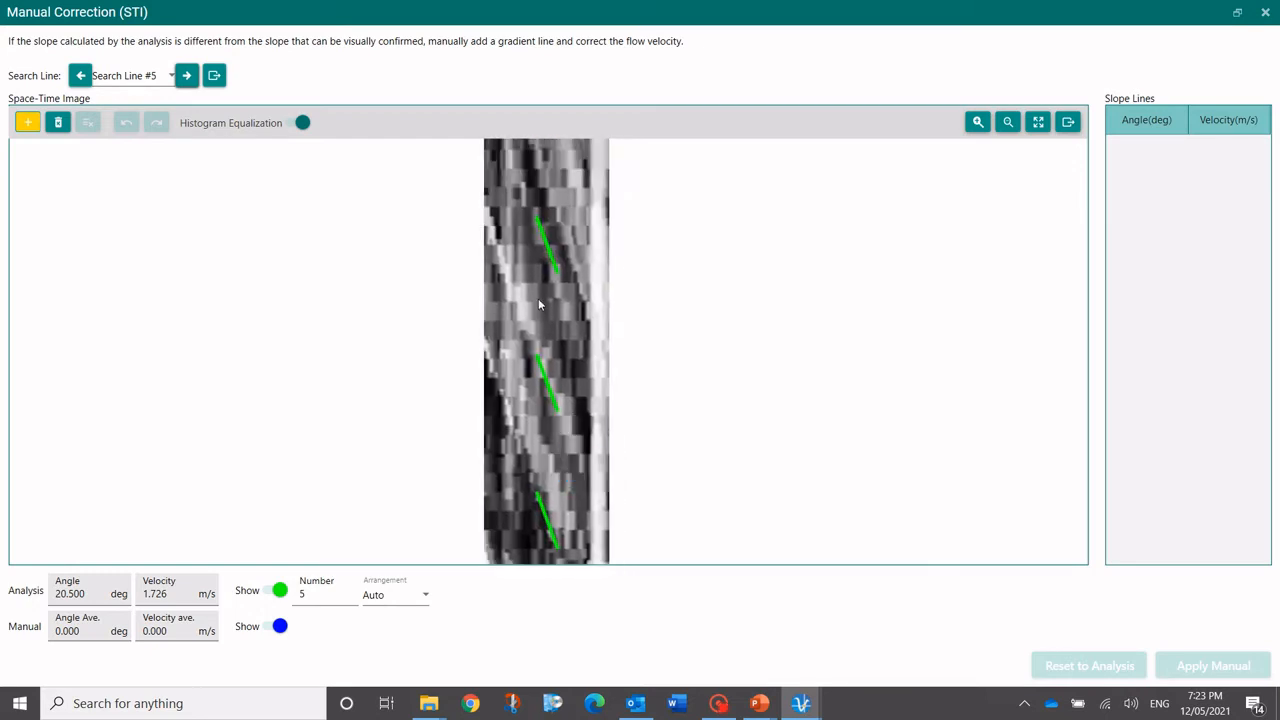
pyautogui.moveTo(538, 298); pyautogui.dragTo(549, 383)
pyautogui.moveTo(579, 218); pyautogui.dragTo(560, 335)
pyautogui.moveTo(570, 444); pyautogui.dragTo(580, 337)
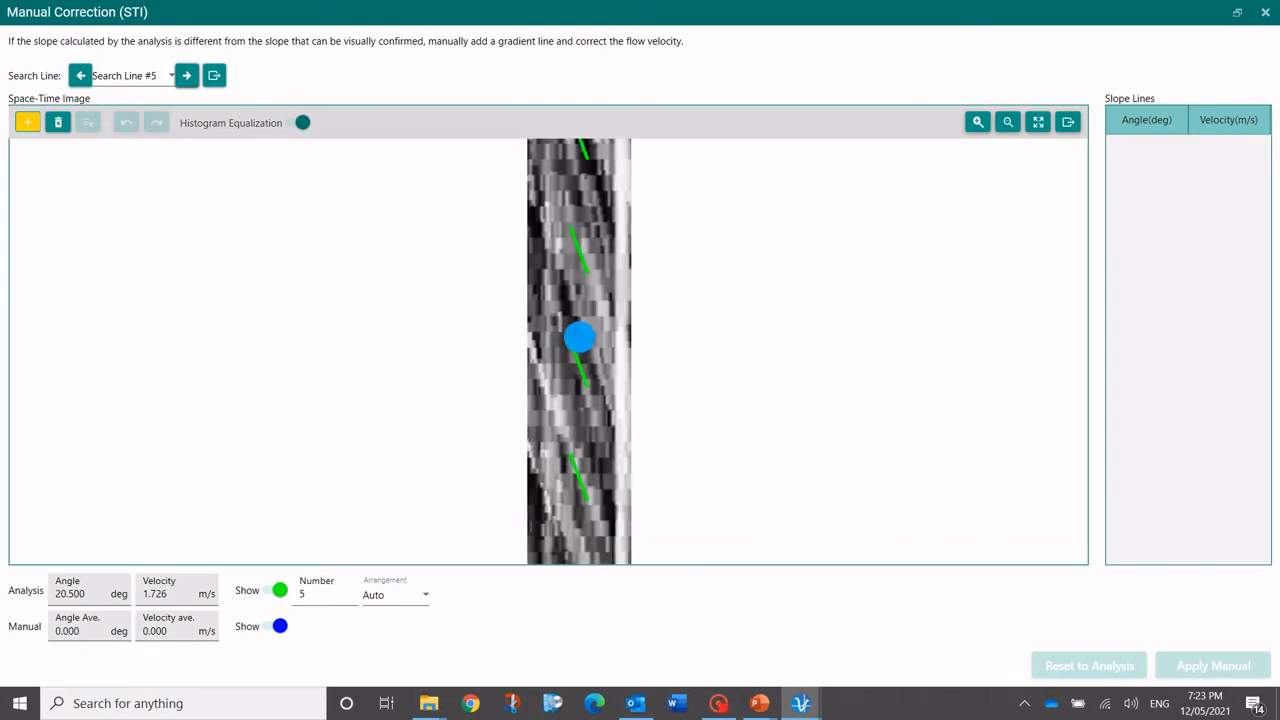
# Step: Go through the space-time images from search line 6 to 10 and compare search line 10's slope lines with its streaks
pyautogui.click(186, 75)
pyautogui.click(186, 75)
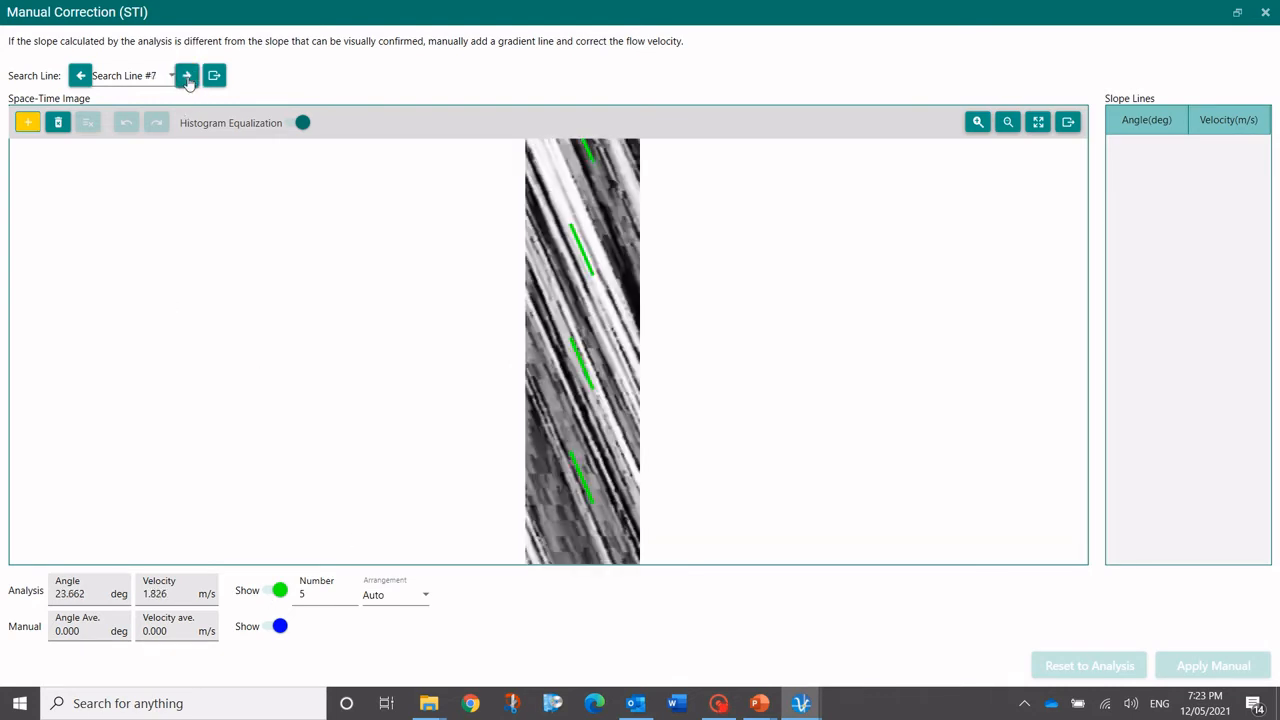
pyautogui.click(186, 75)
pyautogui.click(187, 77)
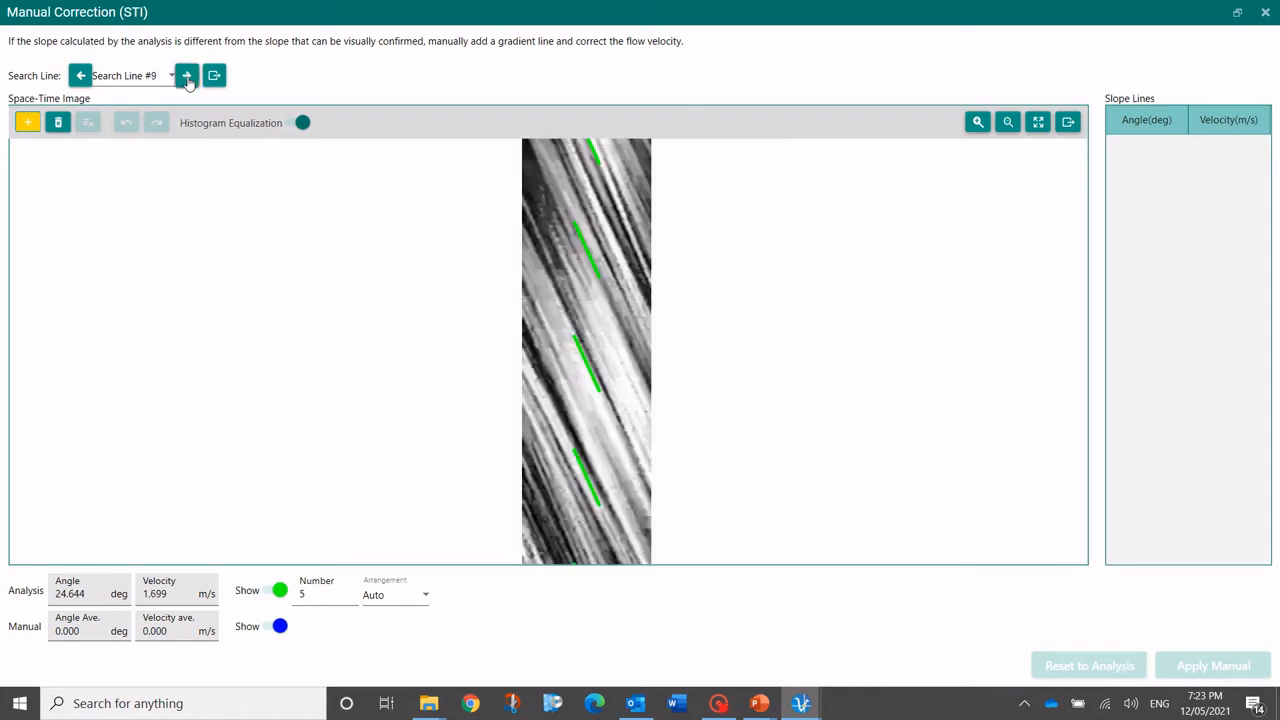
pyautogui.click(187, 76)
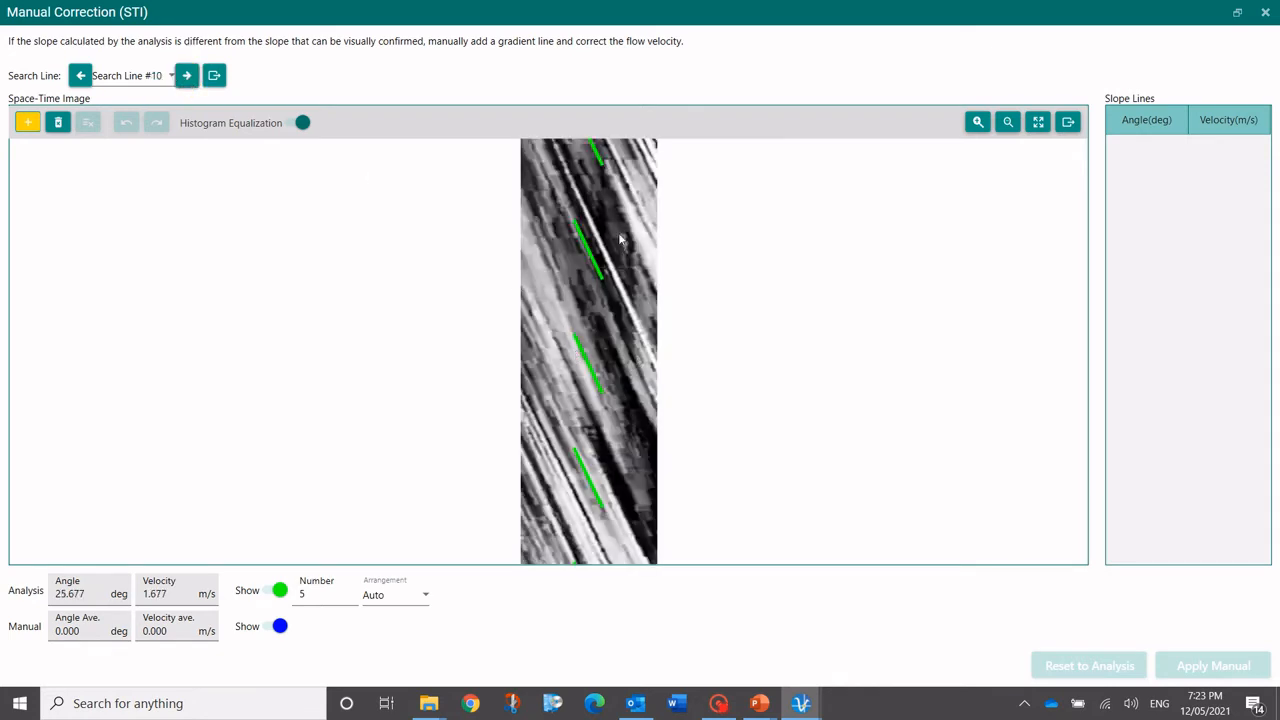
pyautogui.moveTo(620, 240); pyautogui.dragTo(600, 380)
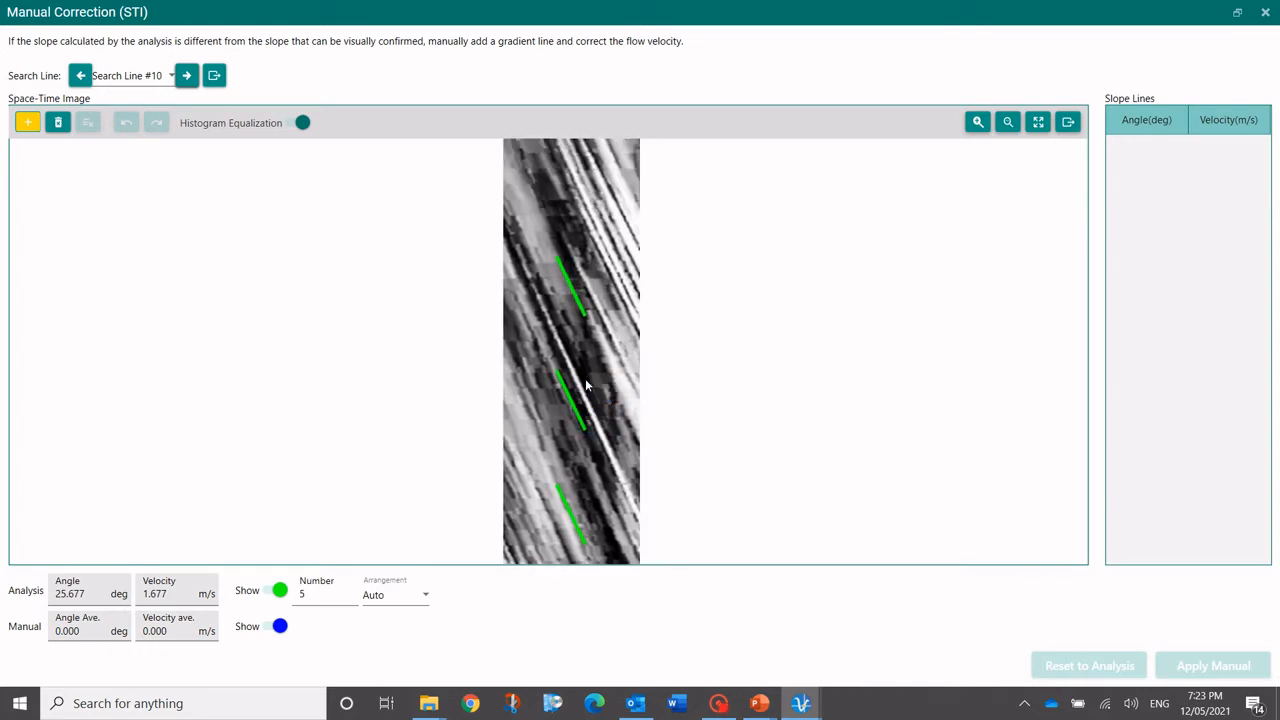
pyautogui.scroll(-2, 585, 343)
pyautogui.moveTo(576, 430); pyautogui.dragTo(580, 300)
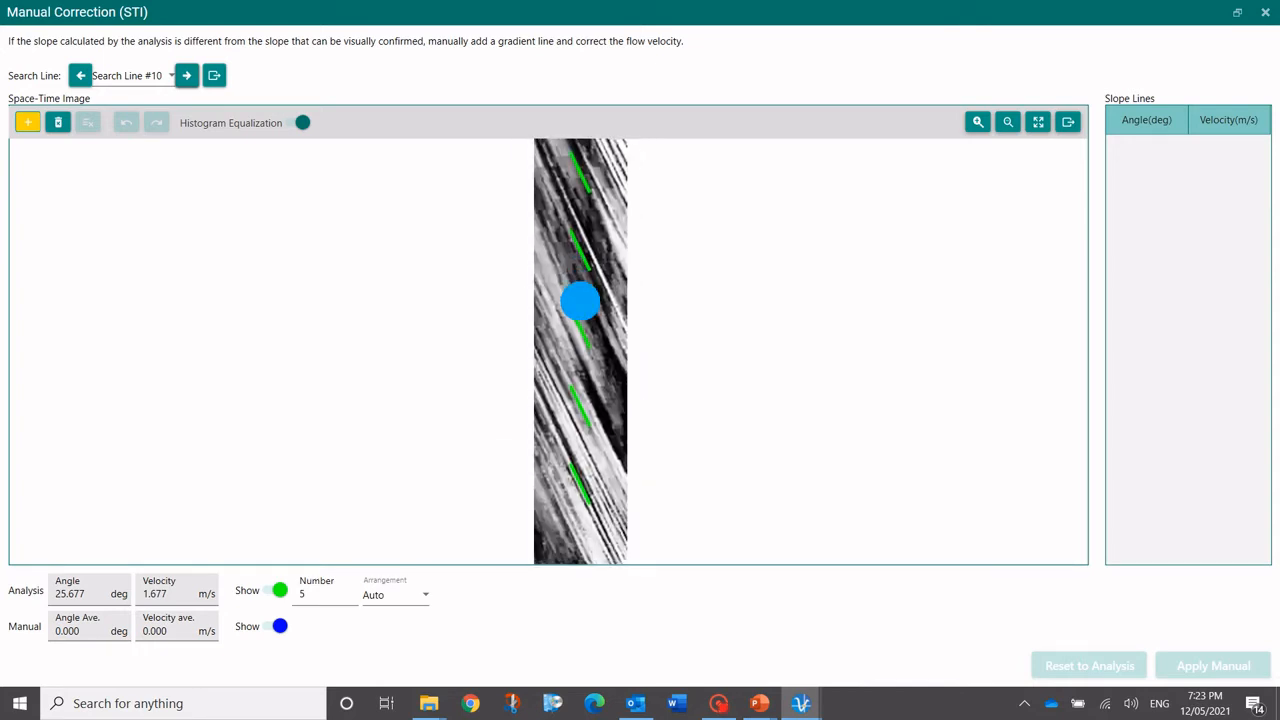
pyautogui.moveTo(576, 430); pyautogui.dragTo(589, 368)
pyautogui.moveTo(584, 391); pyautogui.dragTo(558, 509)
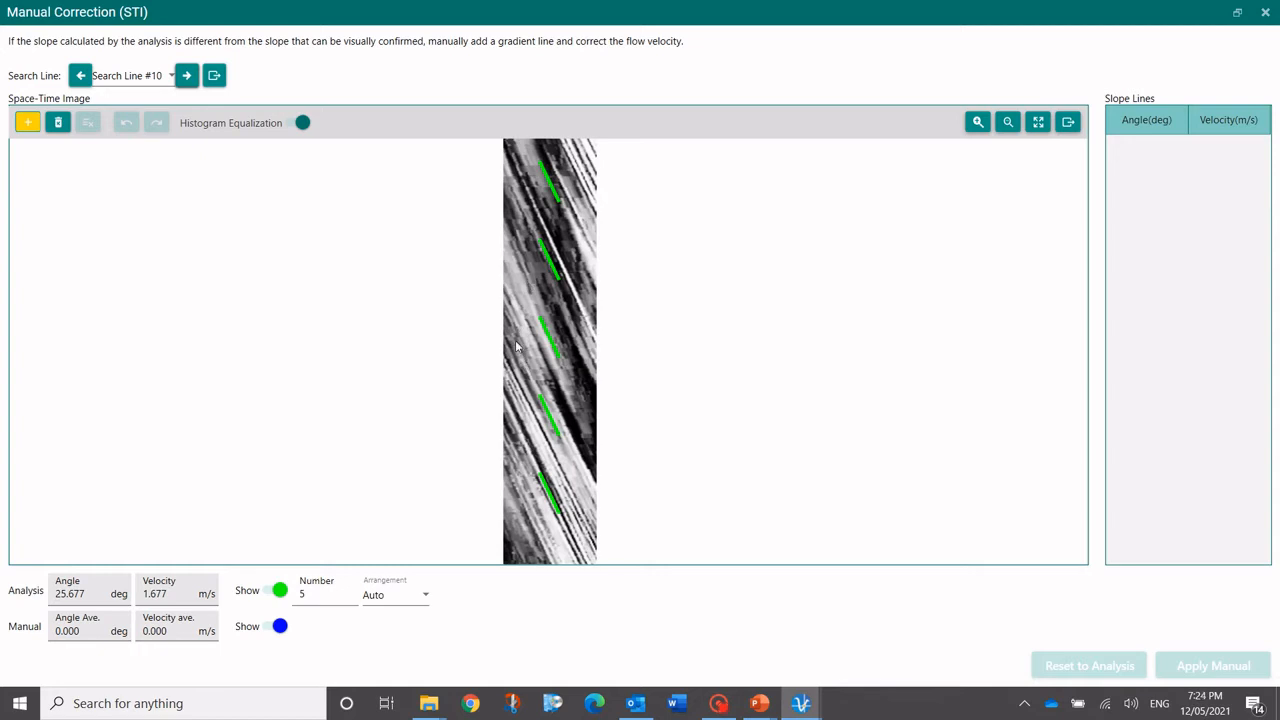
# Step: Draw three manual slope lines of about 20, 8 and 33 degrees on search line 10's space-time image and apply the manual velocity
pyautogui.moveTo(516, 346); pyautogui.dragTo(571, 491)
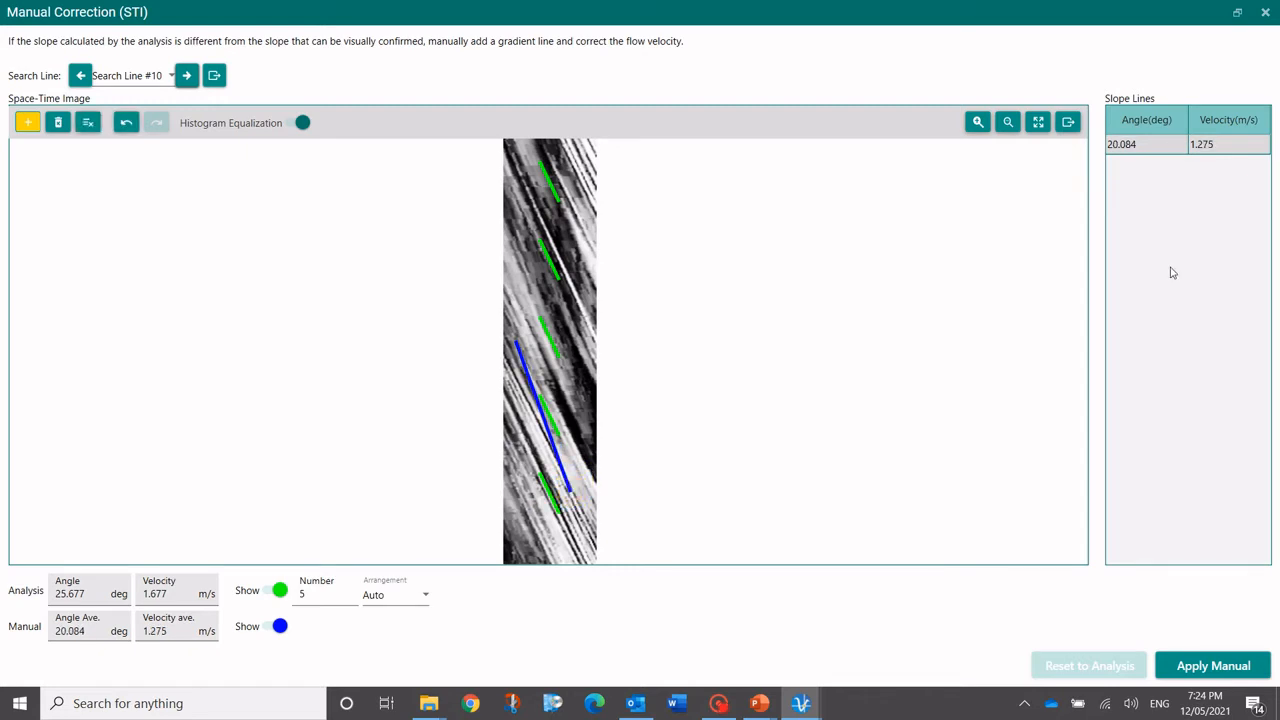
pyautogui.click(1204, 170)
pyautogui.moveTo(528, 248); pyautogui.dragTo(544, 360)
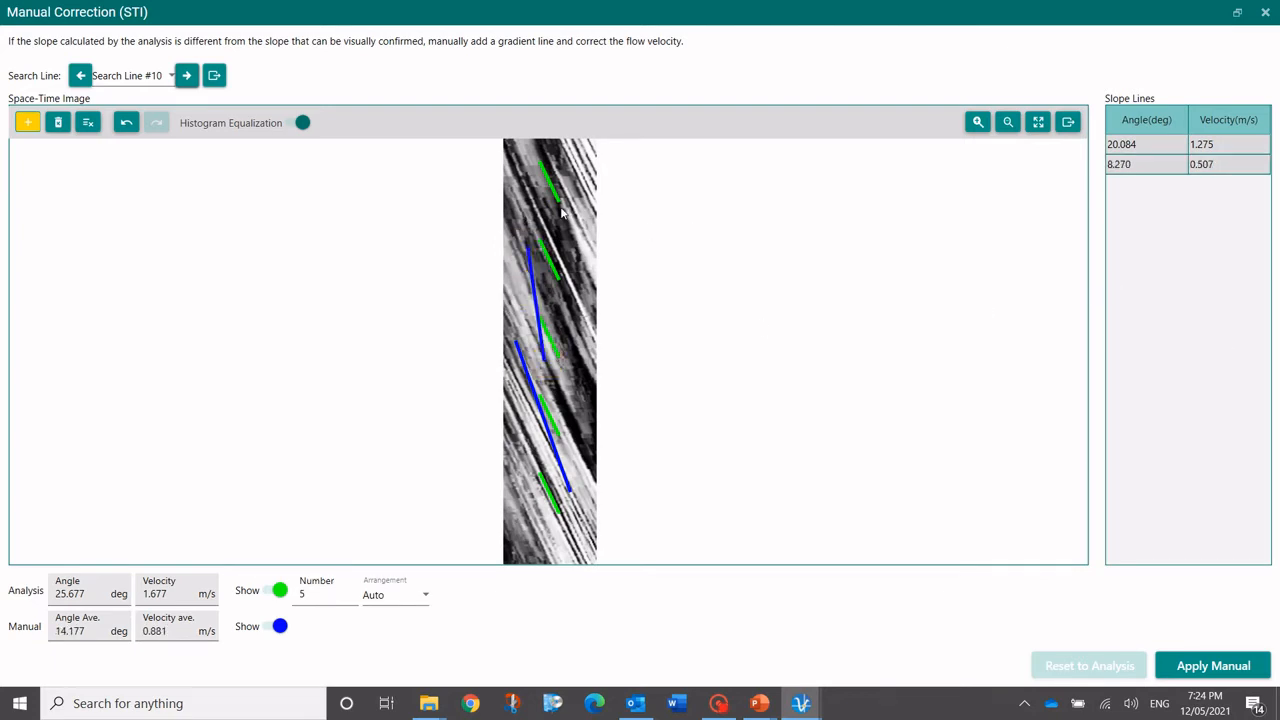
pyautogui.moveTo(529, 203); pyautogui.dragTo(566, 257)
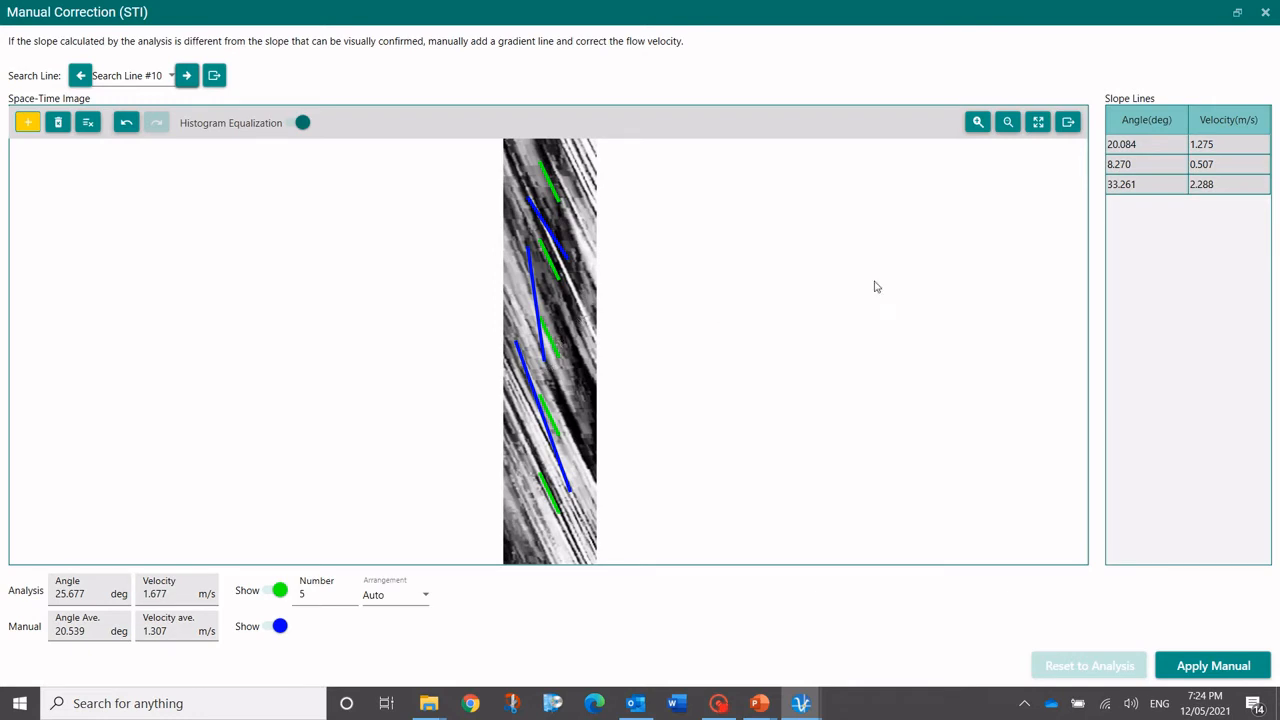
pyautogui.click(1197, 665)
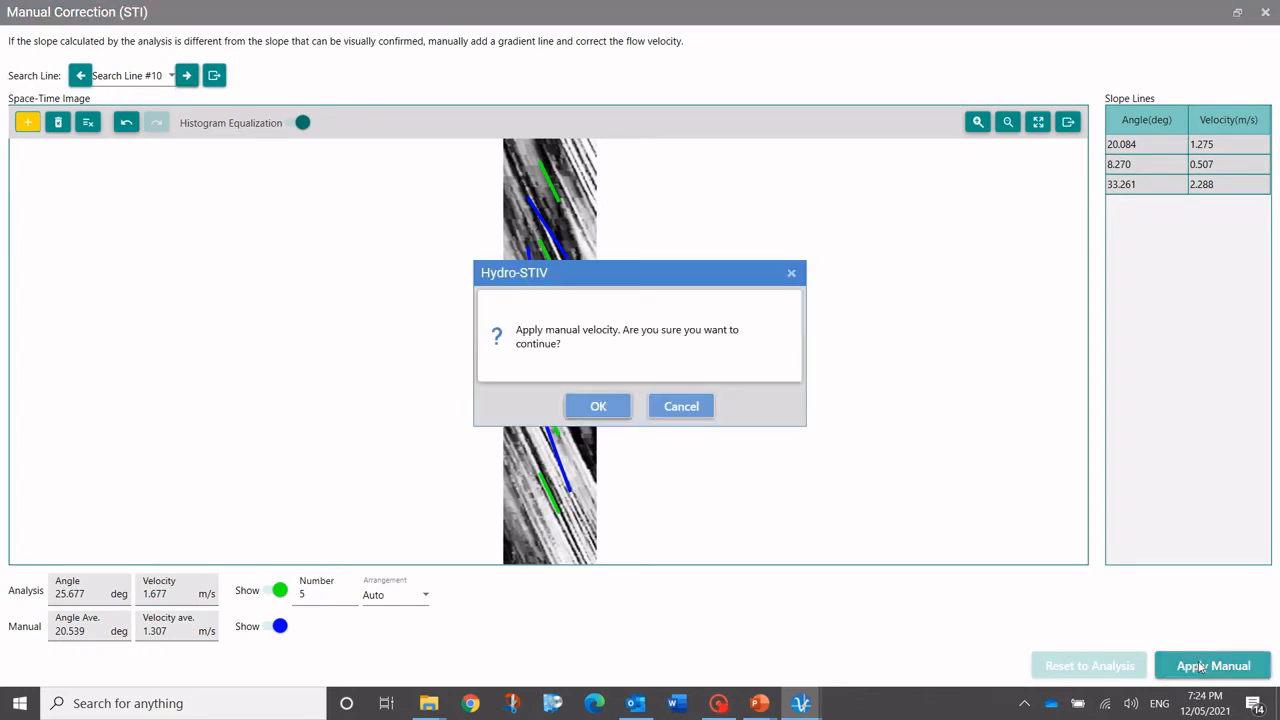
pyautogui.click(598, 406)
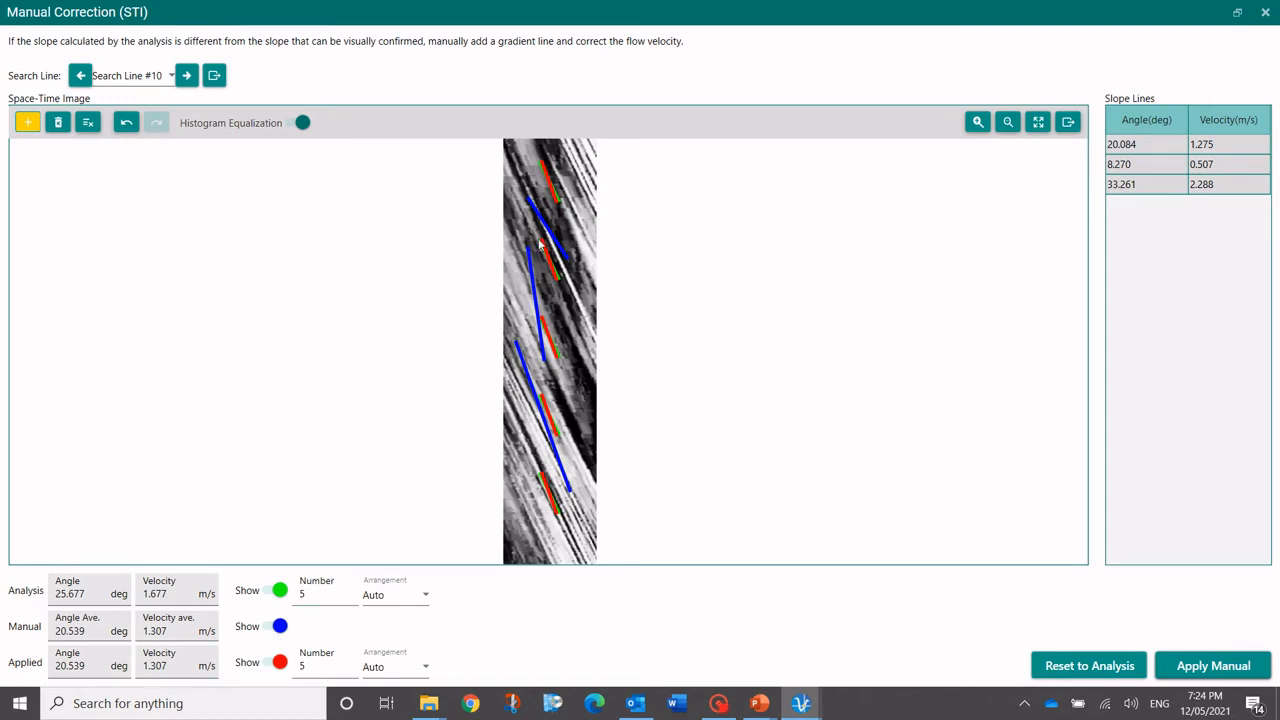
# Step: Hide the manual and analysis slope lines of search line 10 and compare the applied slope lines with the streak pattern
pyautogui.click(280, 624)
pyautogui.click(279, 590)
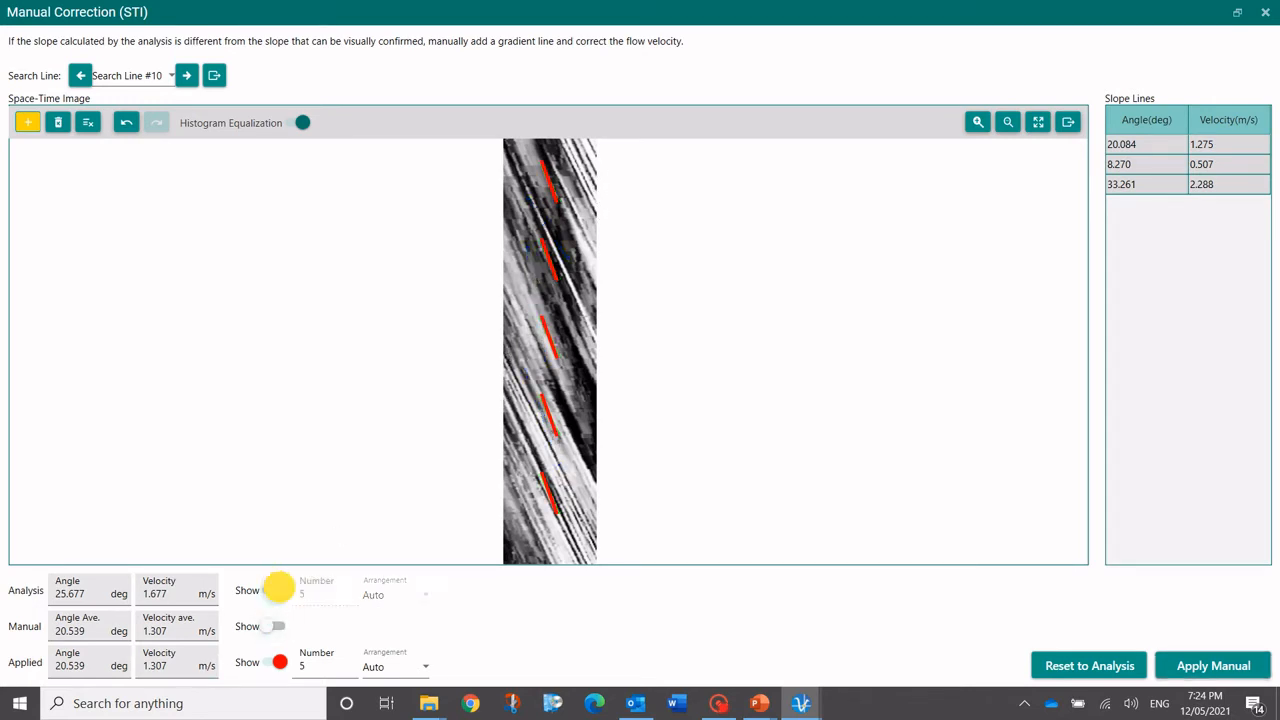
pyautogui.scroll(2, 568, 388)
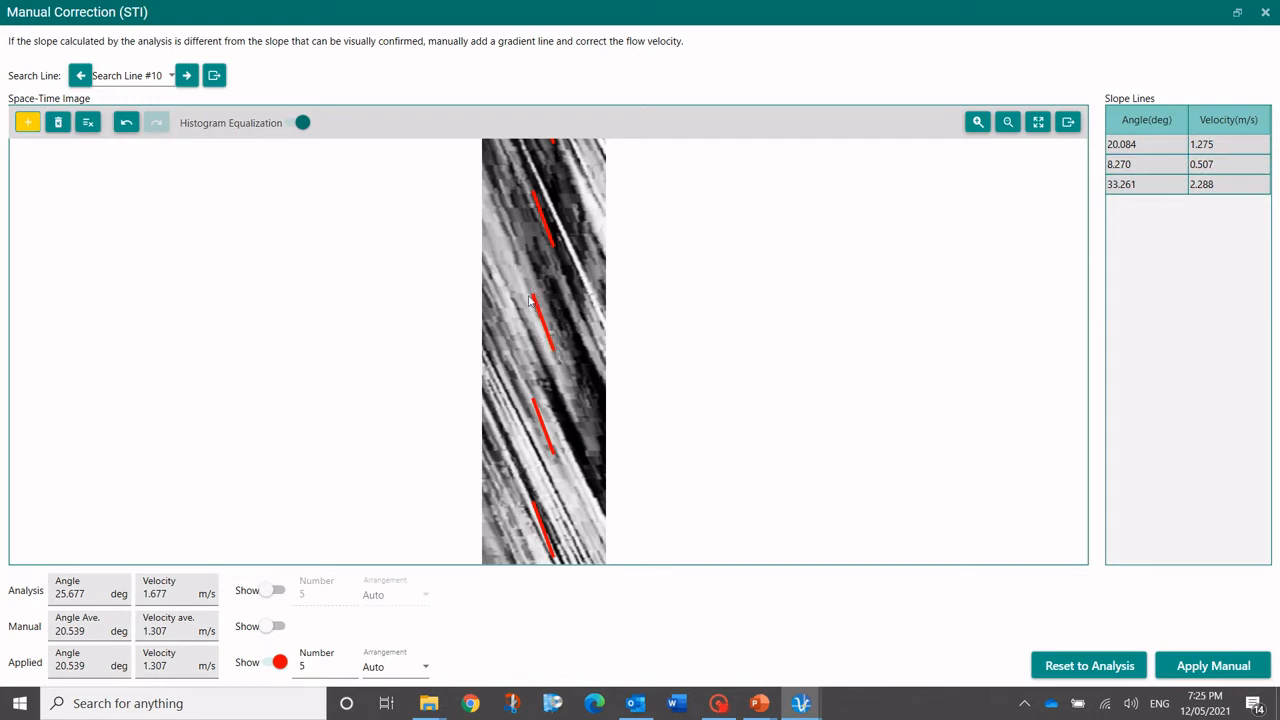
pyautogui.scroll(-1, 532, 295)
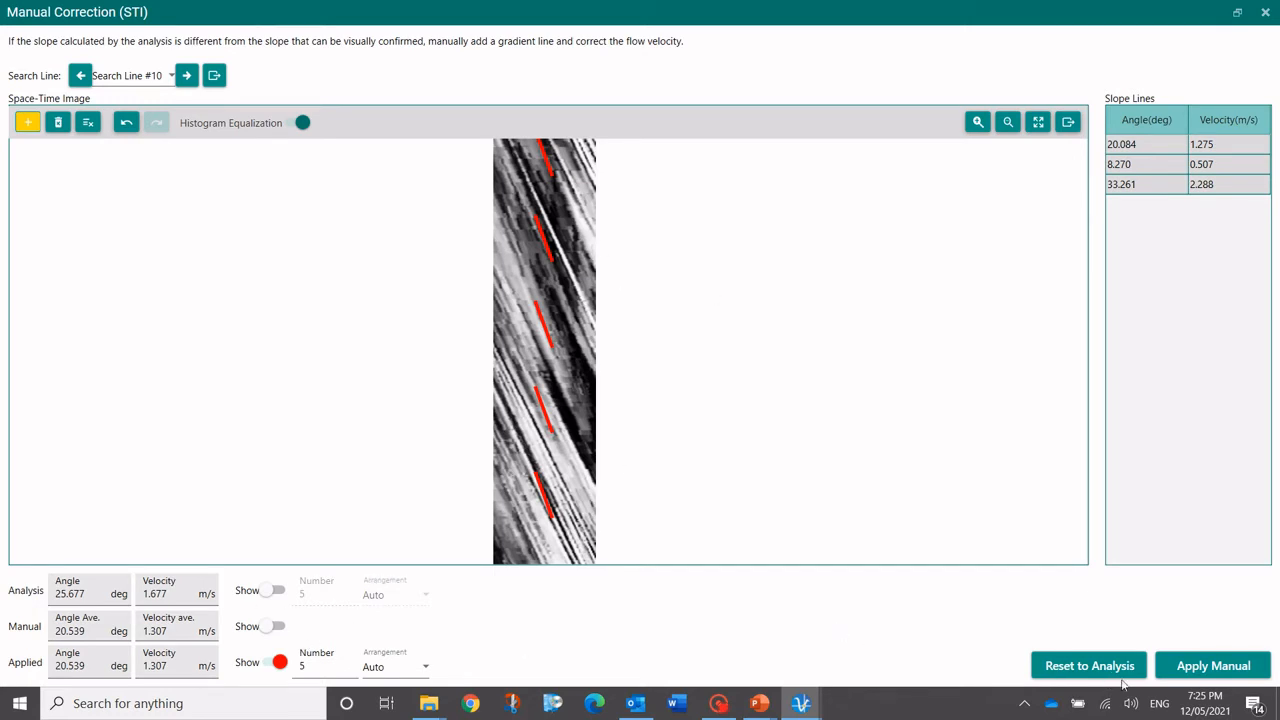
# Step: Close the manual correction and check search line 10's corrected velocity, discharge and comment cell in the list of analysis results
pyautogui.click(1265, 12)
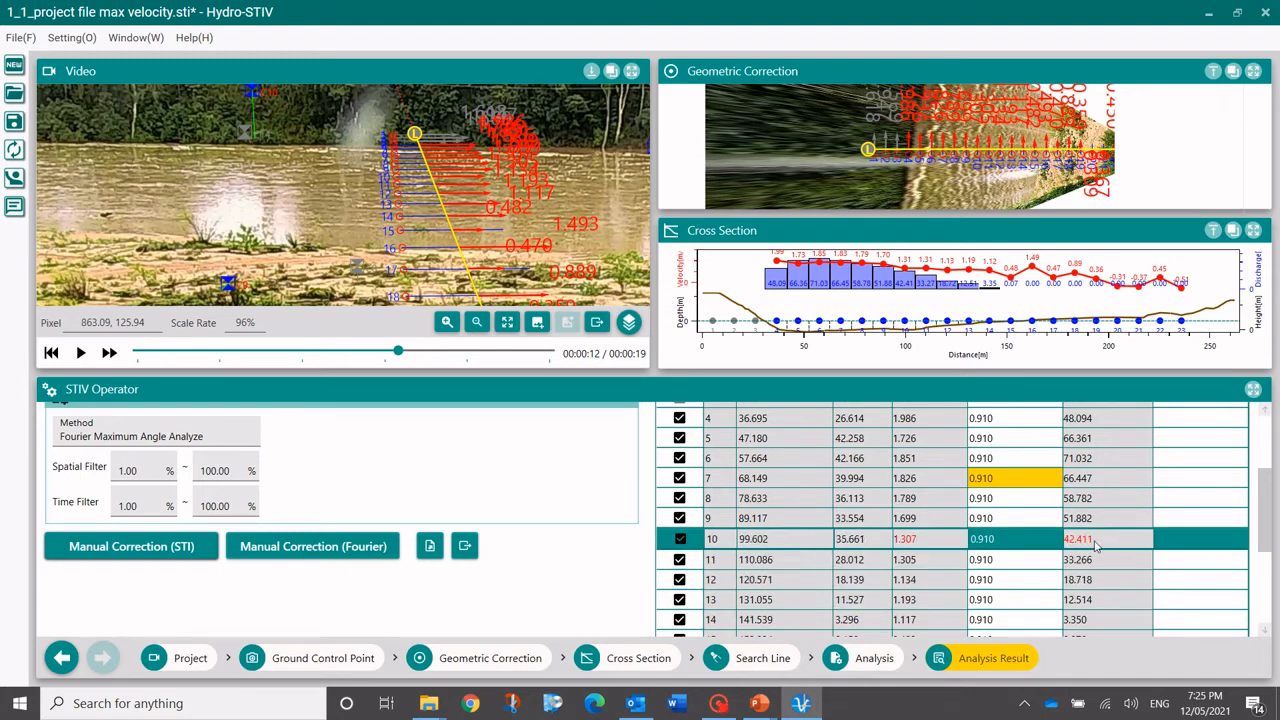
pyautogui.click(1188, 546)
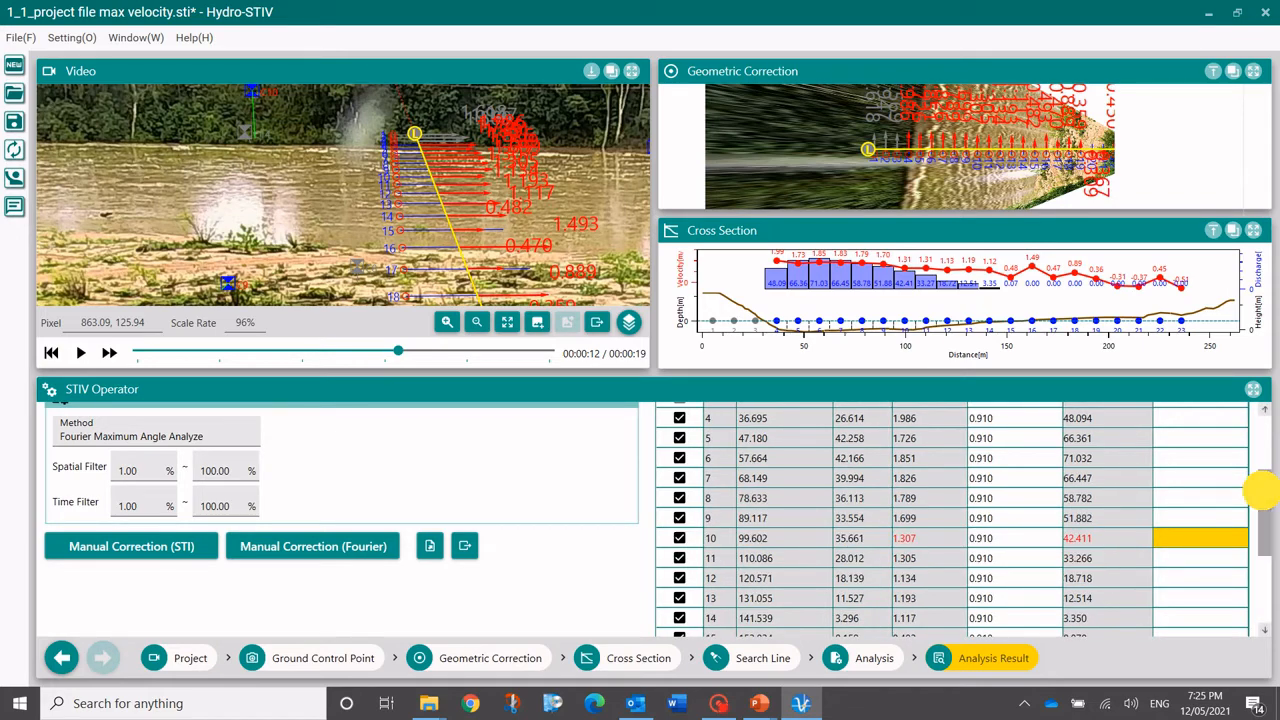
pyautogui.moveTo(1262, 488)
pyautogui.mouseDown()
pyautogui.moveTo(1263, 586)
pyautogui.moveTo(1260, 490)
pyautogui.mouseUp()
pyautogui.click(1247, 496)
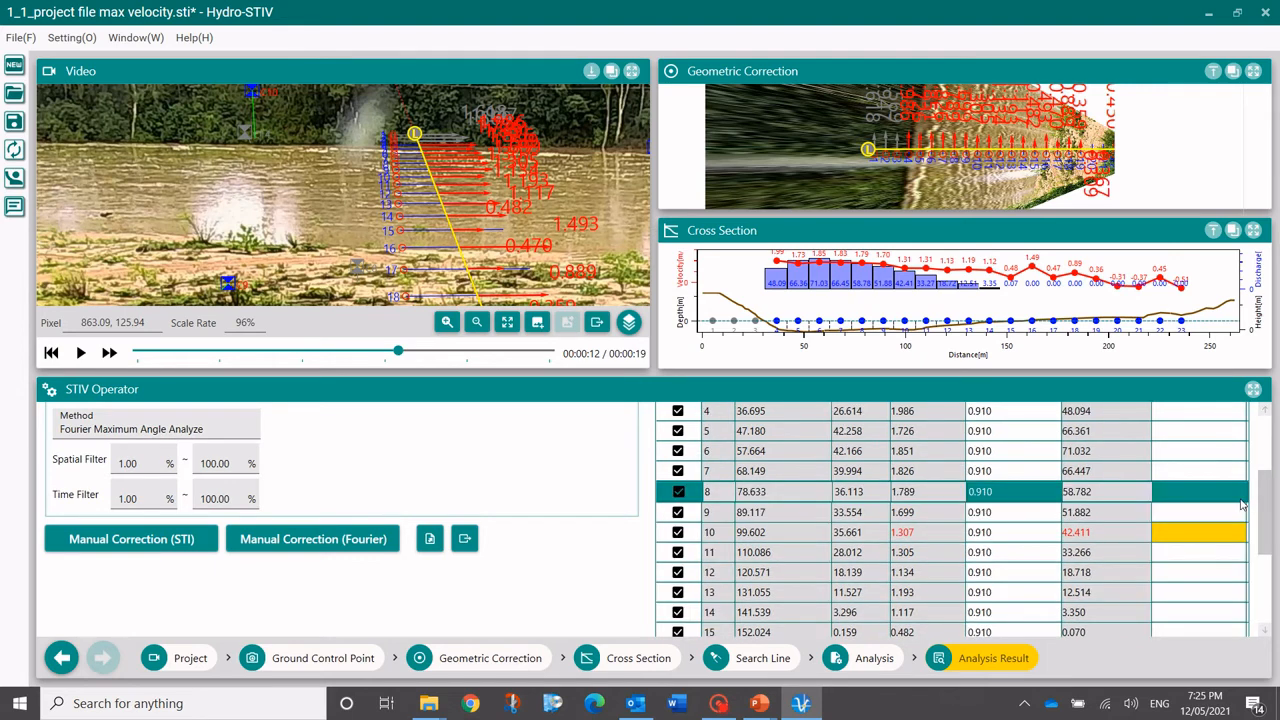
pyautogui.click(1138, 537)
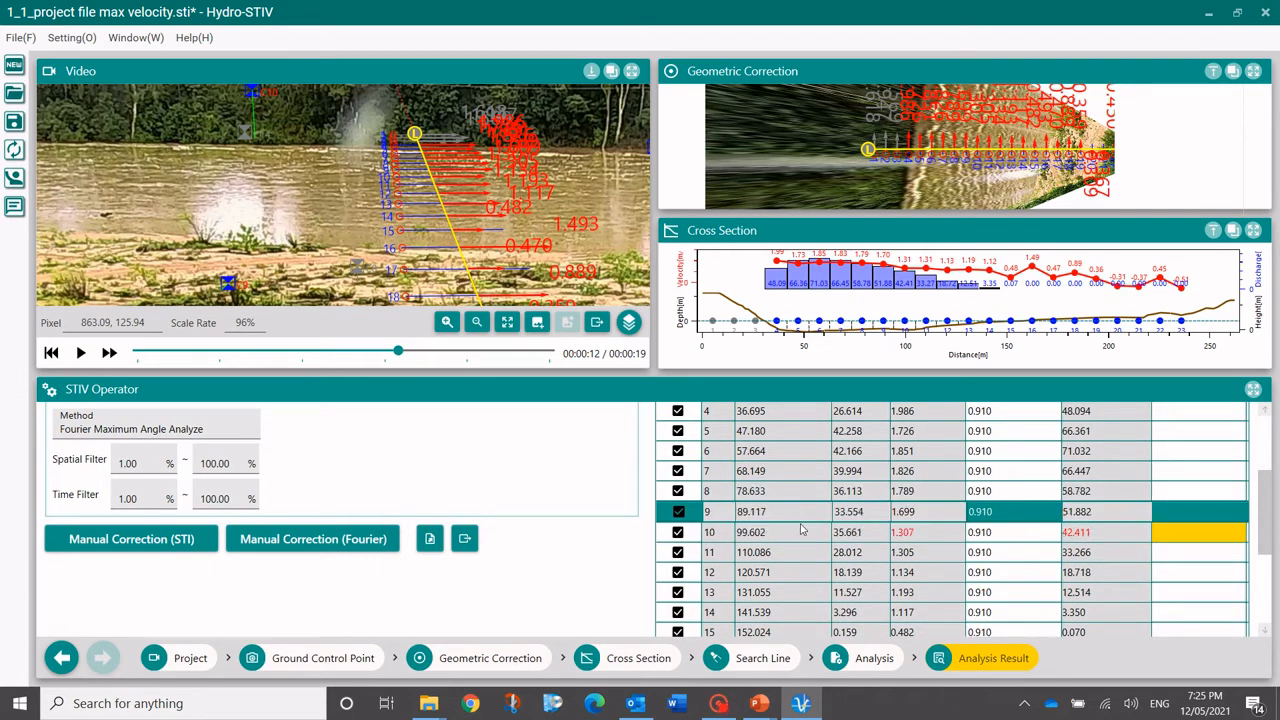
# Step: Bring up the Fourier manual correction and go through the spectra of search lines 1 to 7
pyautogui.scroll(3, 950, 520)
pyautogui.scroll(3, 410, 452)
pyautogui.scroll(-3, 410, 454)
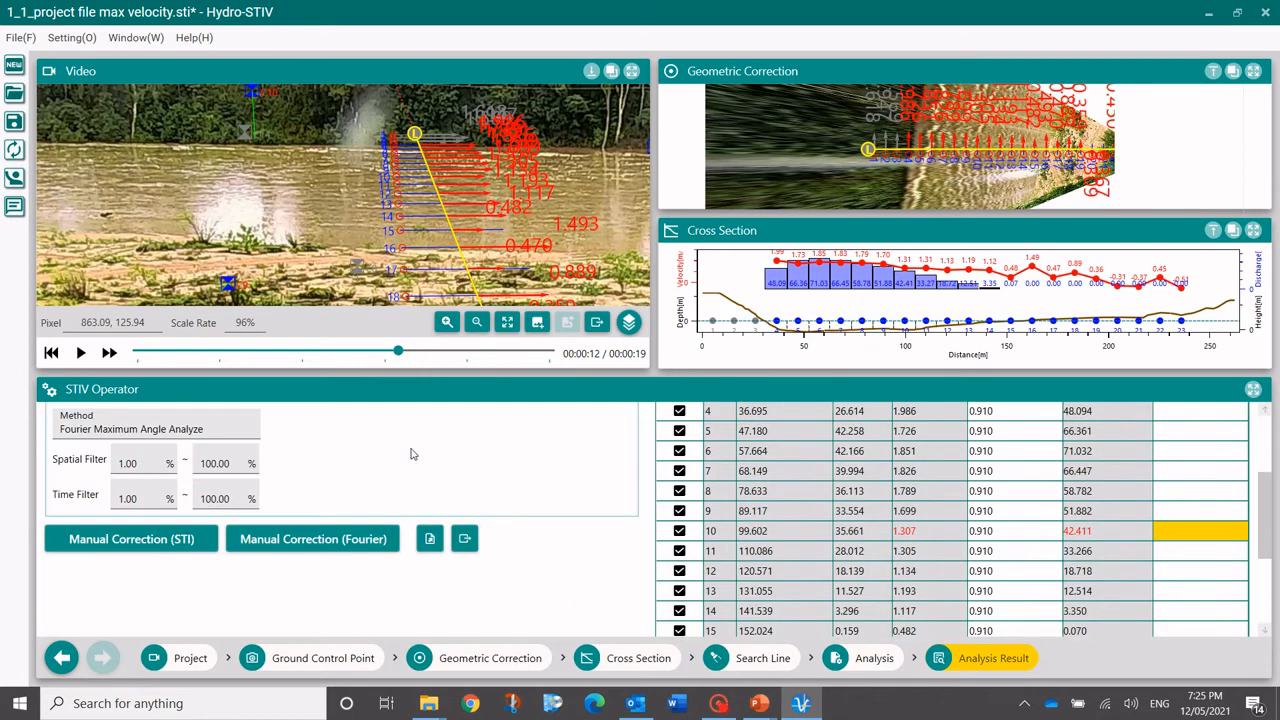
pyautogui.click(320, 537)
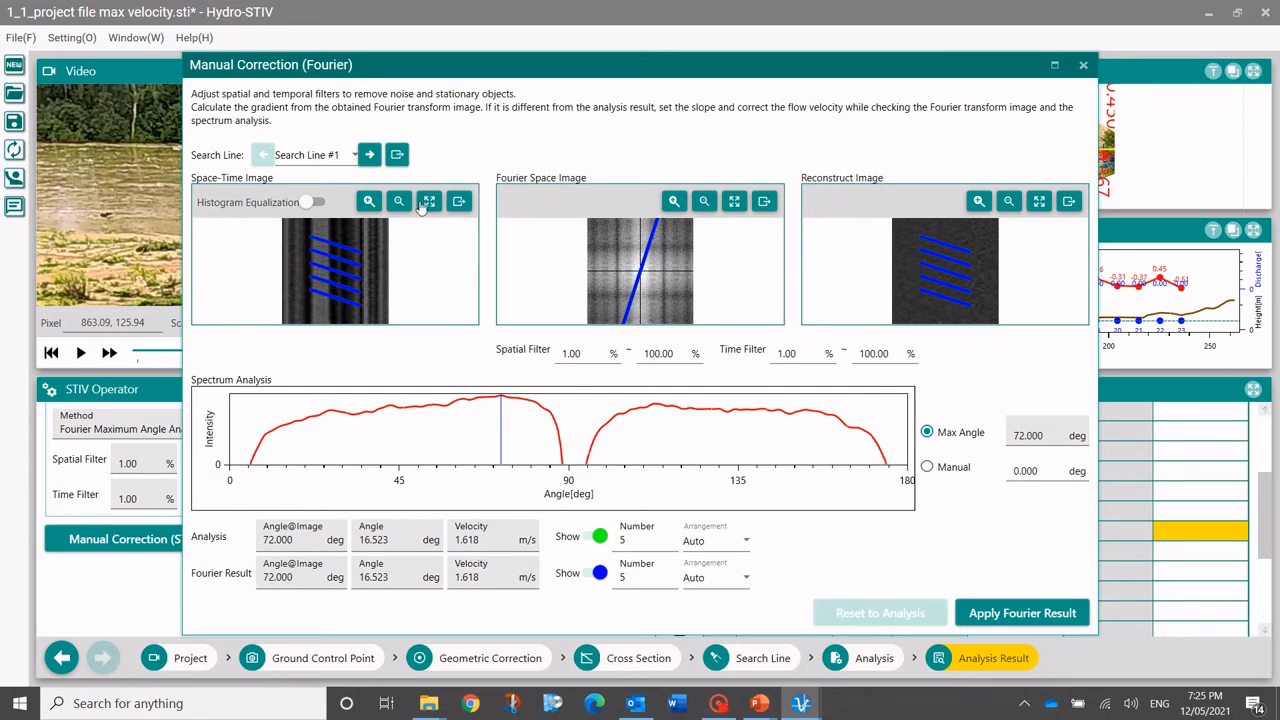
pyautogui.click(369, 155)
pyautogui.click(369, 155)
pyautogui.click(369, 155)
pyautogui.click(369, 155)
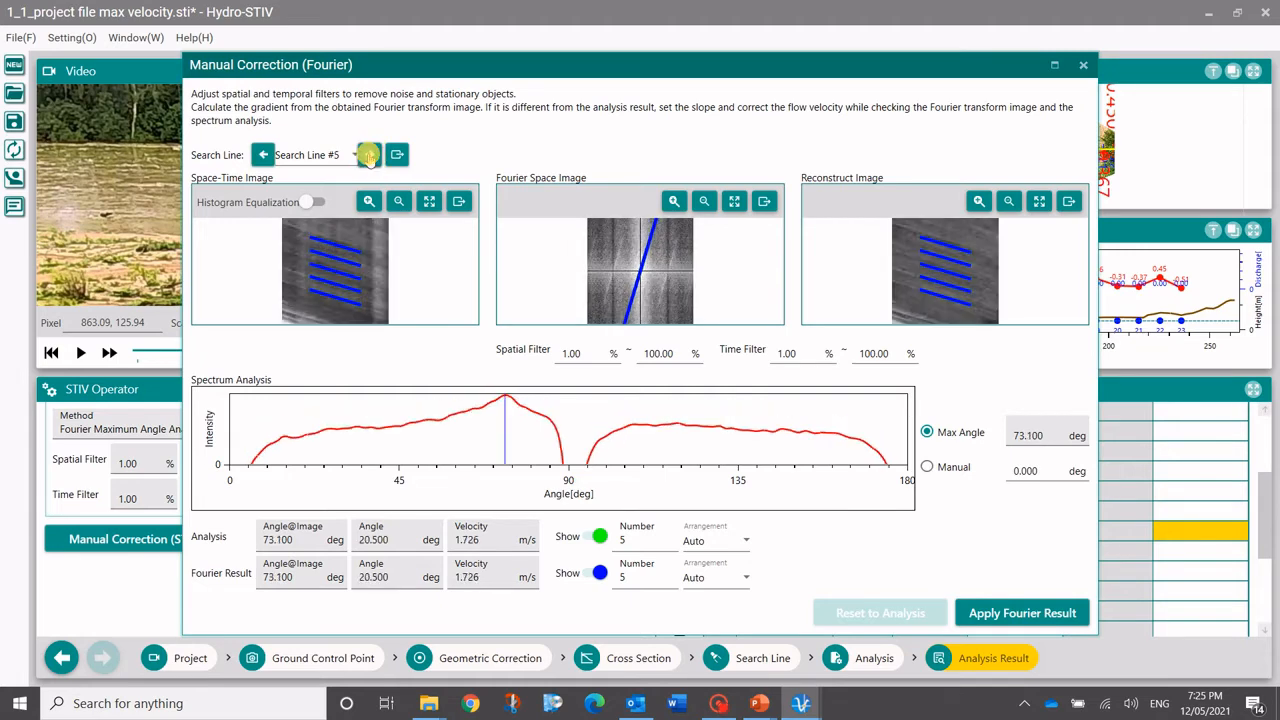
pyautogui.click(369, 155)
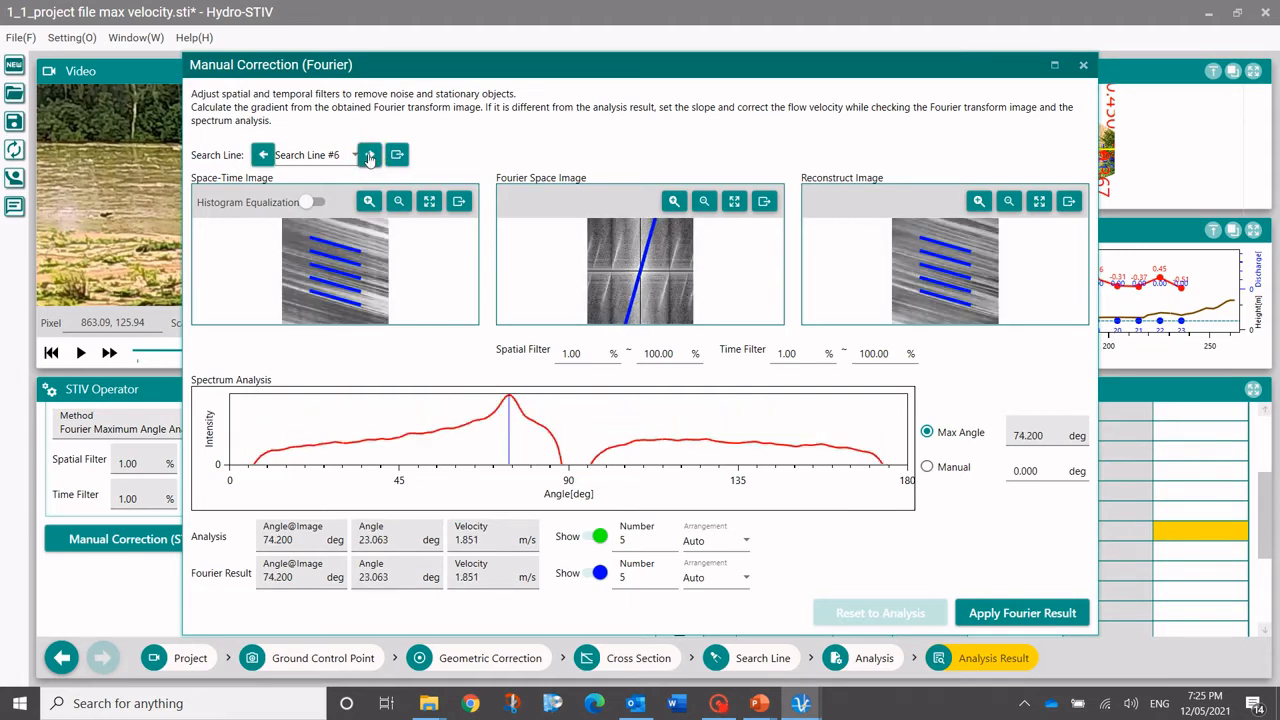
pyautogui.click(369, 155)
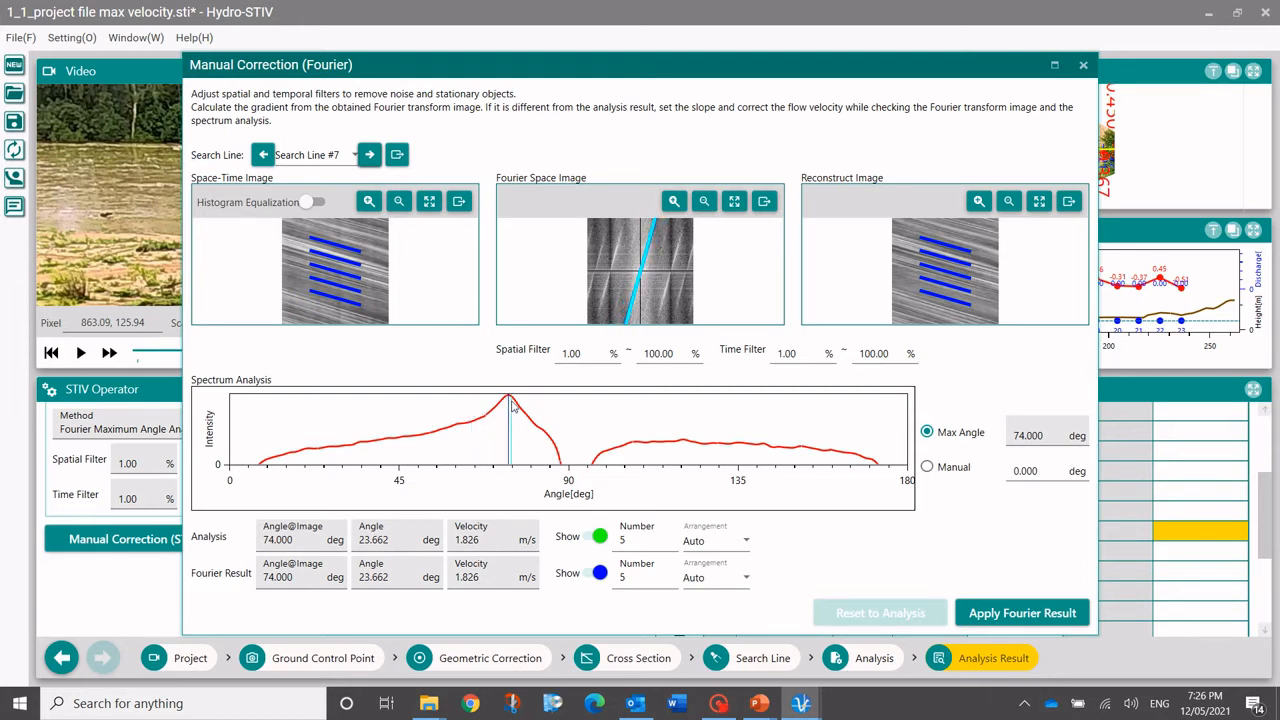
# Step: Go through the Fourier spectra of search lines 8 to 15 and examine search line 15's angle peak
pyautogui.click(368, 152)
pyautogui.click(368, 152)
pyautogui.click(368, 152)
pyautogui.click(369, 152)
pyautogui.click(370, 152)
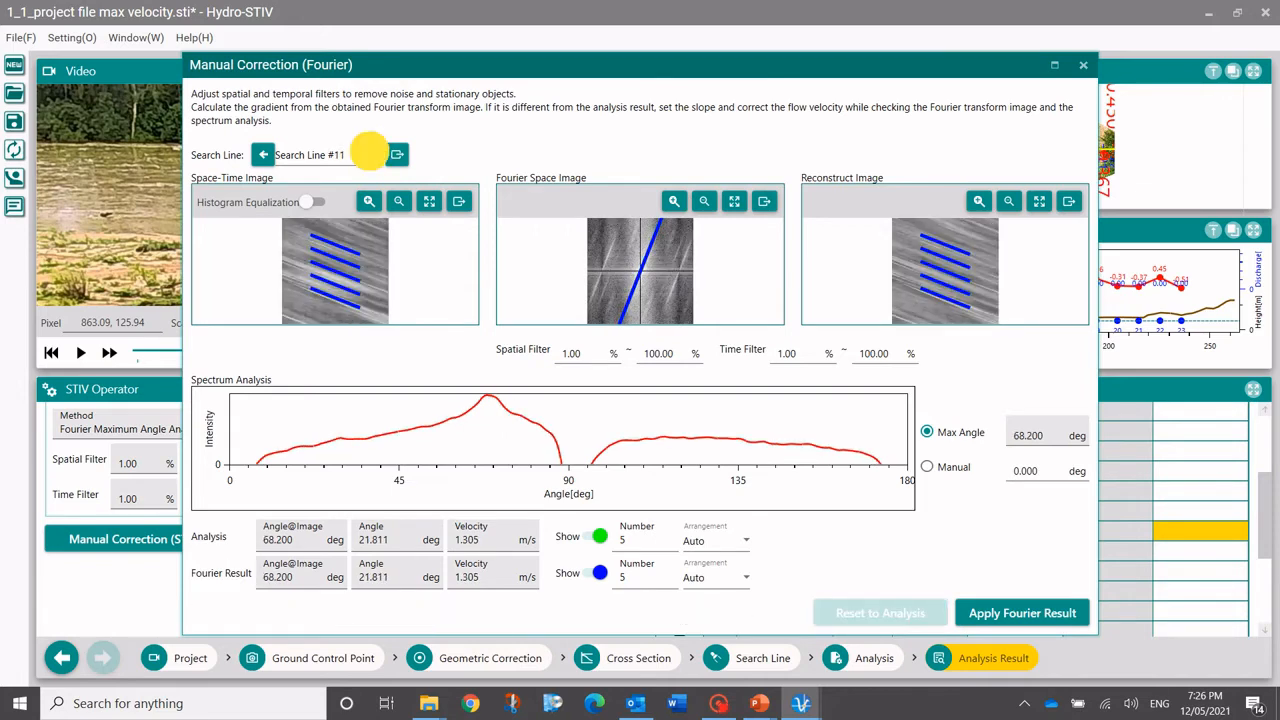
pyautogui.click(369, 153)
pyautogui.click(370, 154)
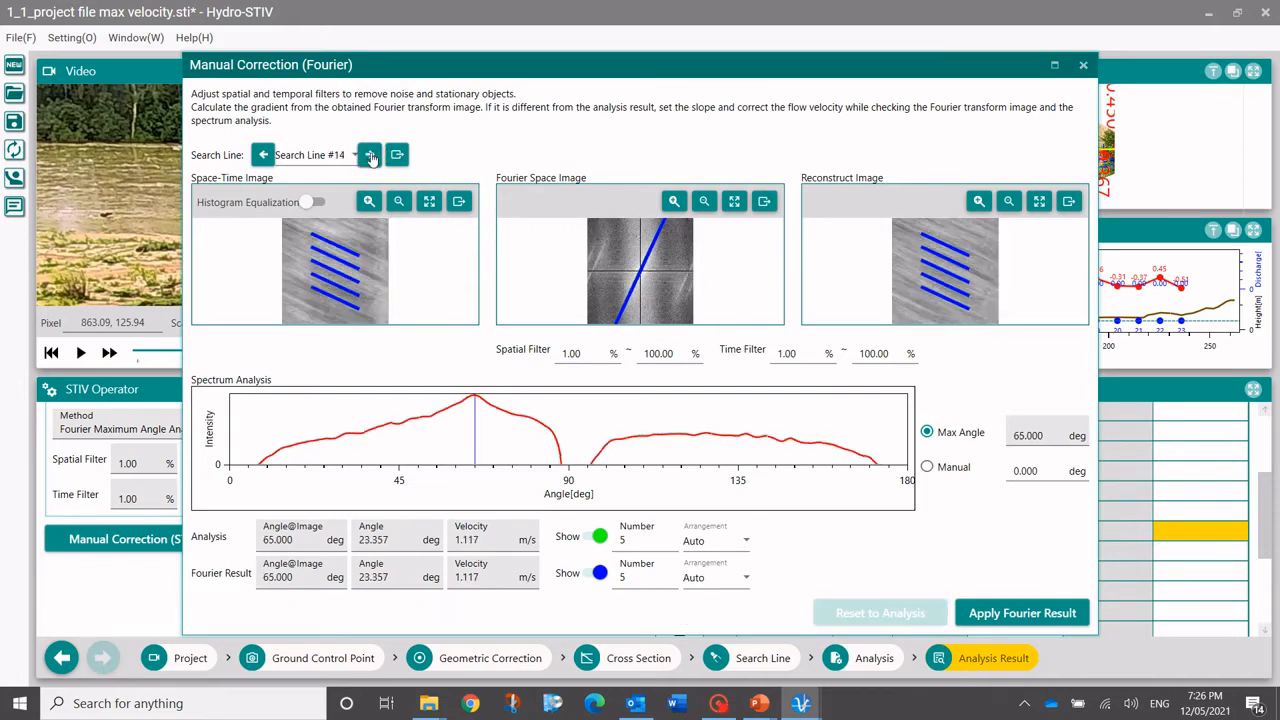
pyautogui.click(370, 155)
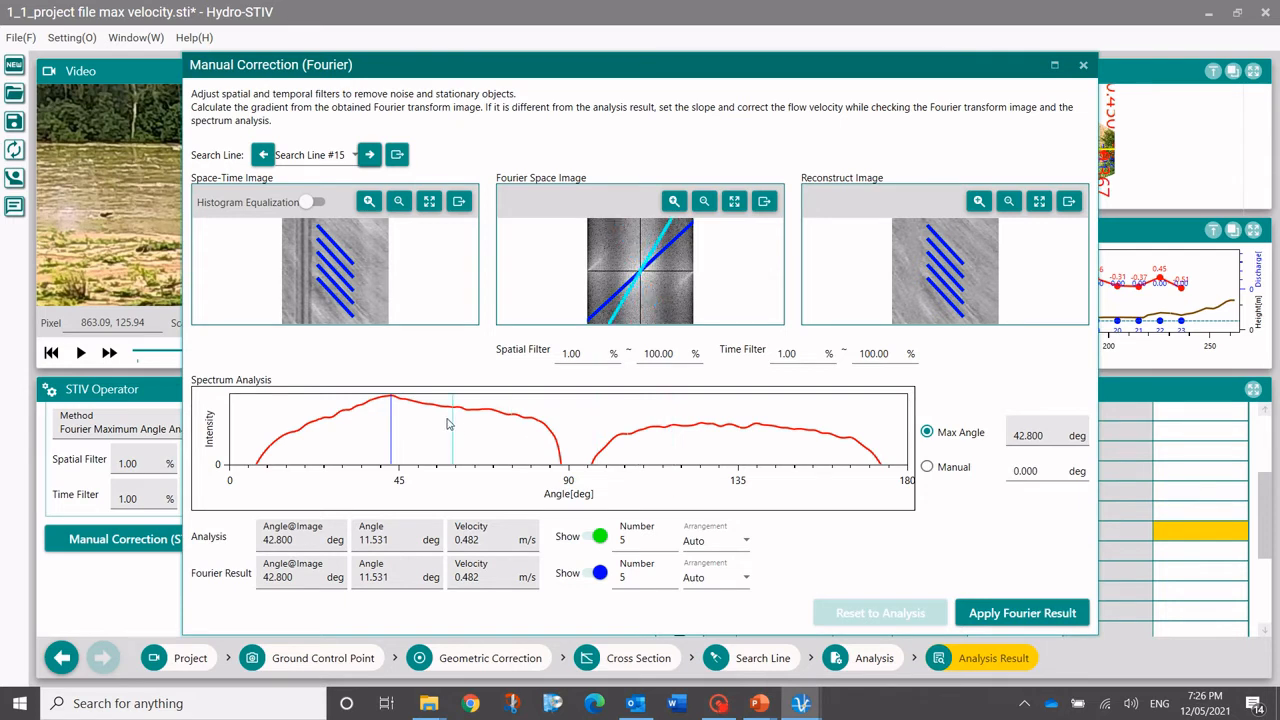
# Step: Try to correct search line 15's velocity by applying a manual Fourier angle of about 46 degrees
pyautogui.click(928, 467)
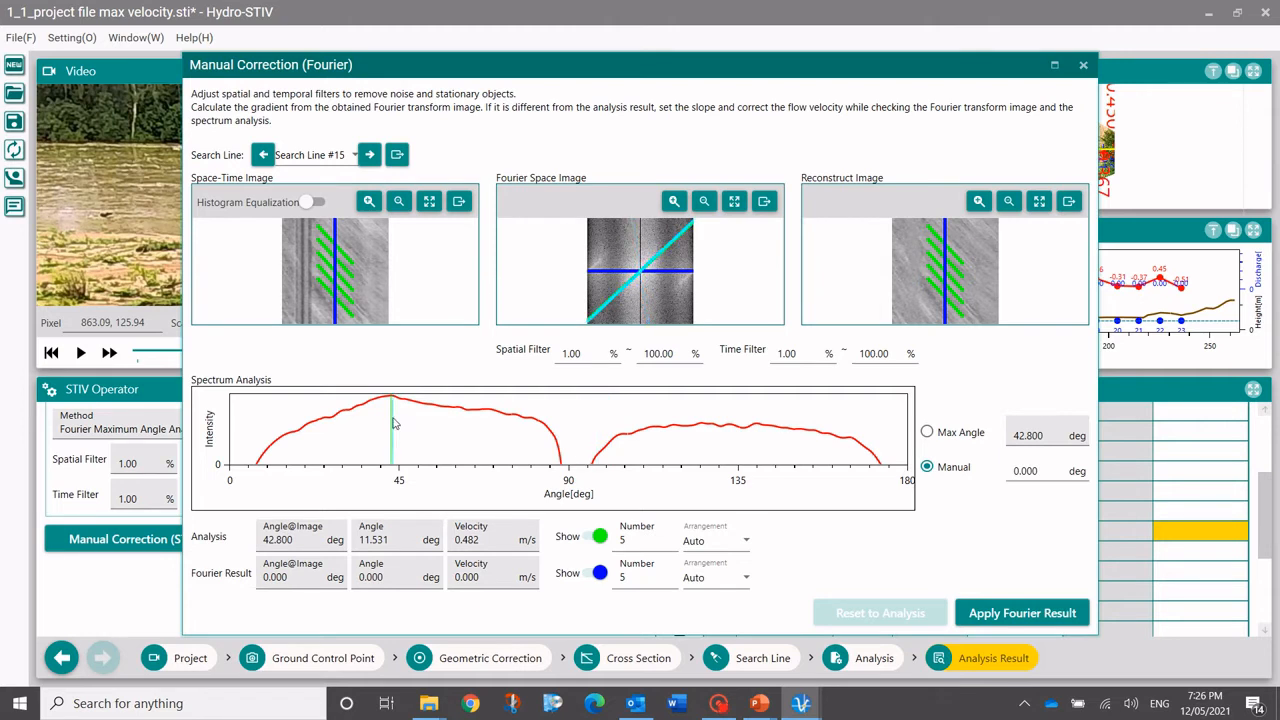
pyautogui.moveTo(379, 427)
pyautogui.mouseDown()
pyautogui.moveTo(441, 428)
pyautogui.moveTo(374, 423)
pyautogui.moveTo(402, 423)
pyautogui.mouseUp()
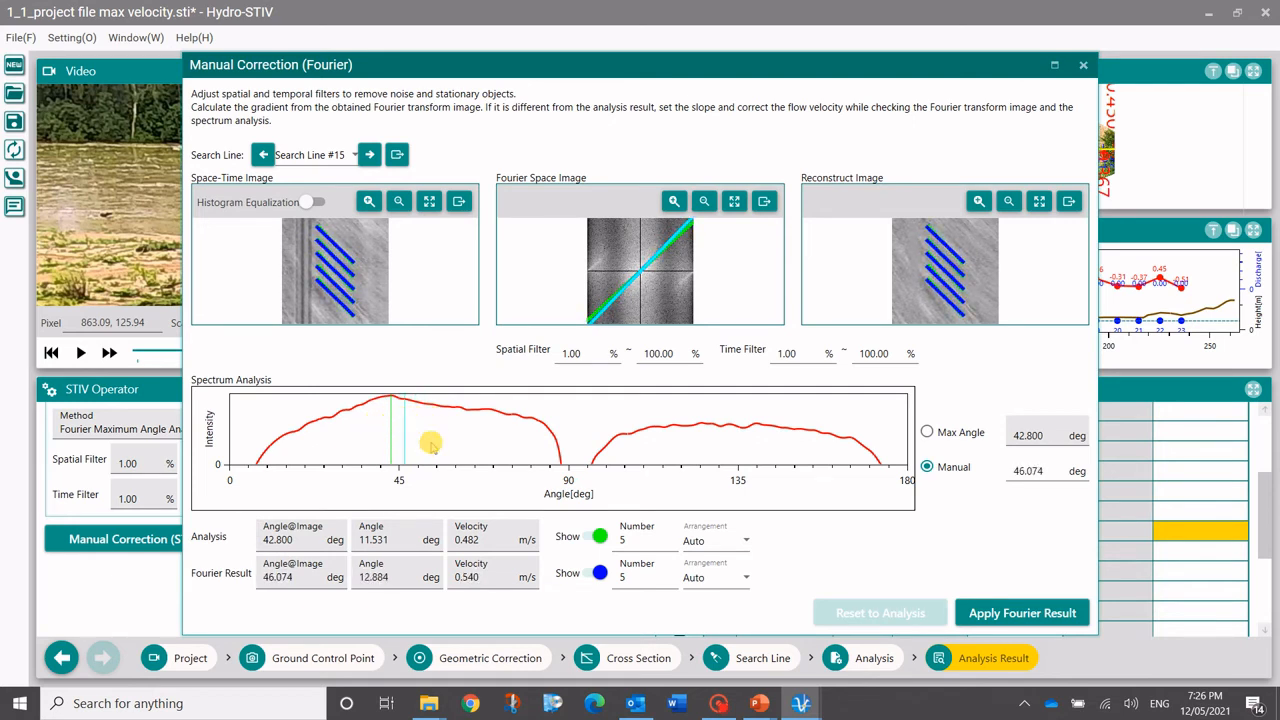
pyautogui.click(1041, 621)
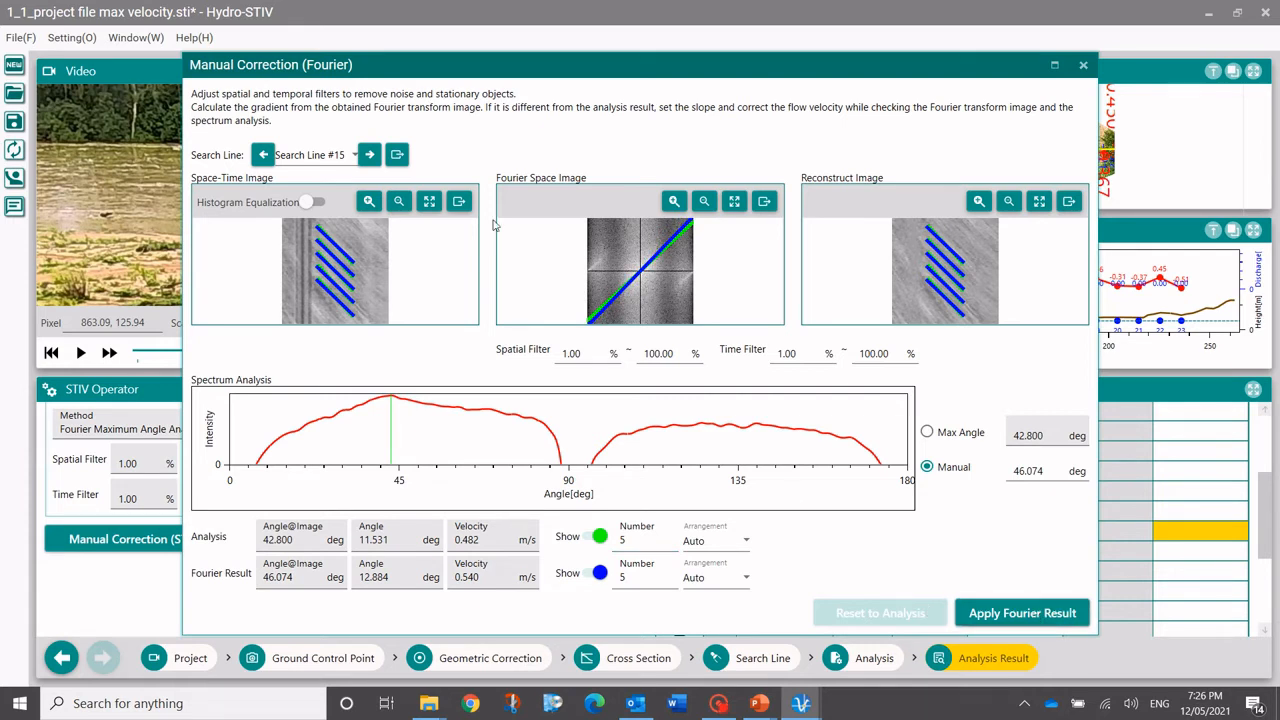
# Step: Try manual Fourier angles of about 54, 22 and 61 degrees on search line 16 and close the correction without applying
pyautogui.click(369, 155)
pyautogui.click(369, 155)
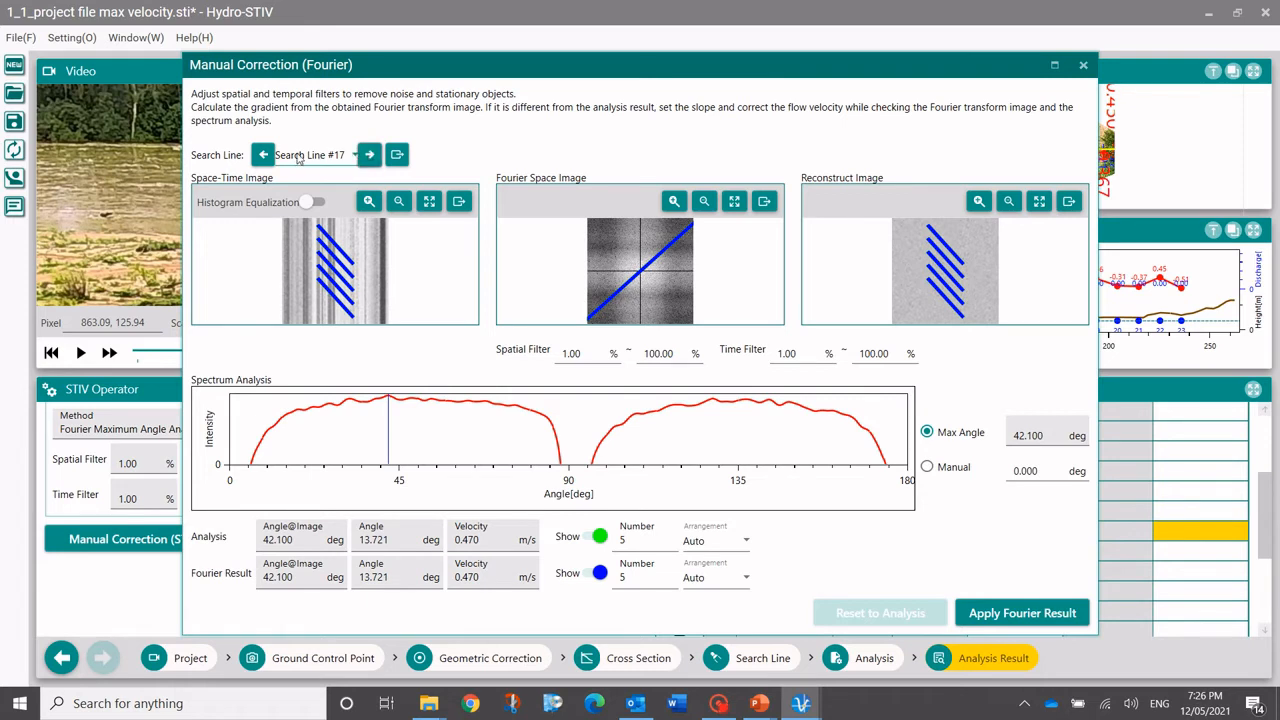
pyautogui.click(263, 155)
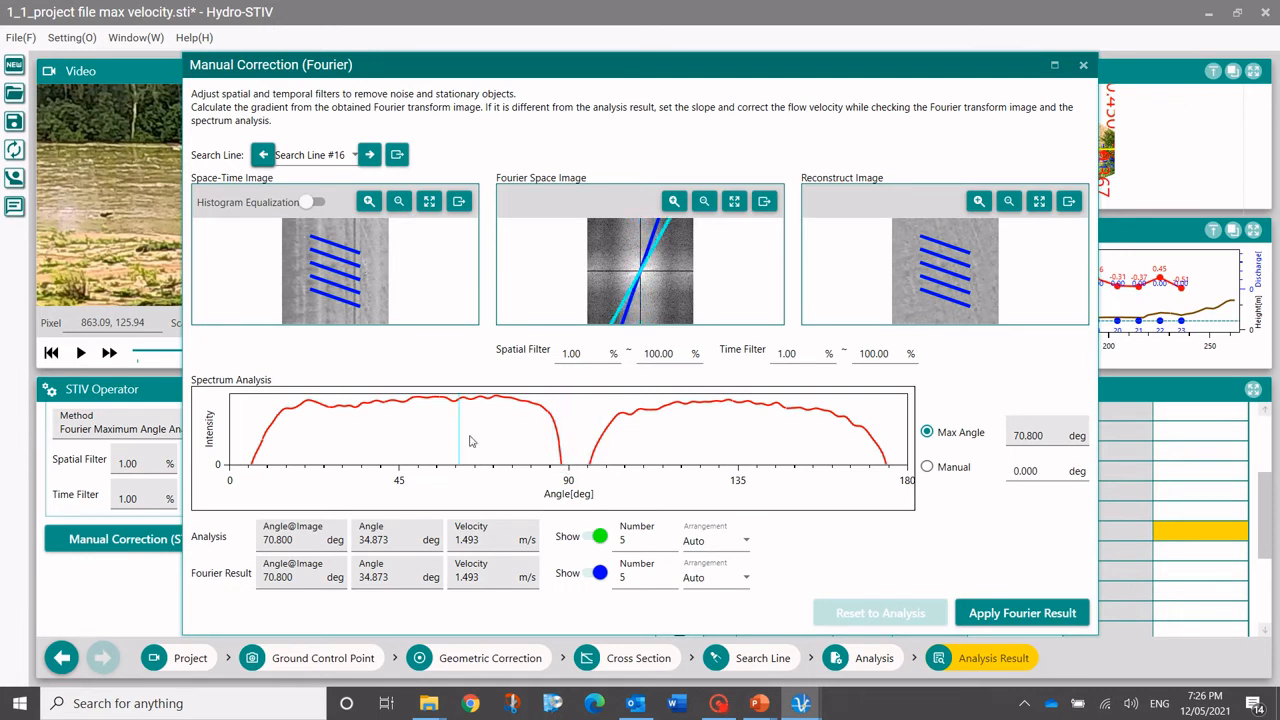
pyautogui.moveTo(500, 432); pyautogui.dragTo(434, 432)
pyautogui.click(927, 467)
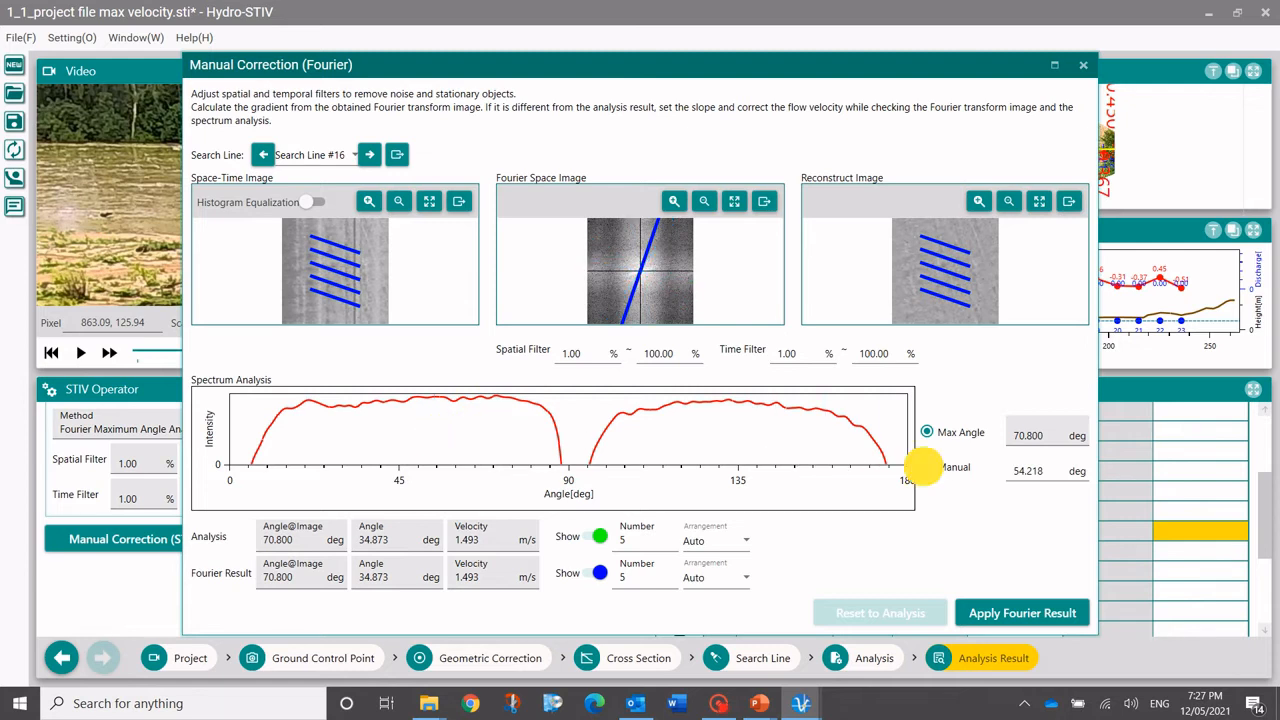
pyautogui.moveTo(437, 434); pyautogui.dragTo(312, 426)
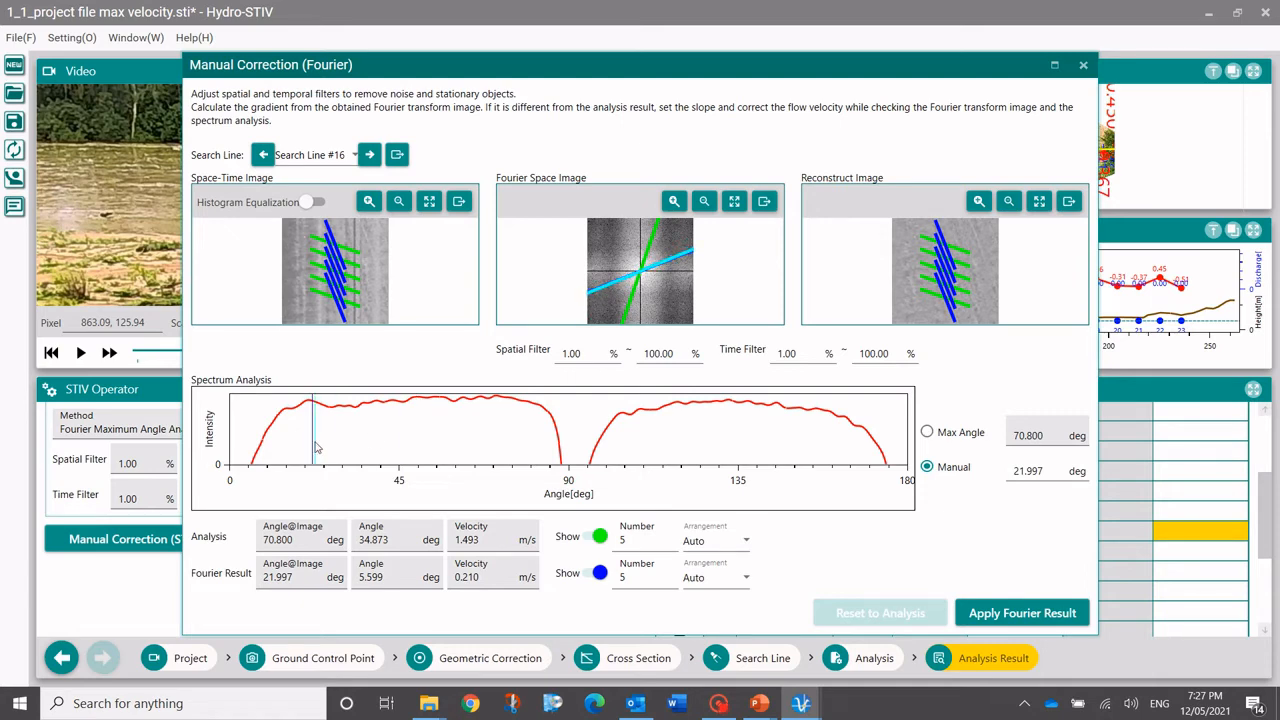
pyautogui.moveTo(318, 441); pyautogui.dragTo(458, 435)
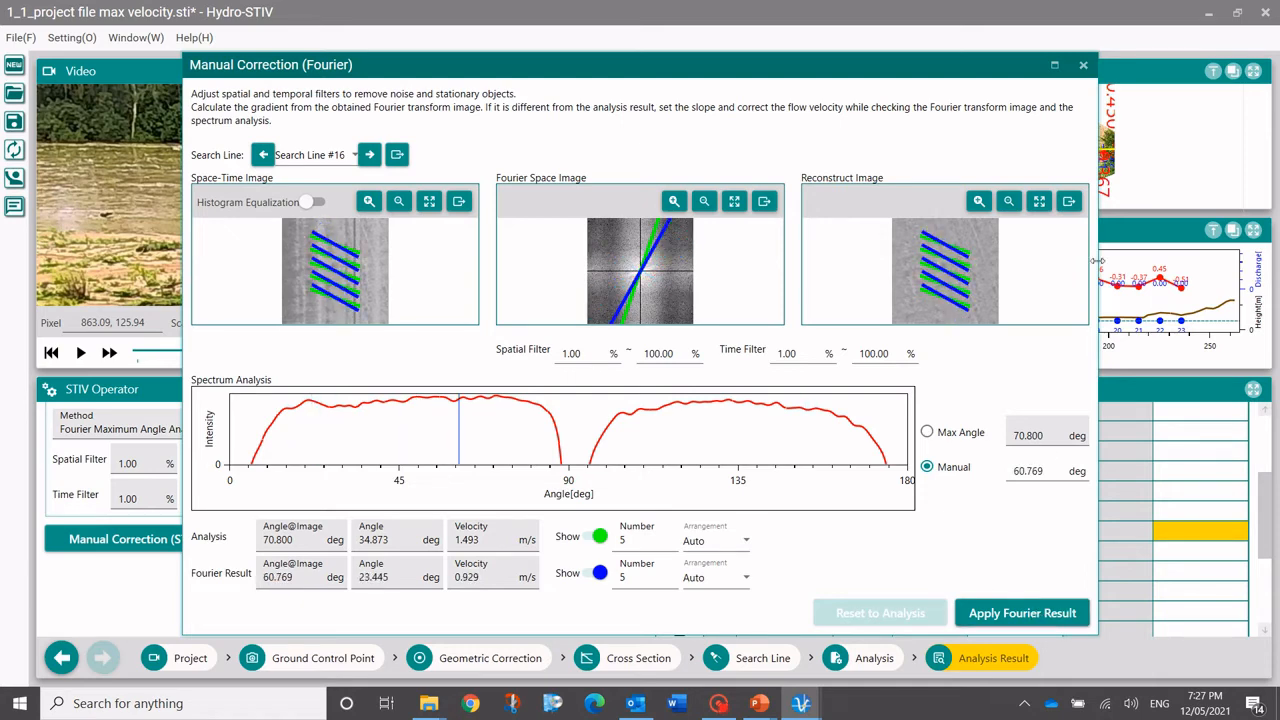
pyautogui.click(1084, 66)
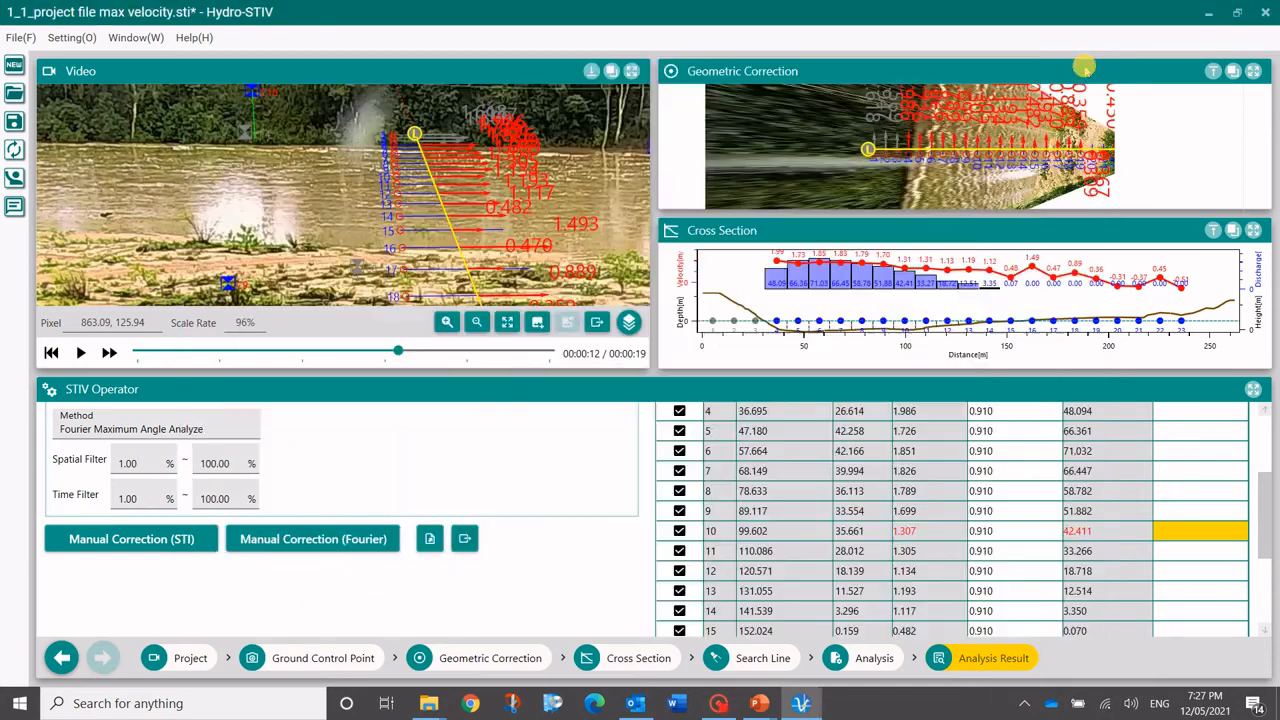
# Step: Look over the velocity overlay on the video, the batch and real-time processing options, and the analysis summary
pyautogui.scroll(-5, 351, 238)
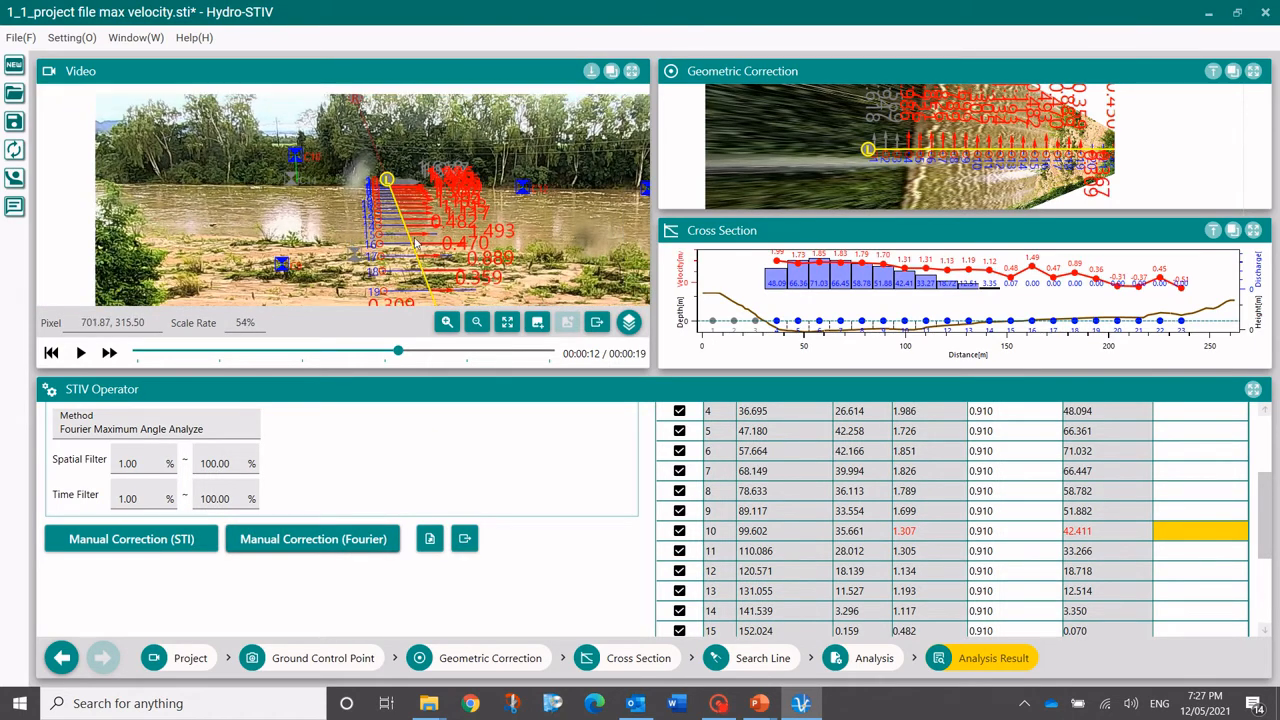
pyautogui.scroll(-1, 371, 208)
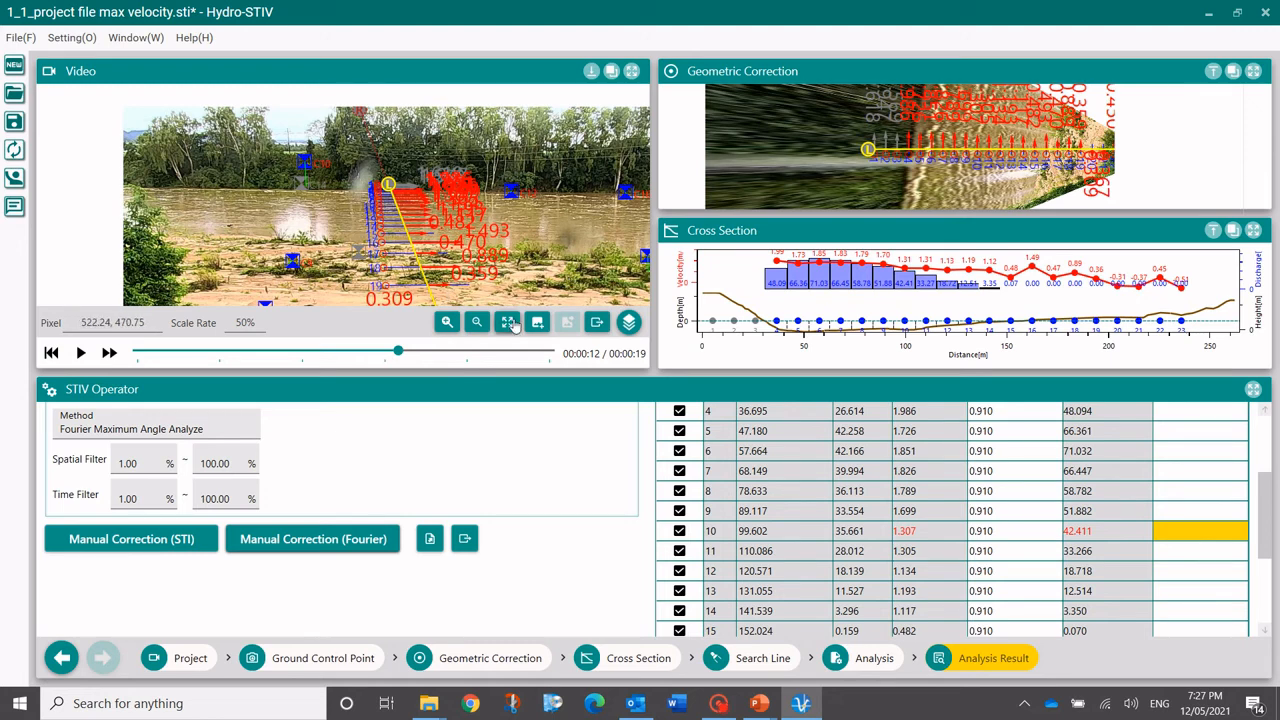
pyautogui.click(130, 37)
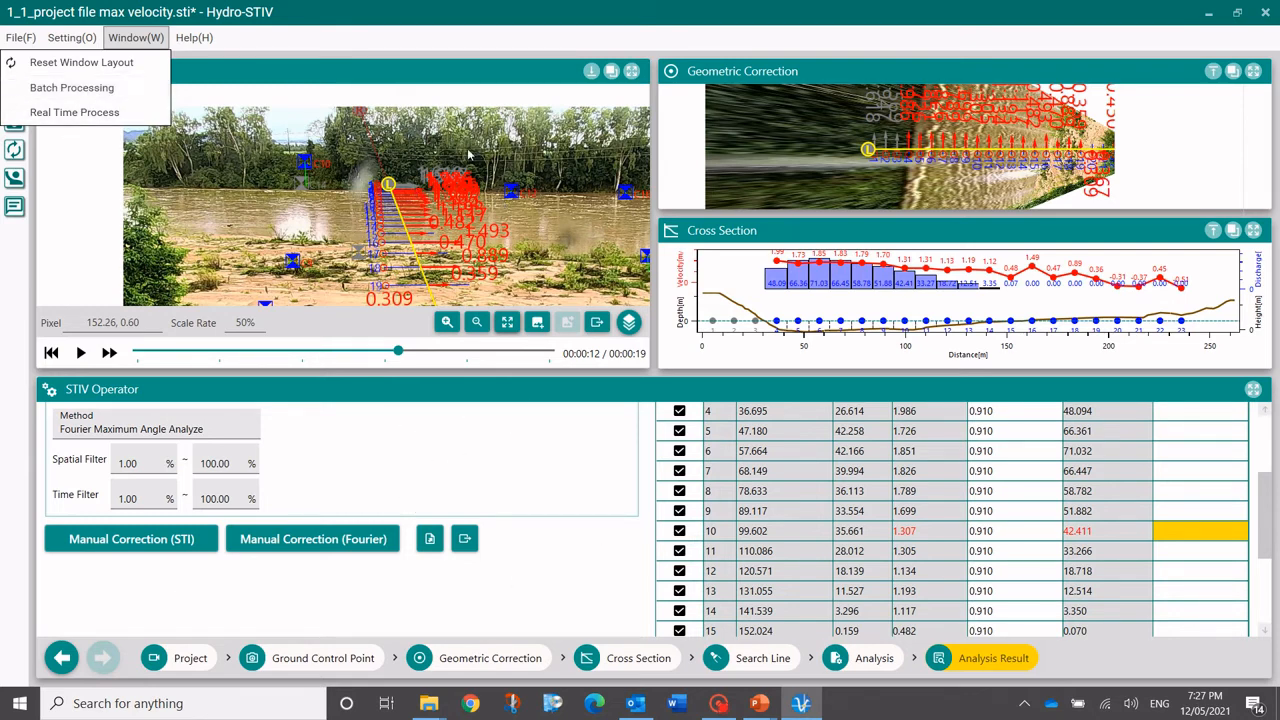
pyautogui.click(425, 40)
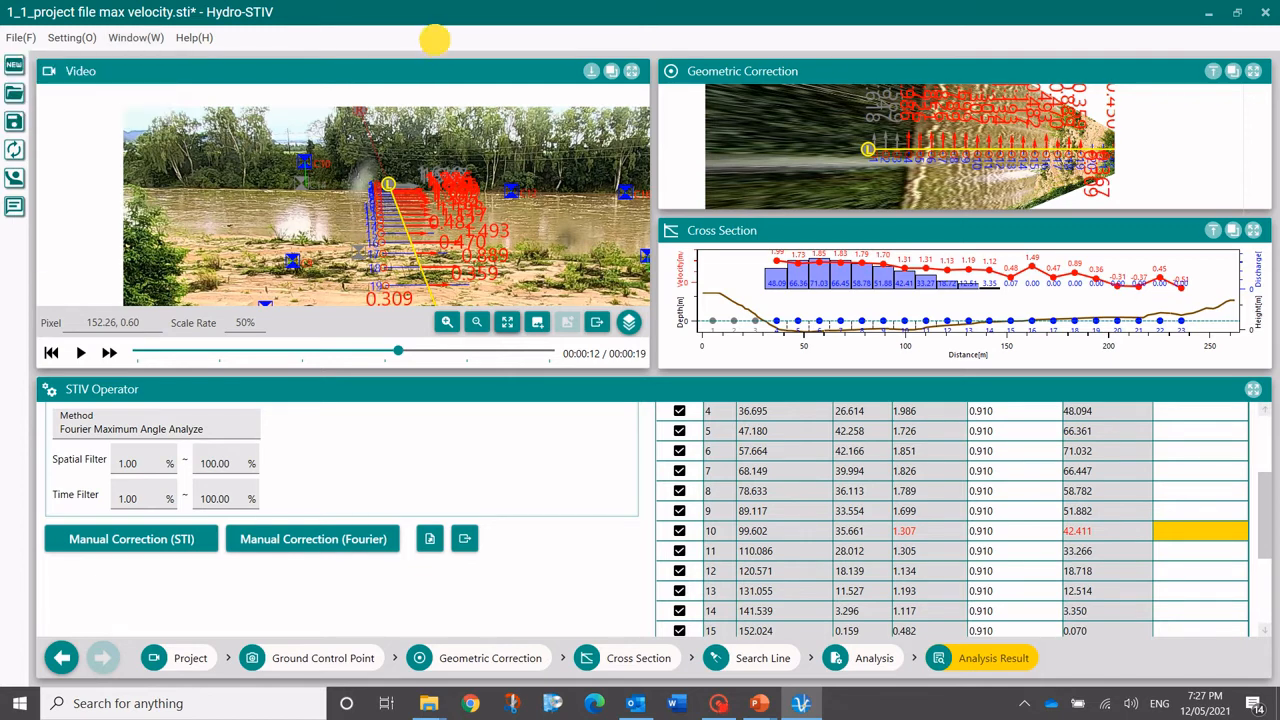
pyautogui.click(681, 431)
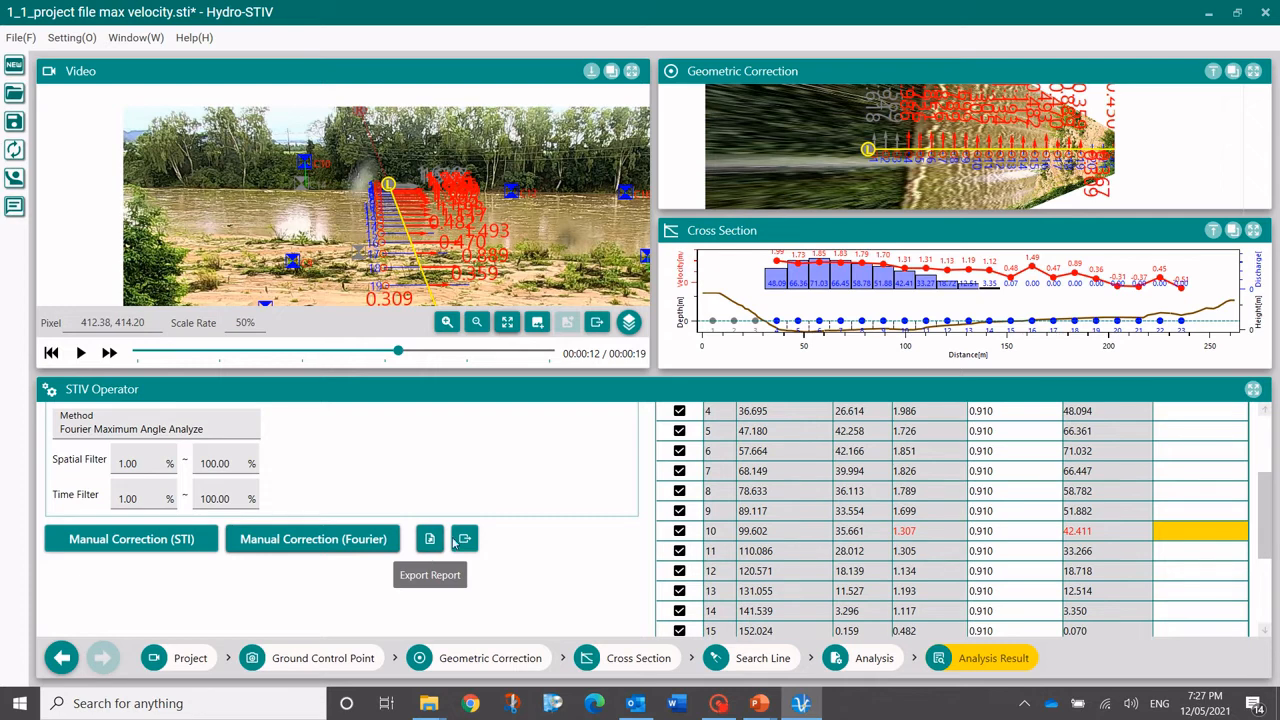
pyautogui.scroll(3, 567, 483)
pyautogui.scroll(1, 505, 510)
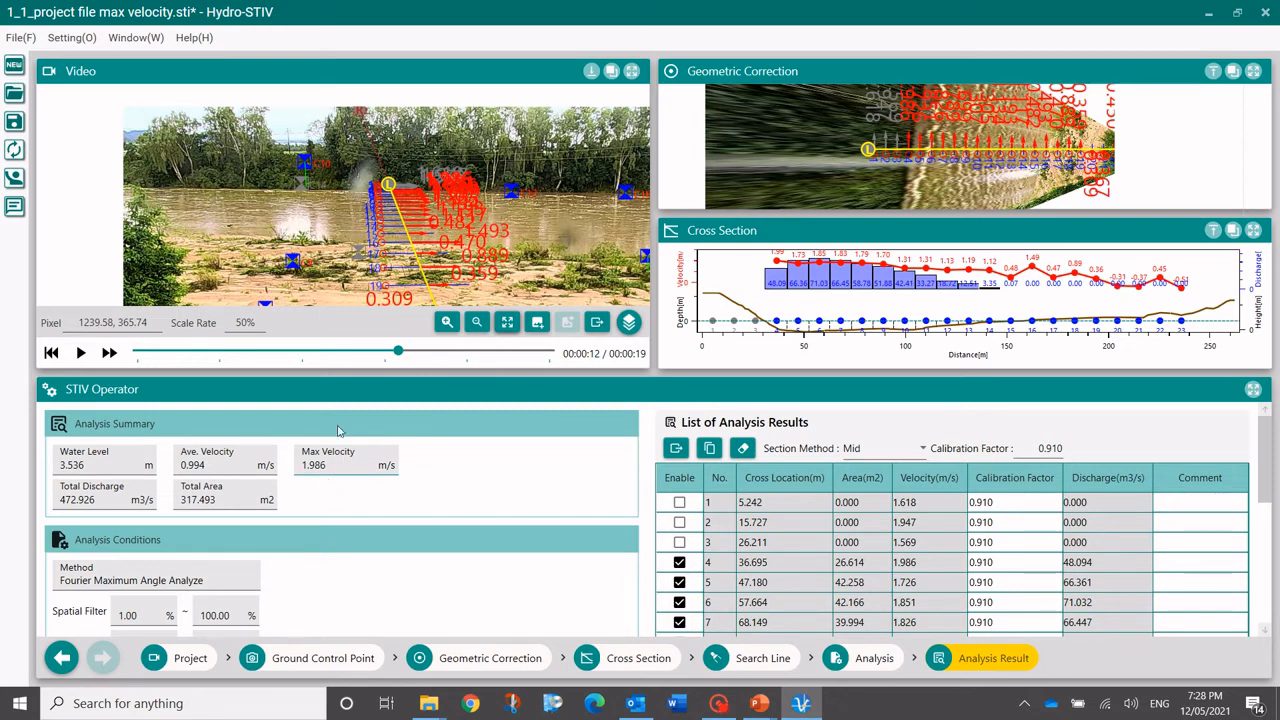
# Step: Open the project west norm from the desktop folder WN 1, discarding the unsaved changes to the current project
pyautogui.click(17, 39)
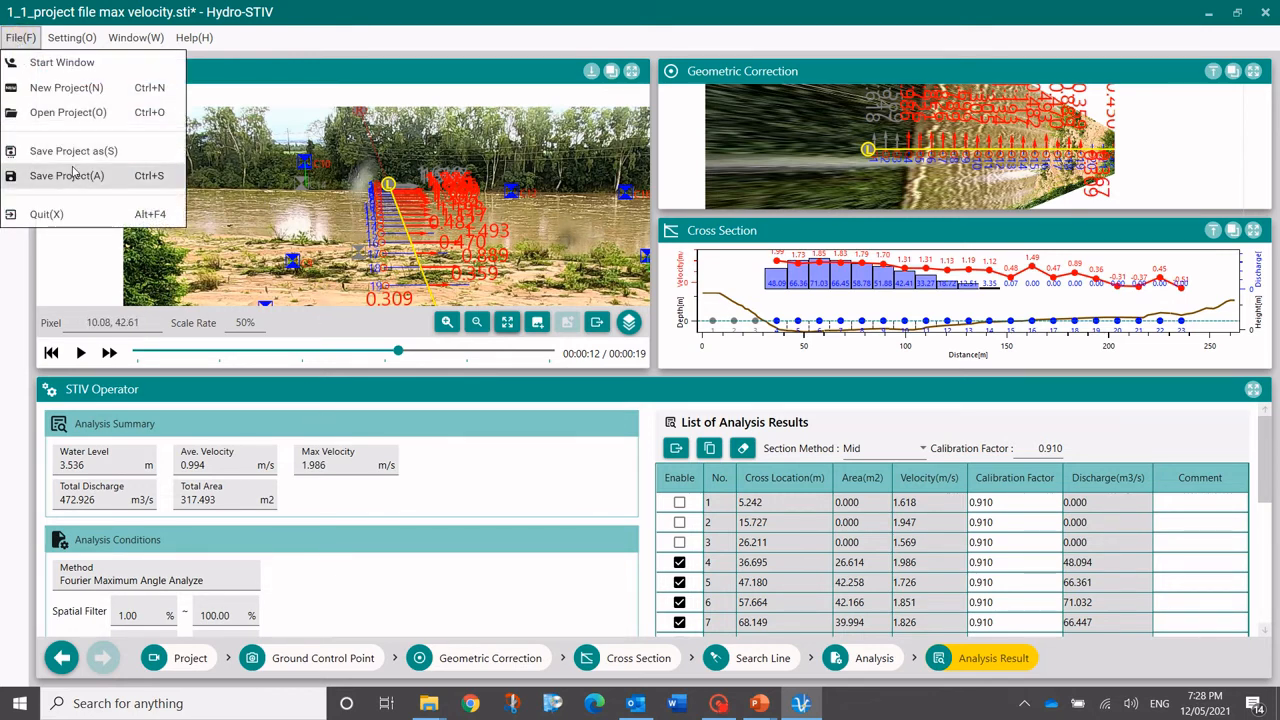
pyautogui.click(60, 115)
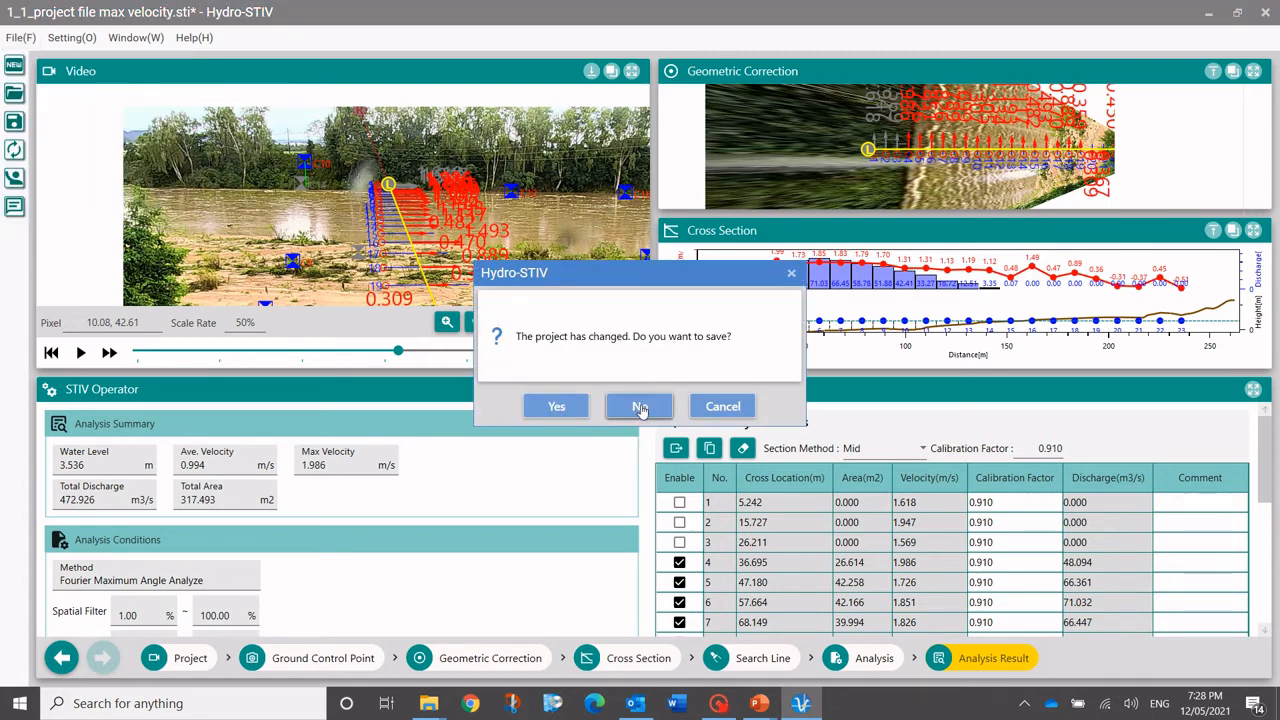
pyautogui.click(641, 409)
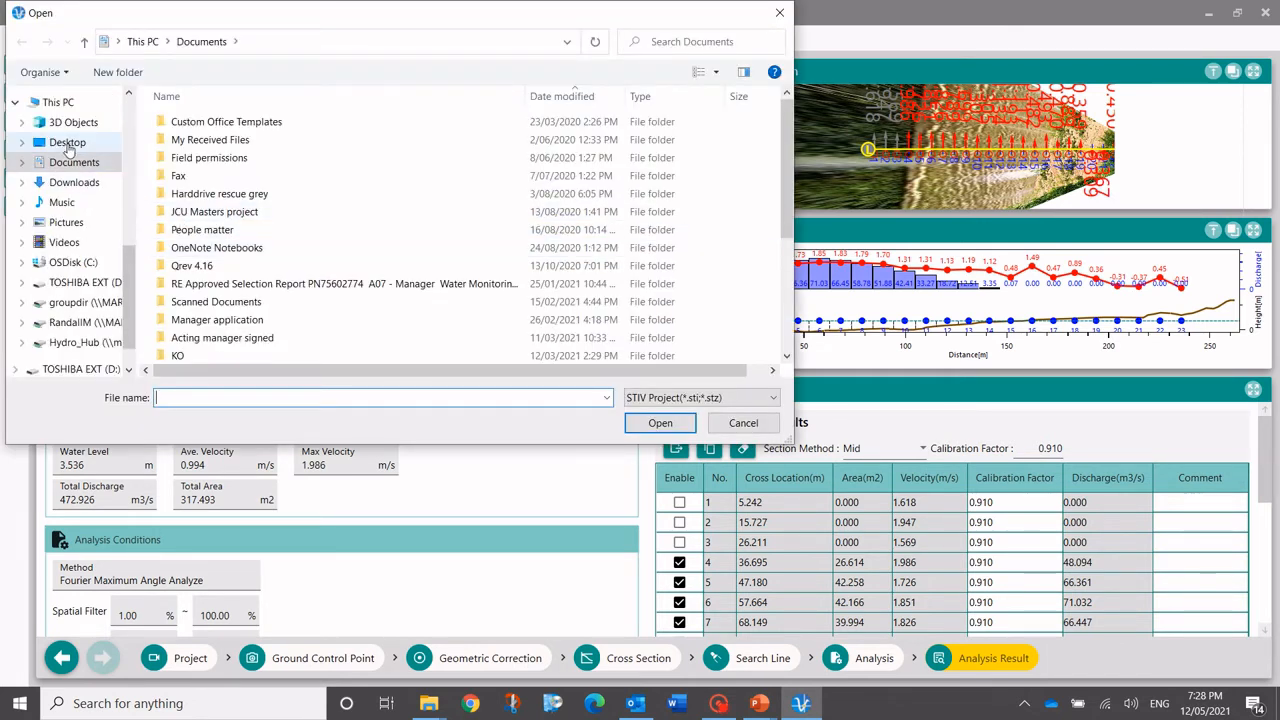
pyautogui.click(68, 146)
pyautogui.scroll(-1, 230, 265)
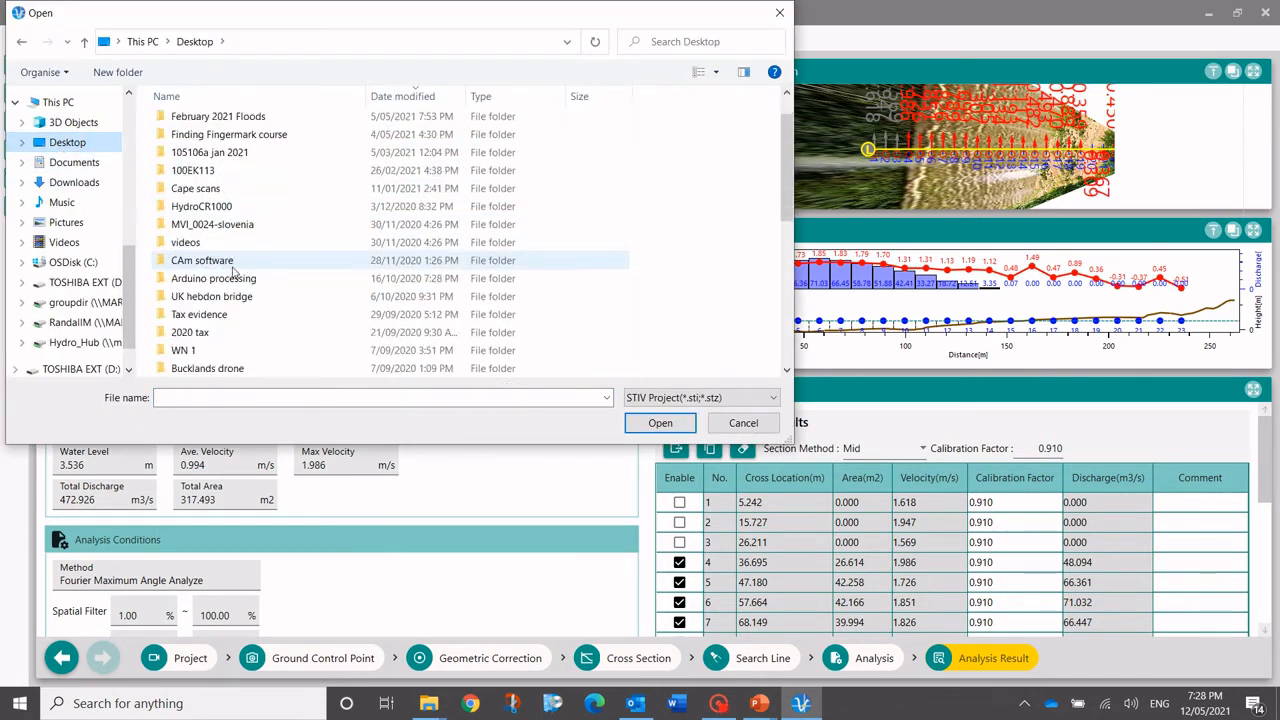
pyautogui.scroll(-1, 233, 270)
pyautogui.doubleClick(206, 289)
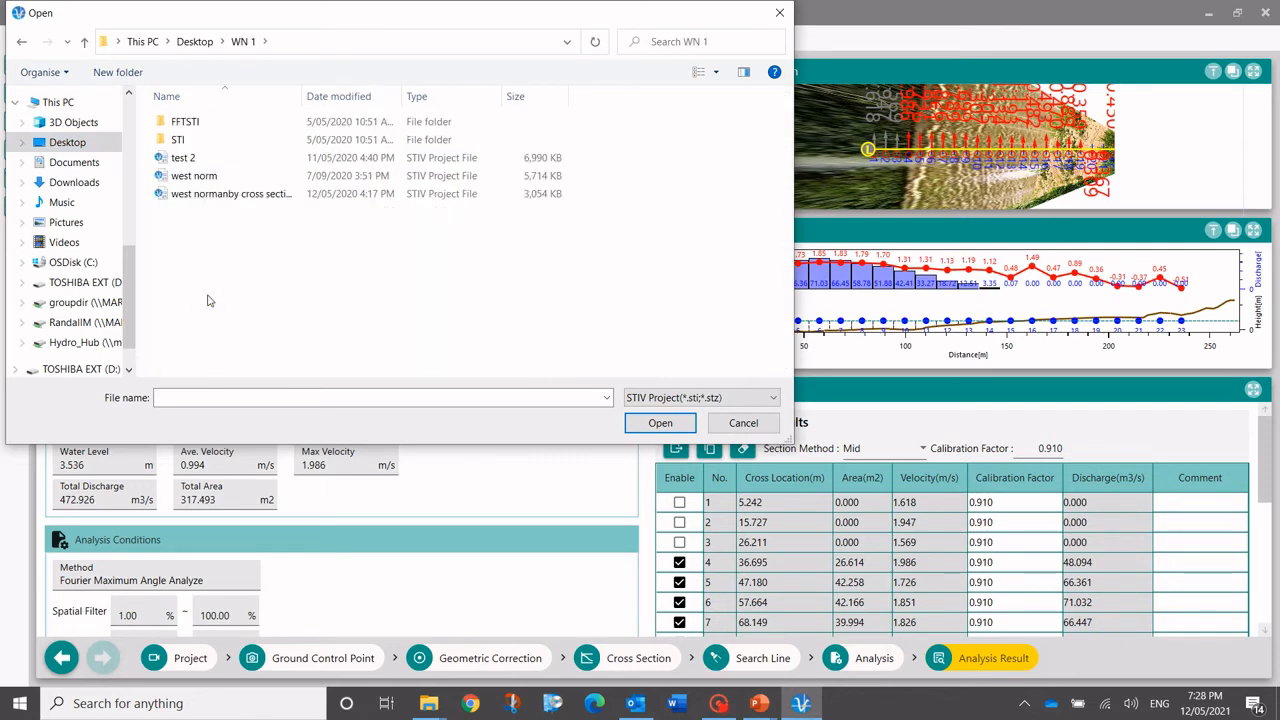
pyautogui.doubleClick(198, 176)
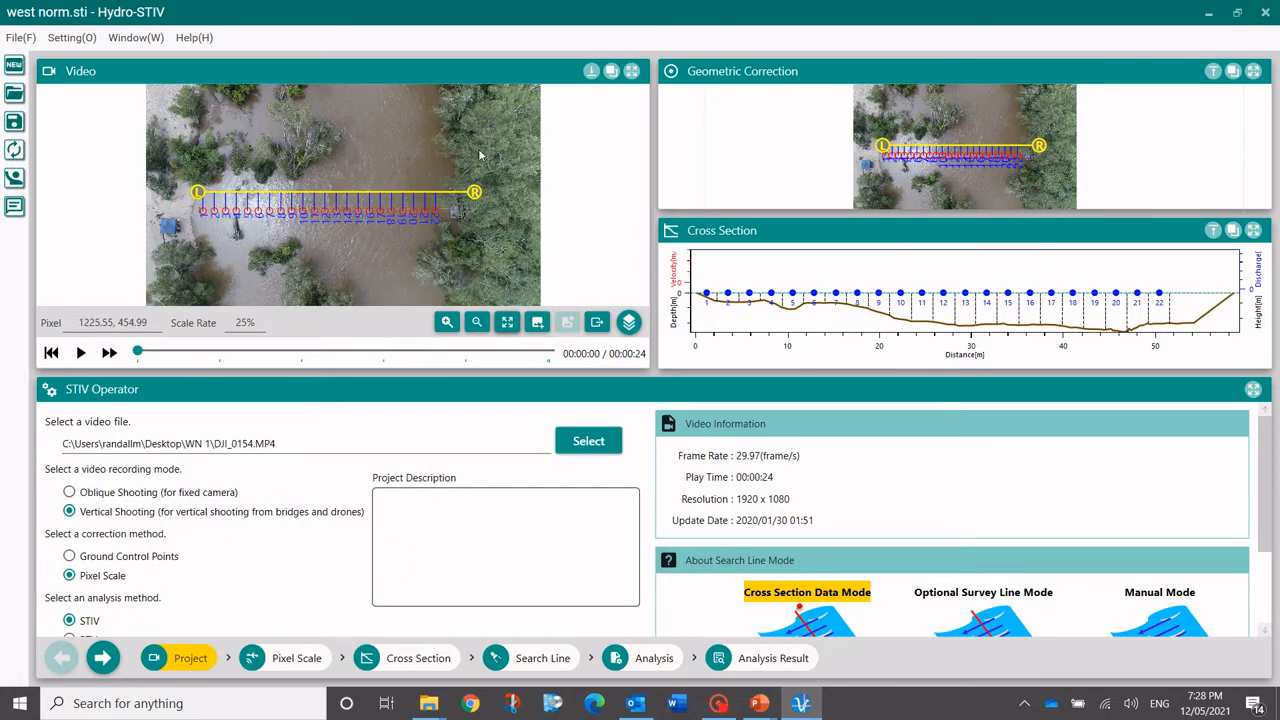
# Step: Watch the whole drone video with its search lines in an enlarged view and restore the window layout
pyautogui.click(632, 72)
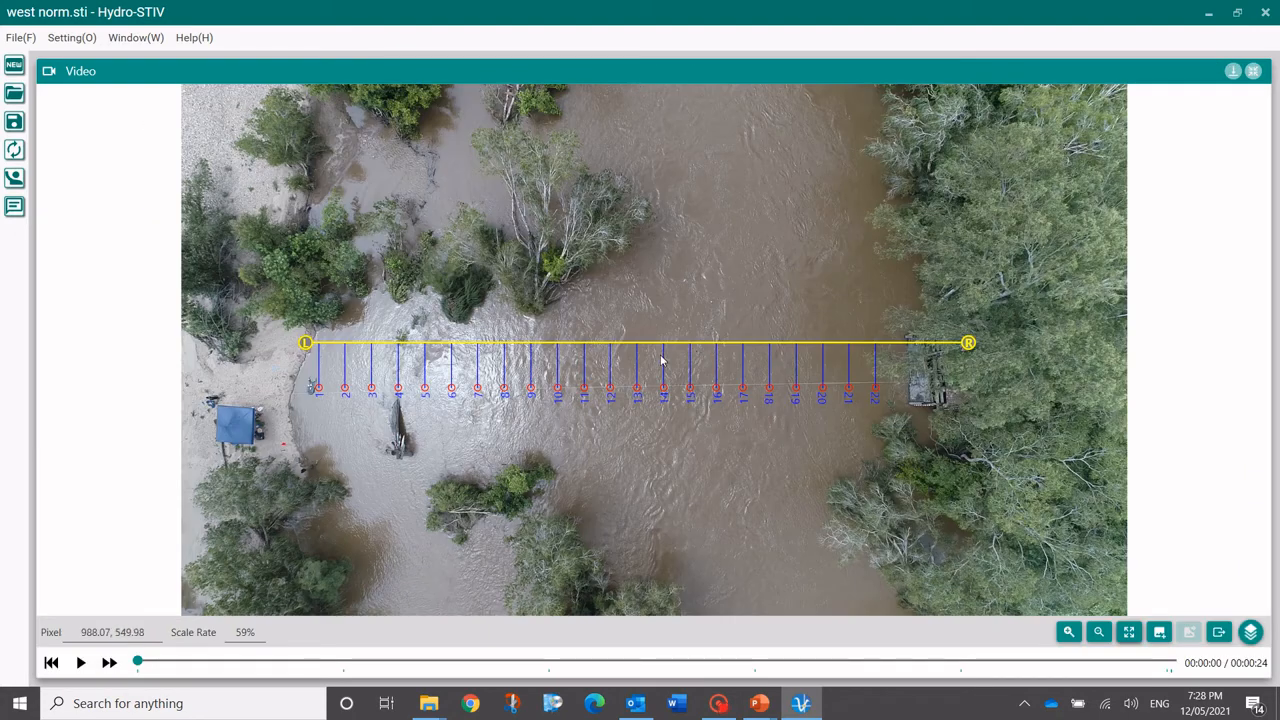
pyautogui.scroll(3, 708, 360)
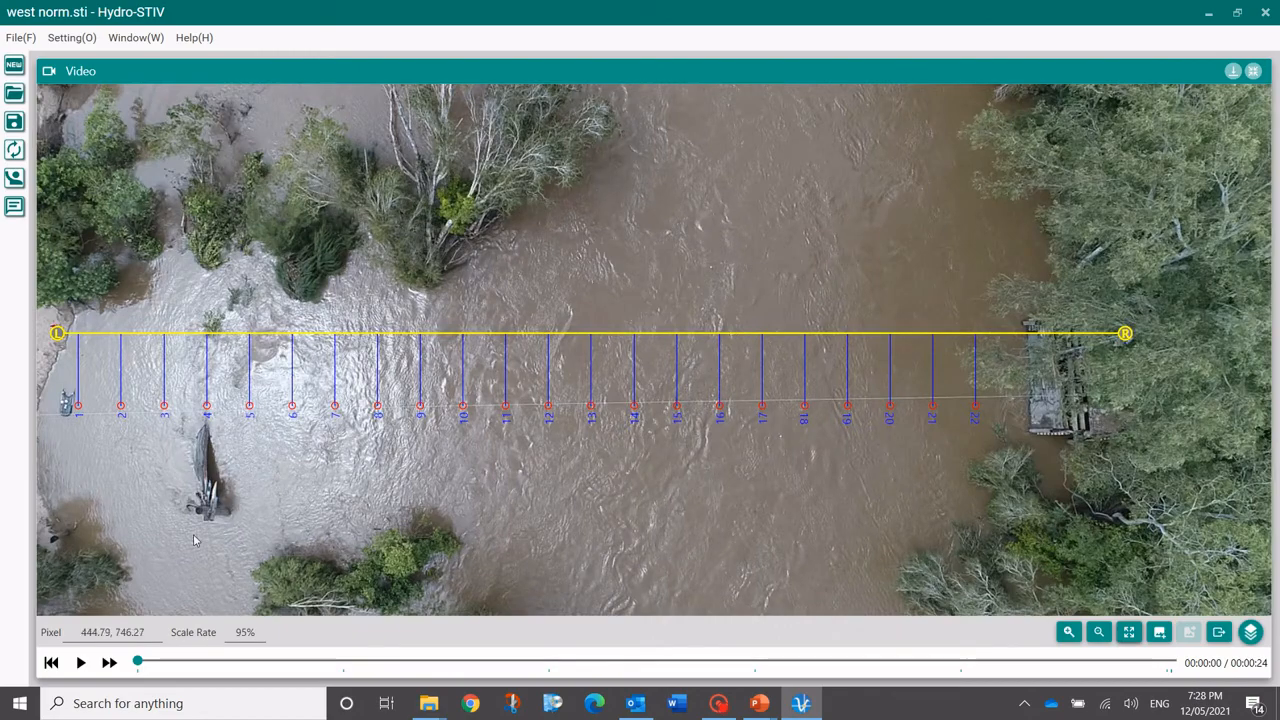
pyautogui.click(80, 664)
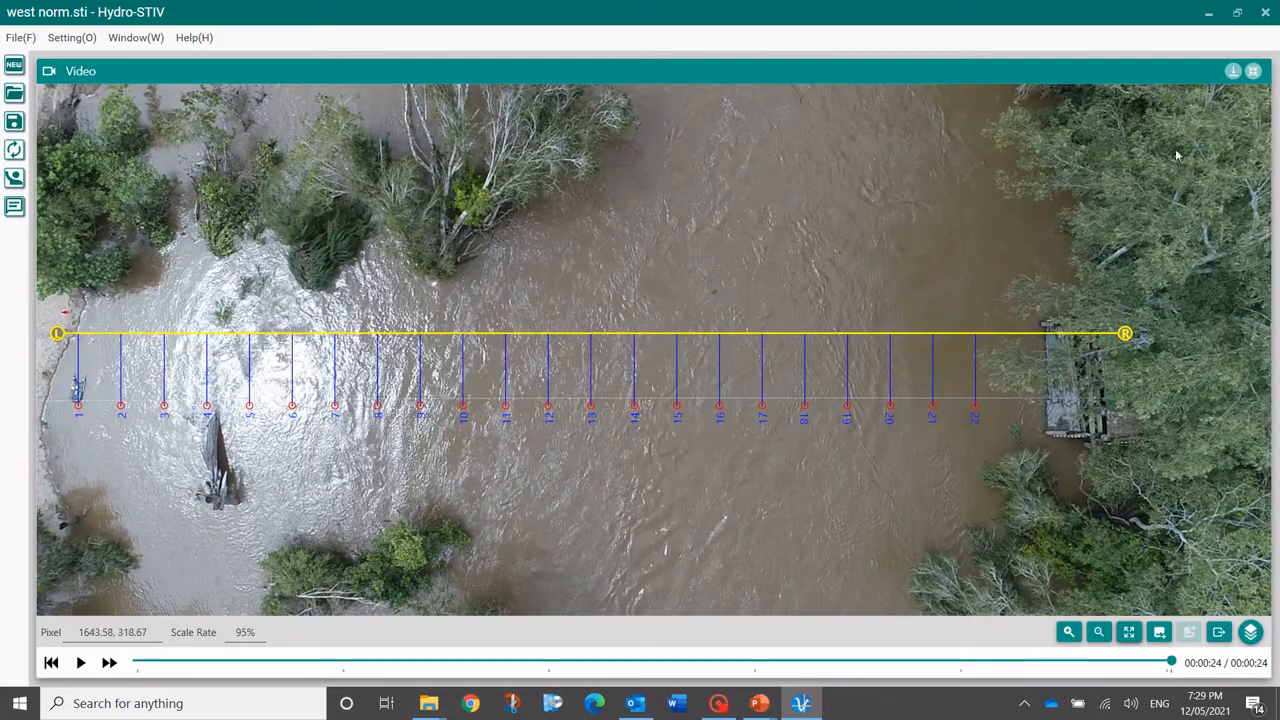
pyautogui.click(1253, 71)
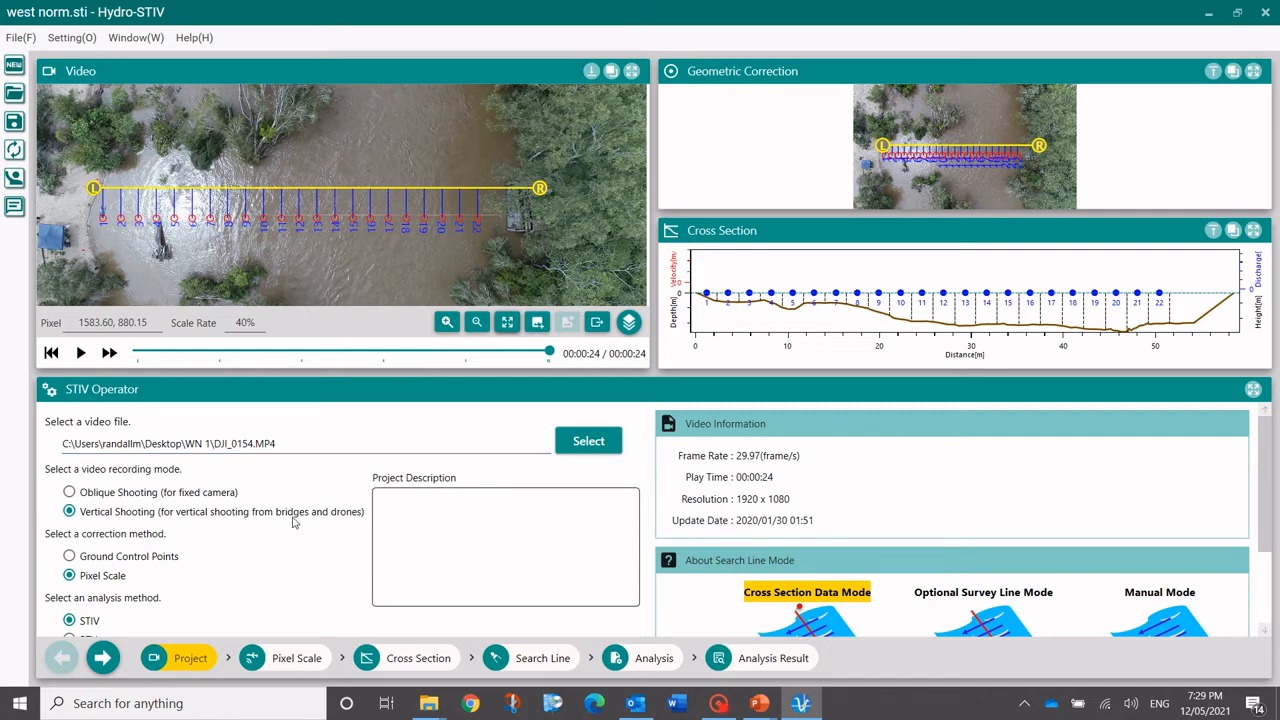
# Step: Look over the project's recording, correction, analysis and search line modes and open the pixel scale settings
pyautogui.scroll(-3, 293, 522)
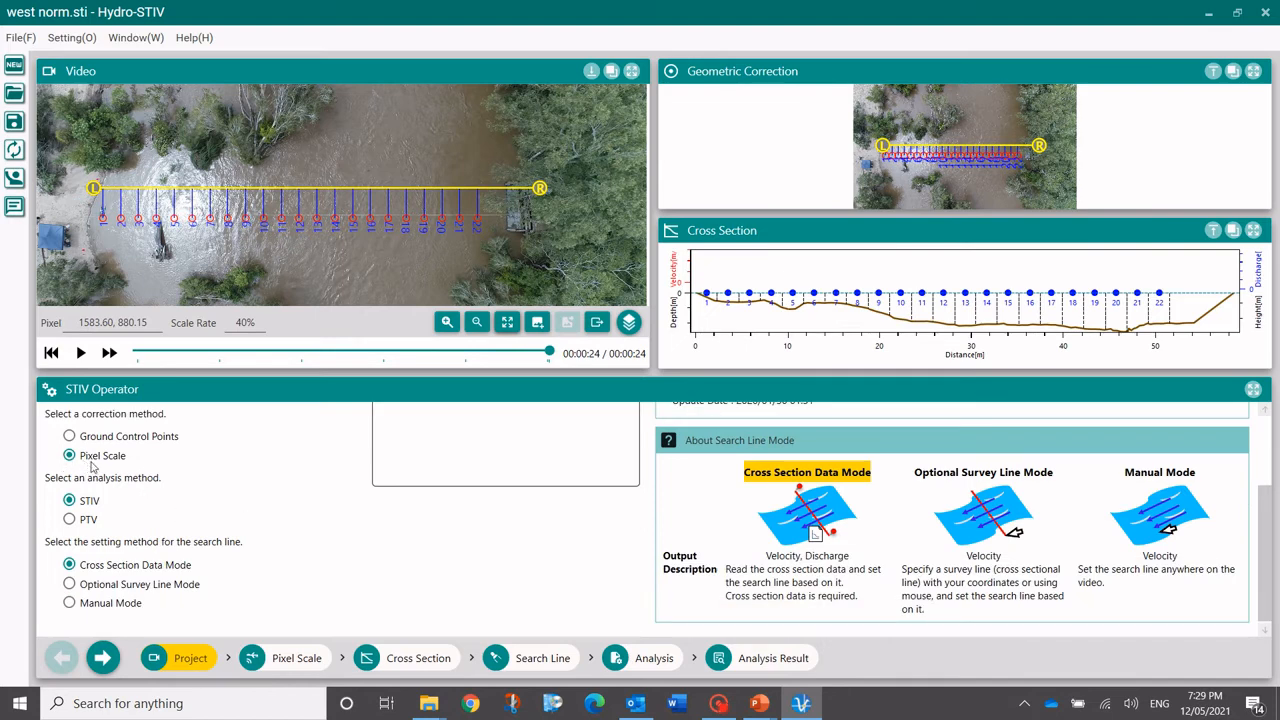
pyautogui.scroll(1, 90, 474)
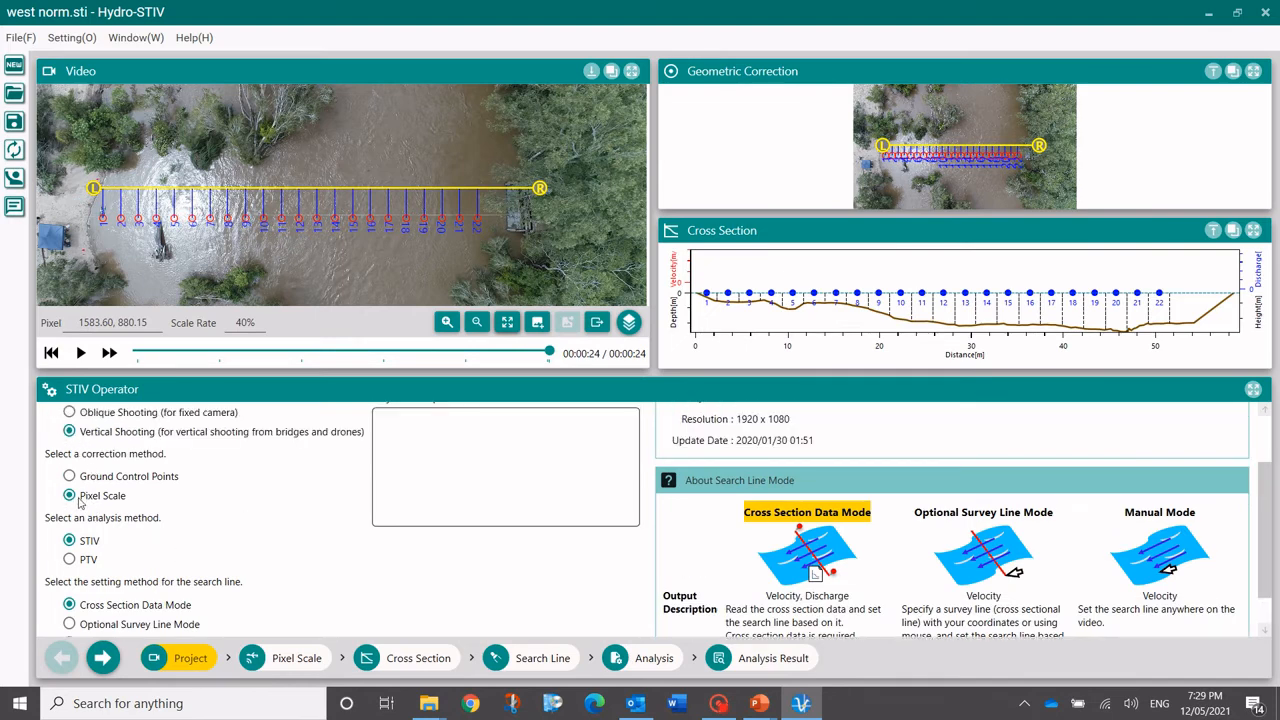
pyautogui.click(287, 660)
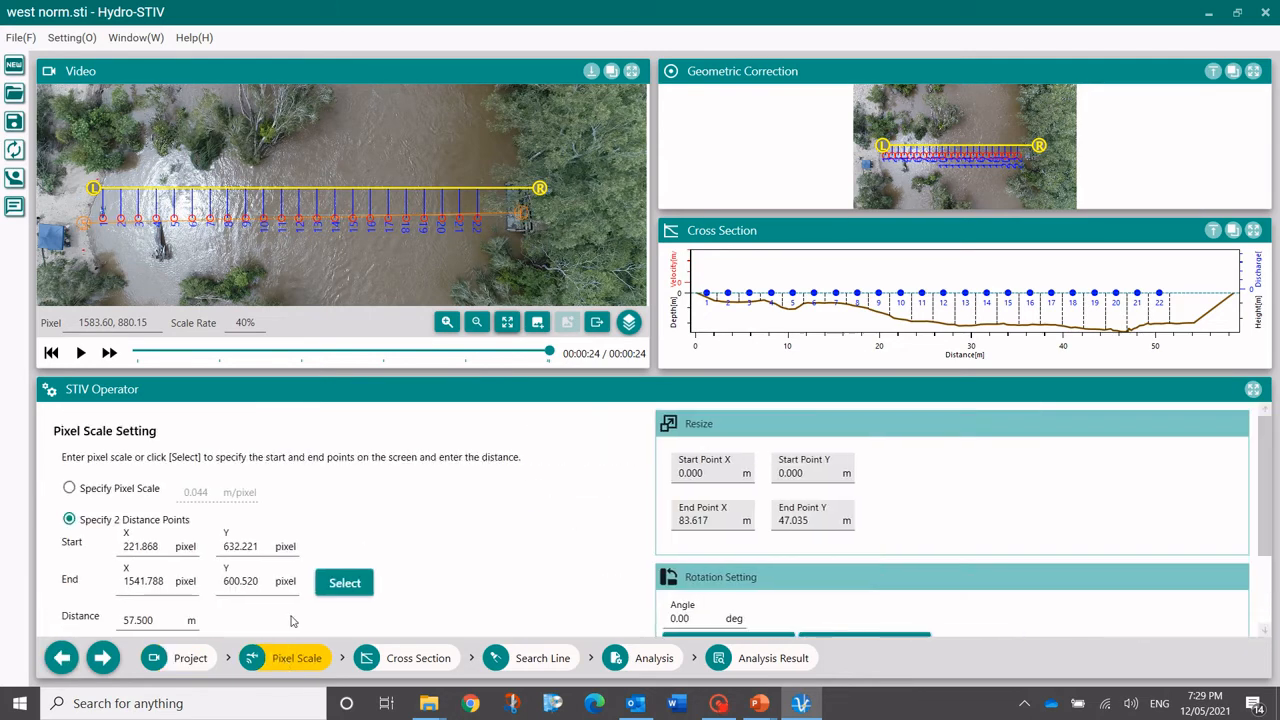
pyautogui.scroll(-1, 303, 508)
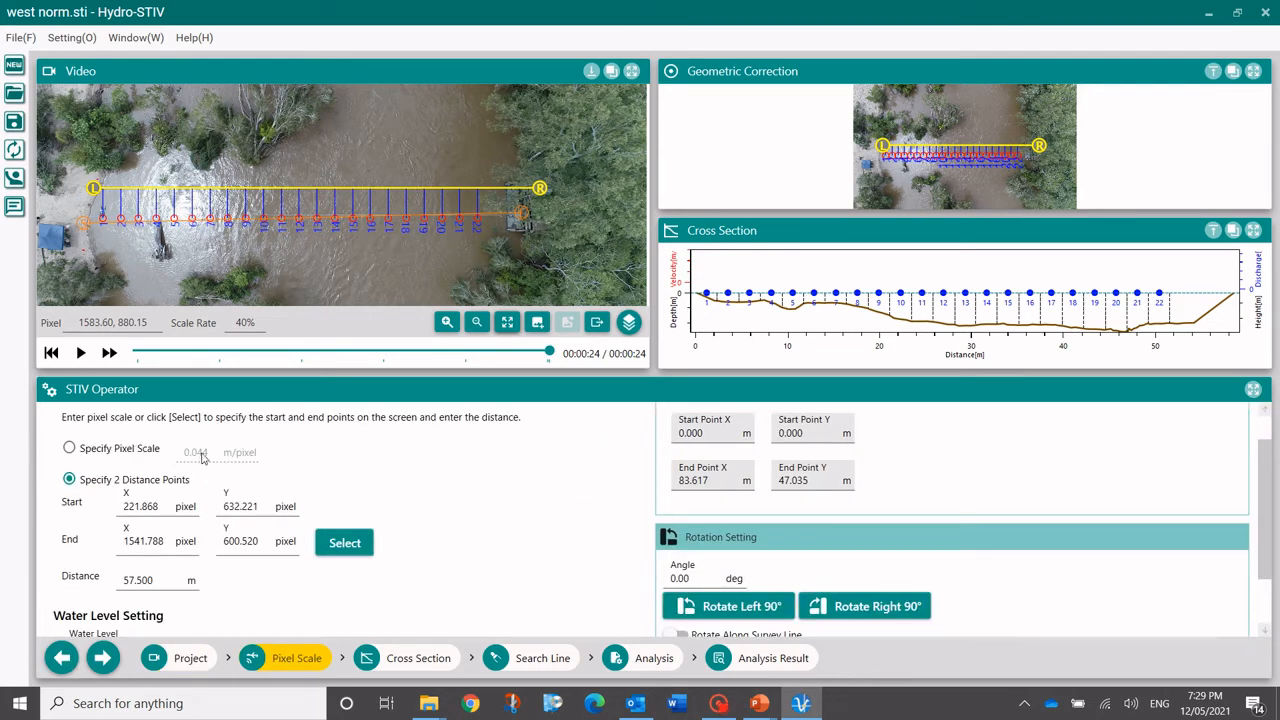
# Step: Try specifying the pixel scale directly, accepting that correction and analysis results are cleared, and return to two distance points
pyautogui.click(70, 449)
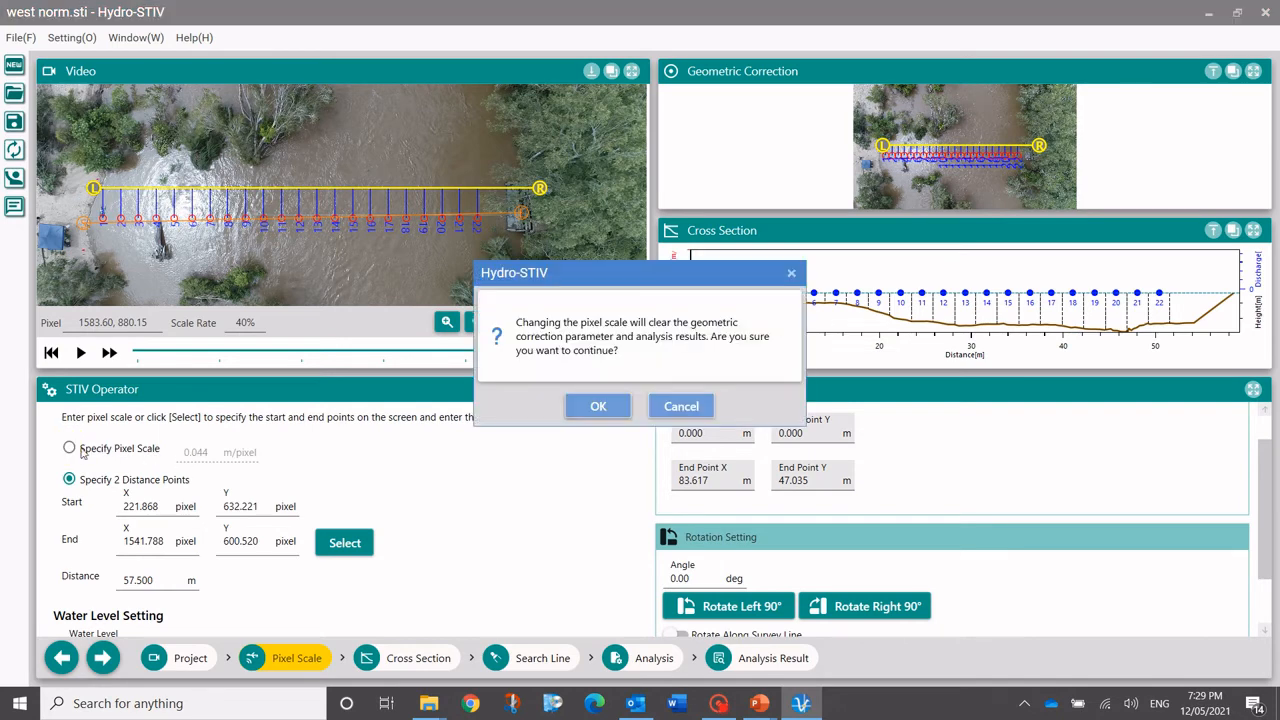
pyautogui.click(579, 407)
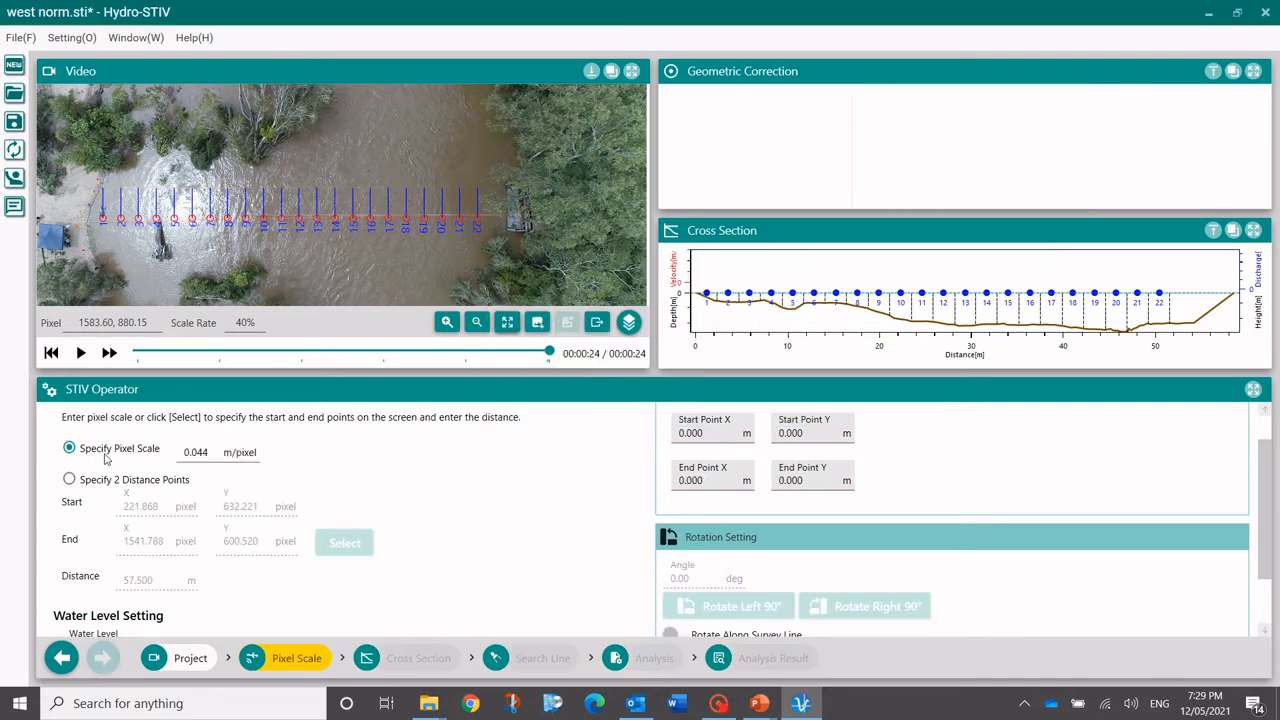
pyautogui.click(70, 480)
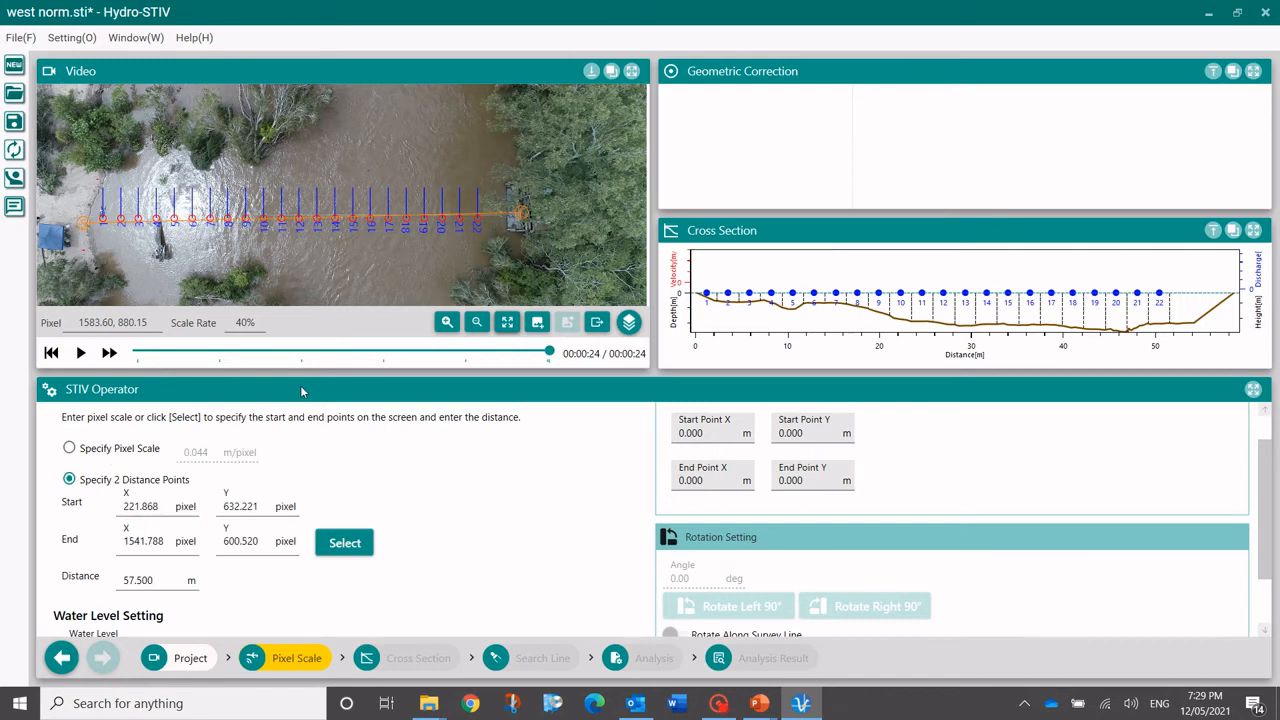
# Step: Redefine the pixel scale distance points across the river, from about (261, 543) at the sandy bank to about (1498, 529) at the jetty
pyautogui.scroll(1, 363, 487)
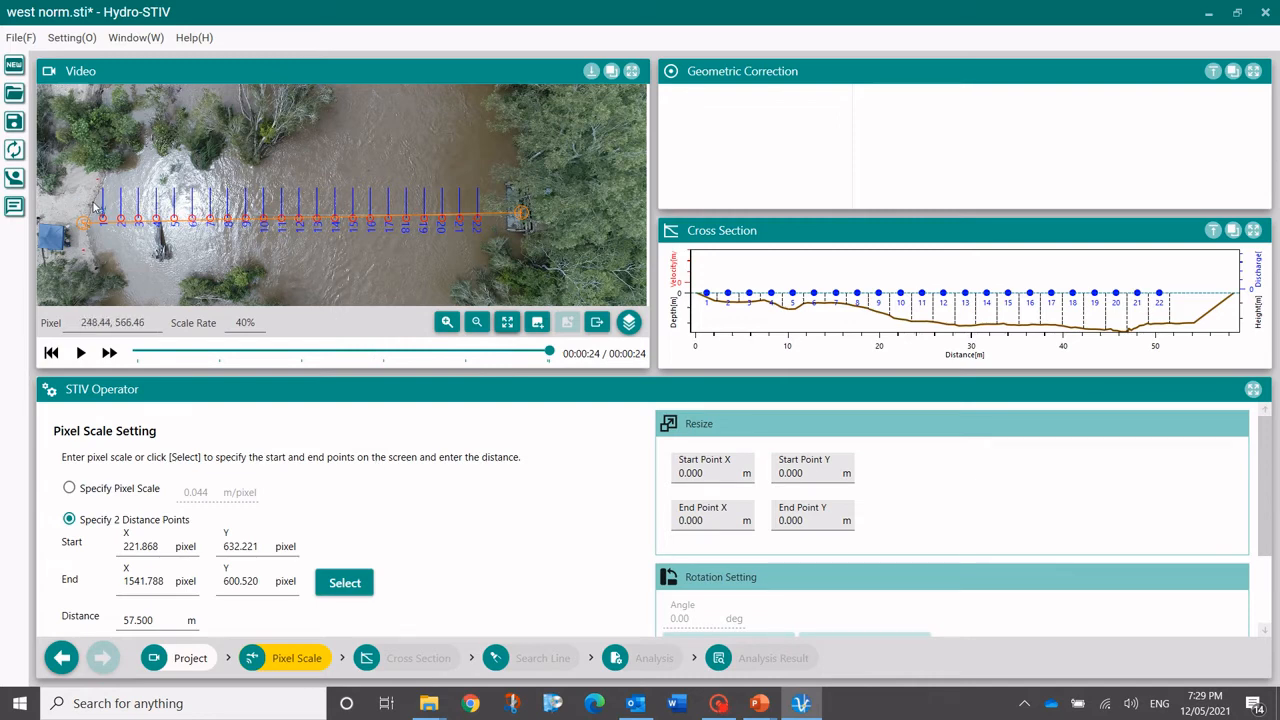
pyautogui.moveTo(93, 202); pyautogui.dragTo(156, 205)
pyautogui.click(344, 583)
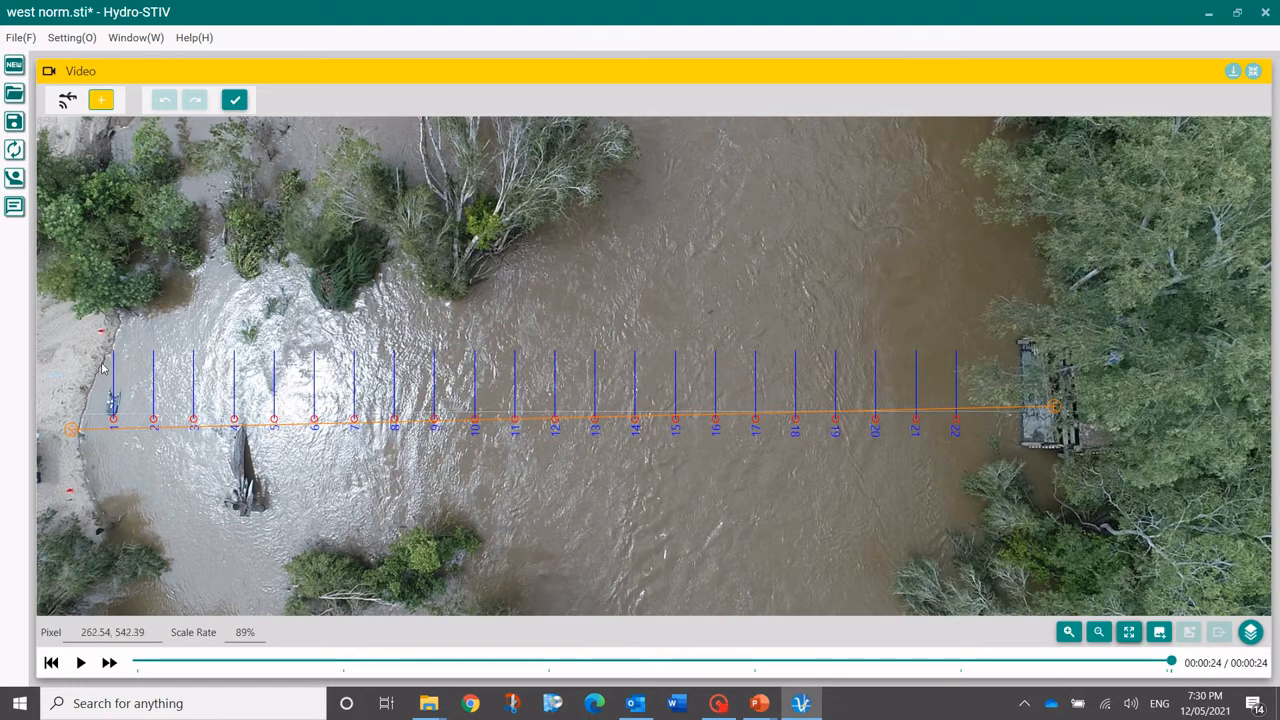
pyautogui.moveTo(100, 369); pyautogui.dragTo(1021, 352)
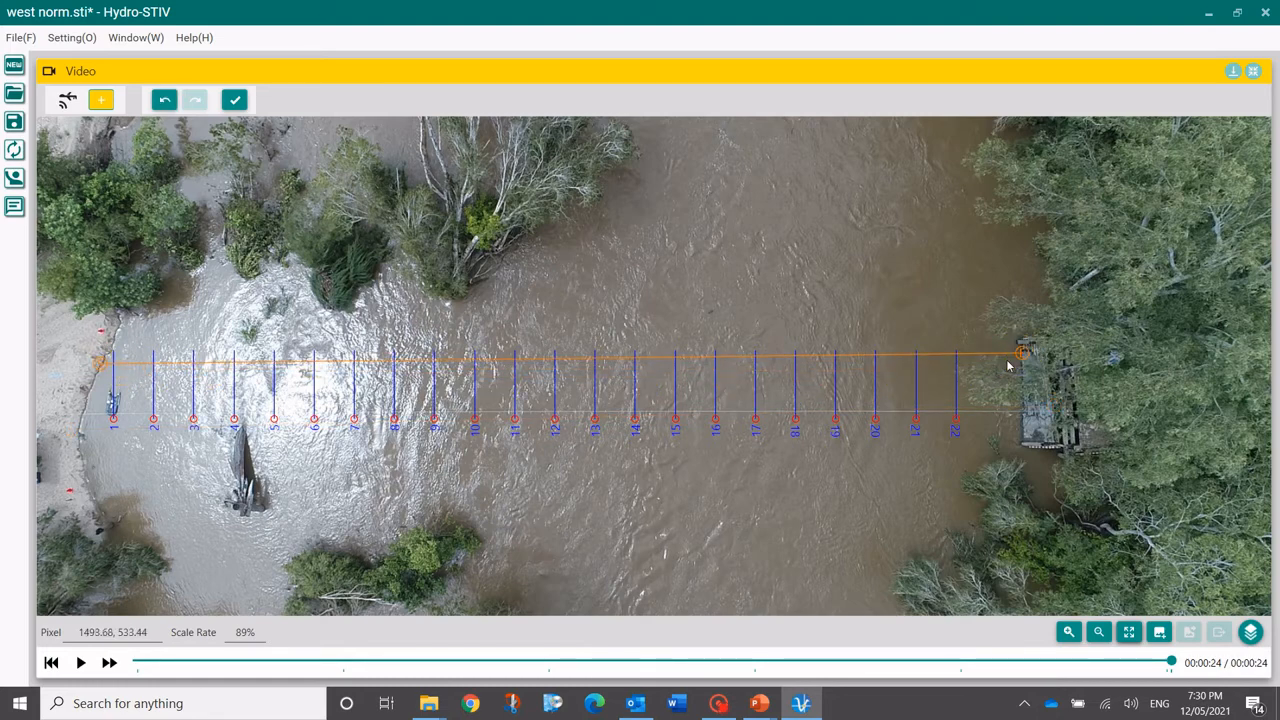
pyautogui.click(234, 99)
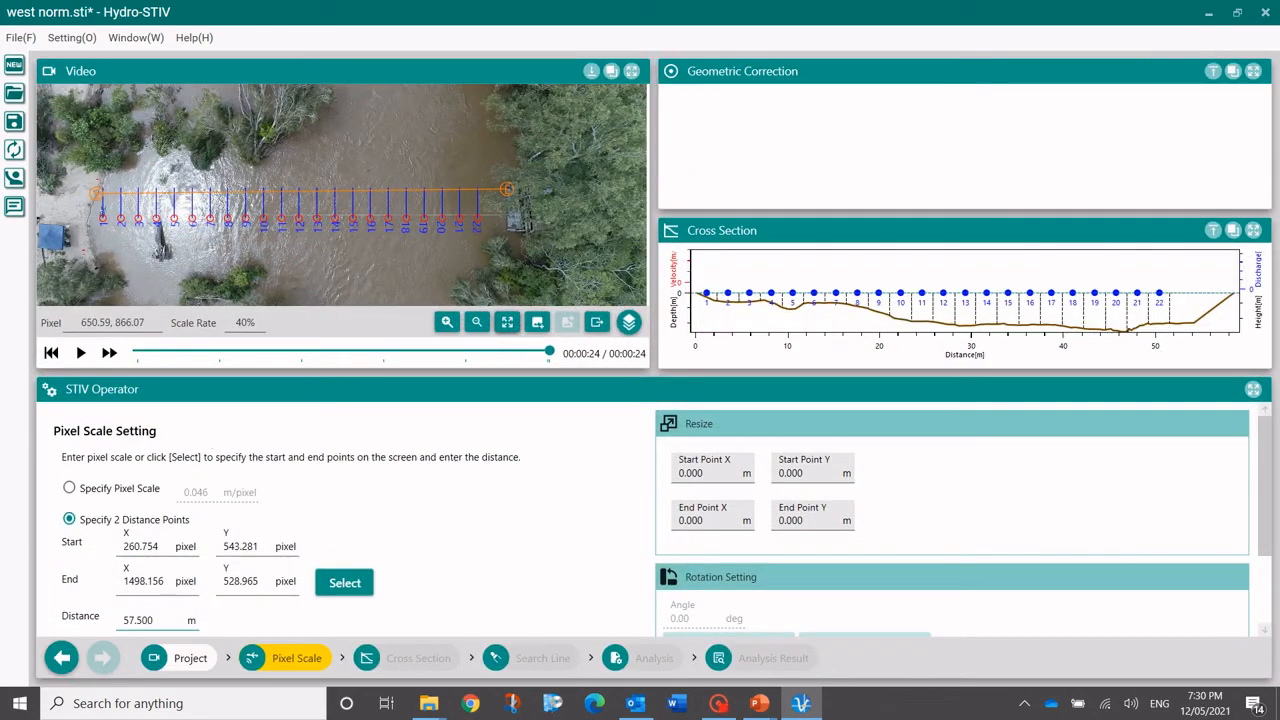
# Step: Examine the distance line and the red bank markers close up in the enlarged video, and restore the window layout
pyautogui.scroll(-1, 222, 622)
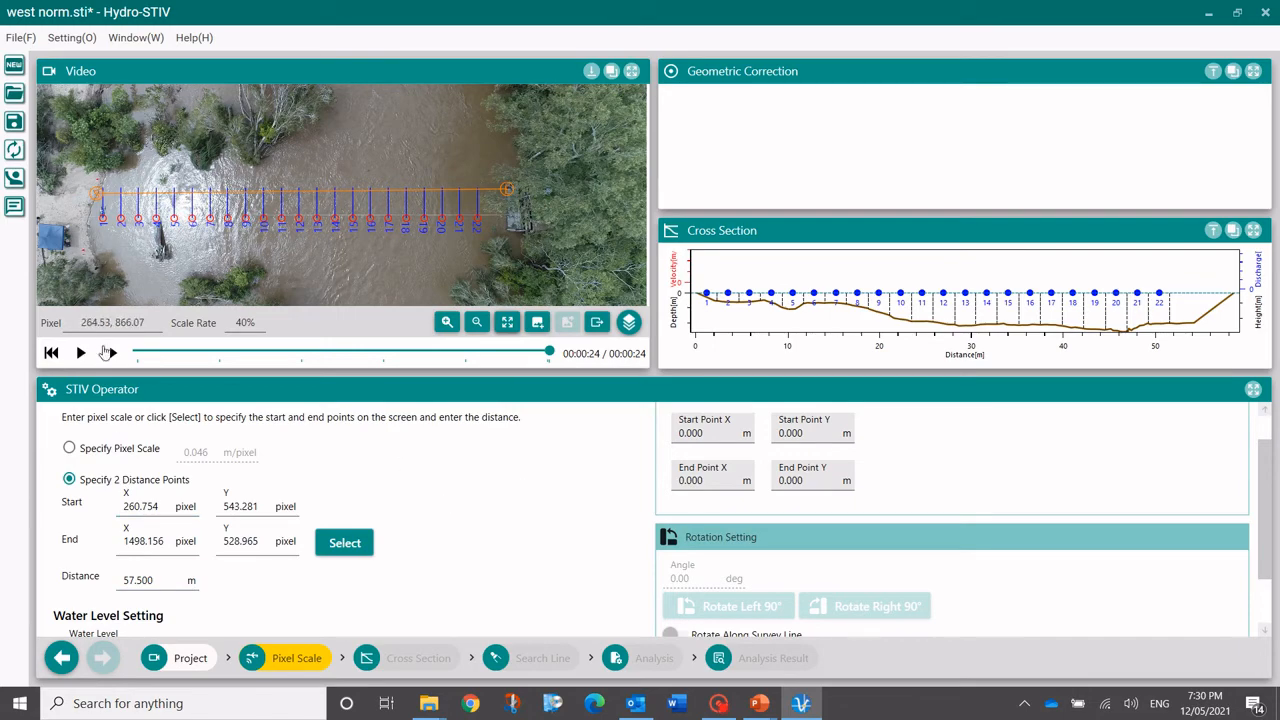
pyautogui.scroll(5, 96, 180)
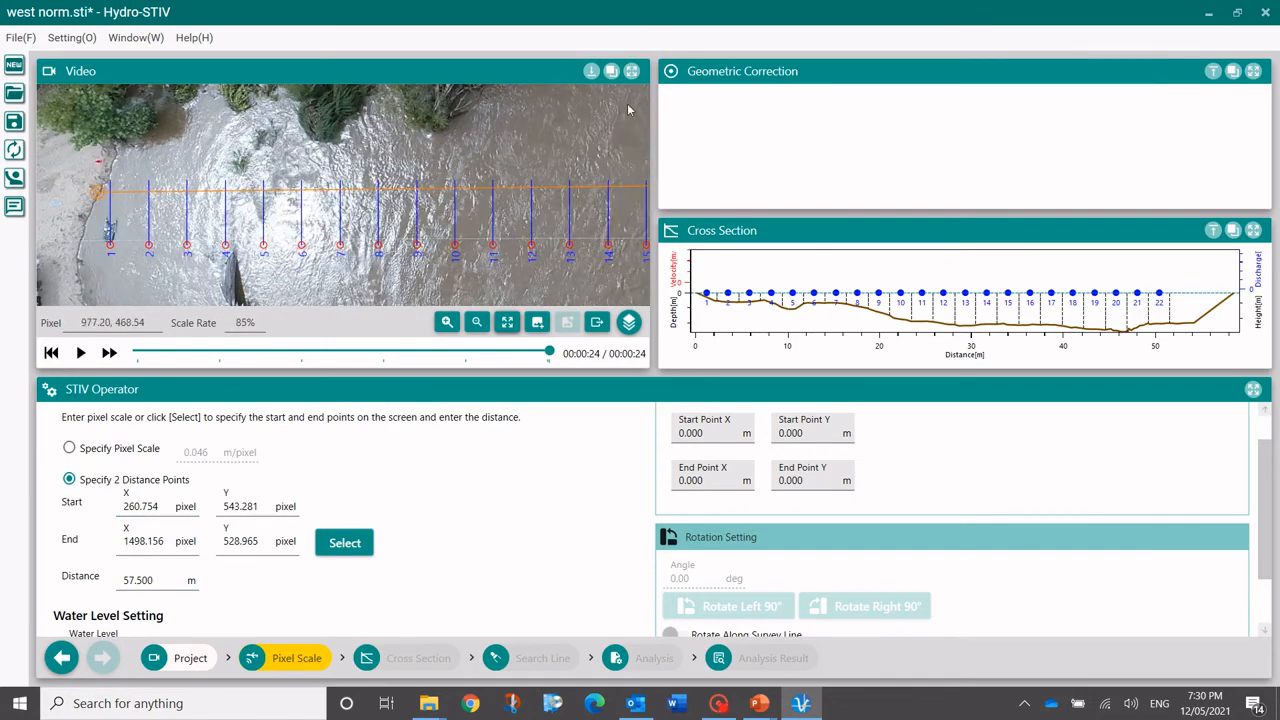
pyautogui.click(632, 72)
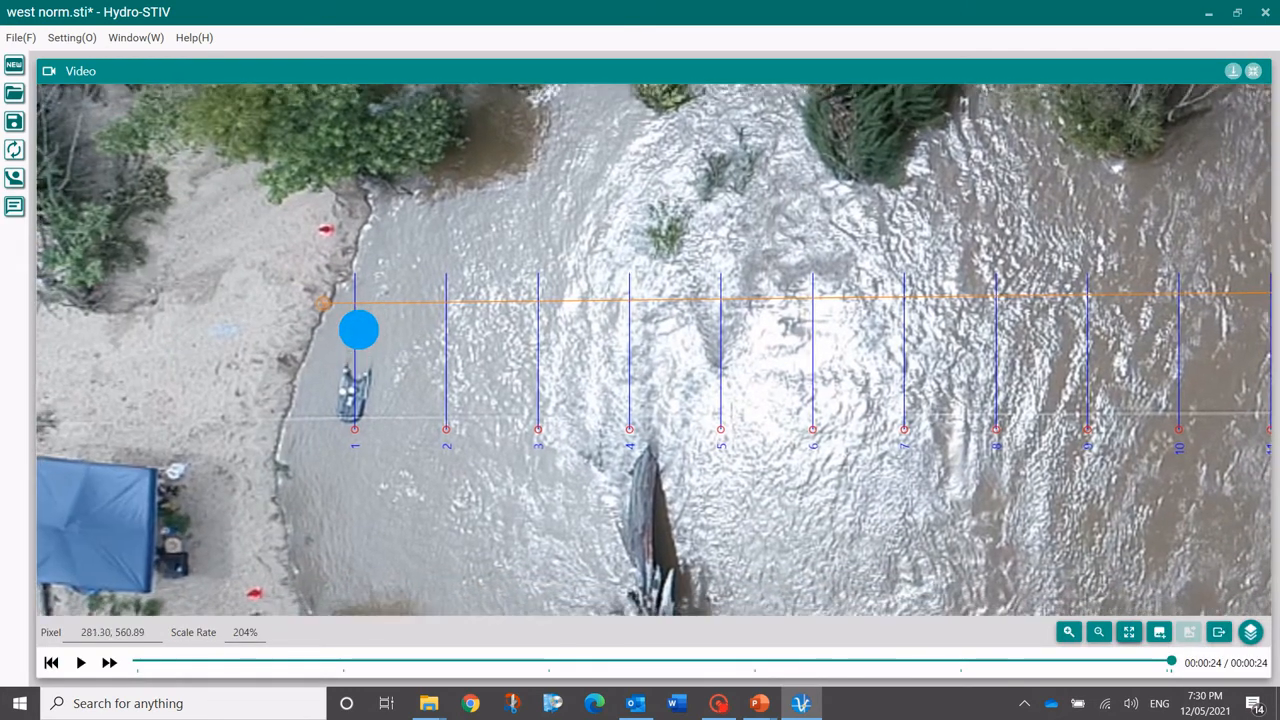
pyautogui.moveTo(359, 330); pyautogui.dragTo(363, 320)
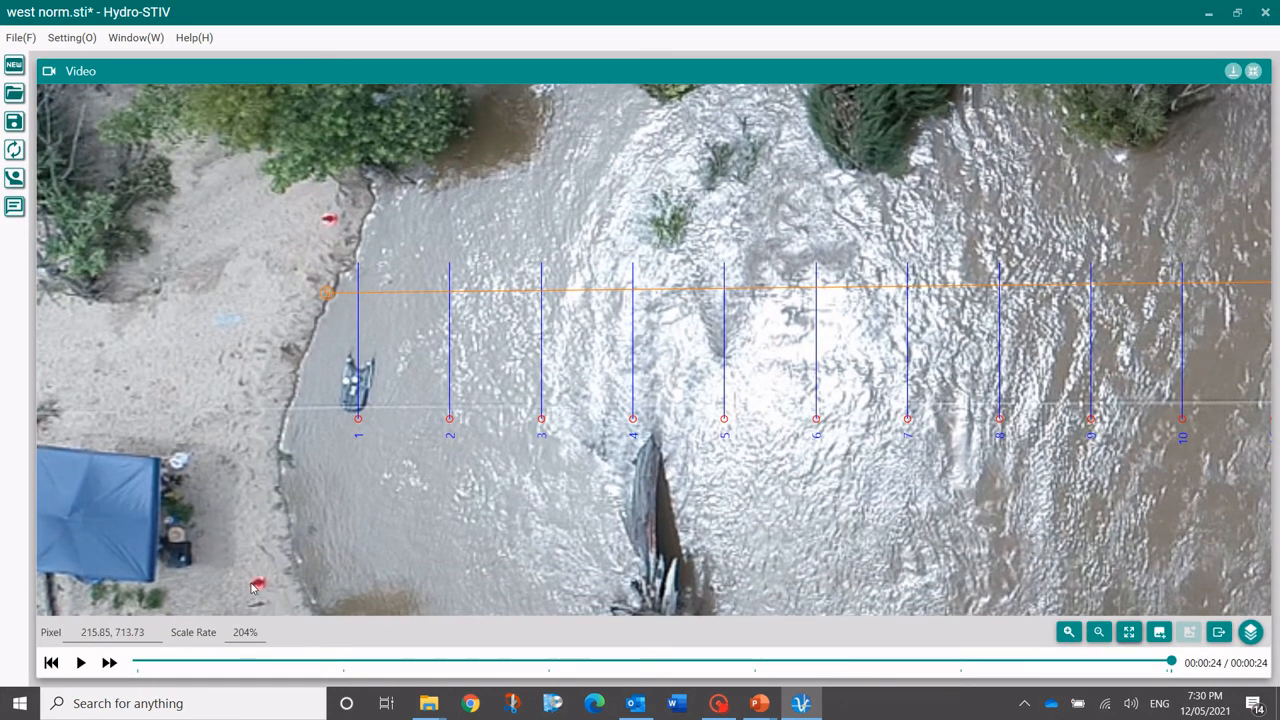
pyautogui.scroll(-4, 287, 553)
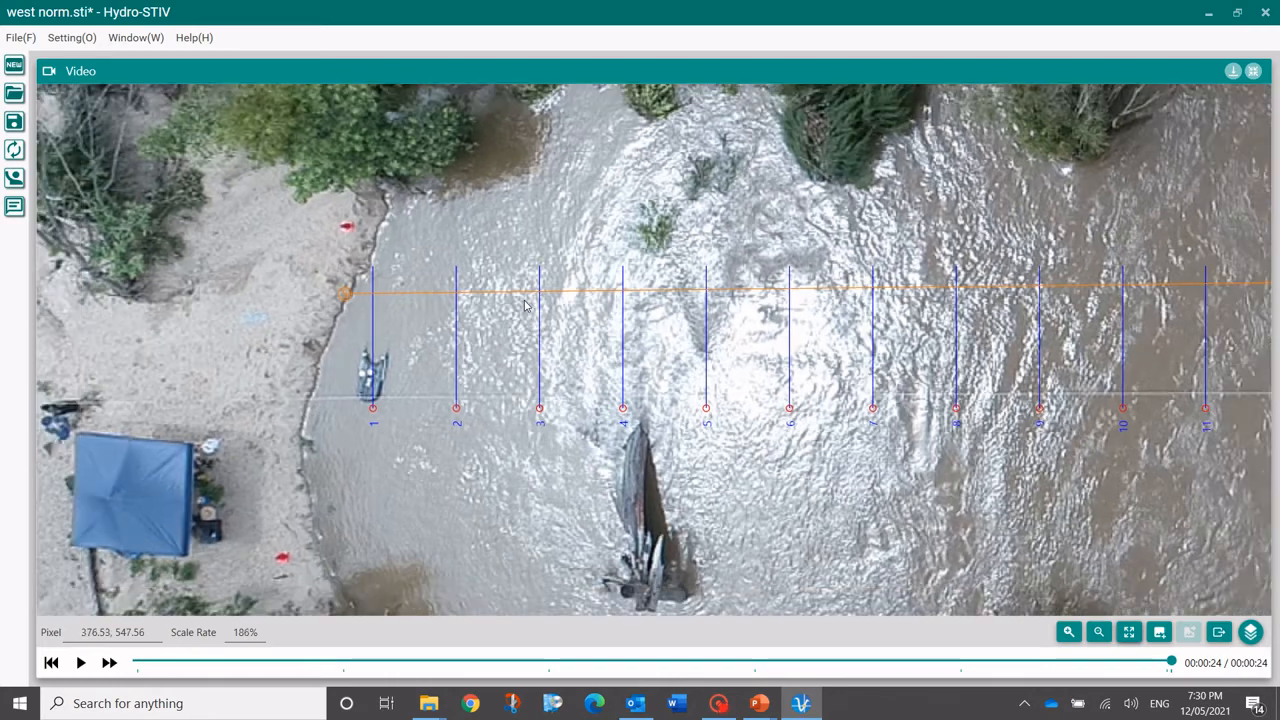
pyautogui.click(822, 338)
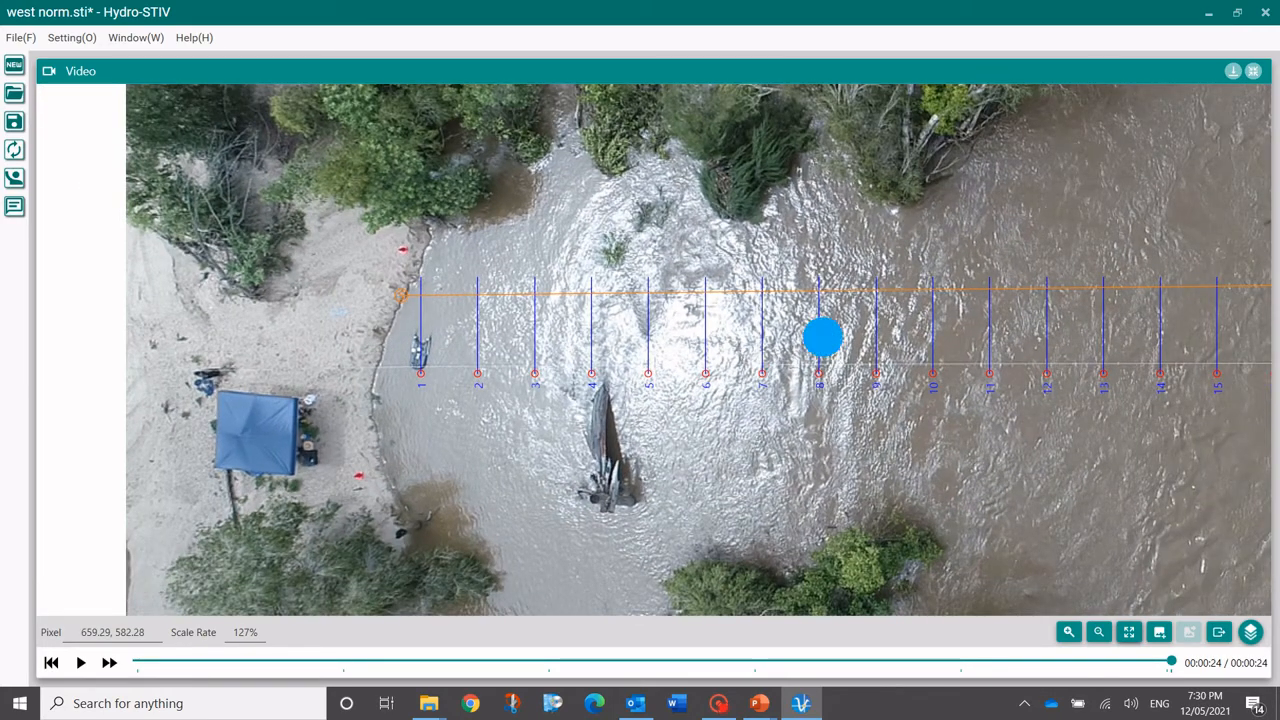
pyautogui.moveTo(822, 338); pyautogui.dragTo(583, 377)
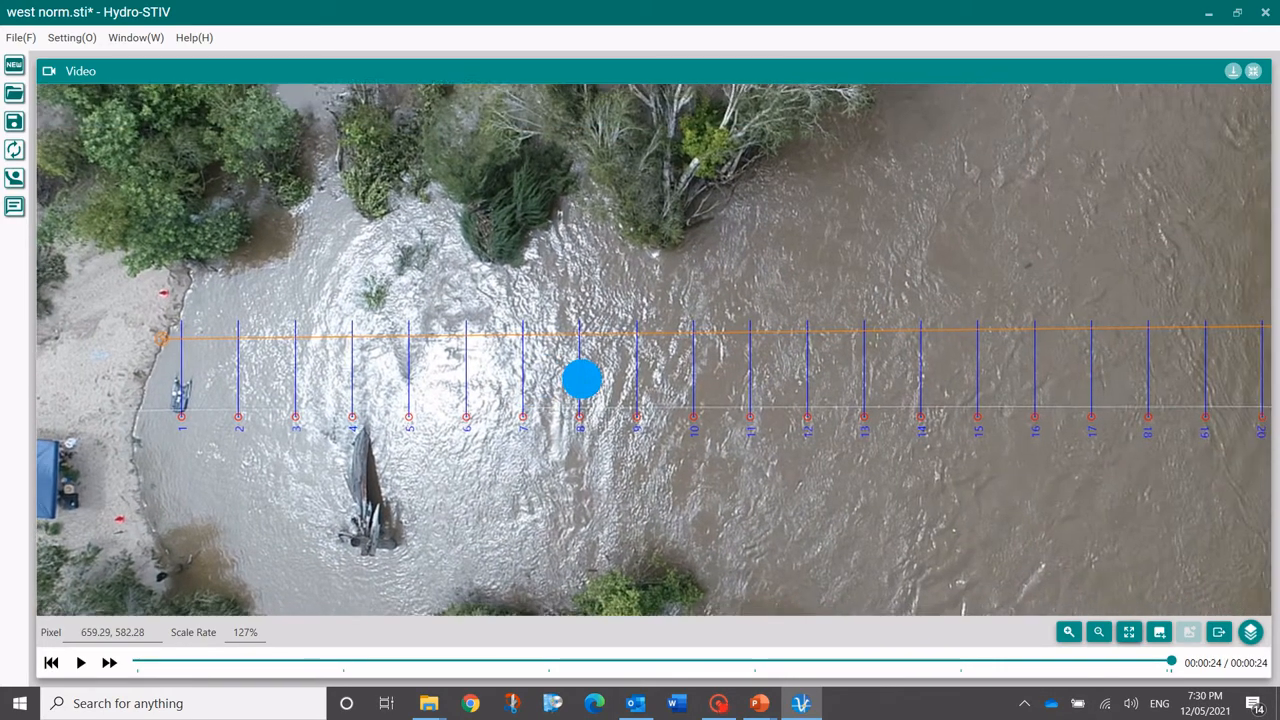
pyautogui.scroll(-4, 677, 403)
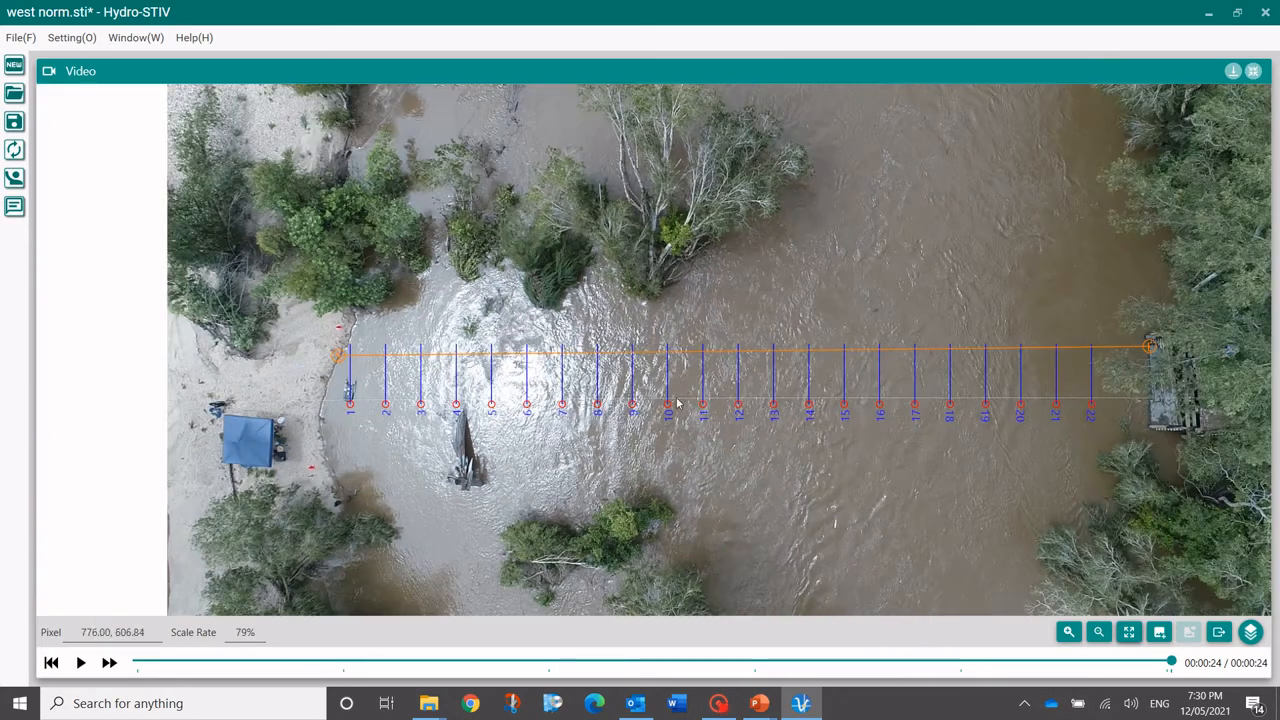
pyautogui.click(1253, 71)
# Step: Apply the two-point pixel scale and check the geometrically corrected image in an enlarged view along with the rotation settings
pyautogui.scroll(-1, 378, 514)
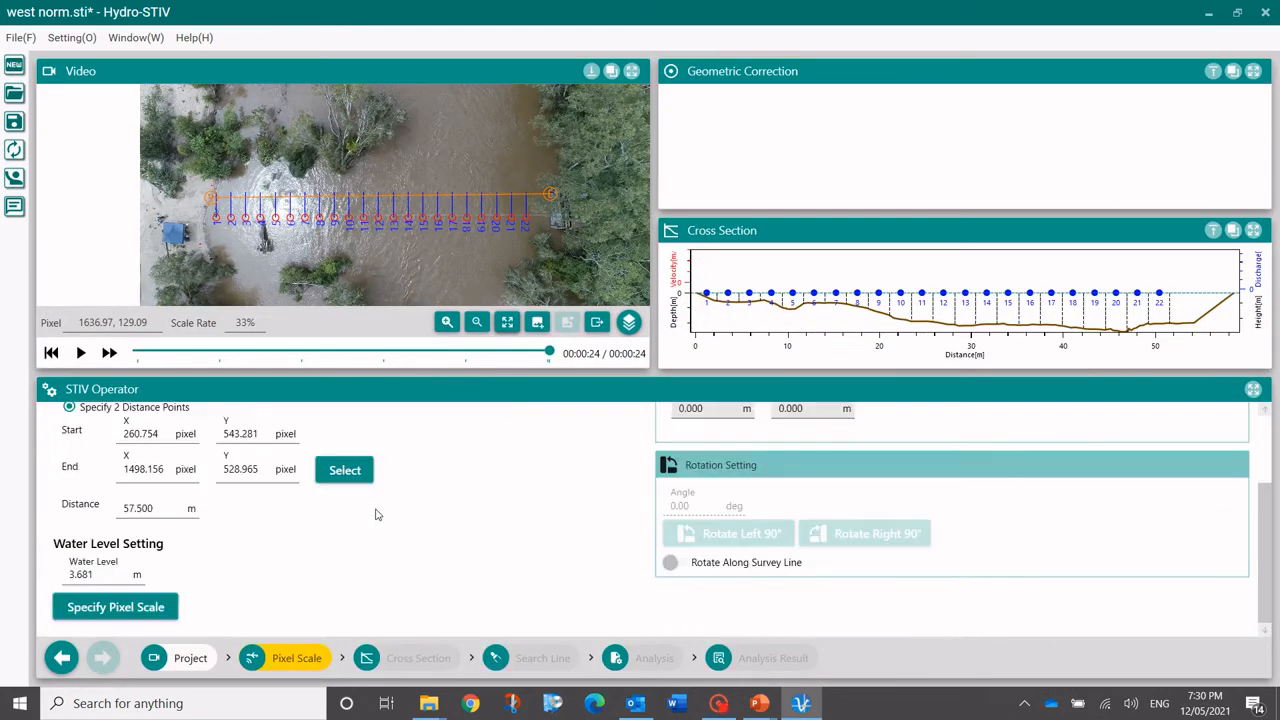
pyautogui.click(115, 607)
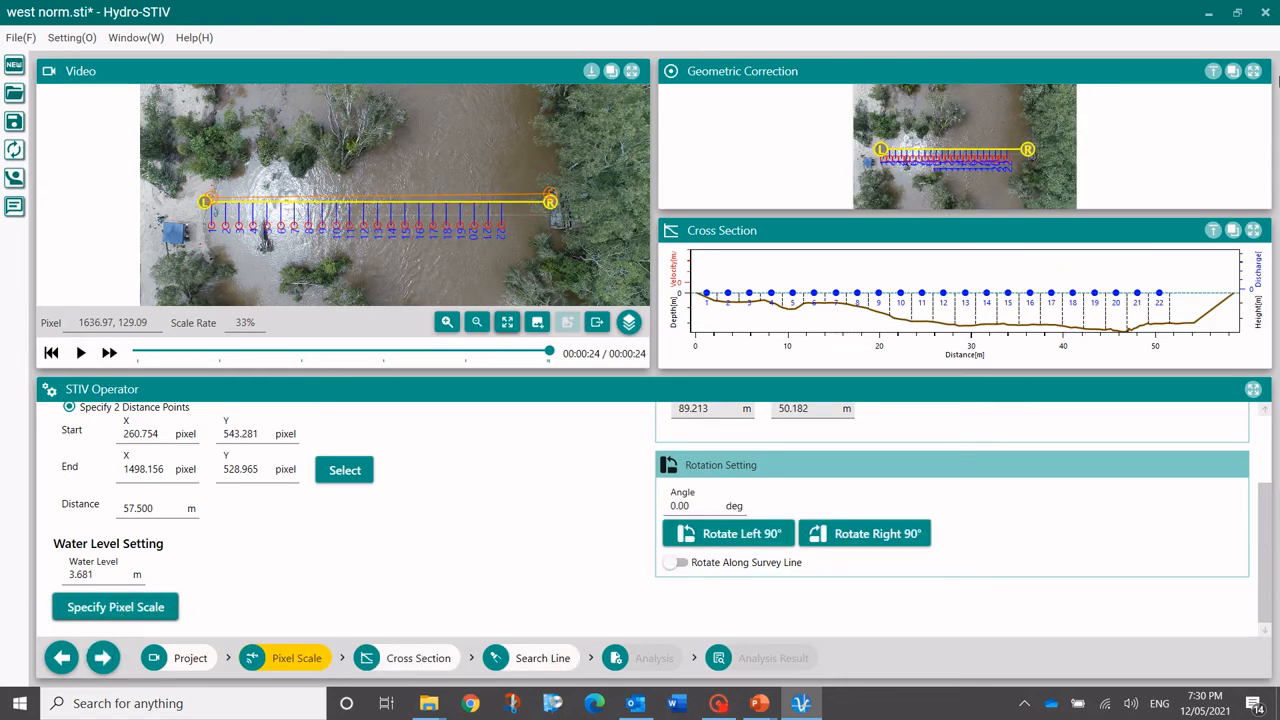
pyautogui.click(1253, 72)
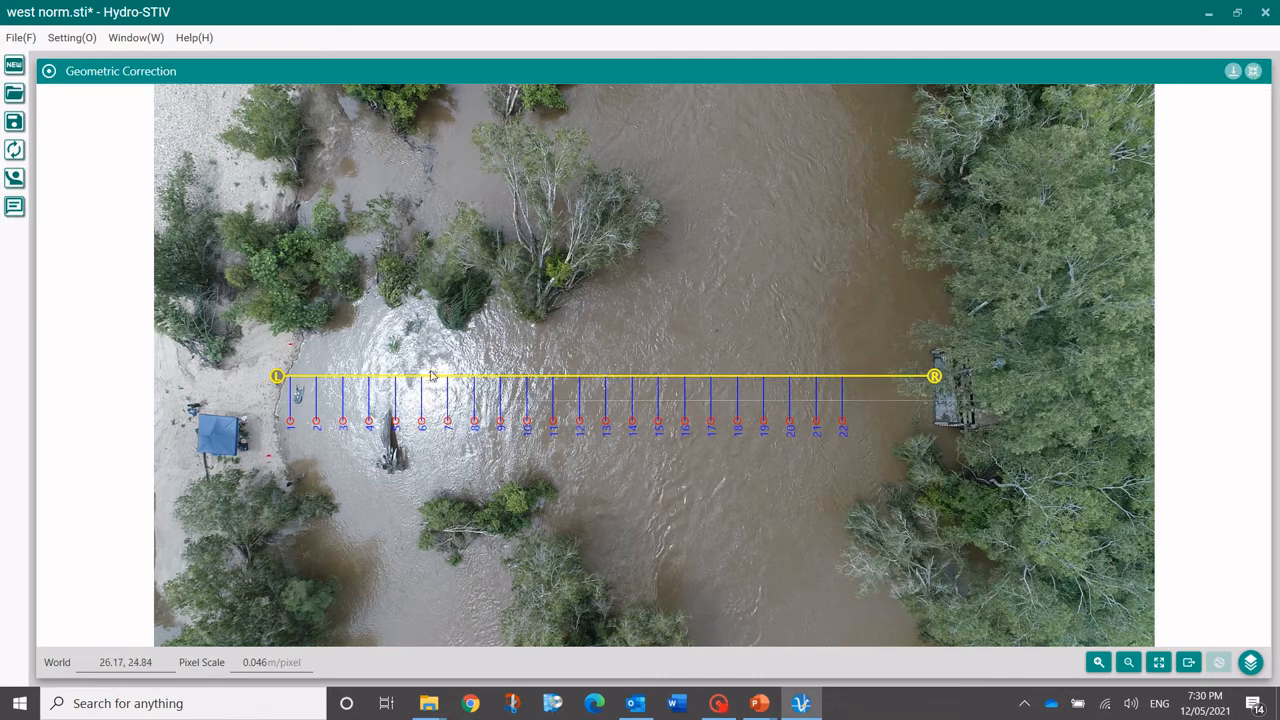
pyautogui.click(1253, 72)
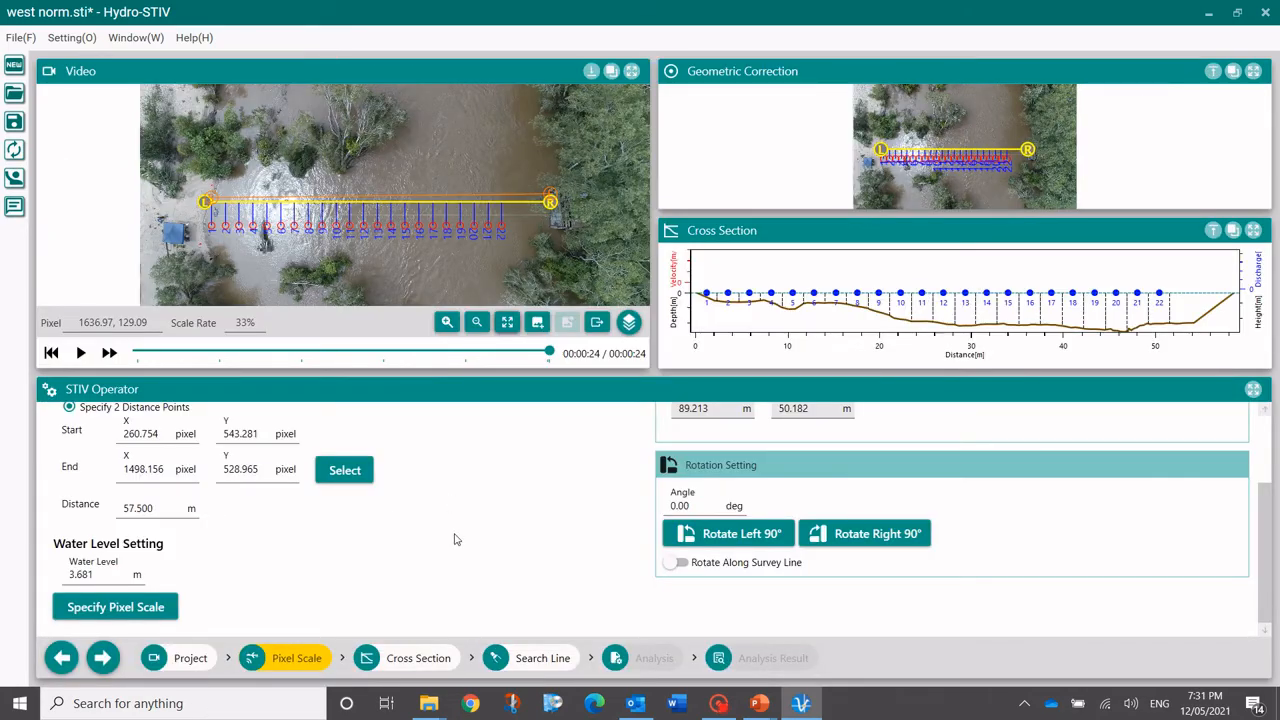
pyautogui.scroll(2, 465, 536)
pyautogui.scroll(-1, 526, 526)
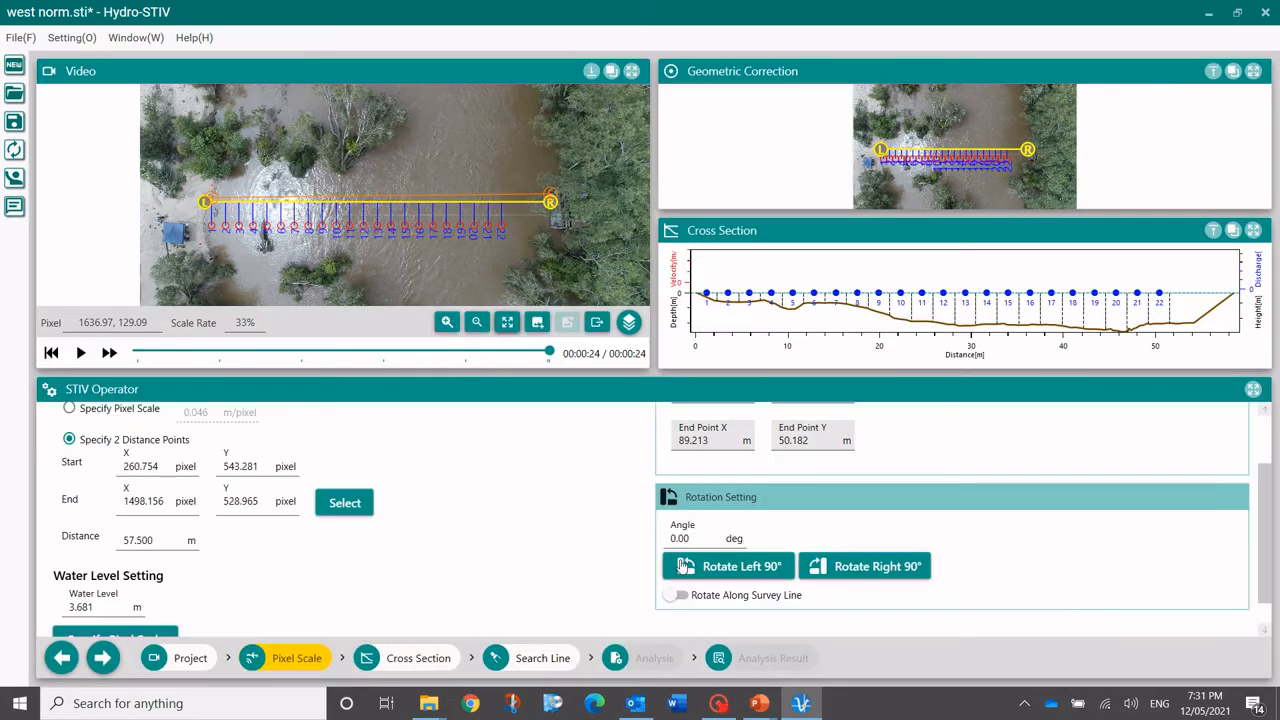
pyautogui.scroll(-1, 591, 577)
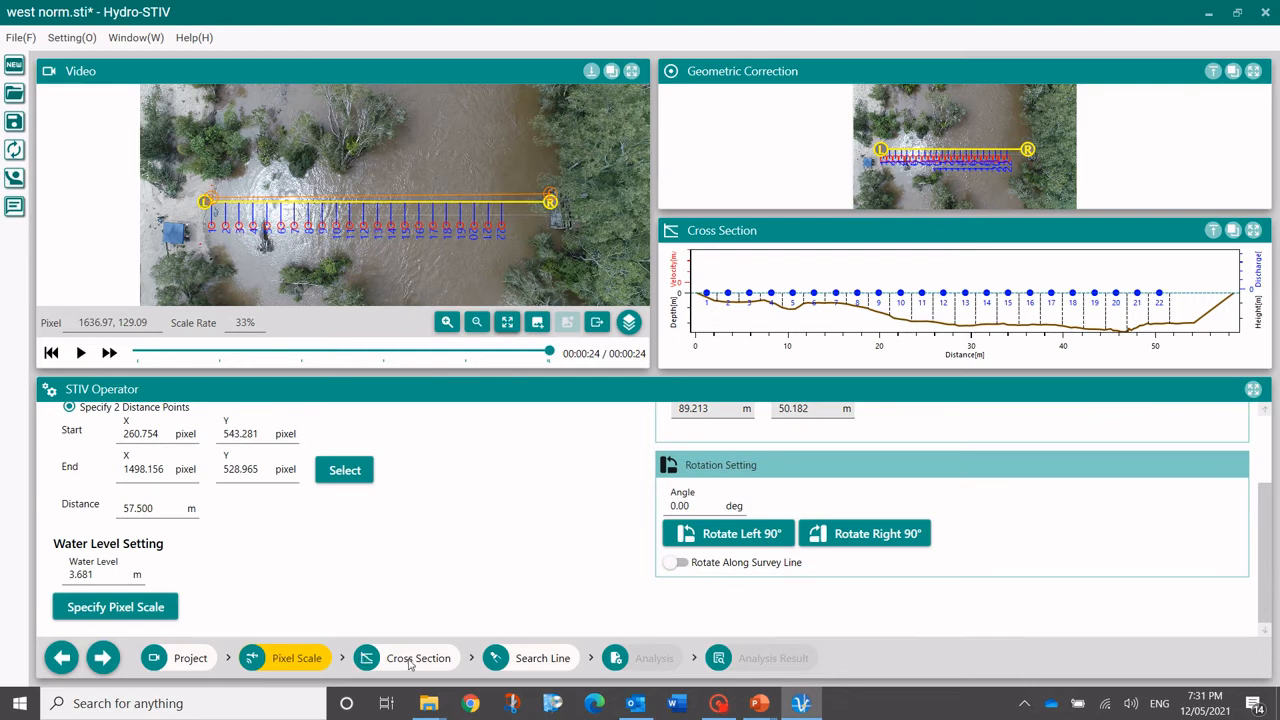
# Step: Open the cross section settings and look over the bank positions and the cross section point list
pyautogui.click(410, 661)
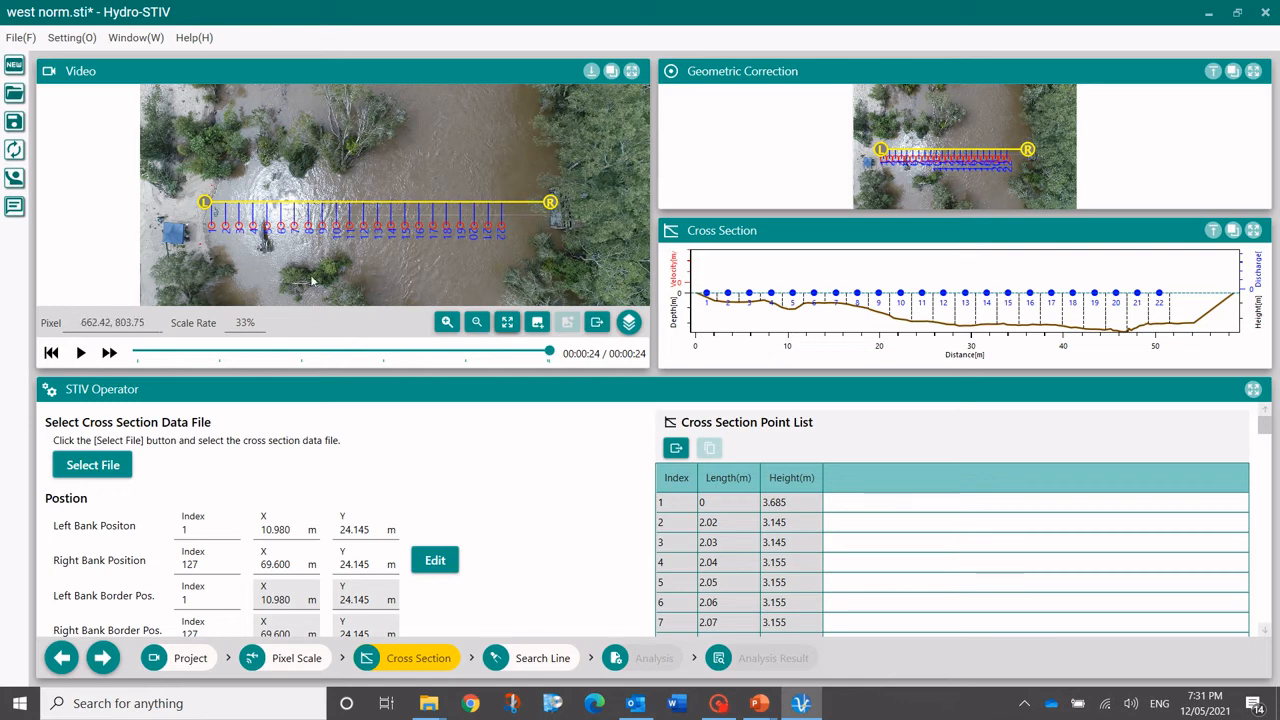
pyautogui.scroll(-1, 460, 490)
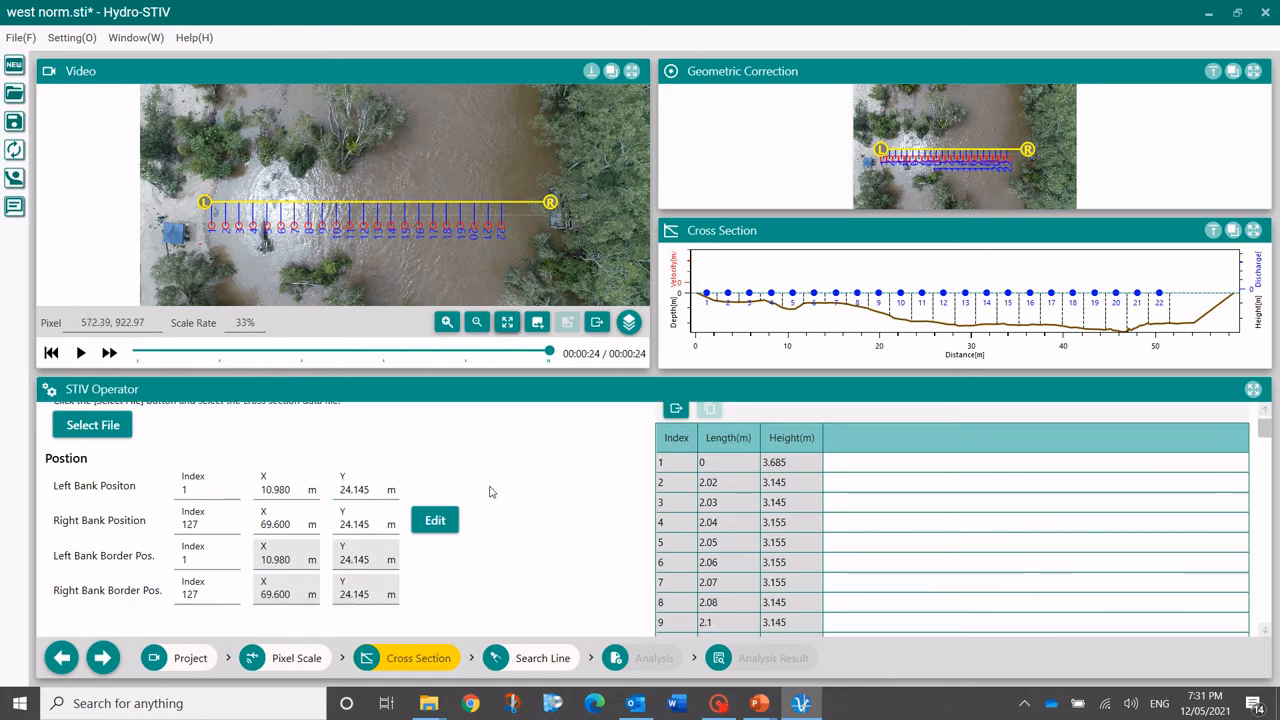
pyautogui.click(775, 481)
# Step: Edit the bank positions, accepting that the search lines are cleared, and try the bank-to-bank line at two other places along the jetty
pyautogui.click(435, 528)
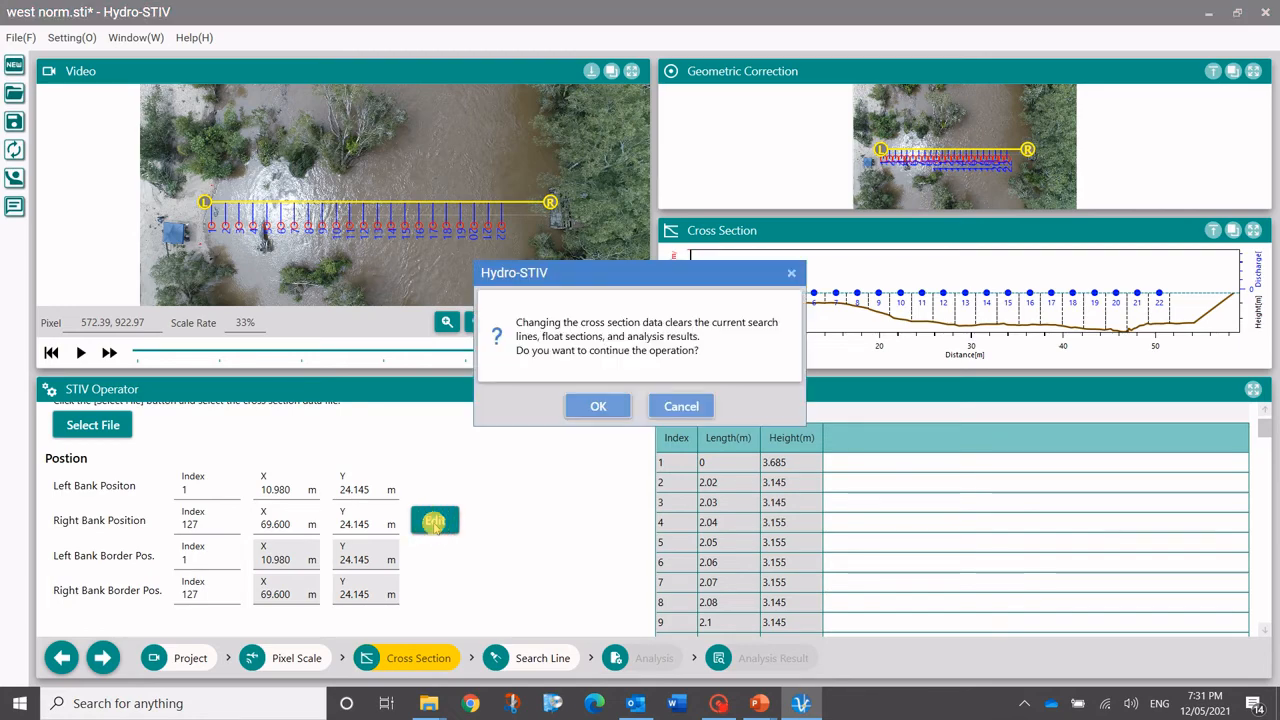
pyautogui.click(594, 402)
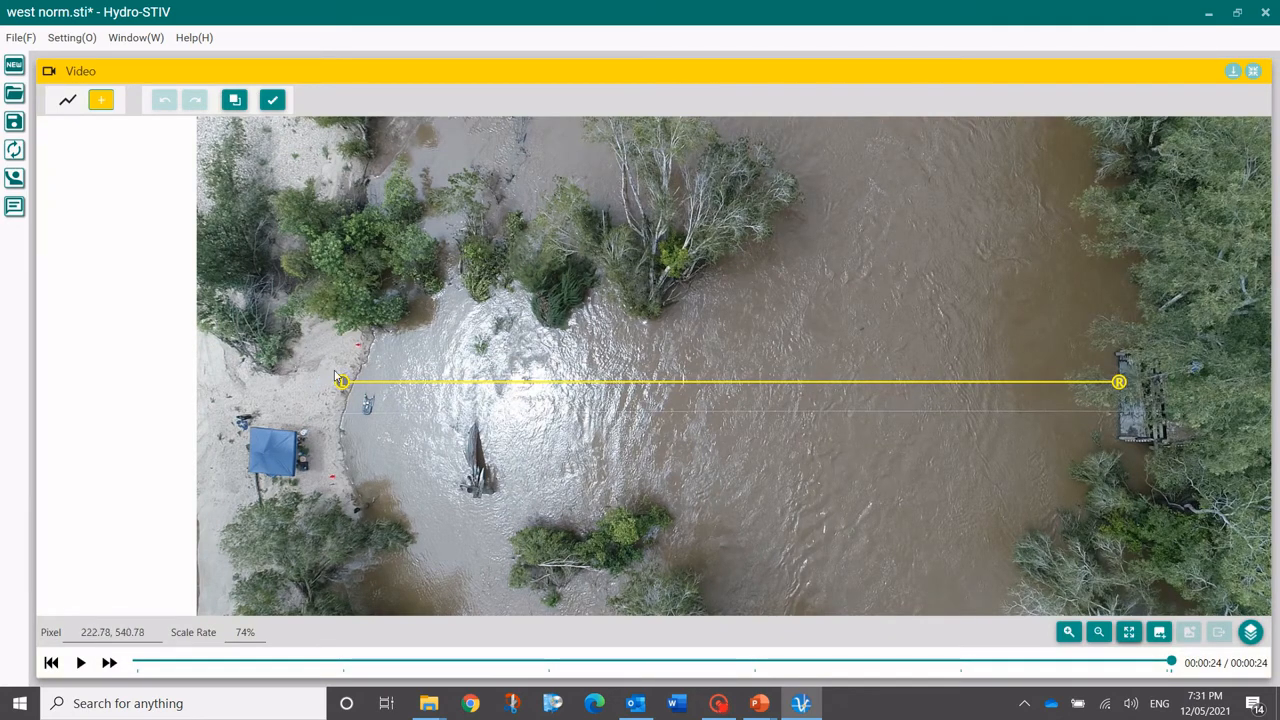
pyautogui.moveTo(352, 378); pyautogui.dragTo(1127, 380)
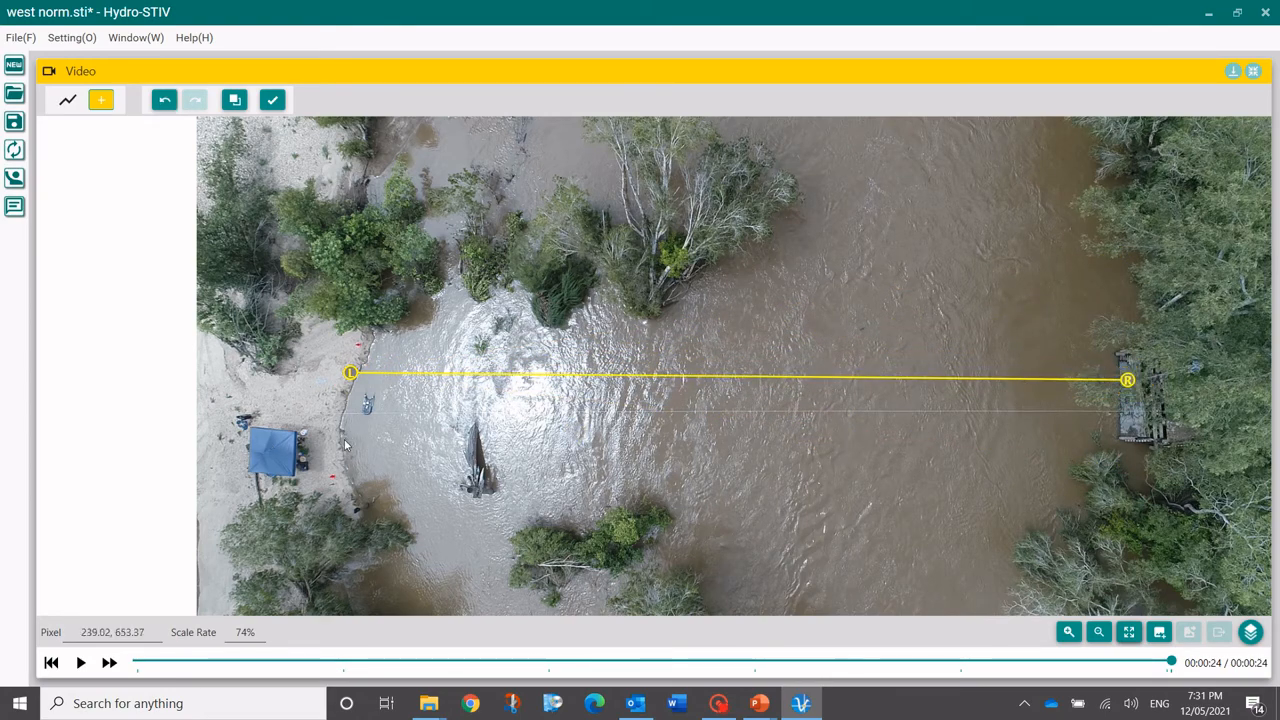
pyautogui.moveTo(345, 443); pyautogui.dragTo(638, 440)
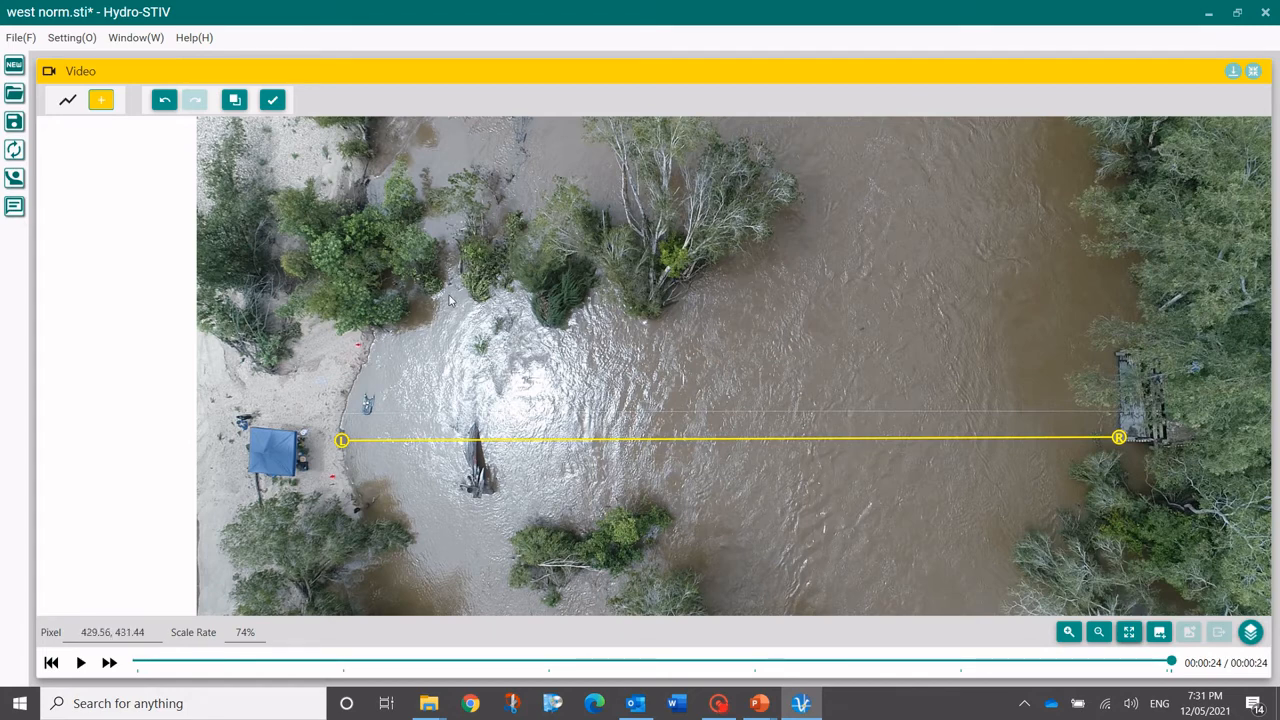
# Step: Undo both changes to the bank-to-bank line and finish editing the bank positions
pyautogui.click(165, 100)
pyautogui.click(167, 103)
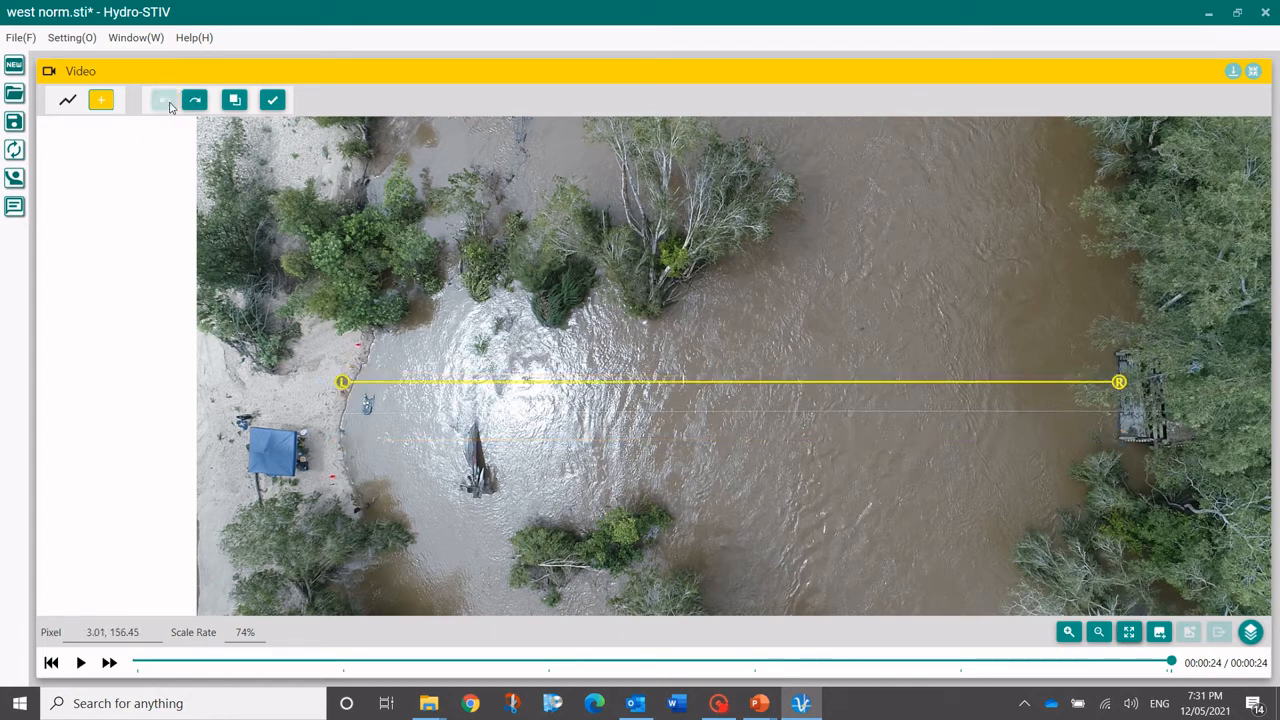
pyautogui.click(272, 100)
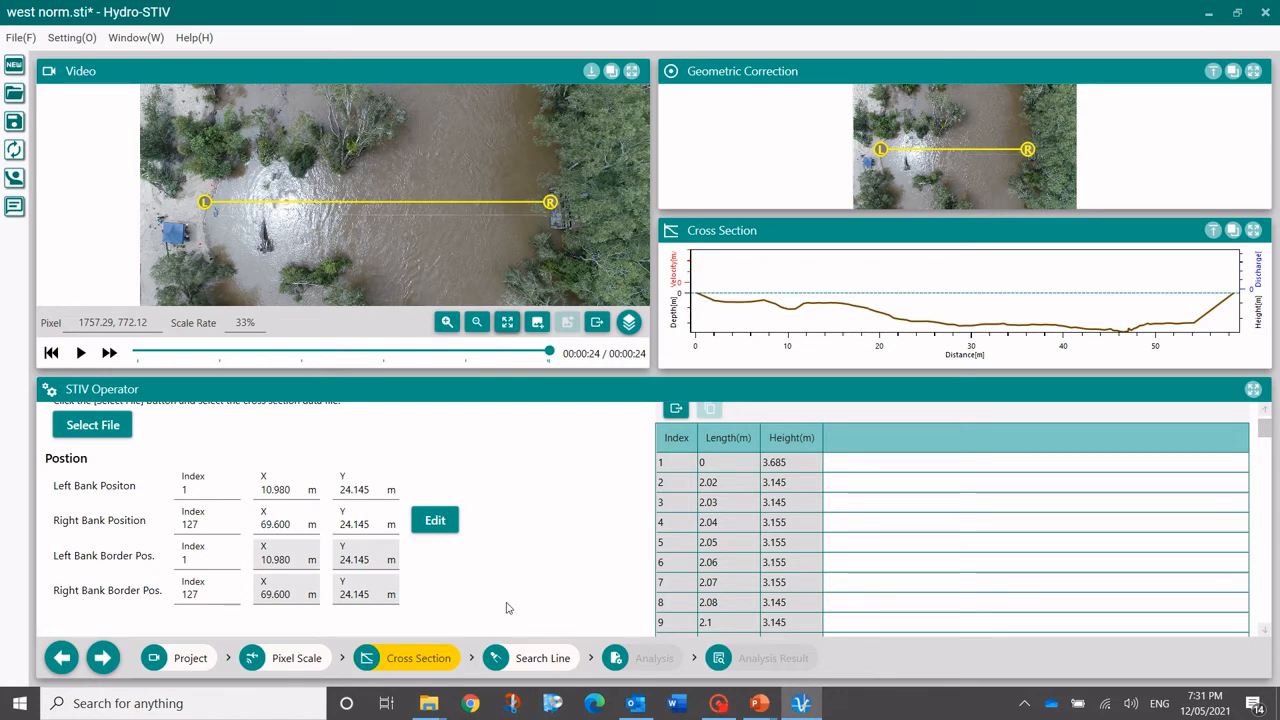
# Step: Create 20 automatic search lines, each 5 m long, across the section, replacing the existing ones, and generate their space-time images
pyautogui.click(540, 660)
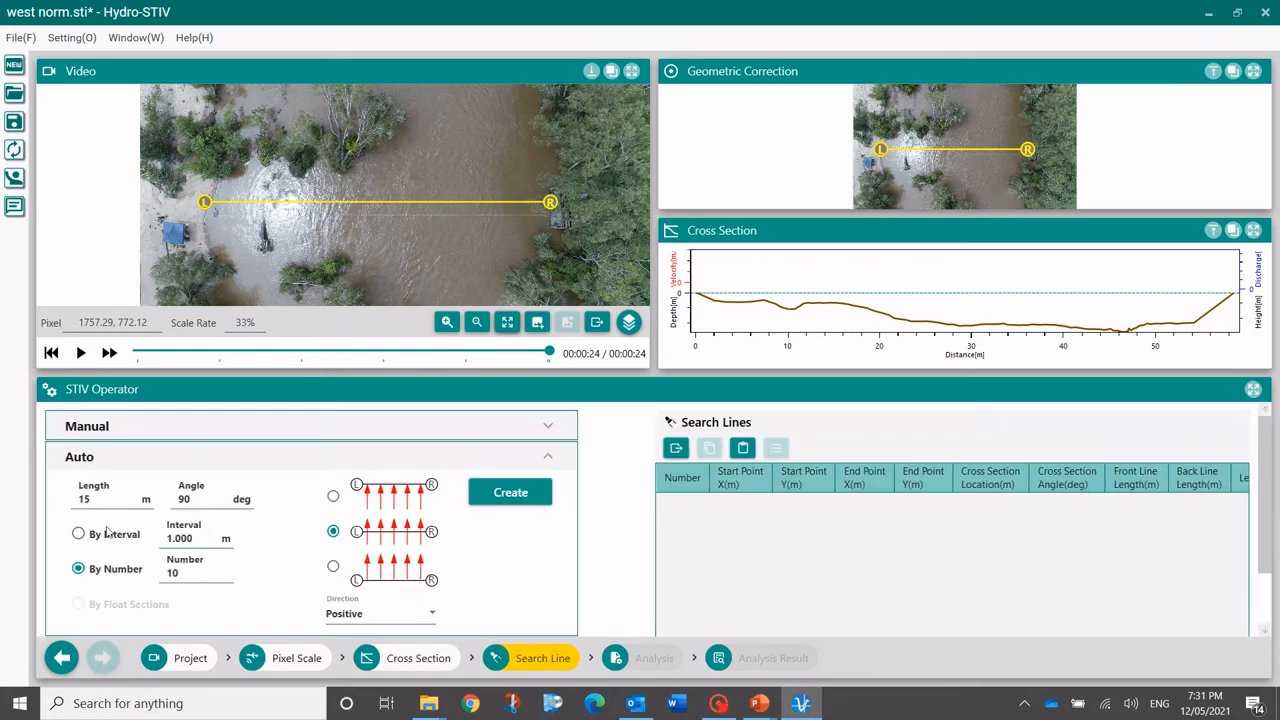
pyautogui.doubleClick(84, 498)
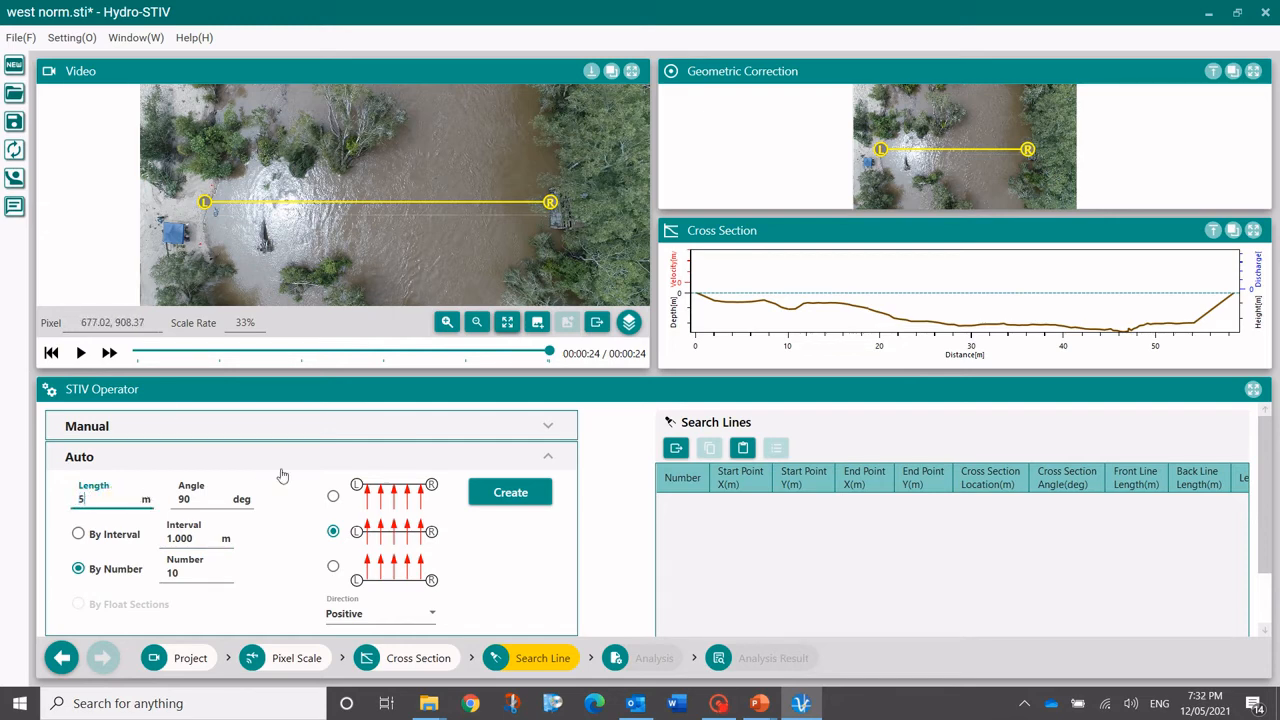
pyautogui.doubleClick(205, 570)
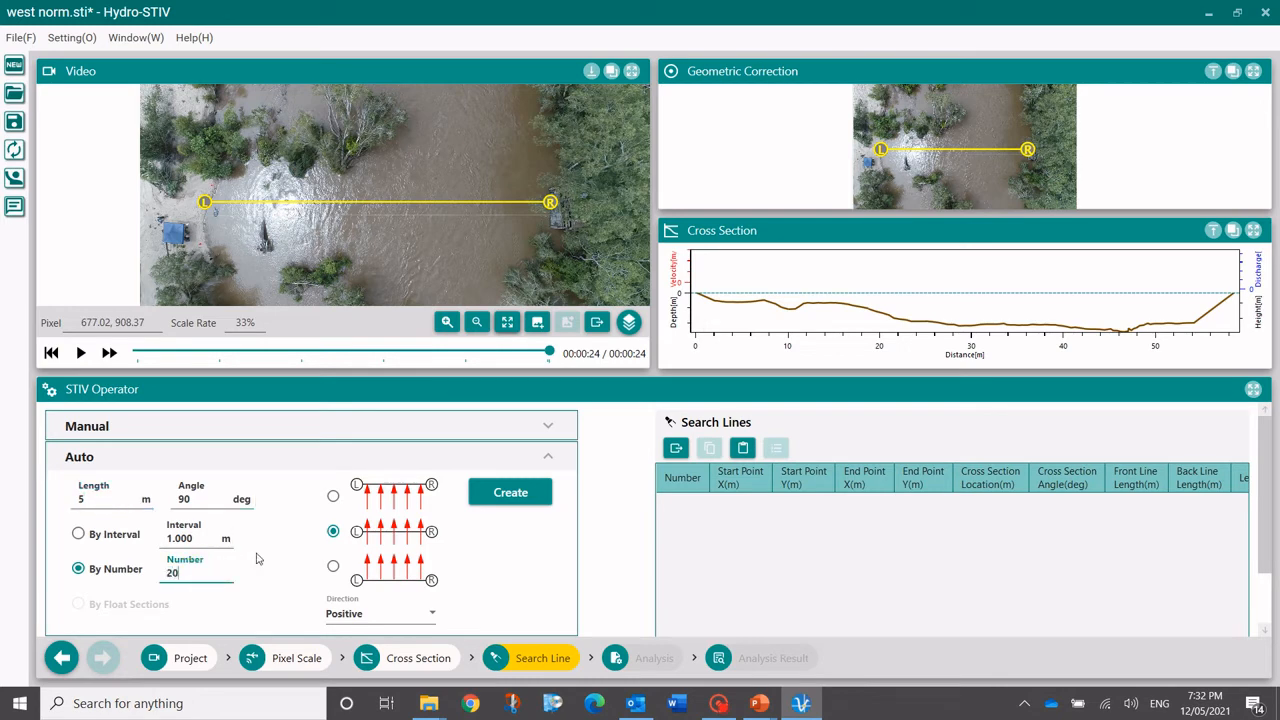
pyautogui.click(512, 492)
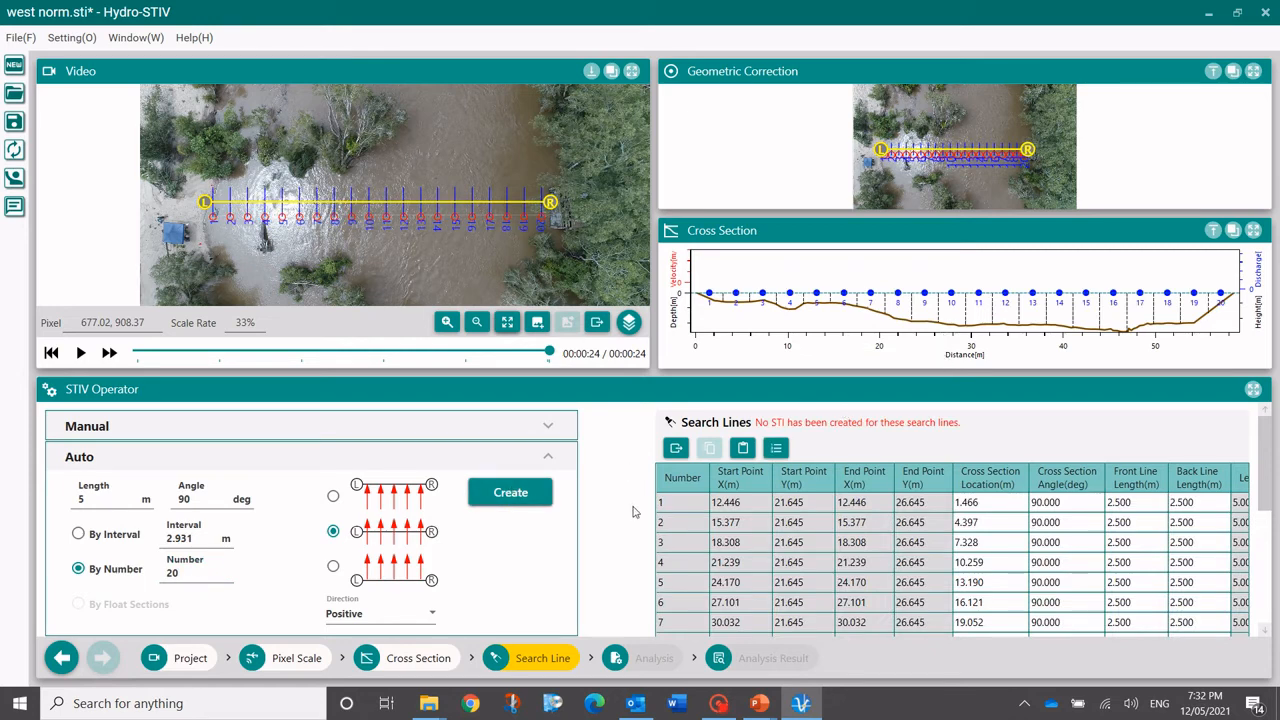
pyautogui.click(505, 494)
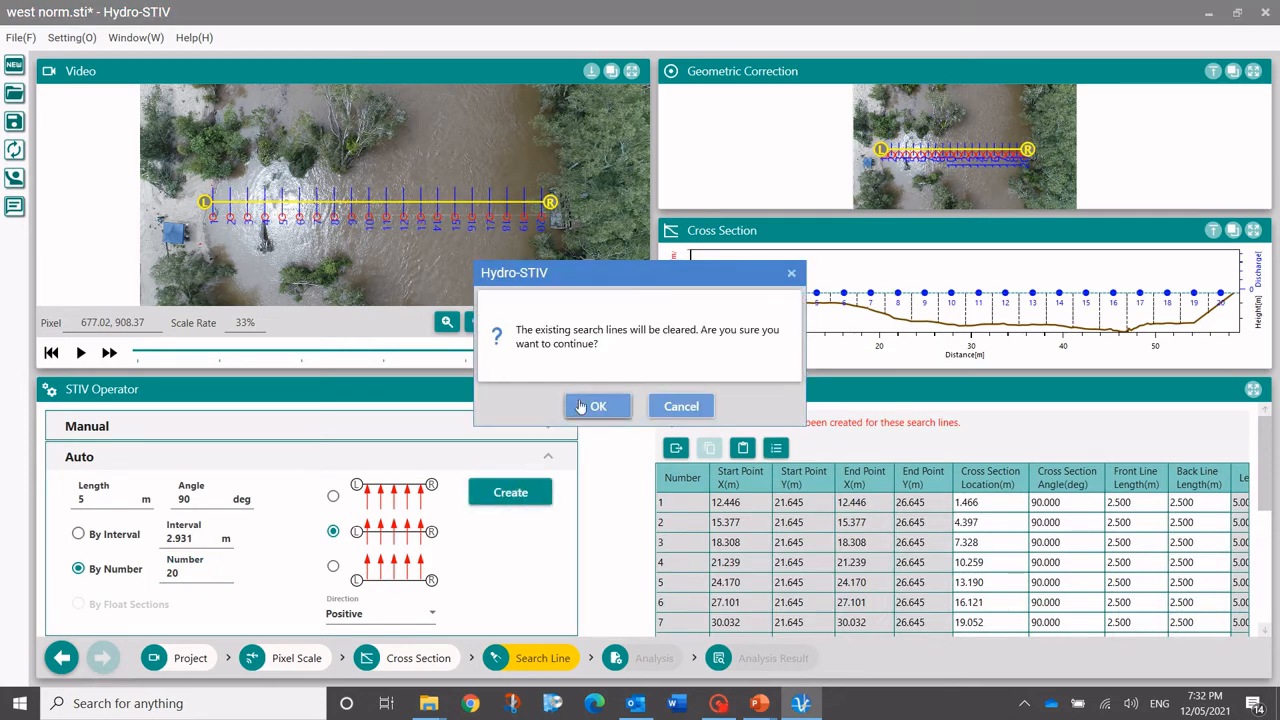
pyautogui.click(590, 405)
pyautogui.scroll(-2, 540, 495)
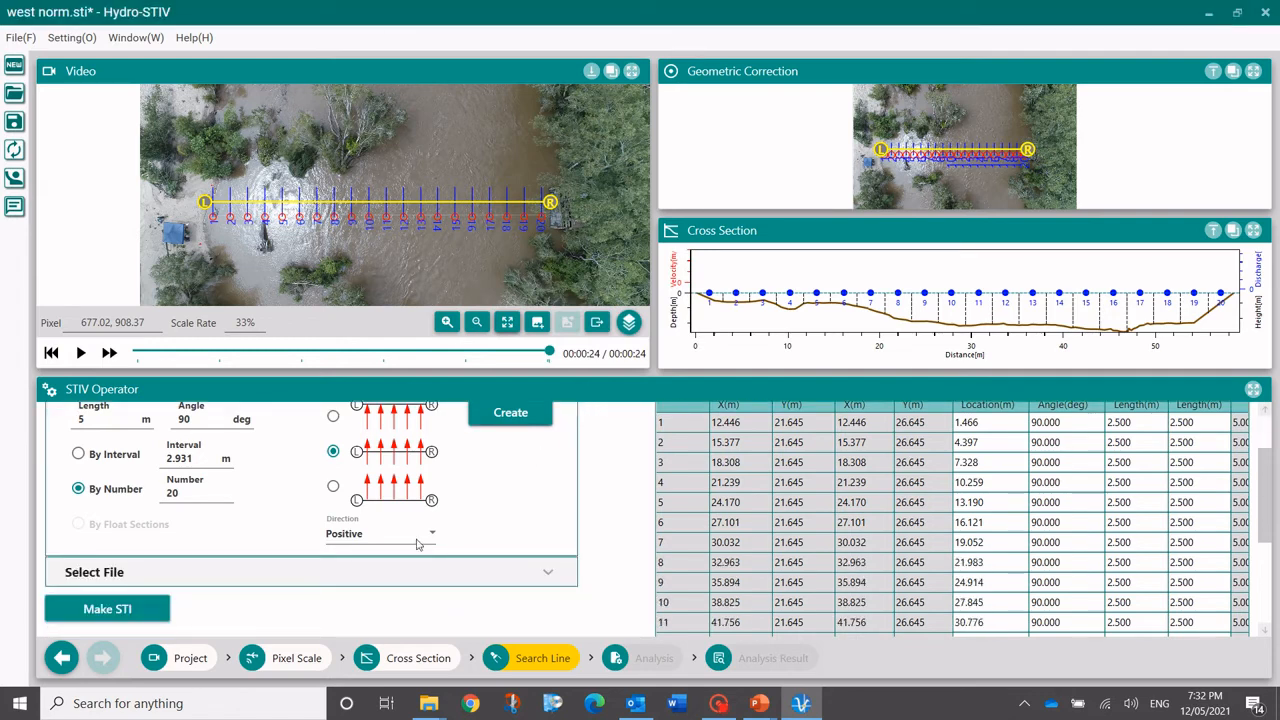
pyautogui.click(141, 609)
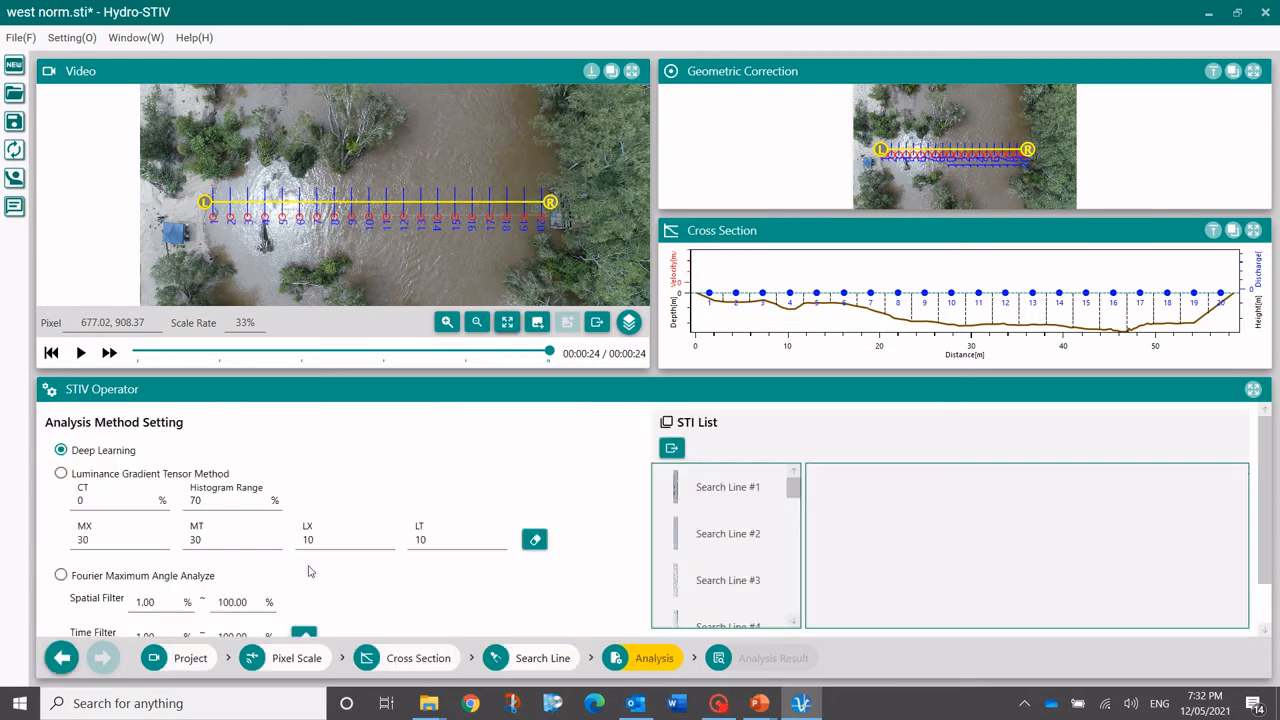
# Step: Run the analysis with the Fourier Maximum Angle method and look over the analysis results
pyautogui.scroll(-1, 309, 571)
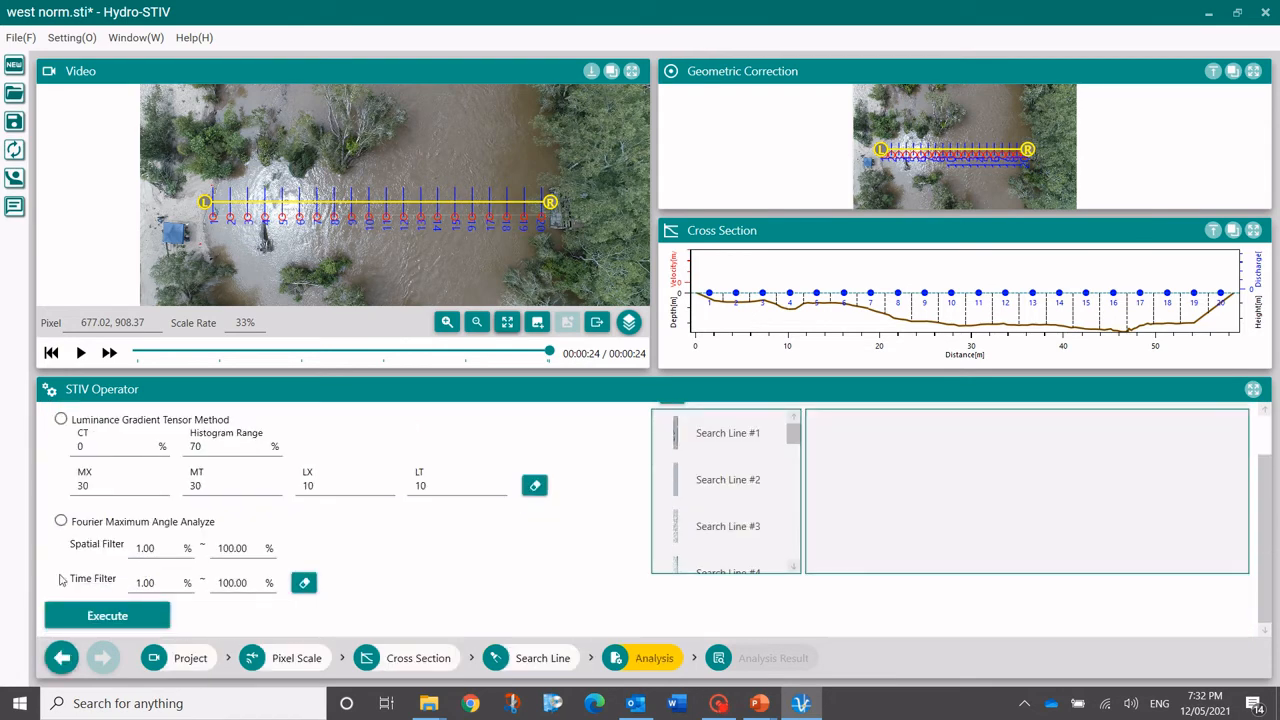
pyautogui.click(61, 521)
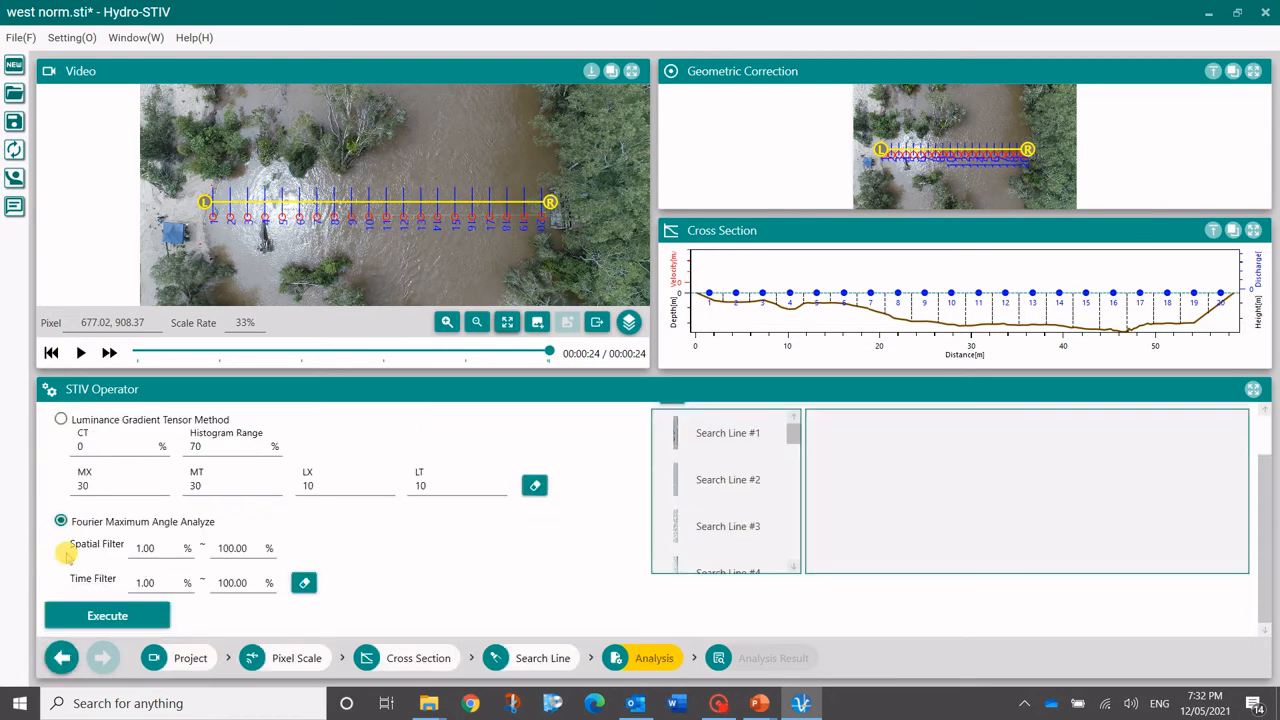
pyautogui.click(95, 616)
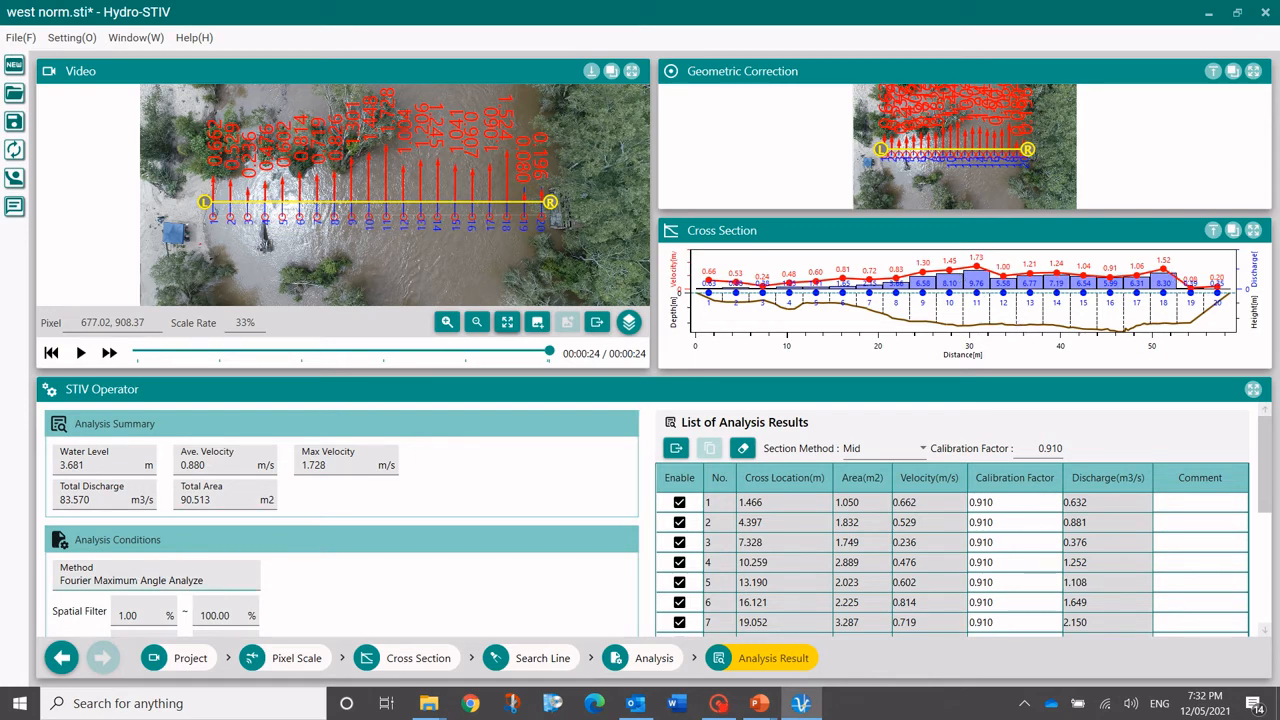
pyautogui.scroll(-2, 400, 602)
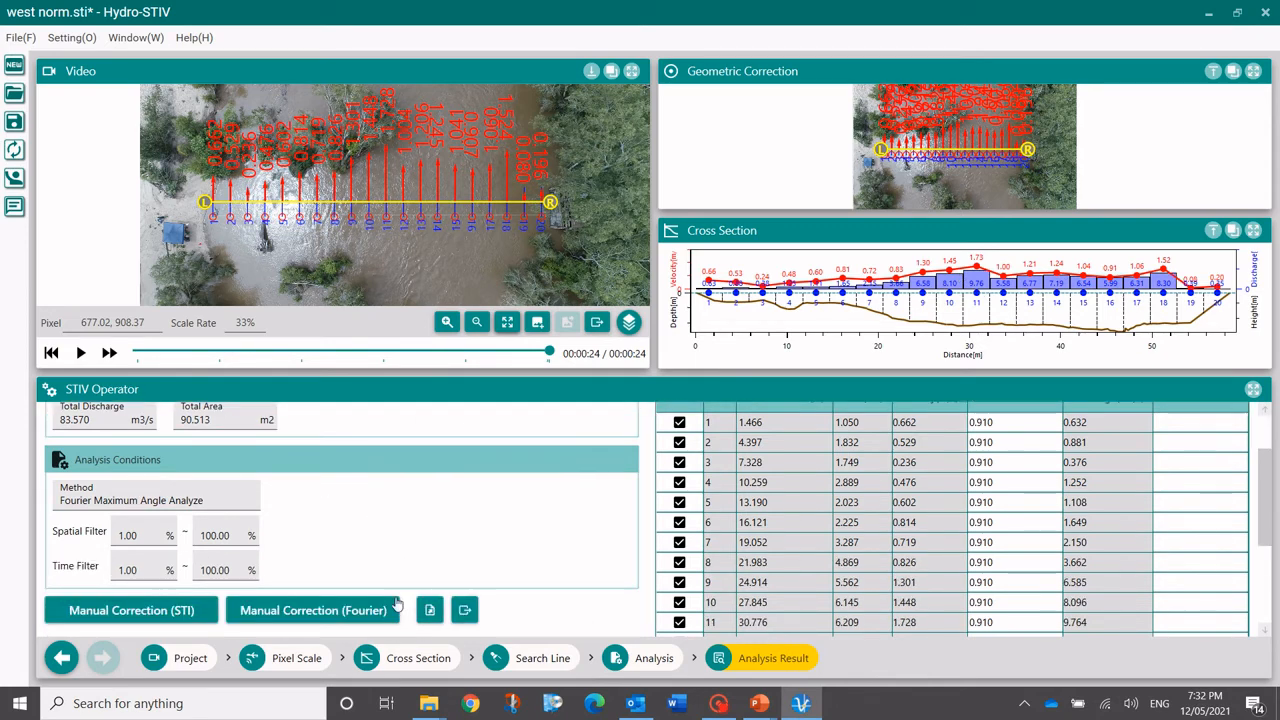
# Step: Rerun the analysis with the Deep Learning method and review the analysis summary and result list
pyautogui.click(636, 658)
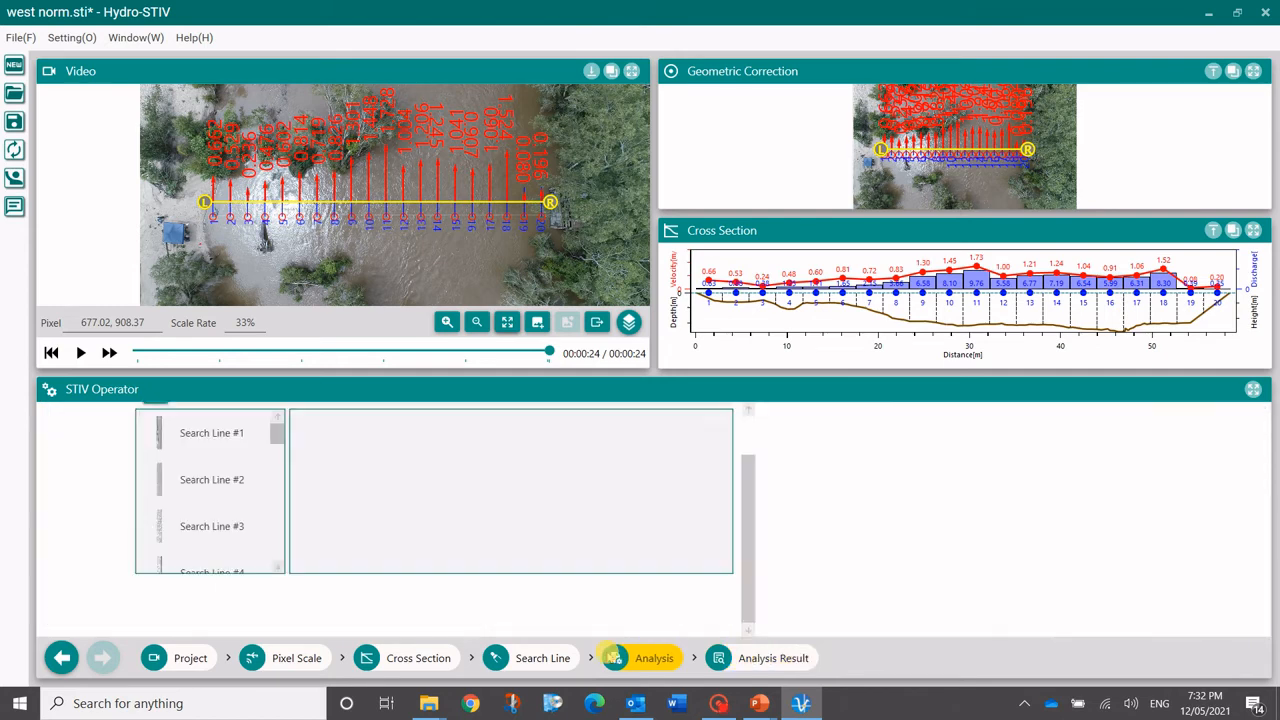
pyautogui.scroll(1, 72, 492)
pyautogui.click(61, 451)
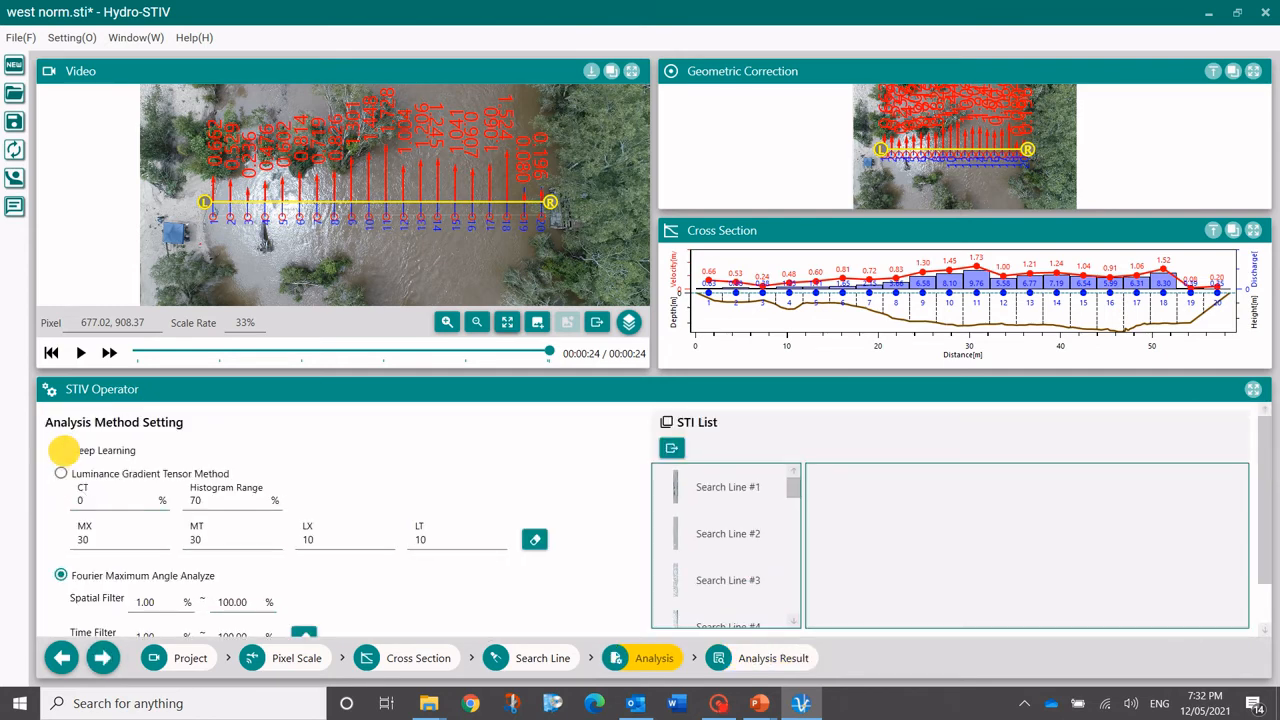
pyautogui.scroll(-1, 320, 514)
pyautogui.click(107, 615)
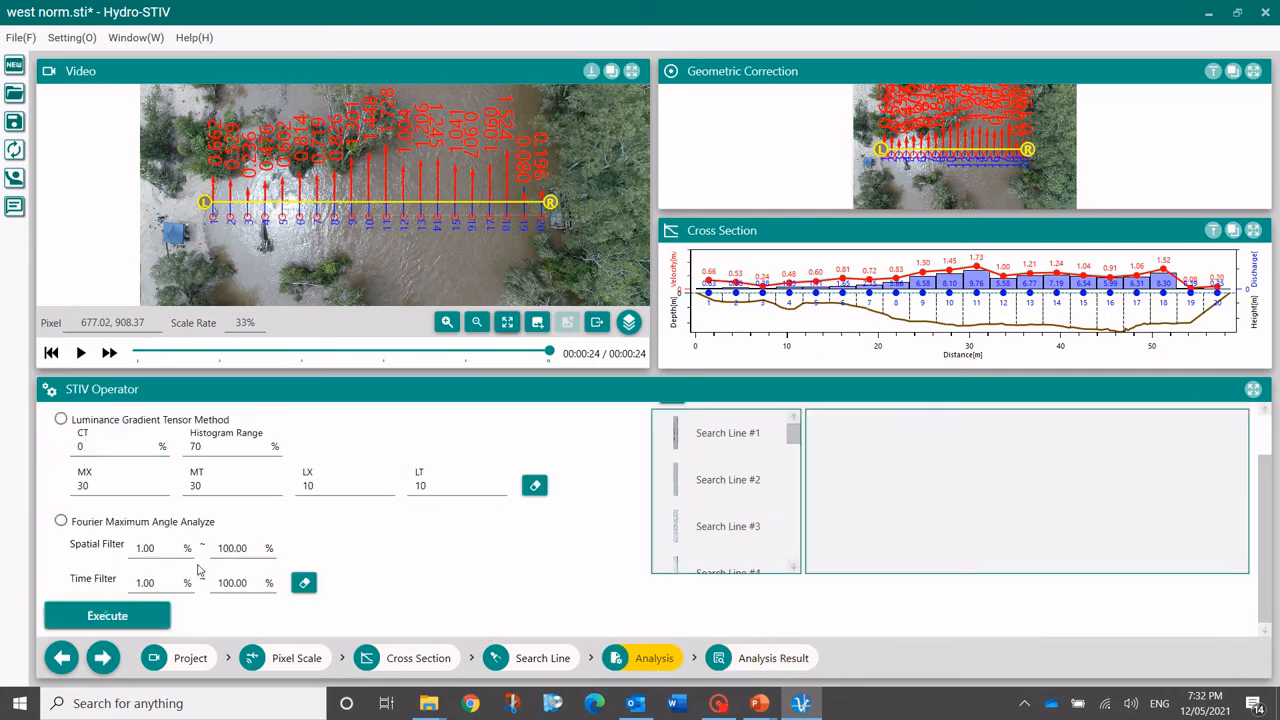
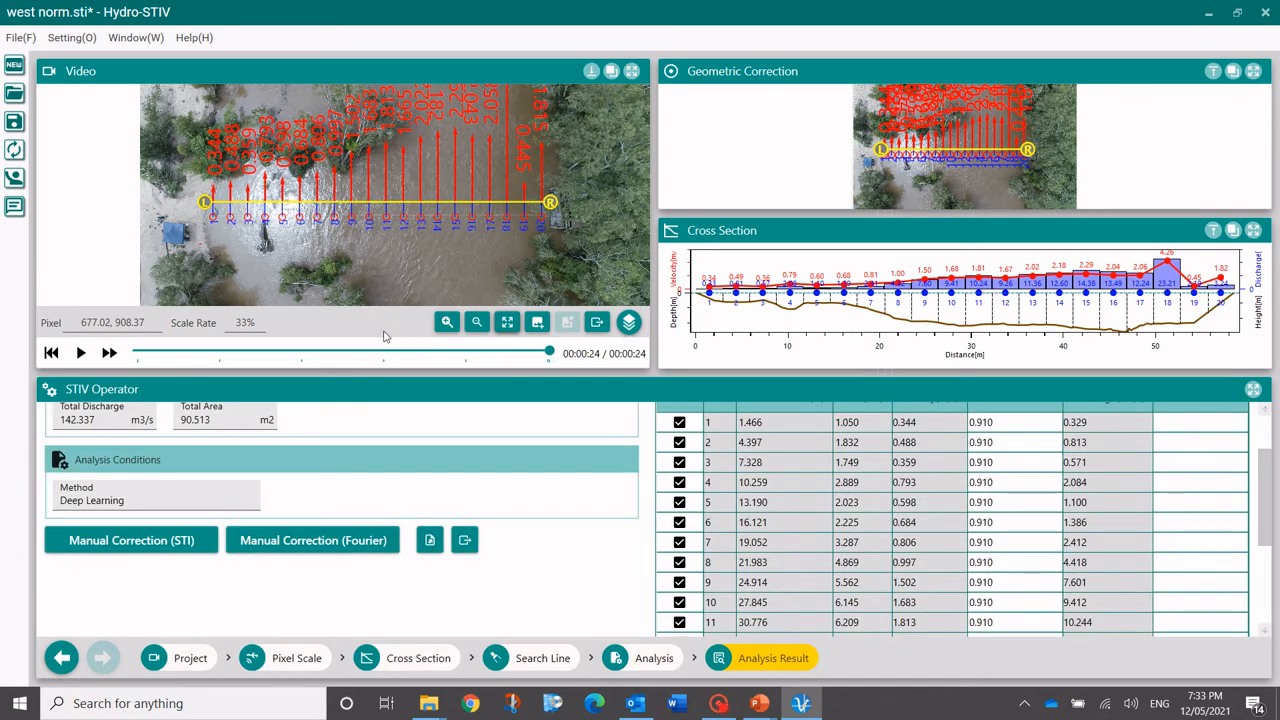
pyautogui.scroll(1, 345, 495)
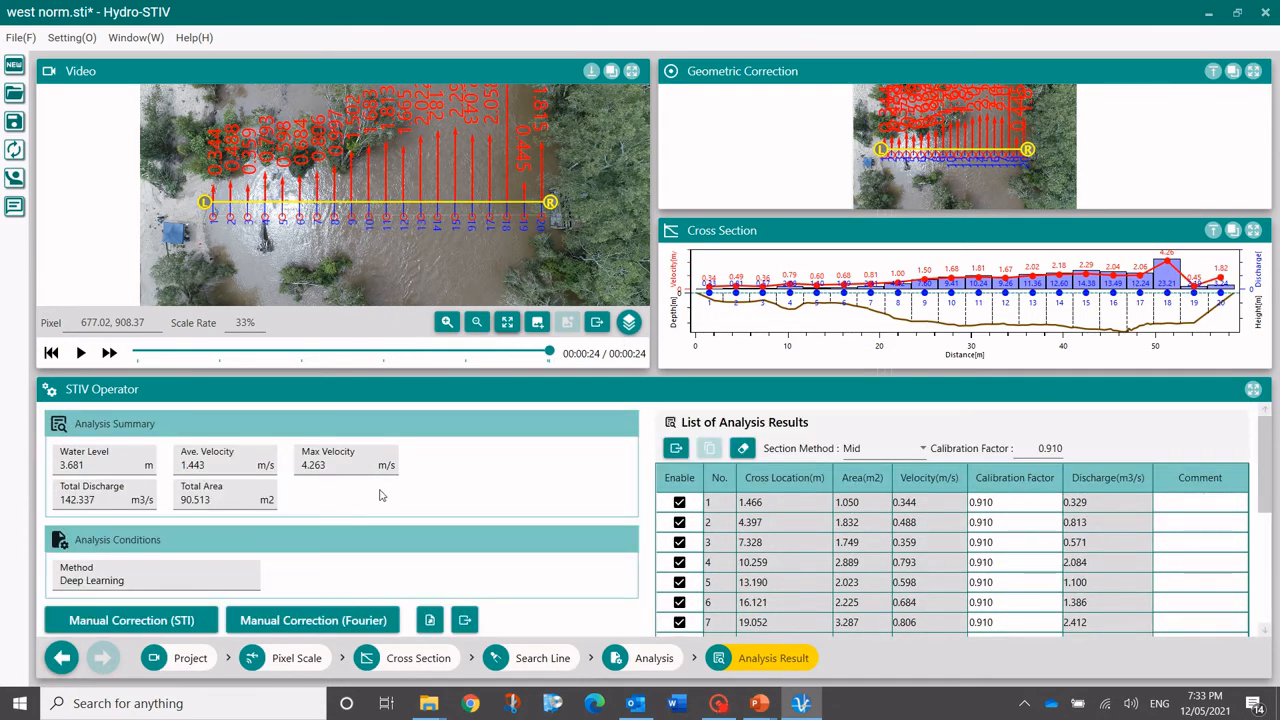
pyautogui.scroll(-1, 380, 495)
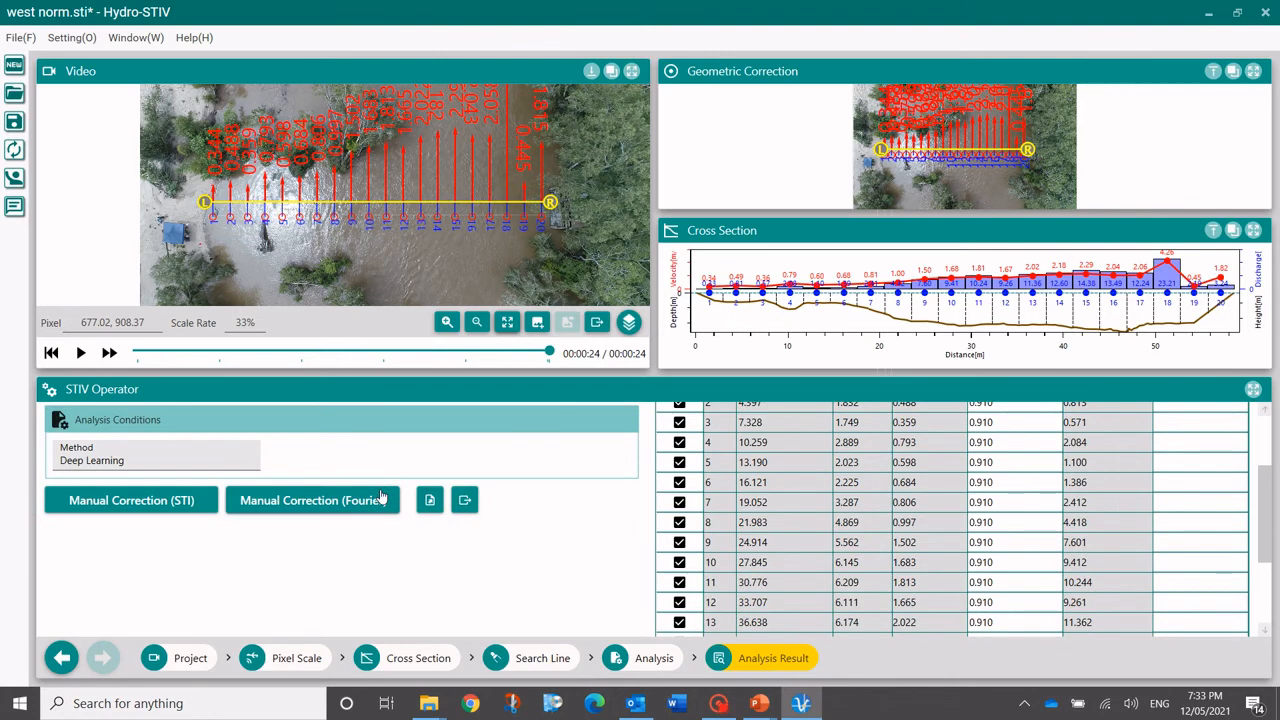
# Step: Open the manual STI correction for Search Line #18 and turn on histogram equalization
pyautogui.click(165, 503)
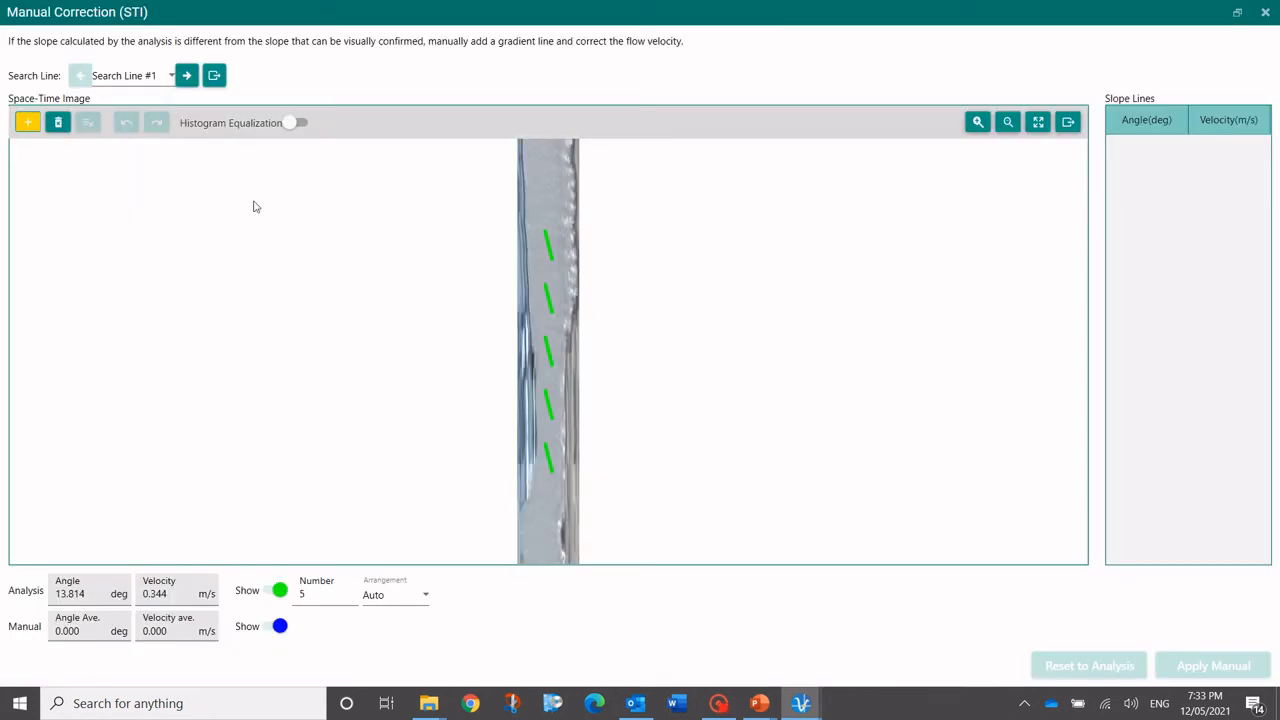
pyautogui.click(171, 75)
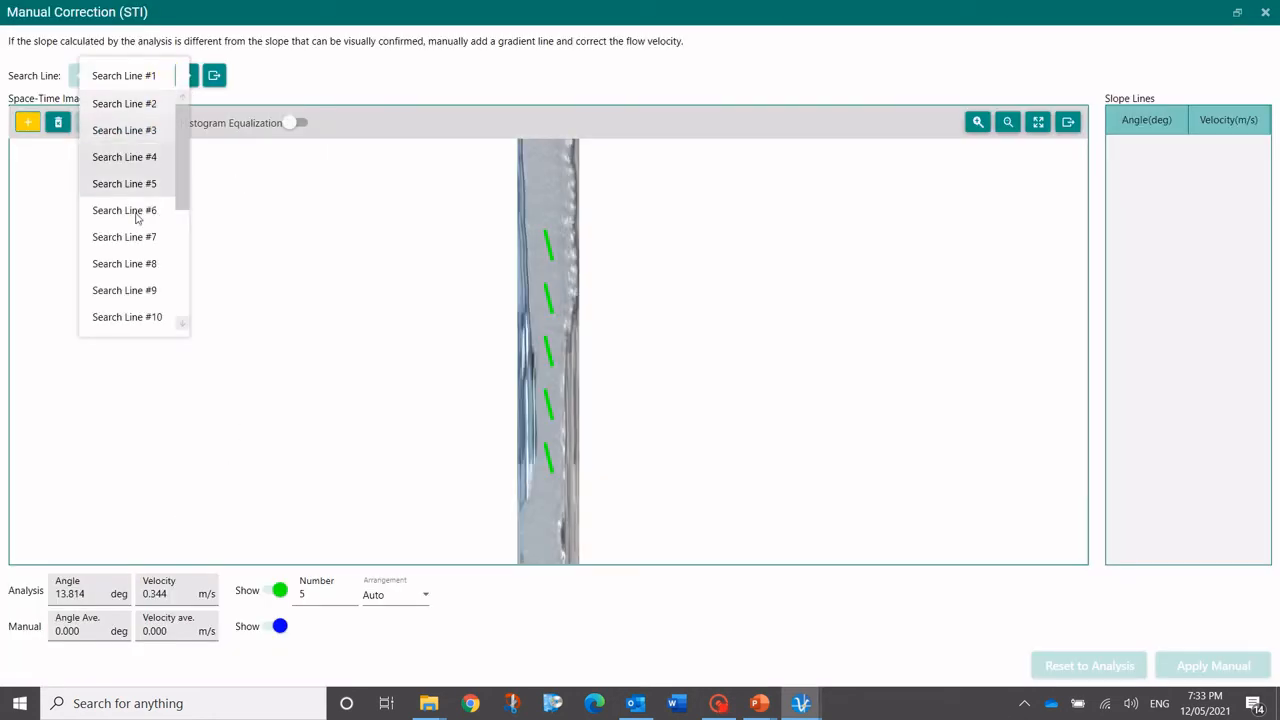
pyautogui.moveTo(182, 190); pyautogui.dragTo(180, 306)
pyautogui.click(165, 264)
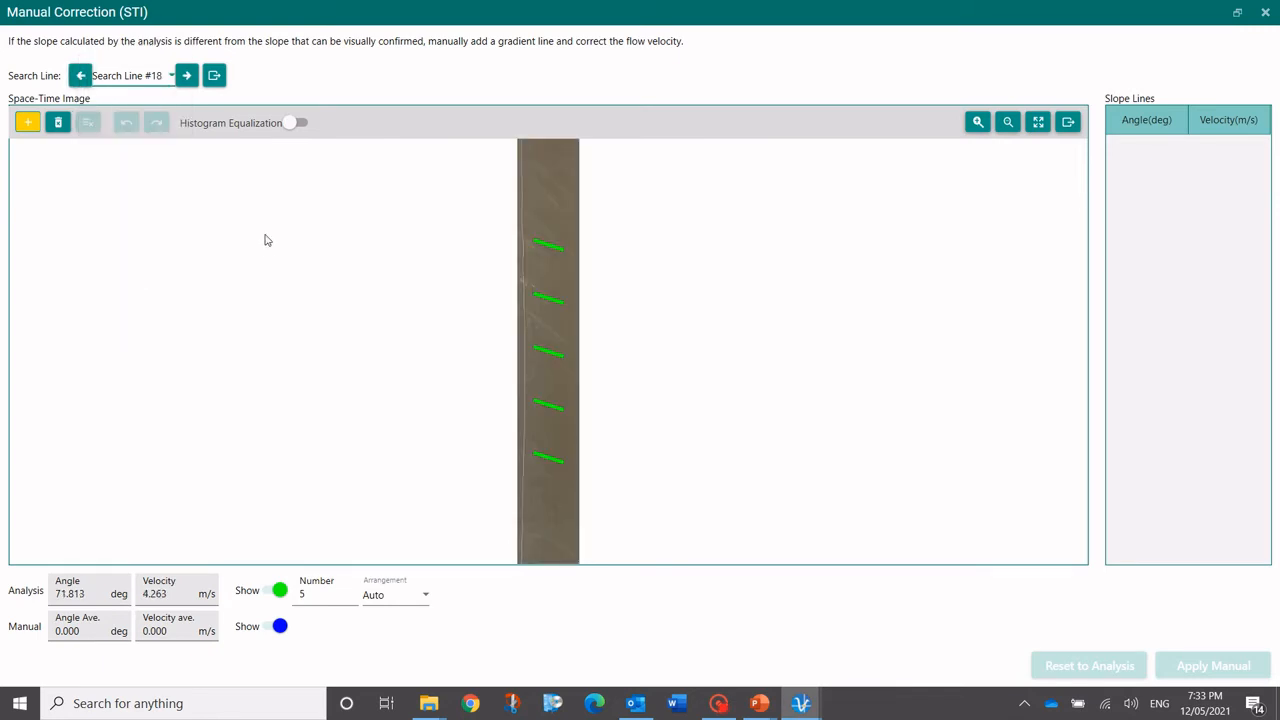
pyautogui.click(298, 125)
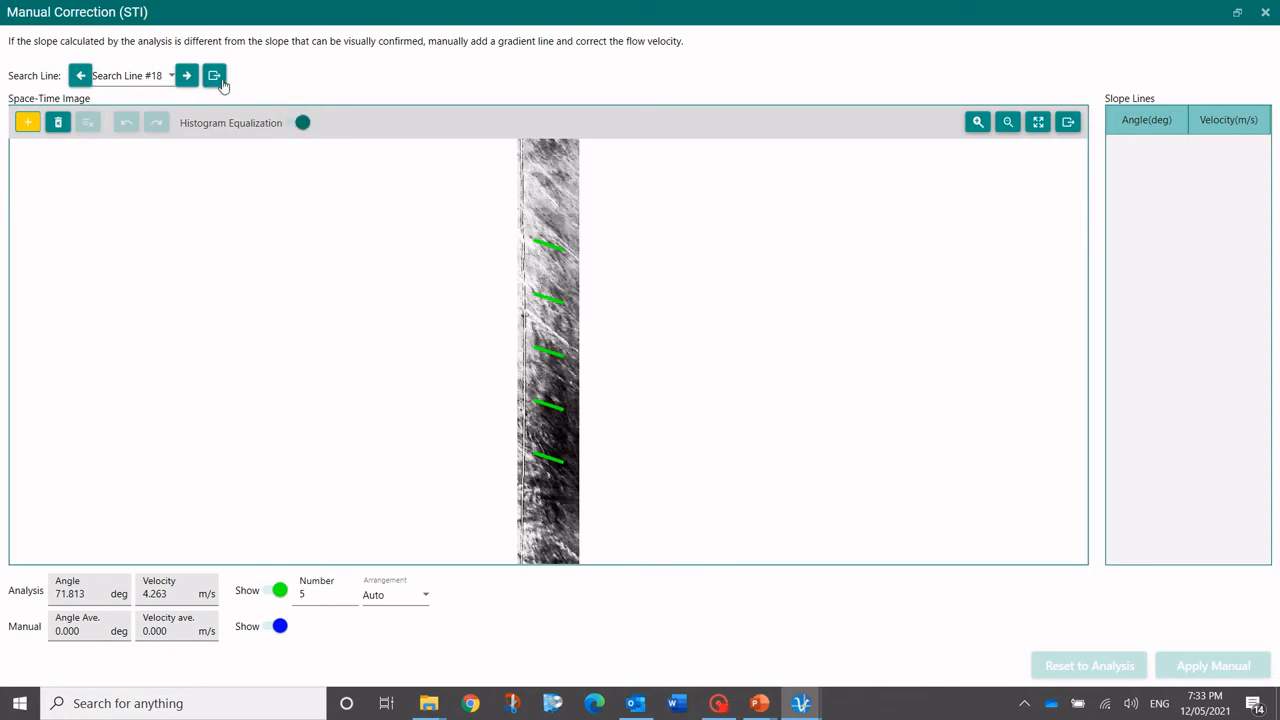
# Step: Draw a manual slope line of about 49 degrees along a bright streak in the middle of the space-time image
pyautogui.scroll(2, 506, 306)
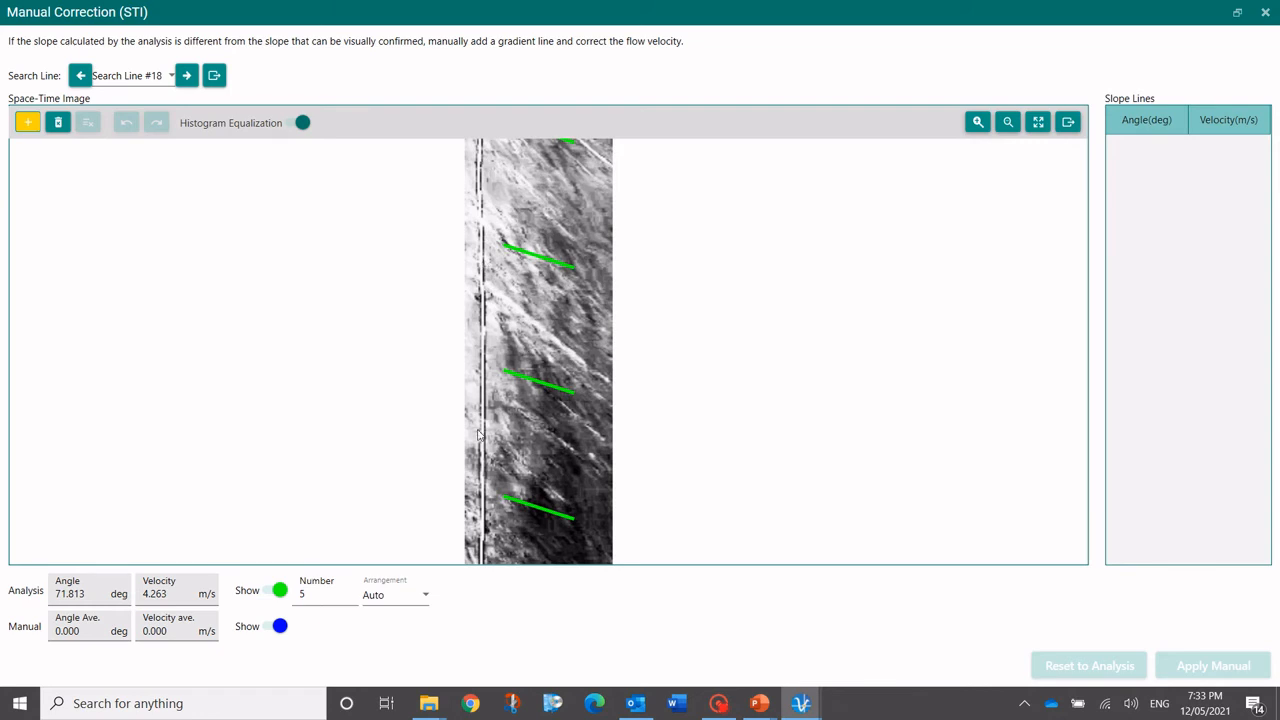
pyautogui.scroll(-1, 541, 315)
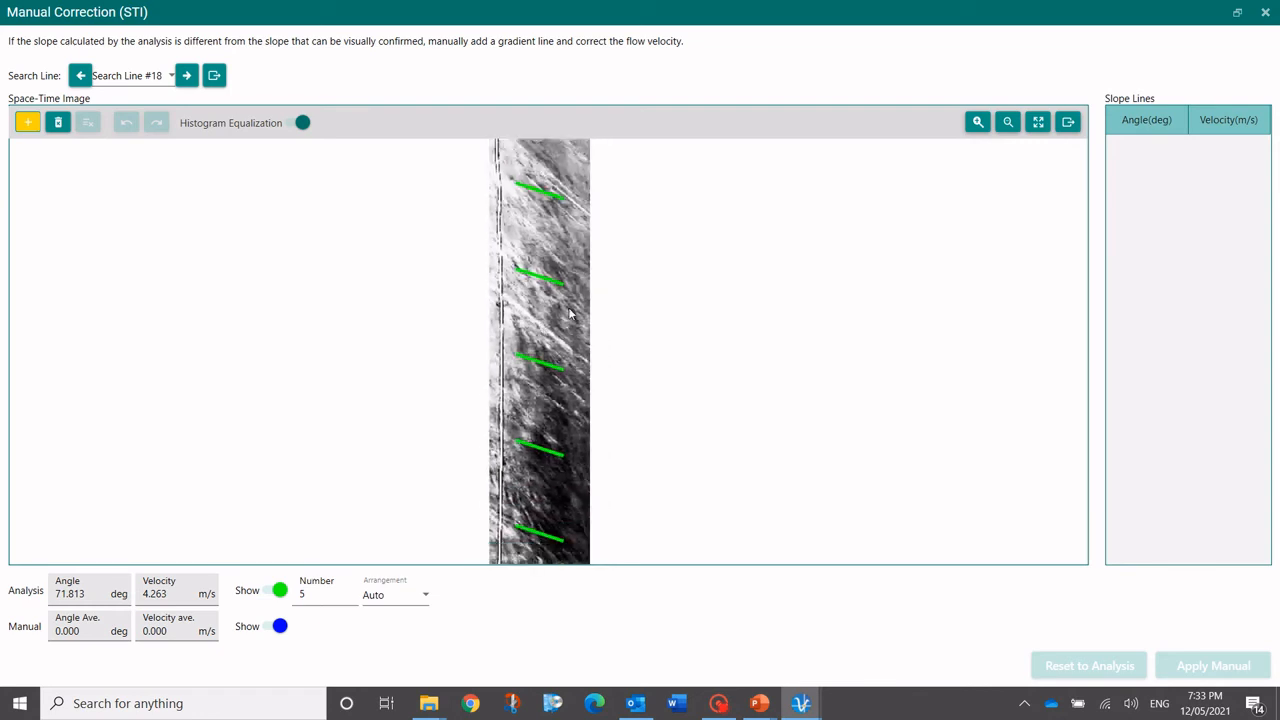
pyautogui.scroll(-1, 570, 314)
pyautogui.scroll(1, 520, 318)
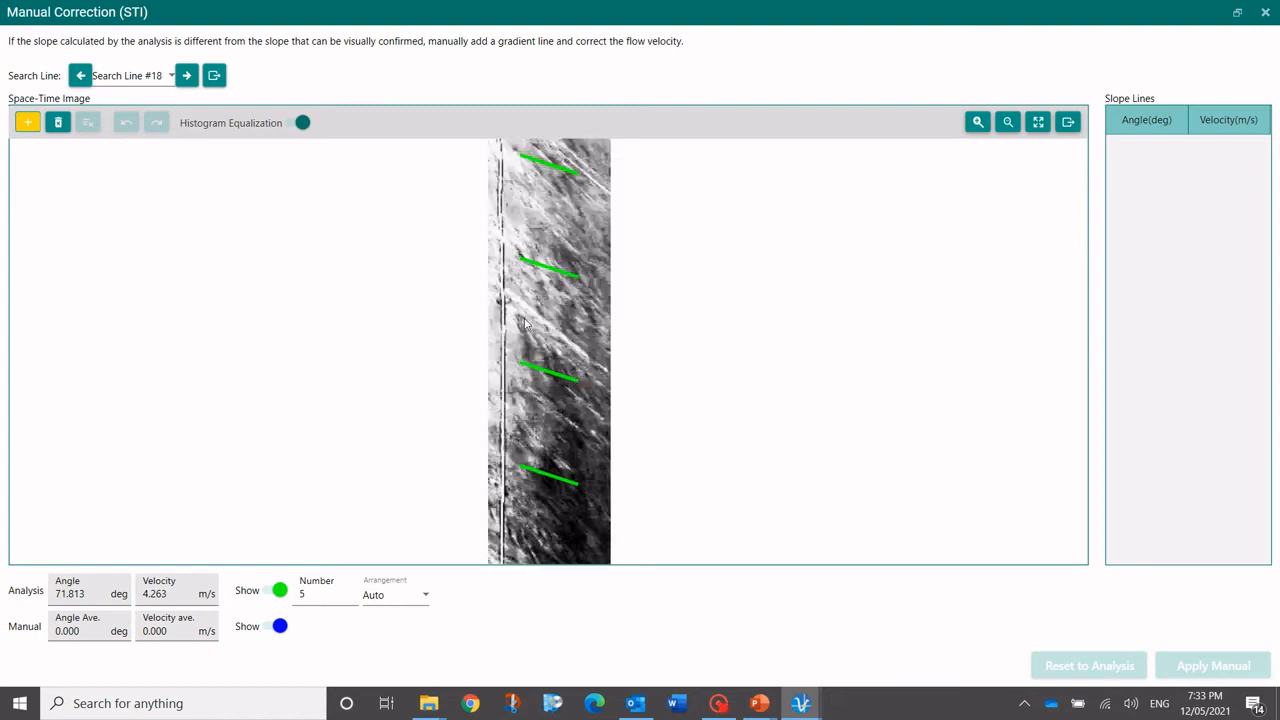
pyautogui.moveTo(514, 297); pyautogui.dragTo(577, 356)
pyautogui.scroll(-2, 539, 460)
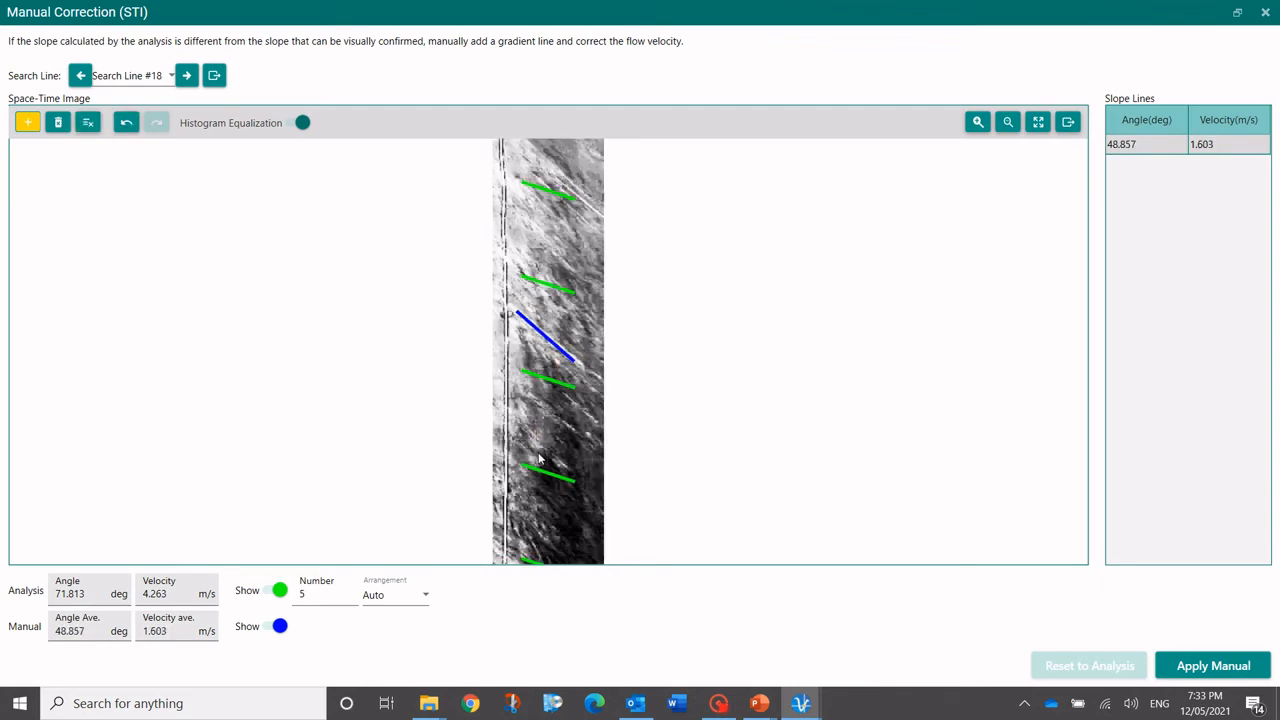
# Step: Add a second slope line of about 50 degrees along a streak below the first, and apply the manual correction to Search Line #18
pyautogui.moveTo(539, 467); pyautogui.dragTo(541, 290)
pyautogui.scroll(10, 533, 322)
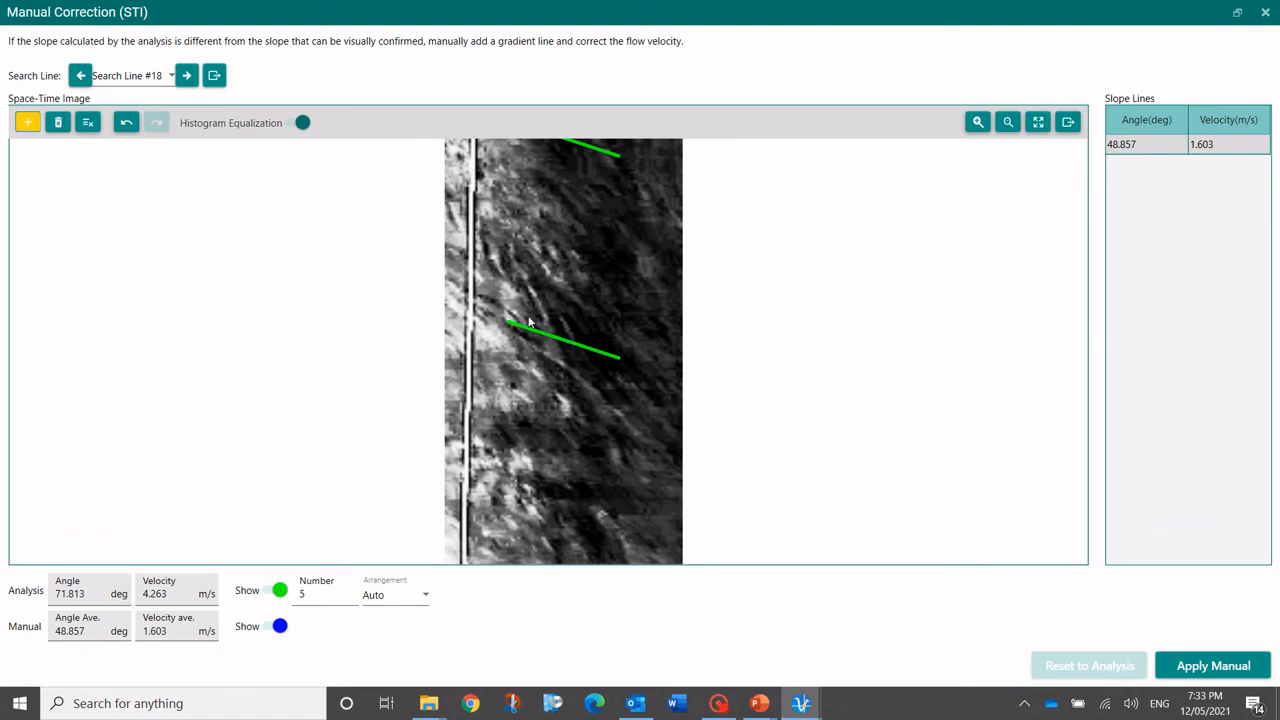
pyautogui.scroll(-8, 565, 386)
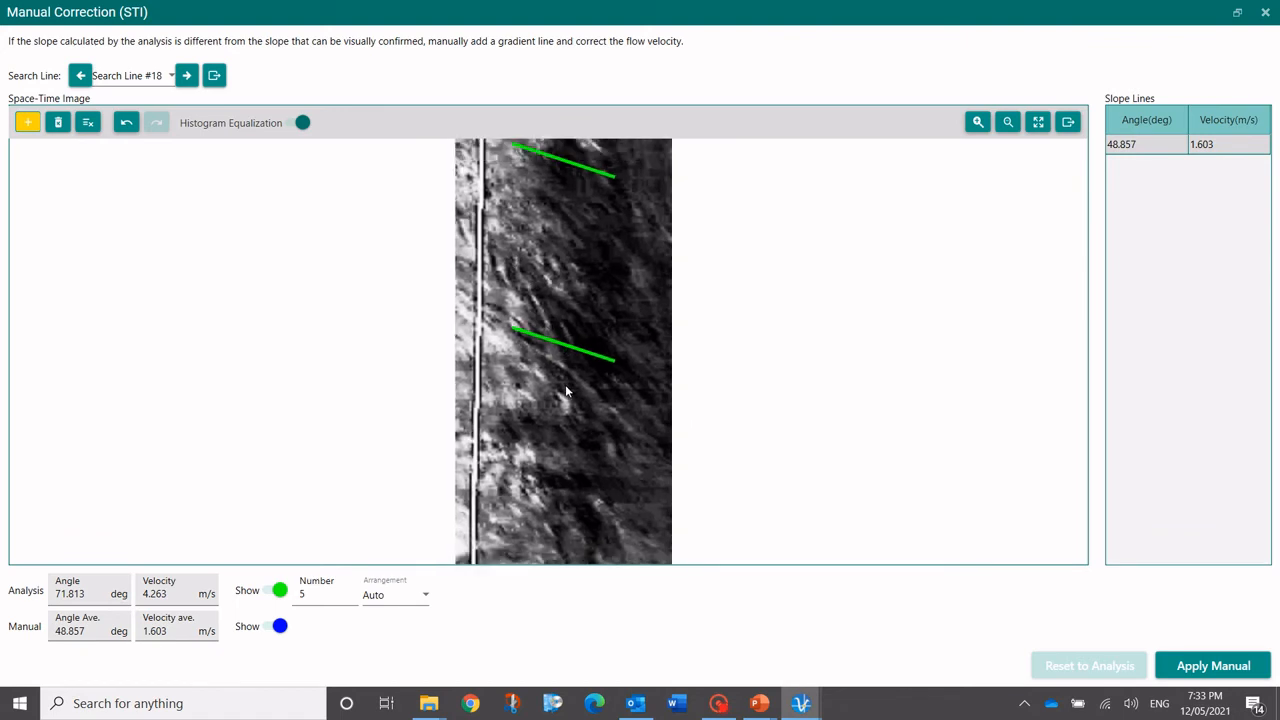
pyautogui.moveTo(556, 343); pyautogui.dragTo(557, 414)
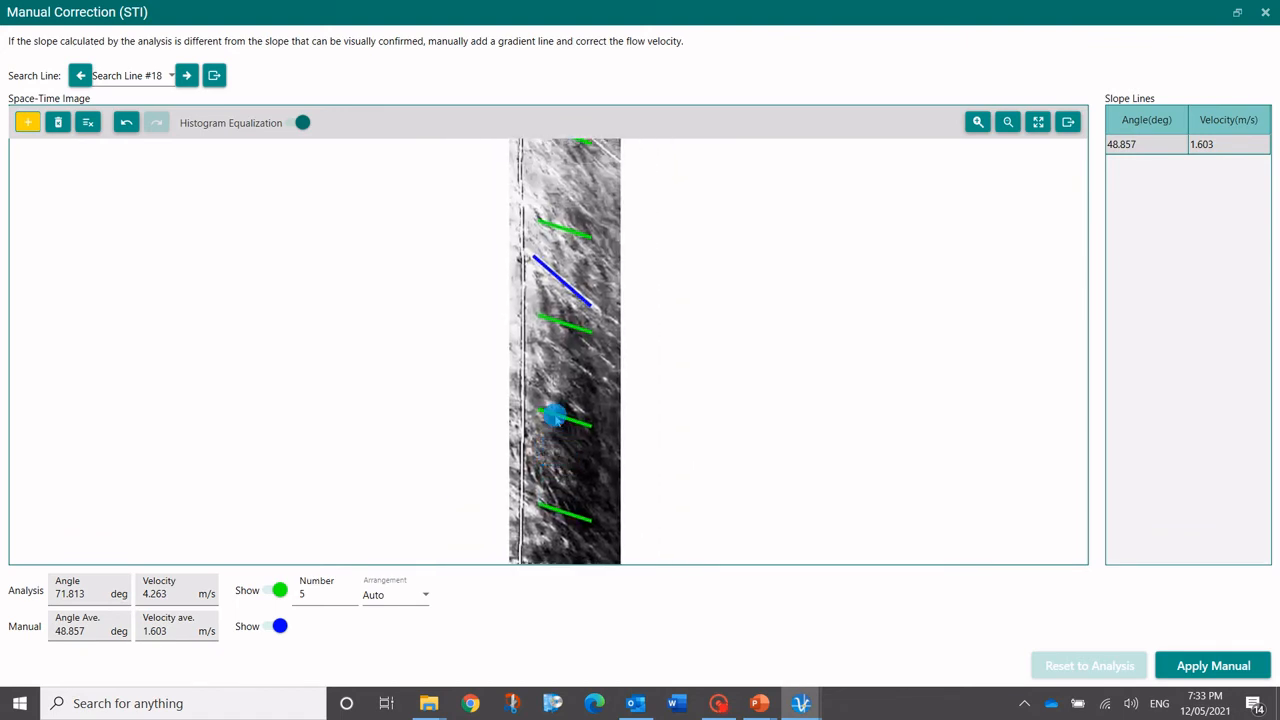
pyautogui.scroll(4, 562, 355)
pyautogui.scroll(3, 562, 355)
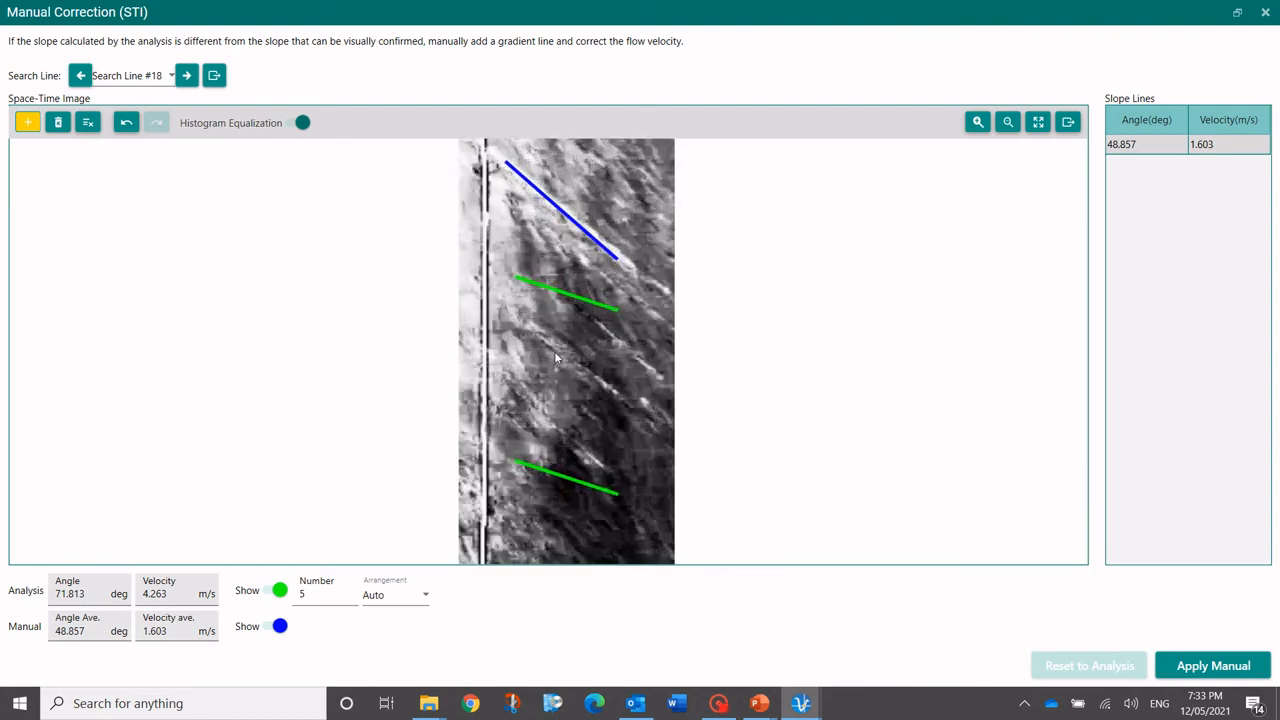
pyautogui.moveTo(600, 325); pyautogui.dragTo(667, 378)
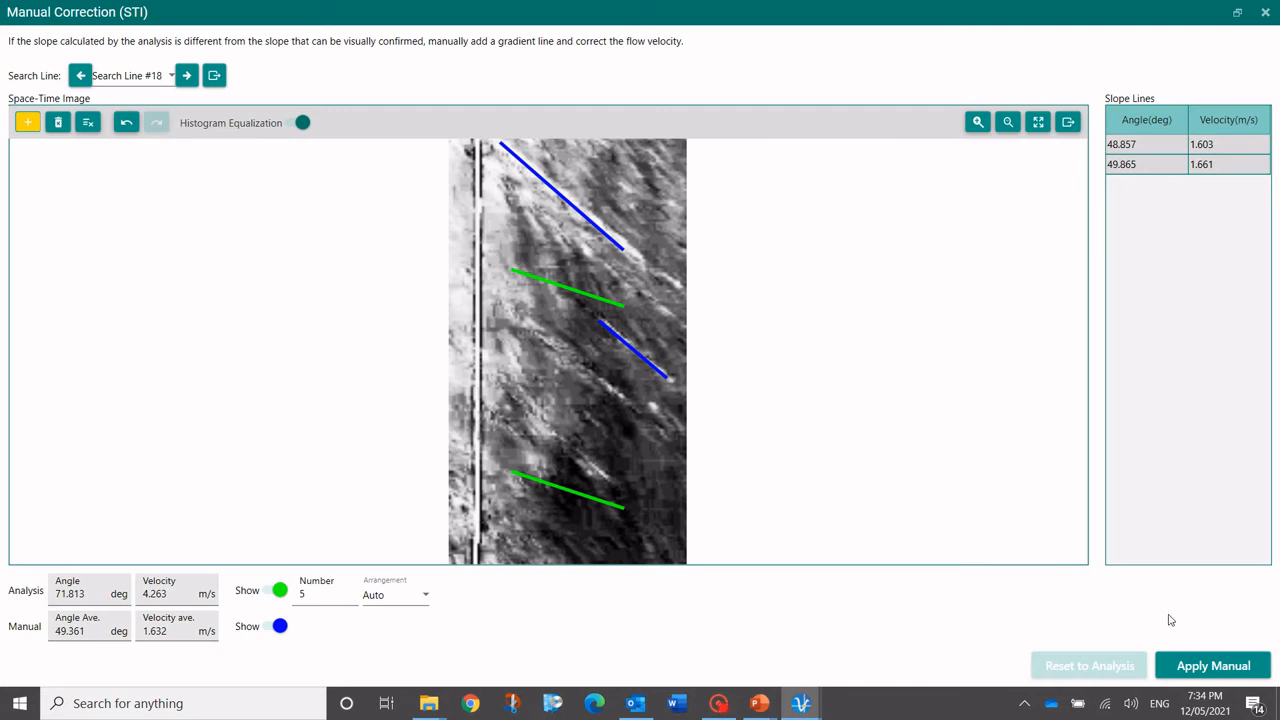
pyautogui.click(1213, 665)
pyautogui.click(613, 404)
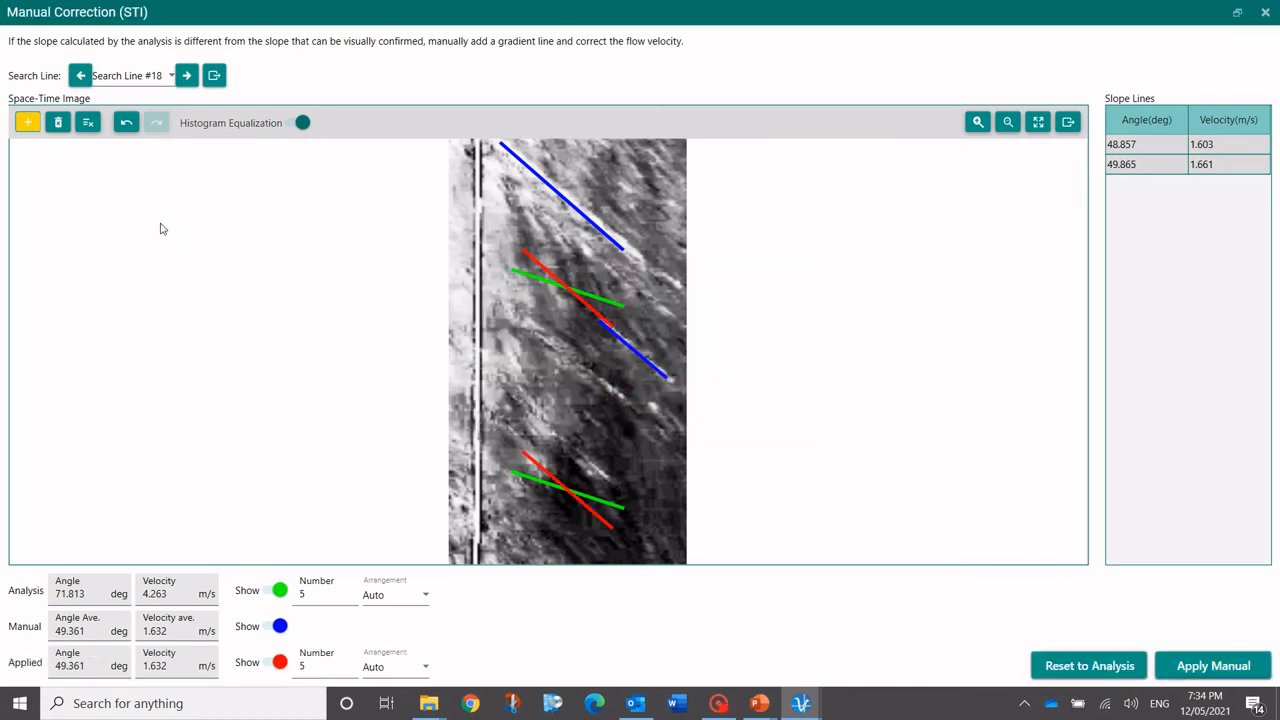
# Step: Go back through the space-time images from Search Line #17 to #13 to compare the analysed slopes with the streaks
pyautogui.click(80, 75)
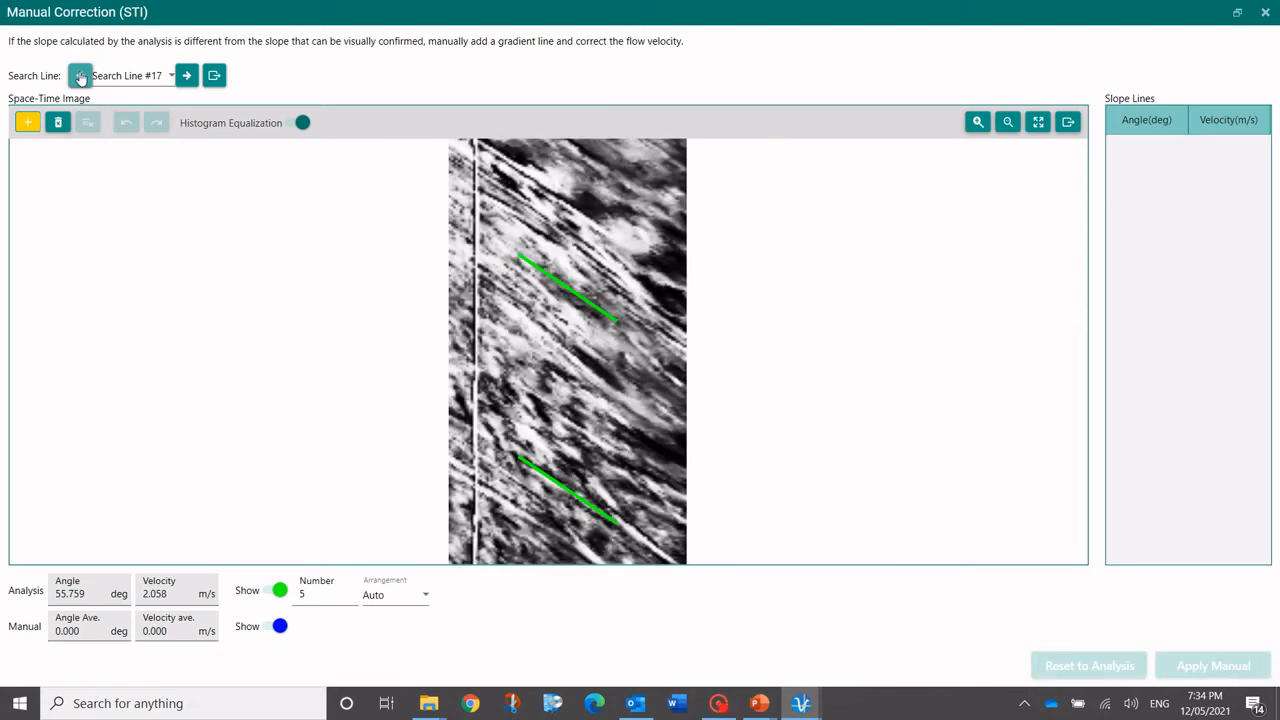
pyautogui.click(80, 75)
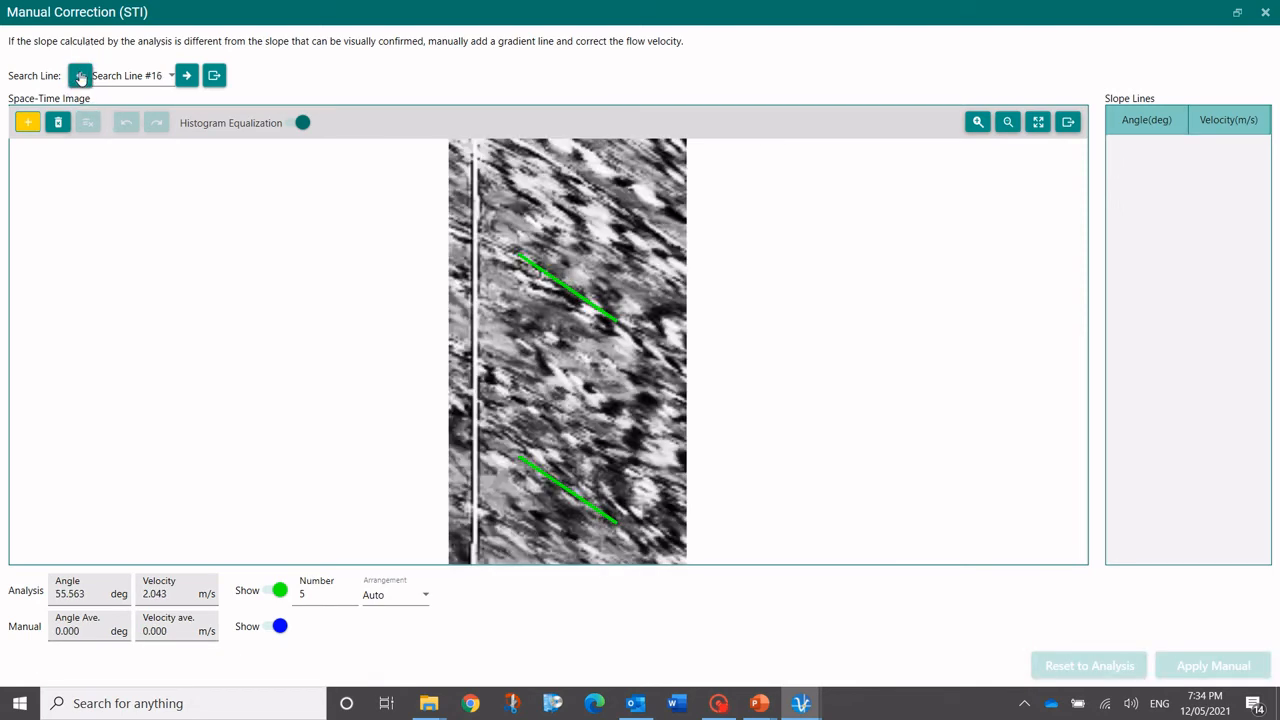
pyautogui.click(80, 75)
pyautogui.click(80, 75)
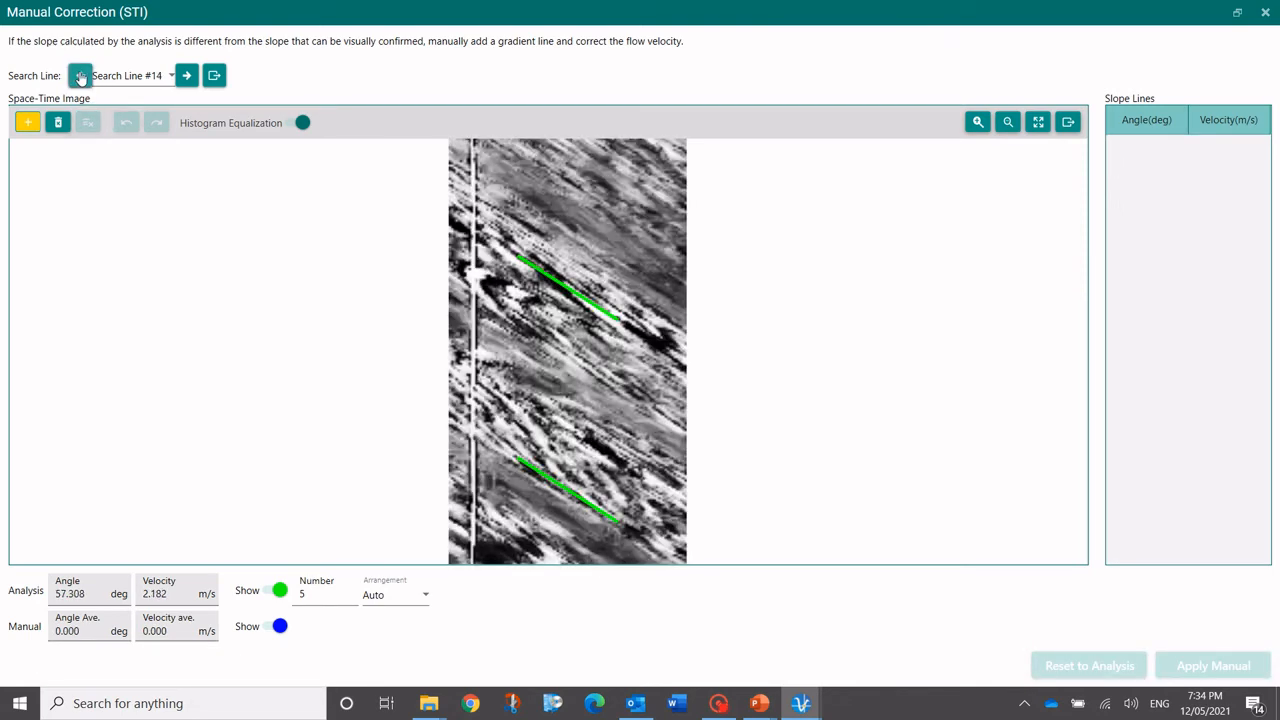
pyautogui.click(80, 75)
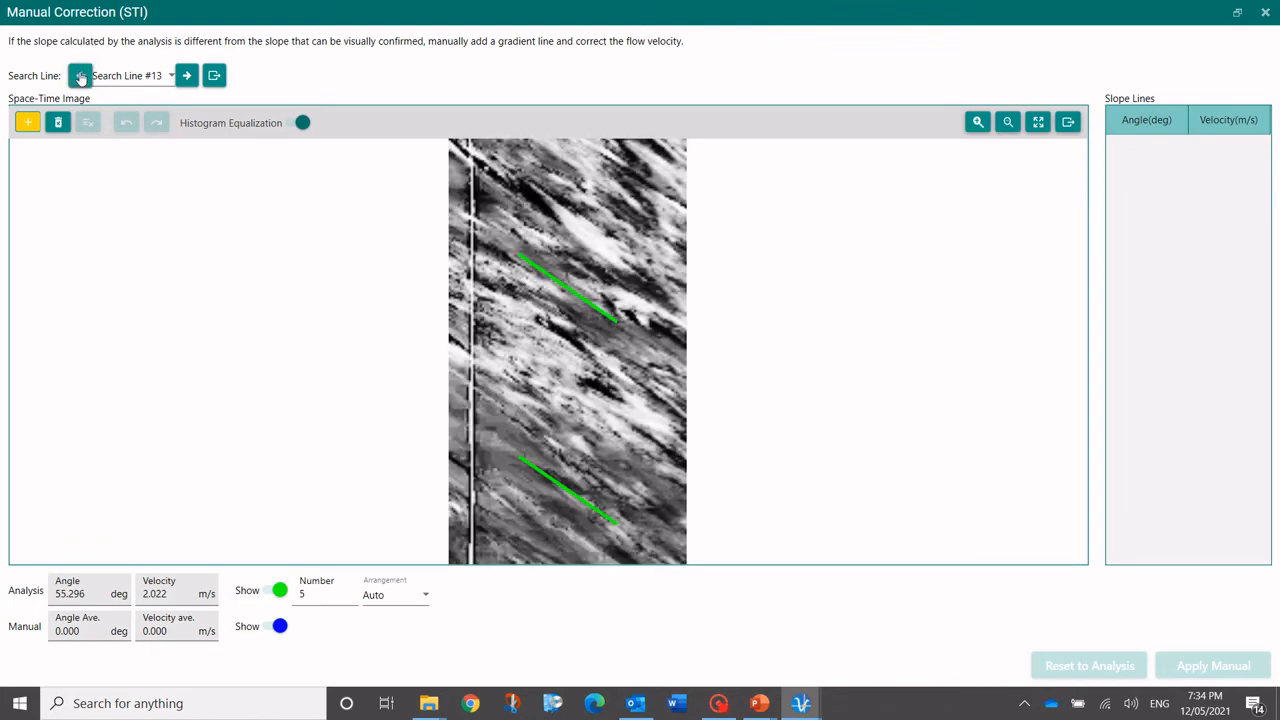
# Step: Draw three manual slope lines of about 68, 44 and 57 degrees from the bright fan-shaped disturbance in Search Line #14's space-time image
pyautogui.click(186, 77)
pyautogui.click(186, 77)
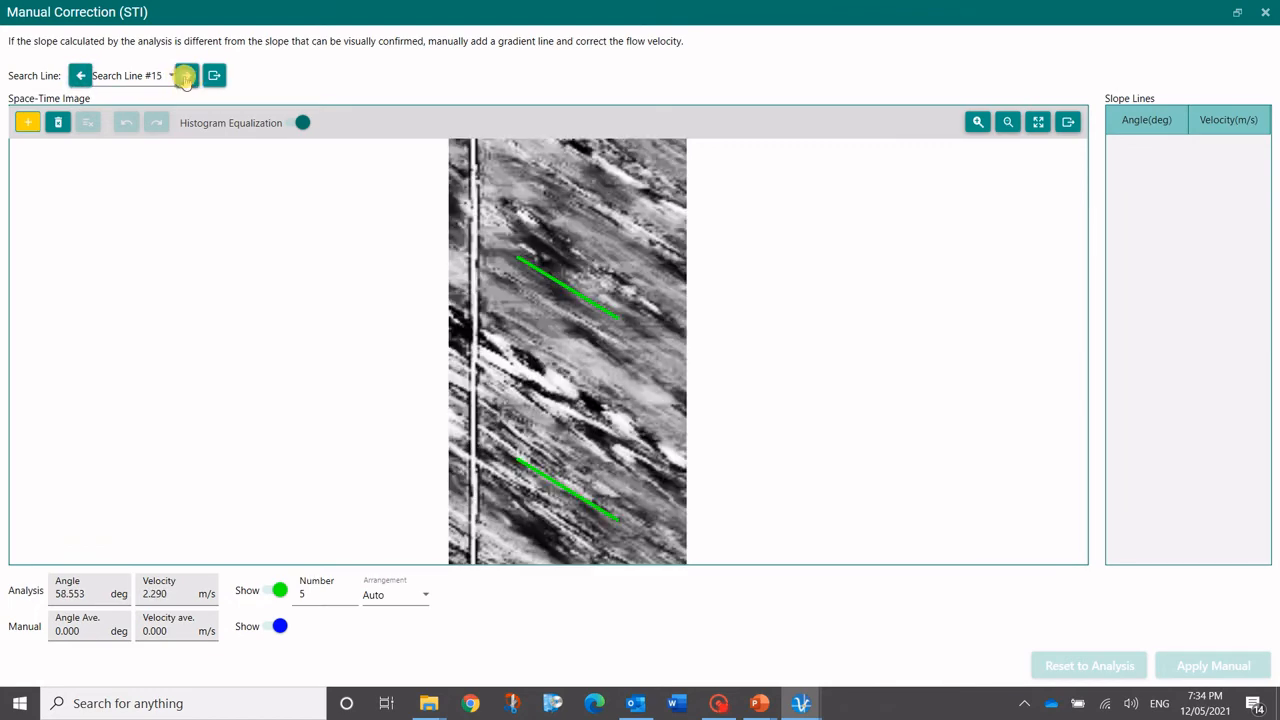
pyautogui.click(80, 75)
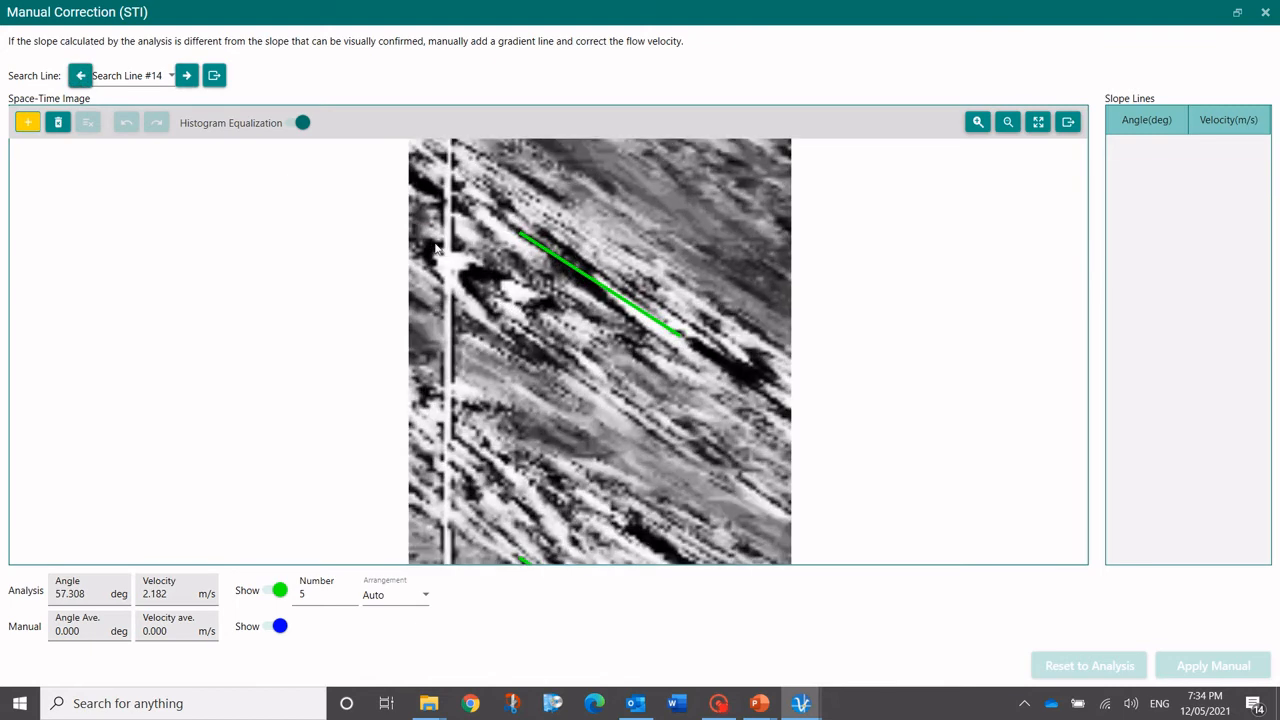
pyautogui.moveTo(435, 247)
pyautogui.mouseDown()
pyautogui.moveTo(543, 285)
pyautogui.moveTo(420, 252)
pyautogui.moveTo(507, 339)
pyautogui.mouseUp()
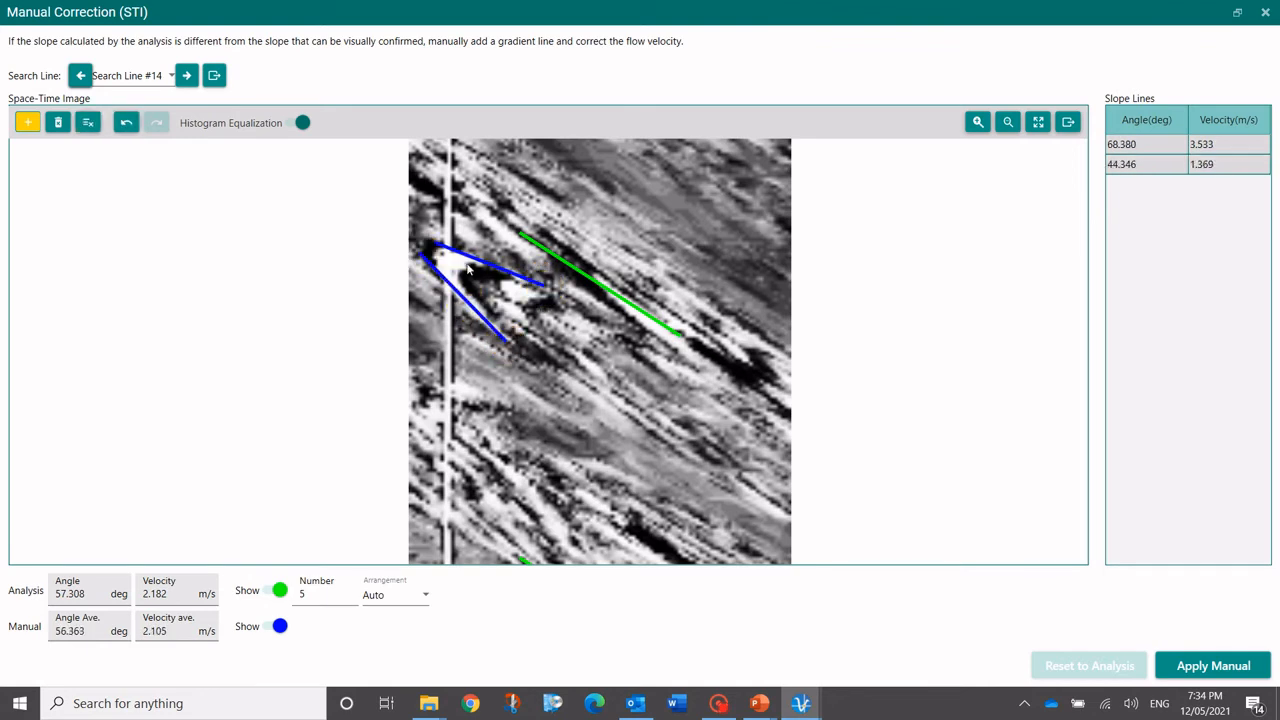
pyautogui.moveTo(438, 256); pyautogui.dragTo(712, 430)
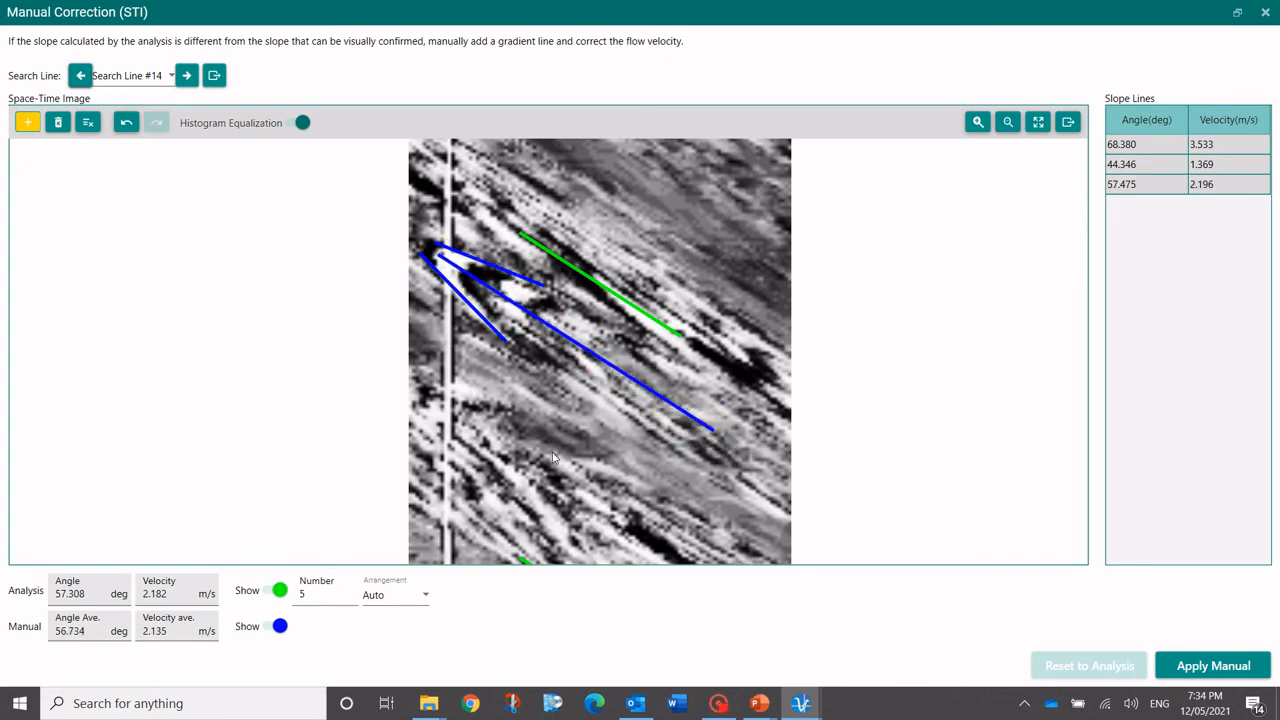
pyautogui.scroll(-3, 553, 458)
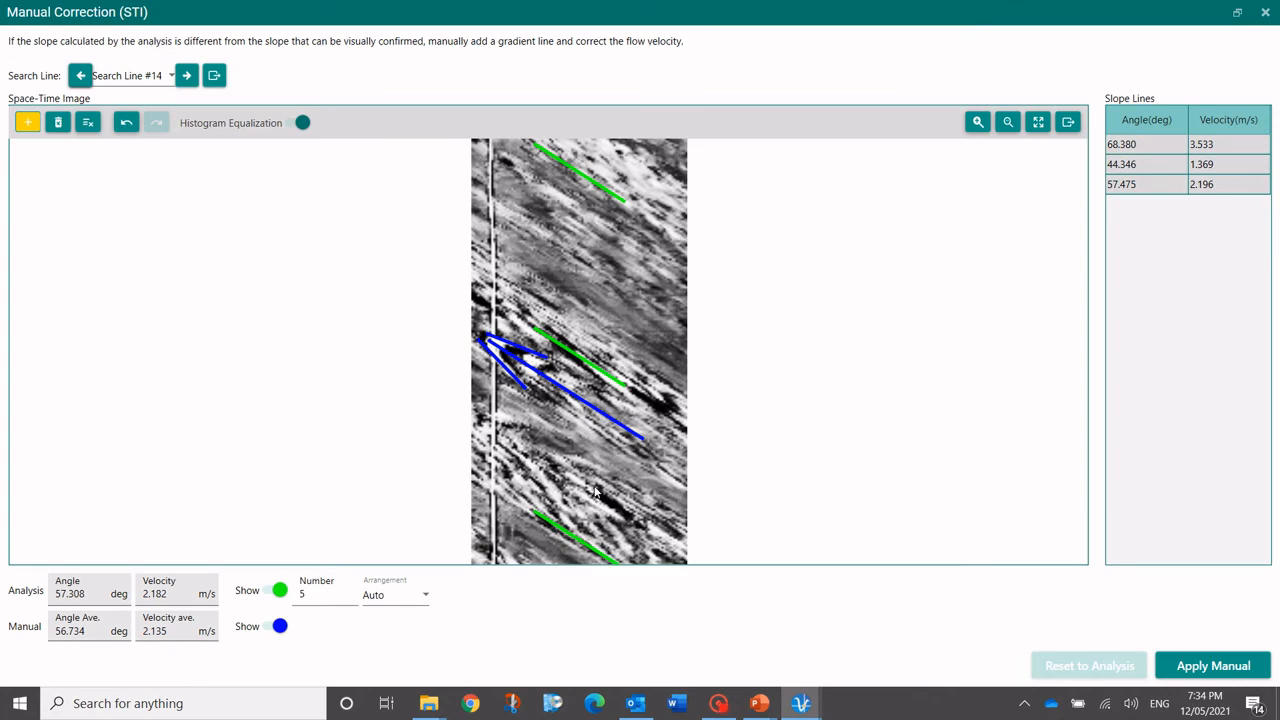
pyautogui.moveTo(594, 490); pyautogui.dragTo(586, 243)
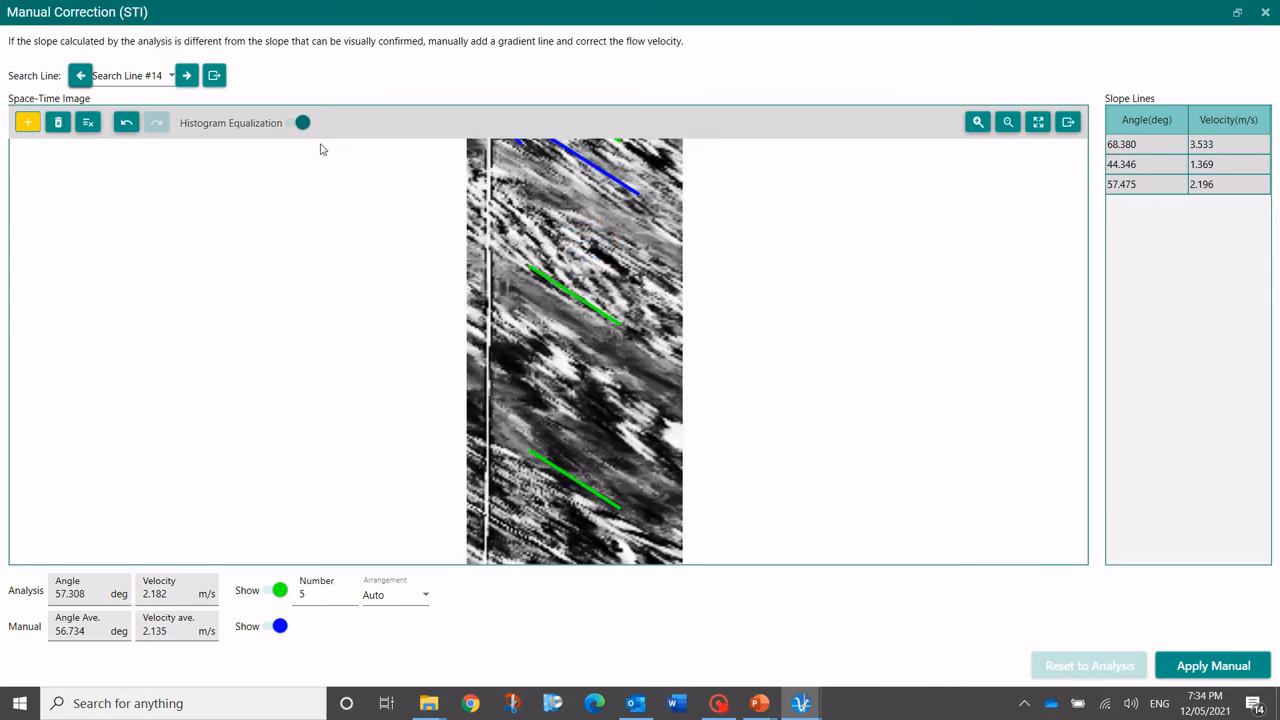
# Step: Draw a manual slope line of about 52 degrees along a streak in Search Line #10 and close the manual correction without applying it
pyautogui.click(81, 76)
pyautogui.click(80, 76)
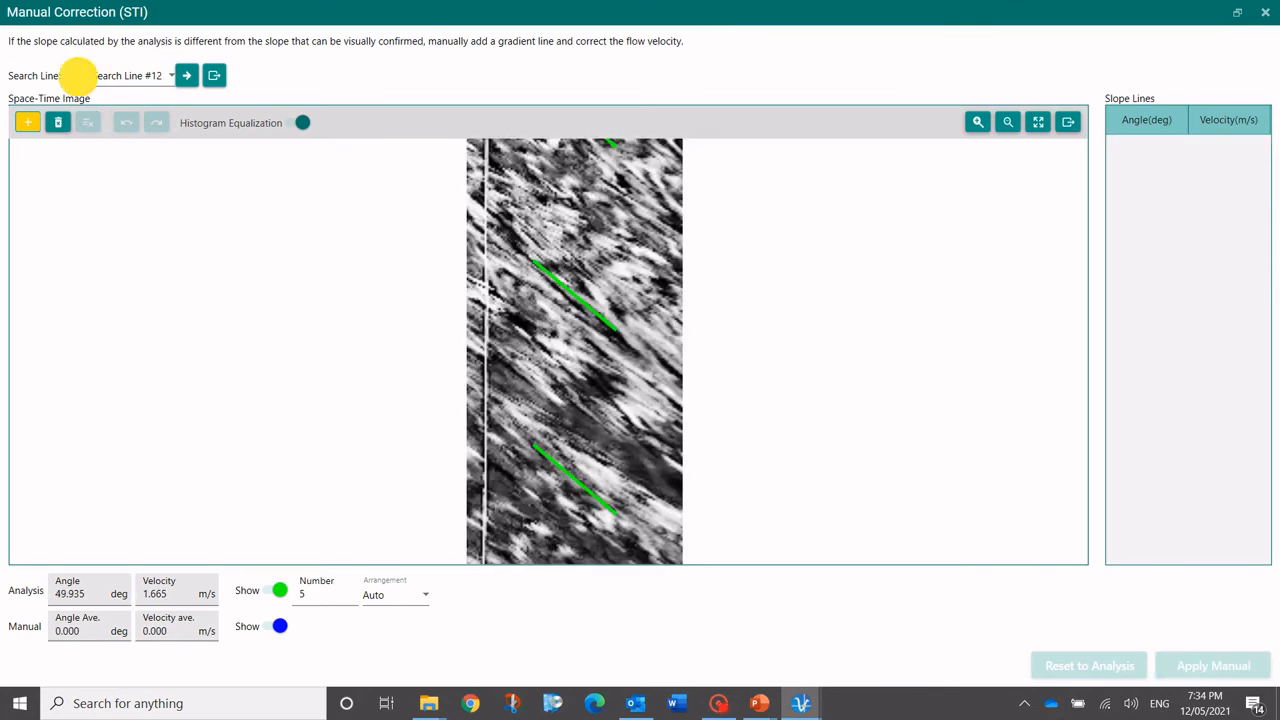
pyautogui.click(80, 76)
pyautogui.click(82, 77)
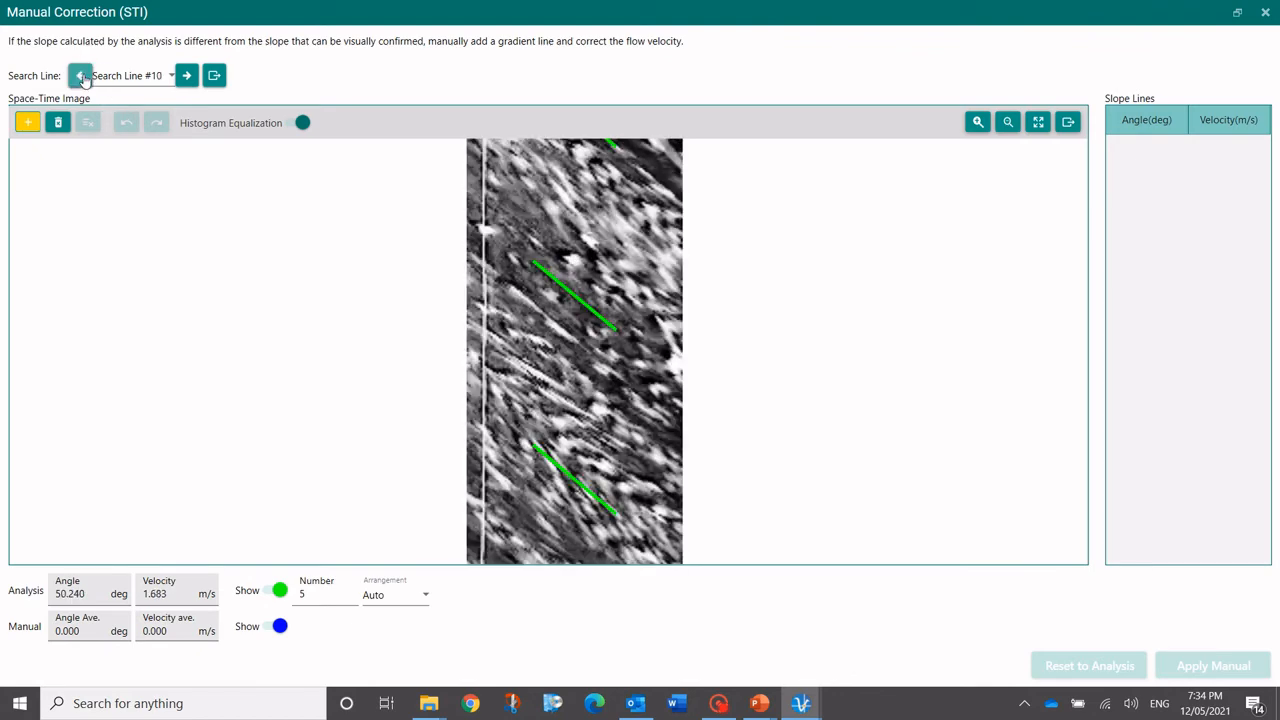
pyautogui.moveTo(617, 378); pyautogui.dragTo(577, 520)
pyautogui.moveTo(554, 340); pyautogui.dragTo(539, 530)
pyautogui.moveTo(533, 311); pyautogui.dragTo(523, 423)
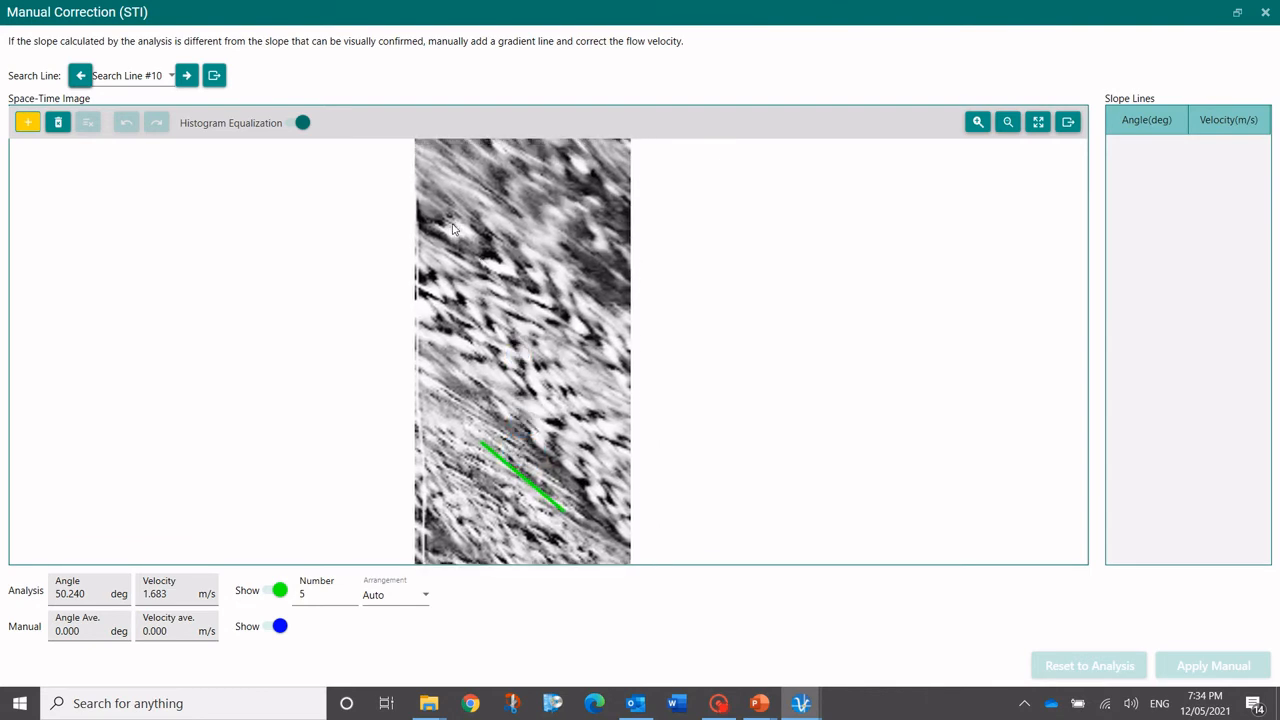
pyautogui.moveTo(450, 228); pyautogui.dragTo(597, 338)
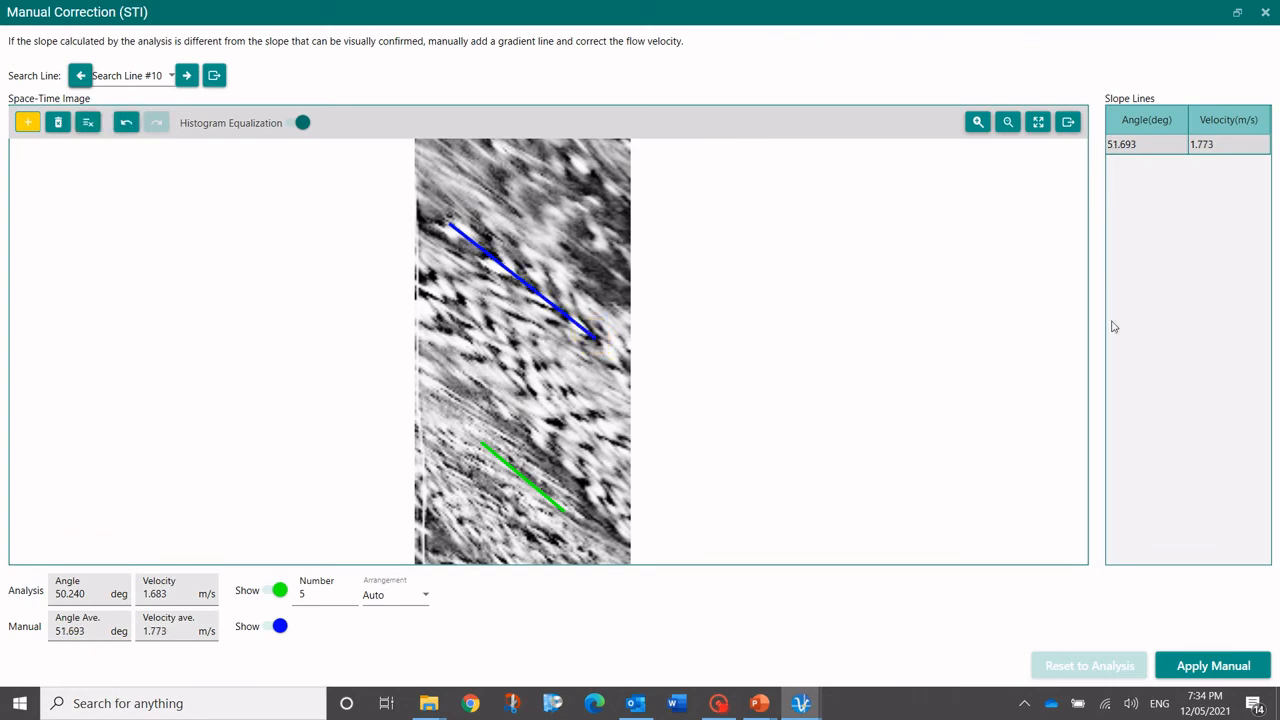
pyautogui.click(1265, 12)
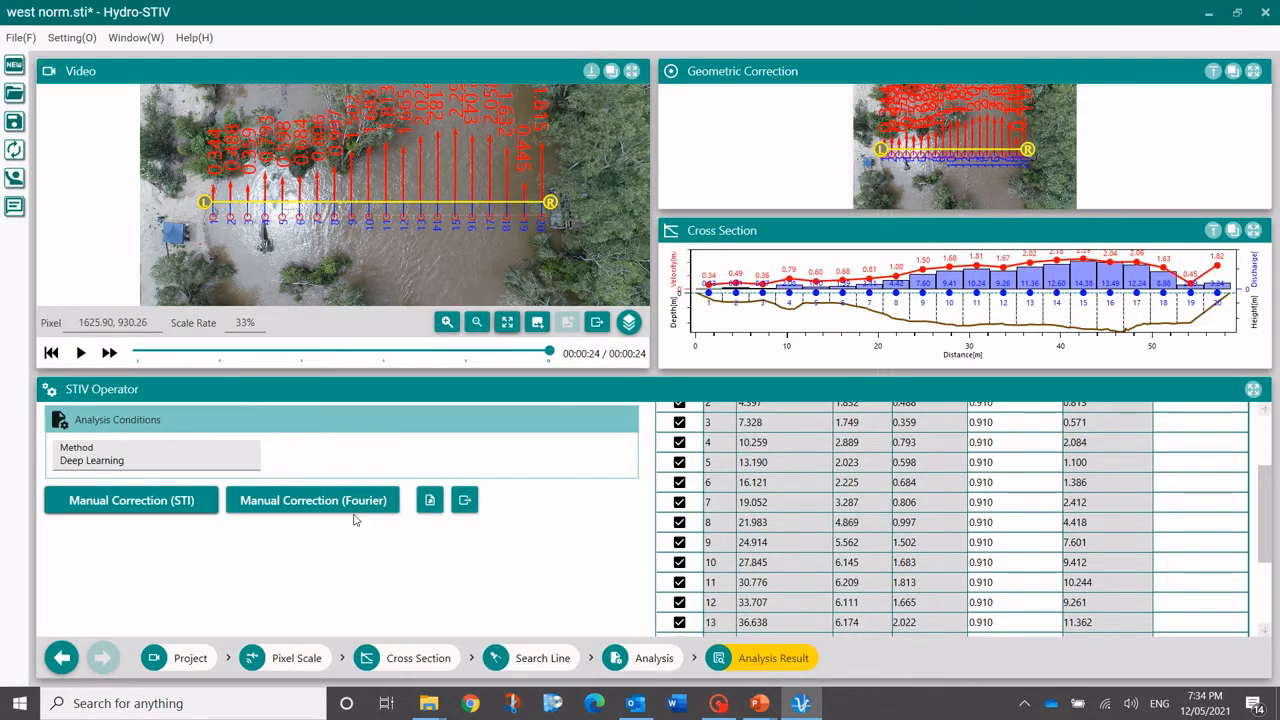
# Step: Change the project's search line setting to Manual Mode and specify the pixel scale from the two points 57.5 m apart
pyautogui.click(183, 662)
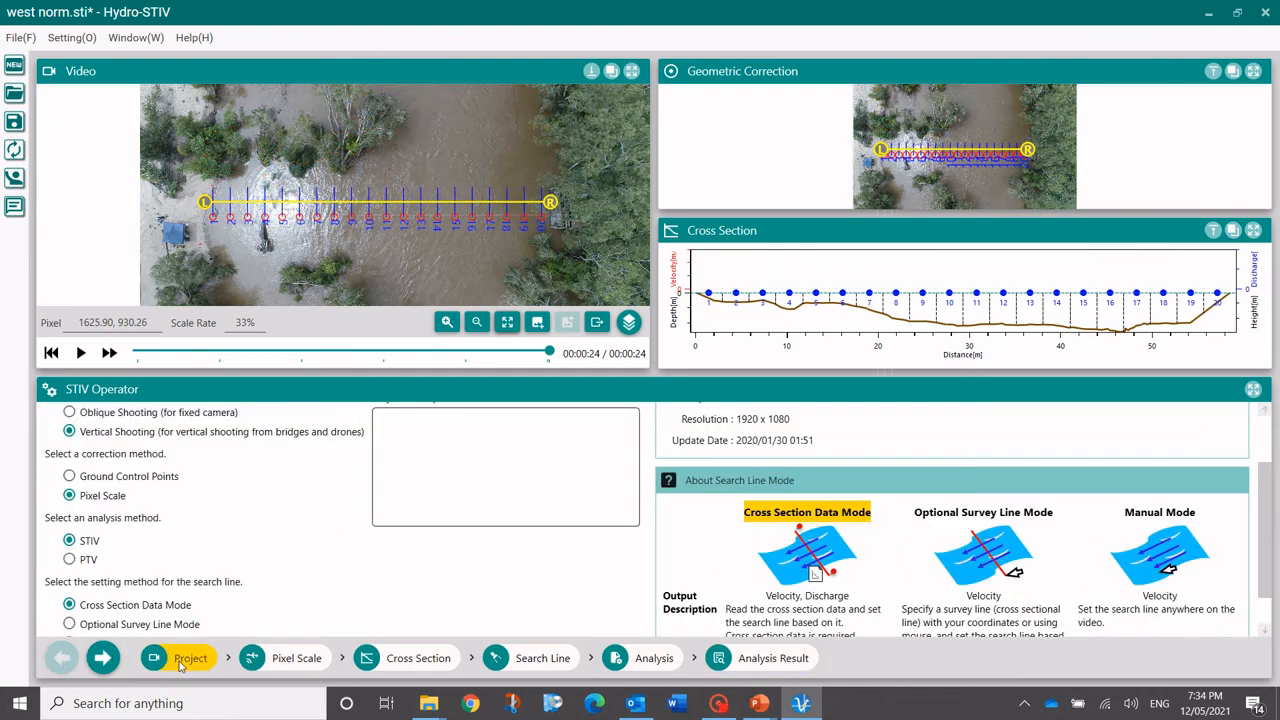
pyautogui.scroll(-1, 168, 578)
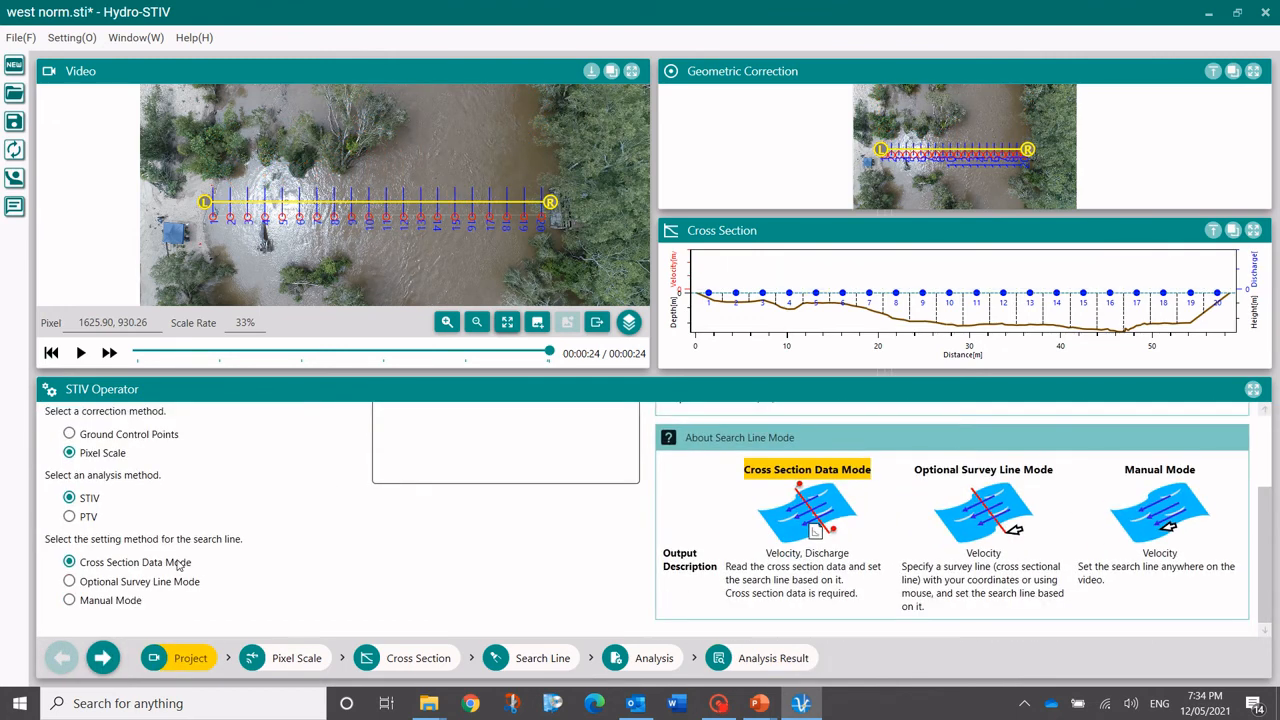
pyautogui.click(70, 600)
pyautogui.click(597, 408)
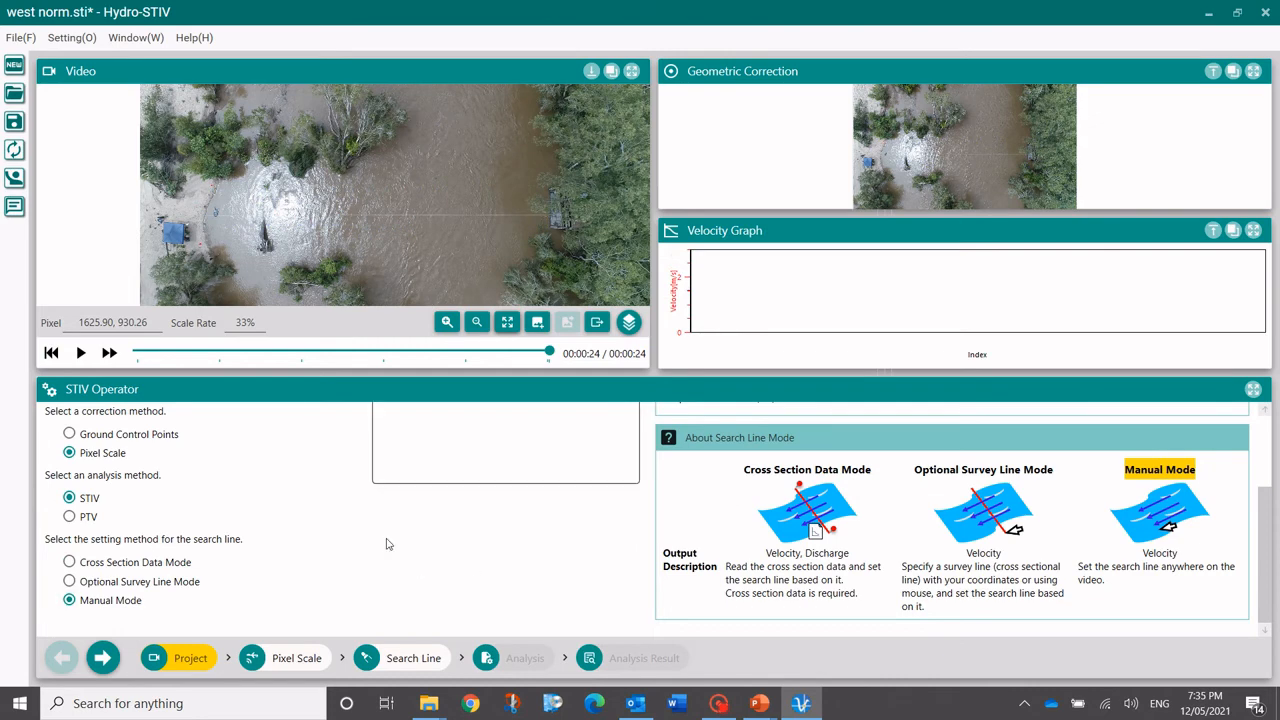
pyautogui.click(293, 661)
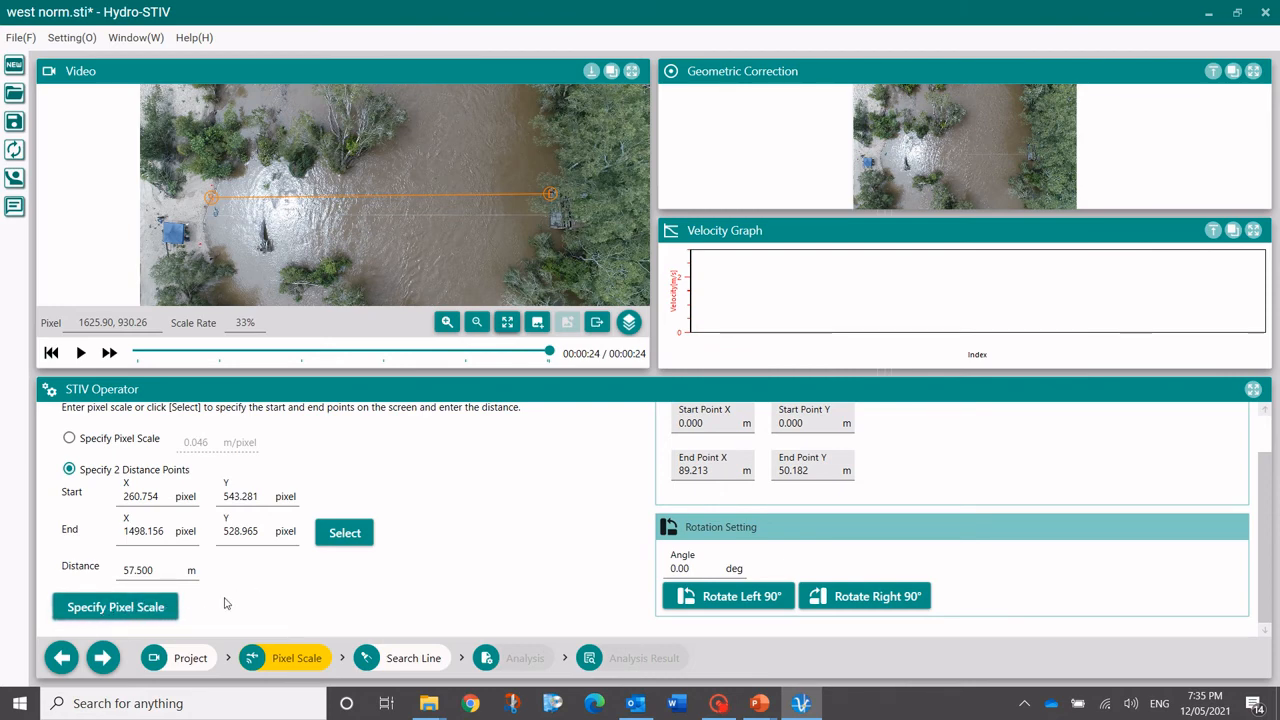
pyautogui.click(133, 607)
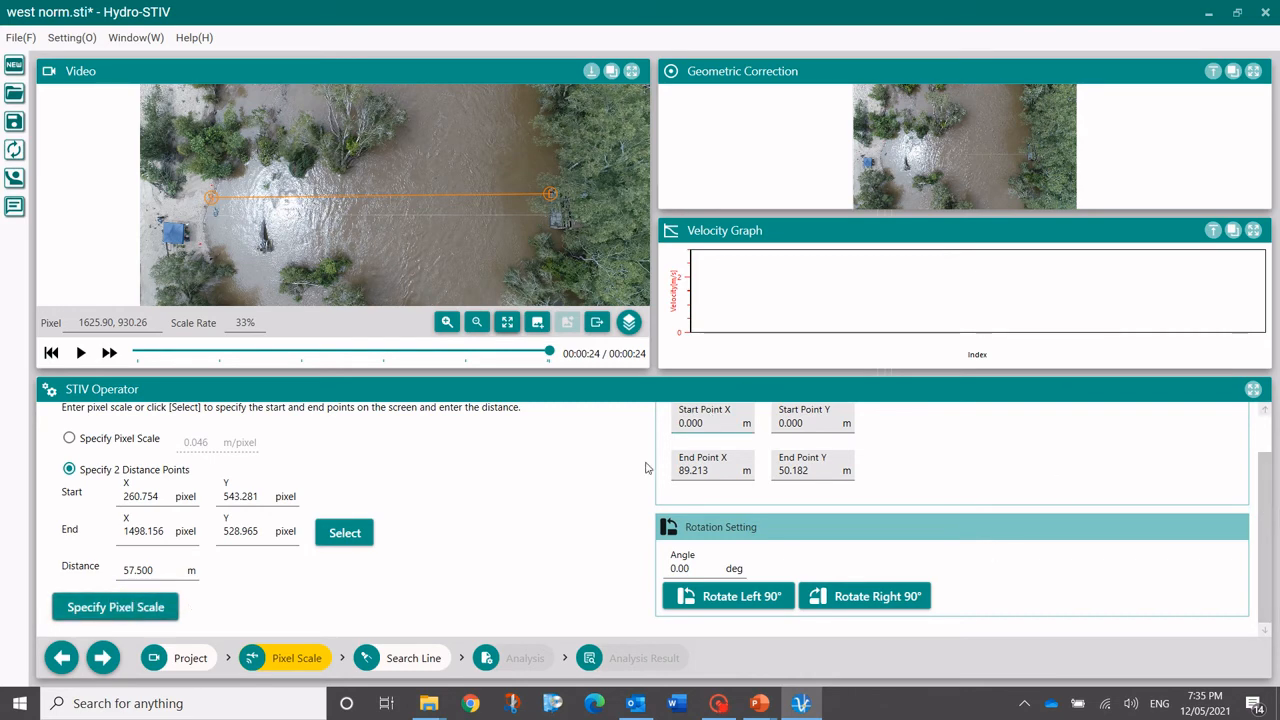
# Step: Draw two groups of five search lines at 2 m intervals, about 11.3 m long near the lower far bank and 4.2 m in the glare
pyautogui.click(411, 658)
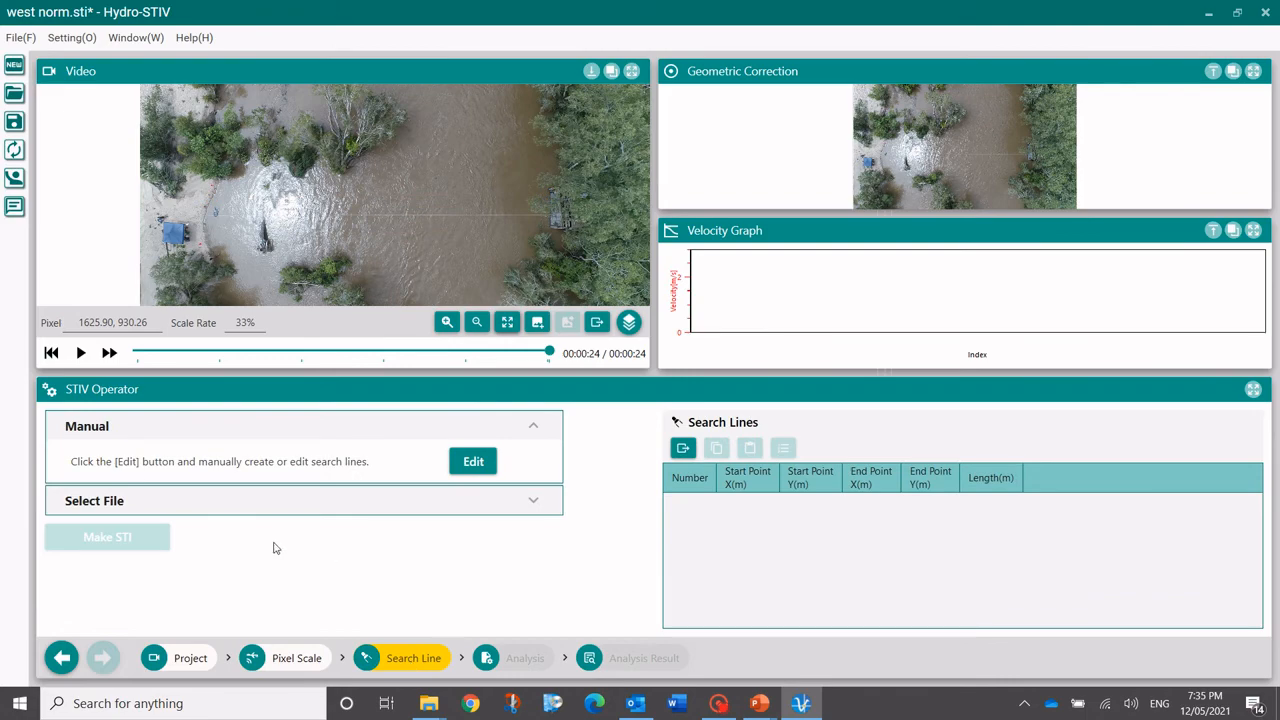
pyautogui.click(472, 461)
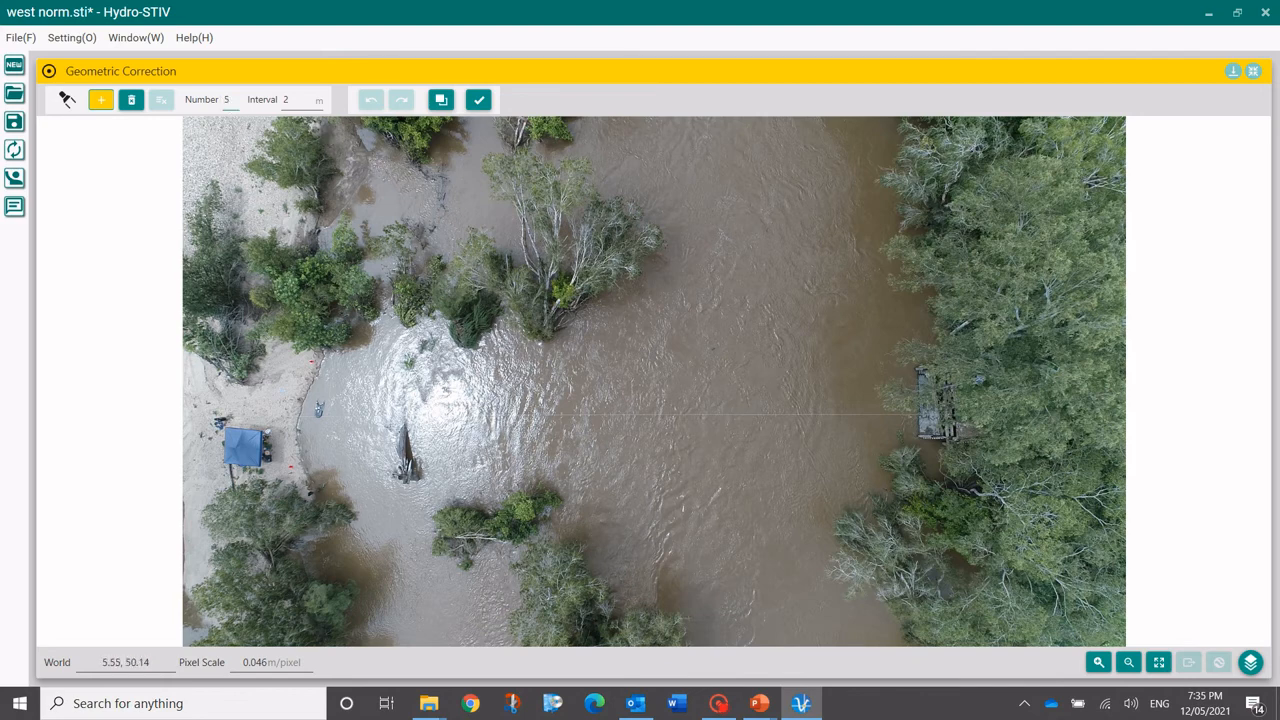
pyautogui.click(295, 100)
pyautogui.moveTo(786, 606); pyautogui.dragTo(786, 487)
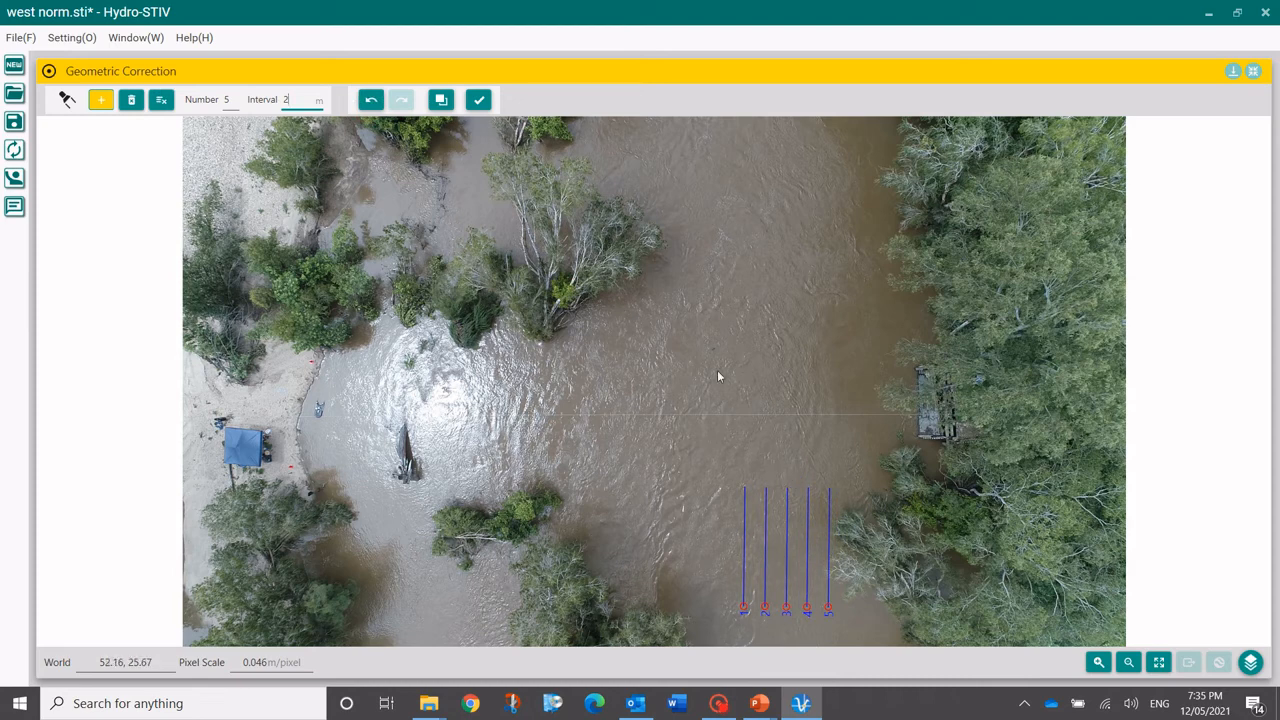
pyautogui.moveTo(511, 438); pyautogui.dragTo(511, 395)
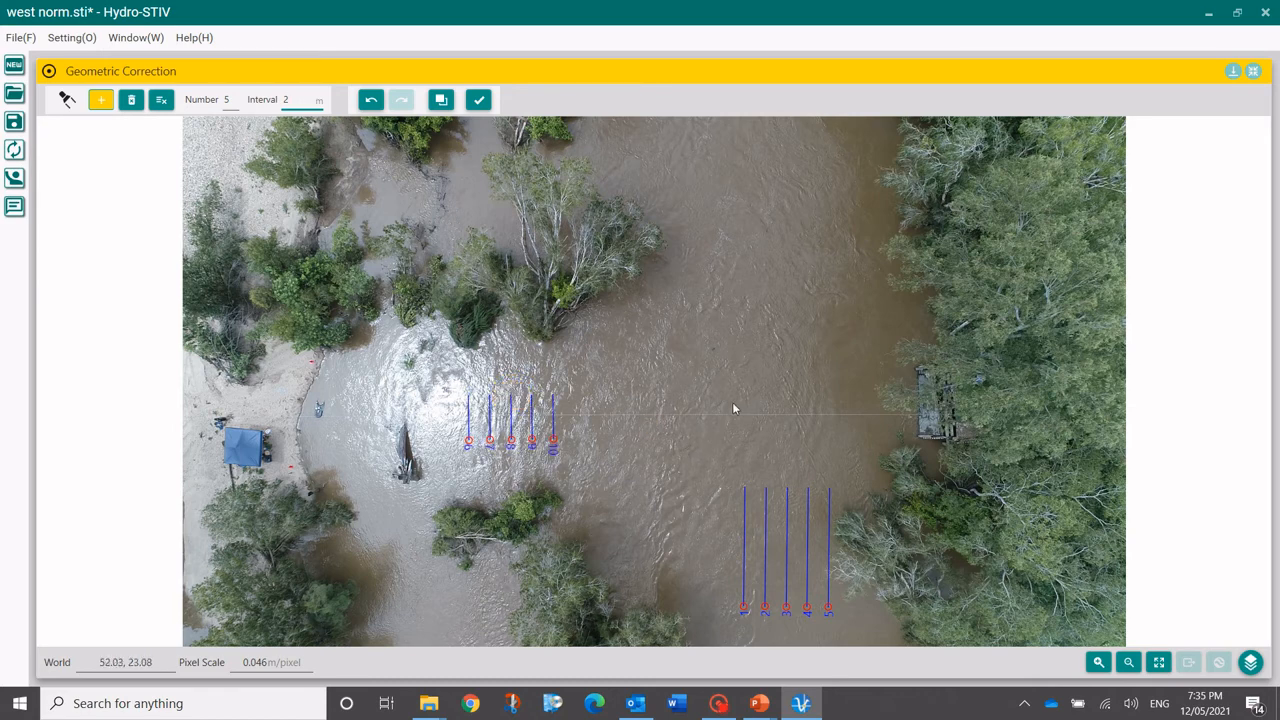
# Step: Add three more groups of five short search lines spaced up the main channel and finish the search line editing
pyautogui.moveTo(766, 401); pyautogui.dragTo(765, 366)
pyautogui.moveTo(749, 296); pyautogui.dragTo(751, 260)
pyautogui.moveTo(745, 184); pyautogui.dragTo(743, 150)
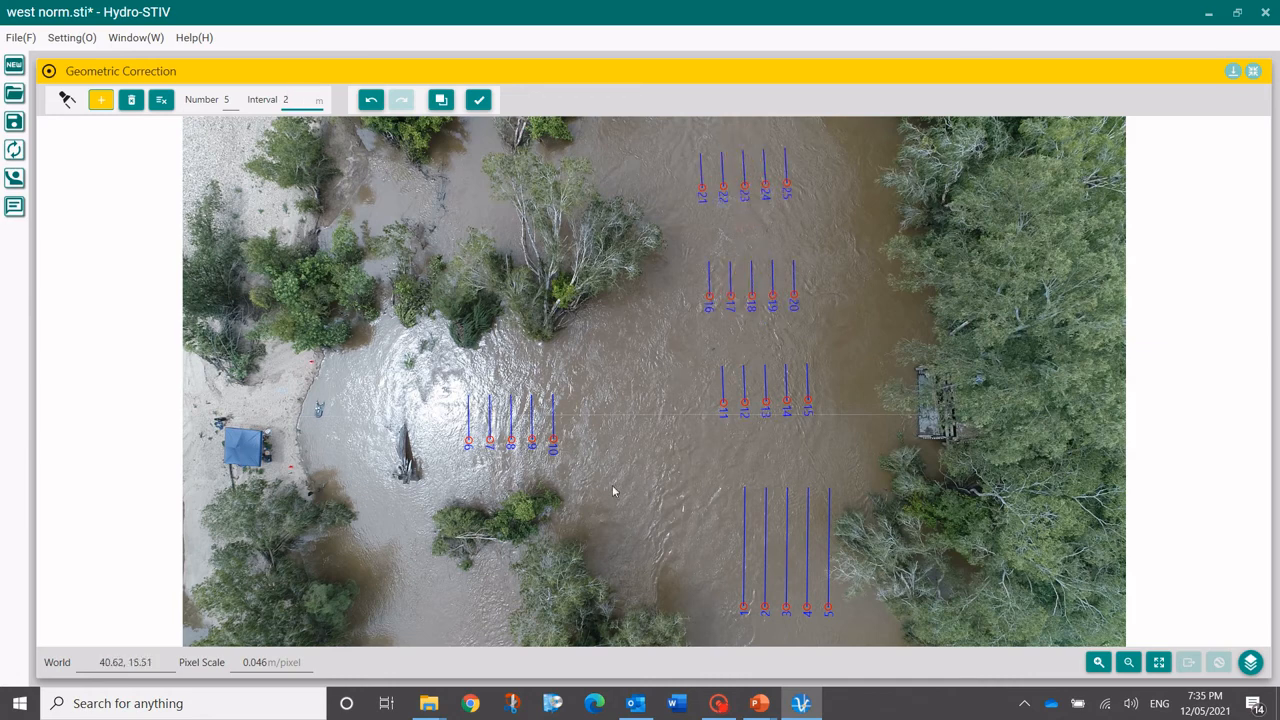
pyautogui.click(479, 99)
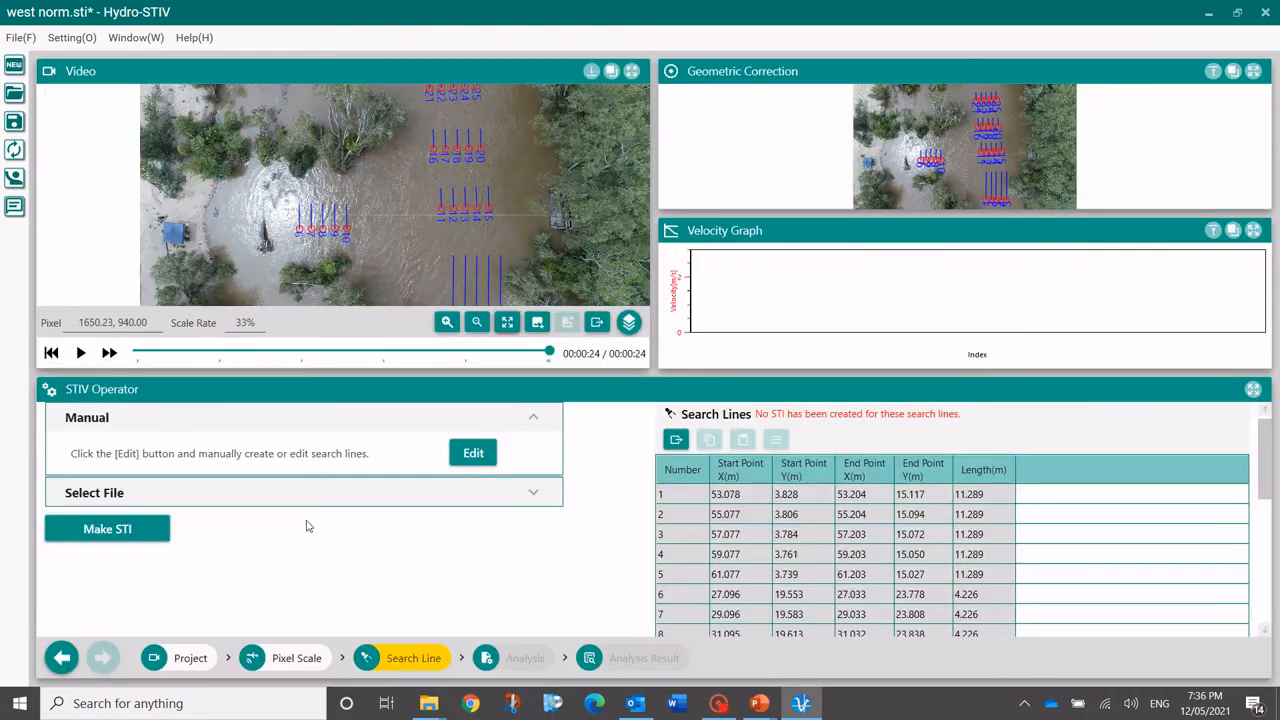
# Step: Make the space-time images for the manual search lines and execute the Deep Learning velocity analysis
pyautogui.click(126, 529)
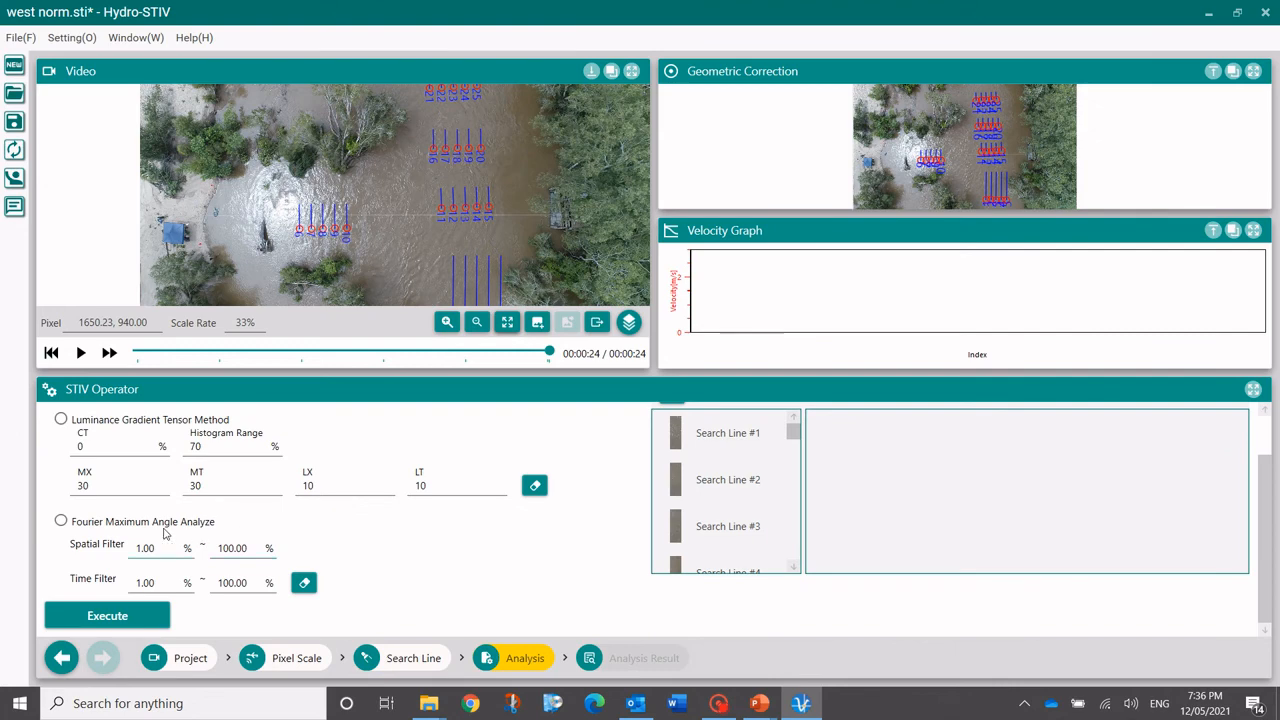
pyautogui.scroll(2, 160, 532)
pyautogui.scroll(-2, 127, 578)
pyautogui.click(122, 614)
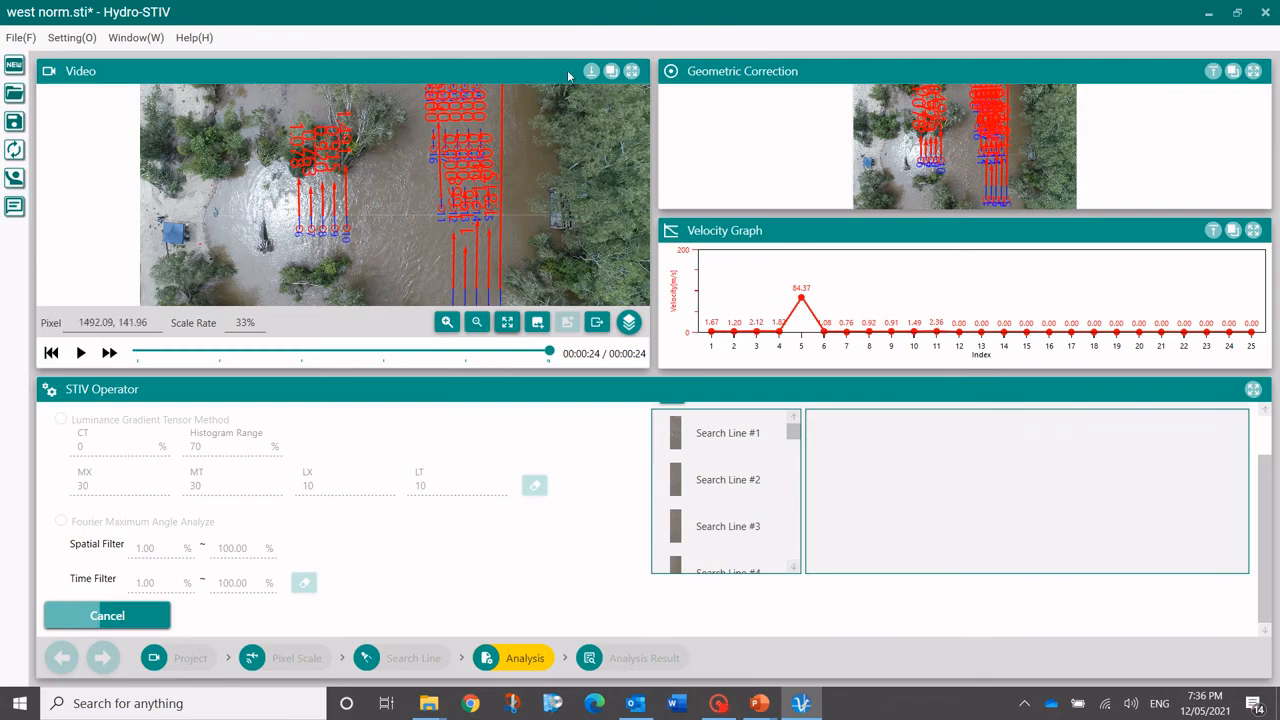
# Step: Examine the velocity arrows around the bright water and along the main channel in the enlarged video view
pyautogui.click(631, 71)
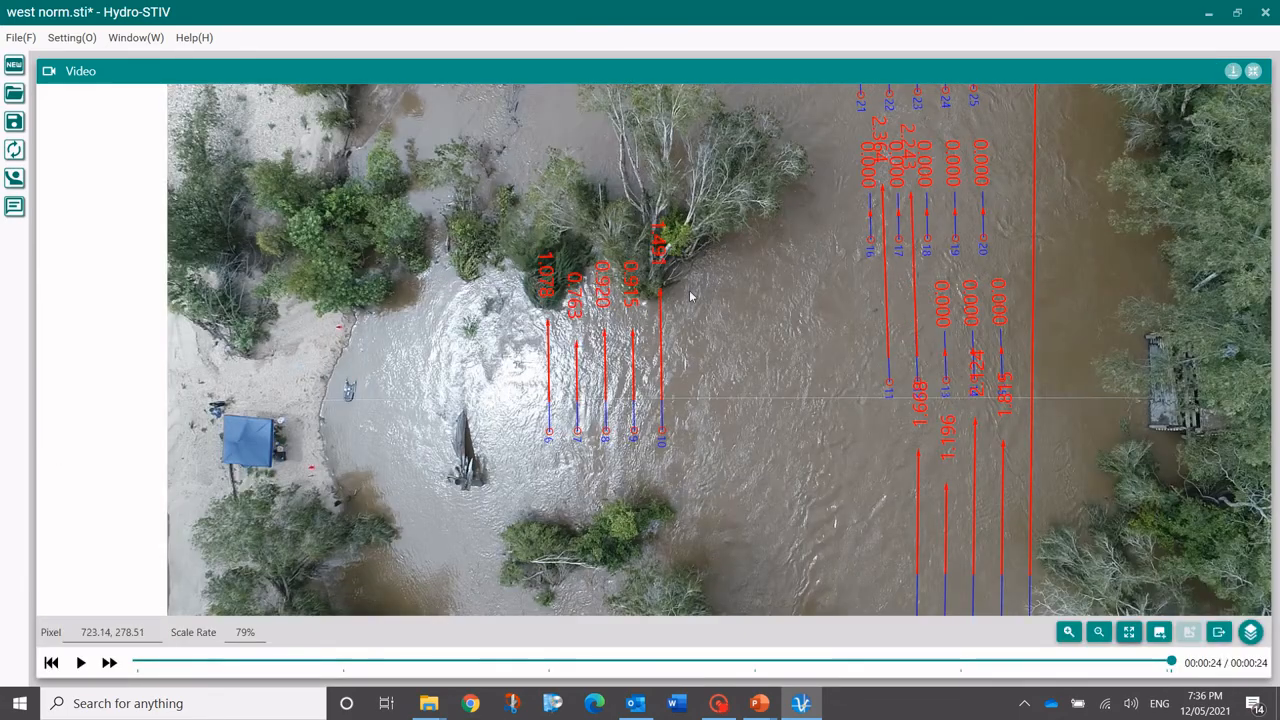
pyautogui.scroll(5, 598, 418)
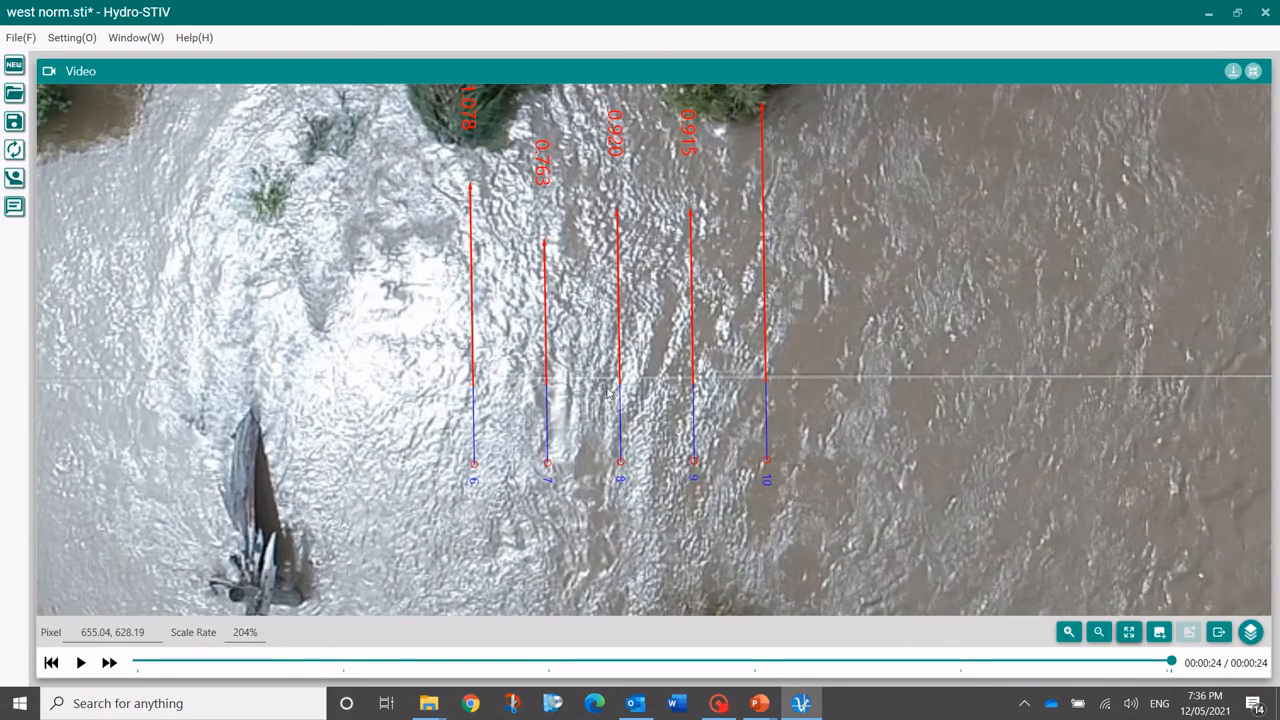
pyautogui.moveTo(654, 294); pyautogui.dragTo(660, 458)
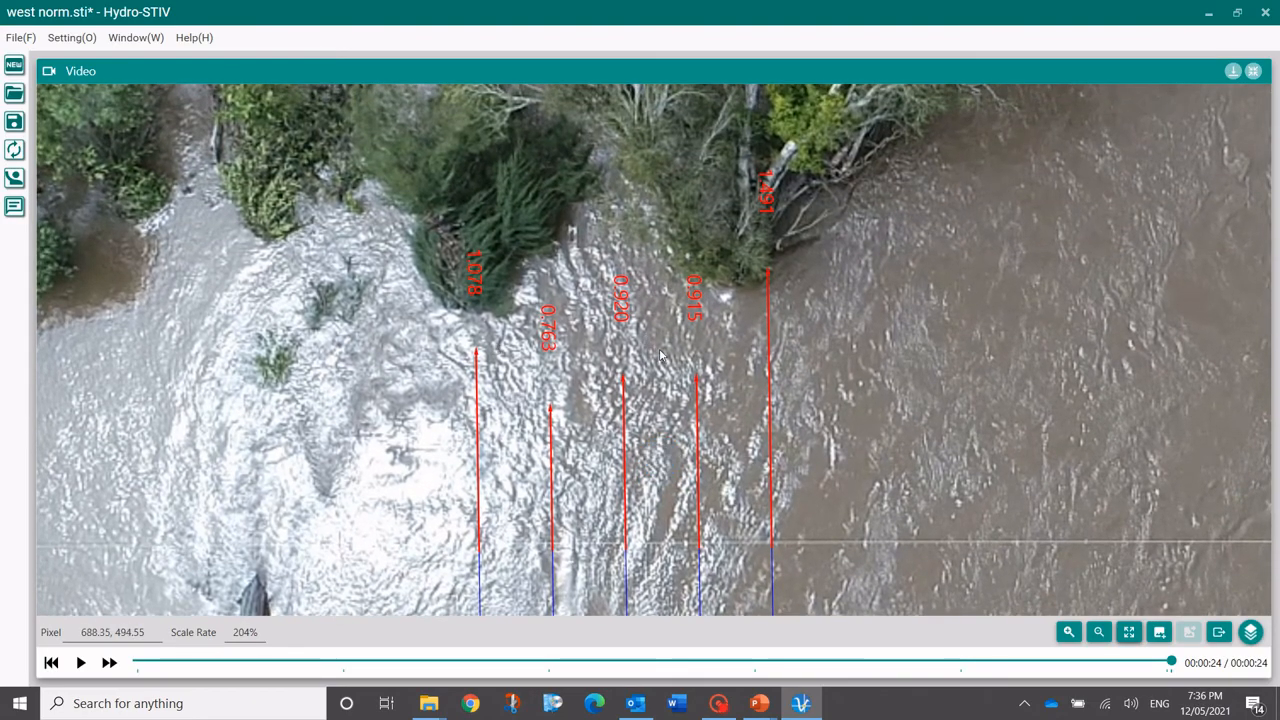
pyautogui.scroll(-2, 660, 355)
pyautogui.scroll(-3, 660, 355)
pyautogui.moveTo(908, 244); pyautogui.dragTo(628, 455)
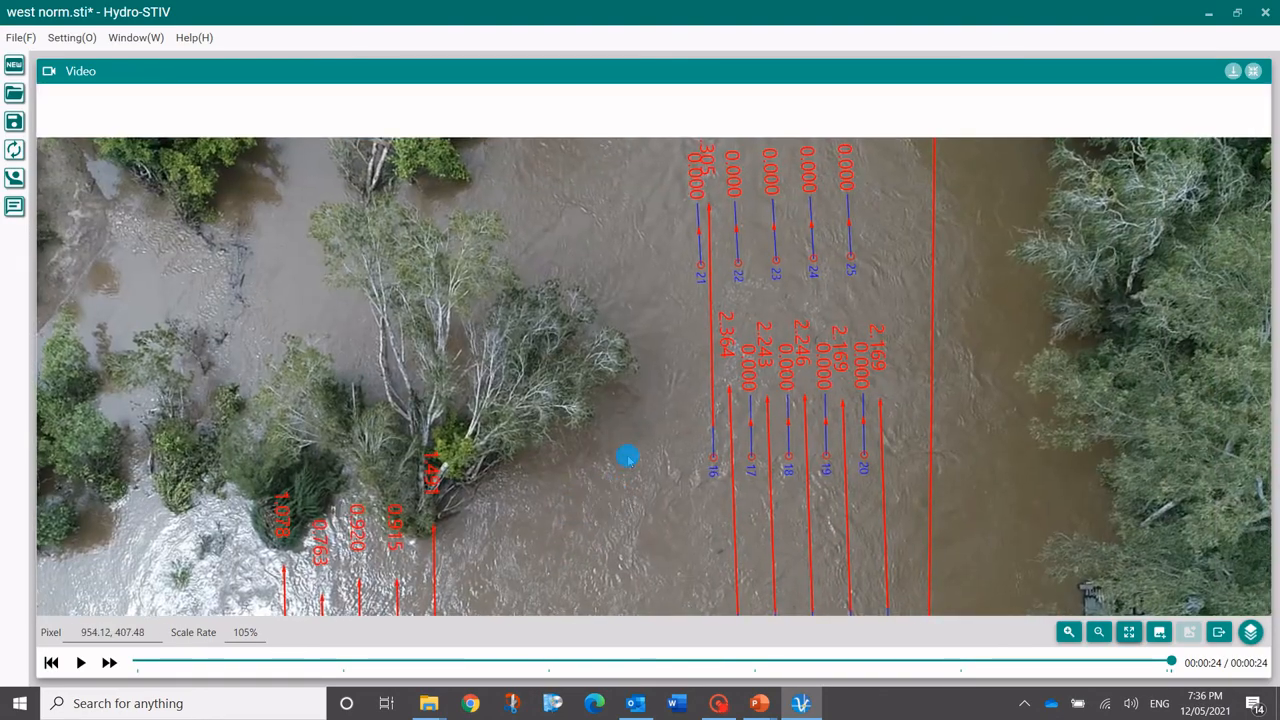
pyautogui.scroll(-1, 790, 297)
pyautogui.moveTo(790, 292); pyautogui.dragTo(789, 216)
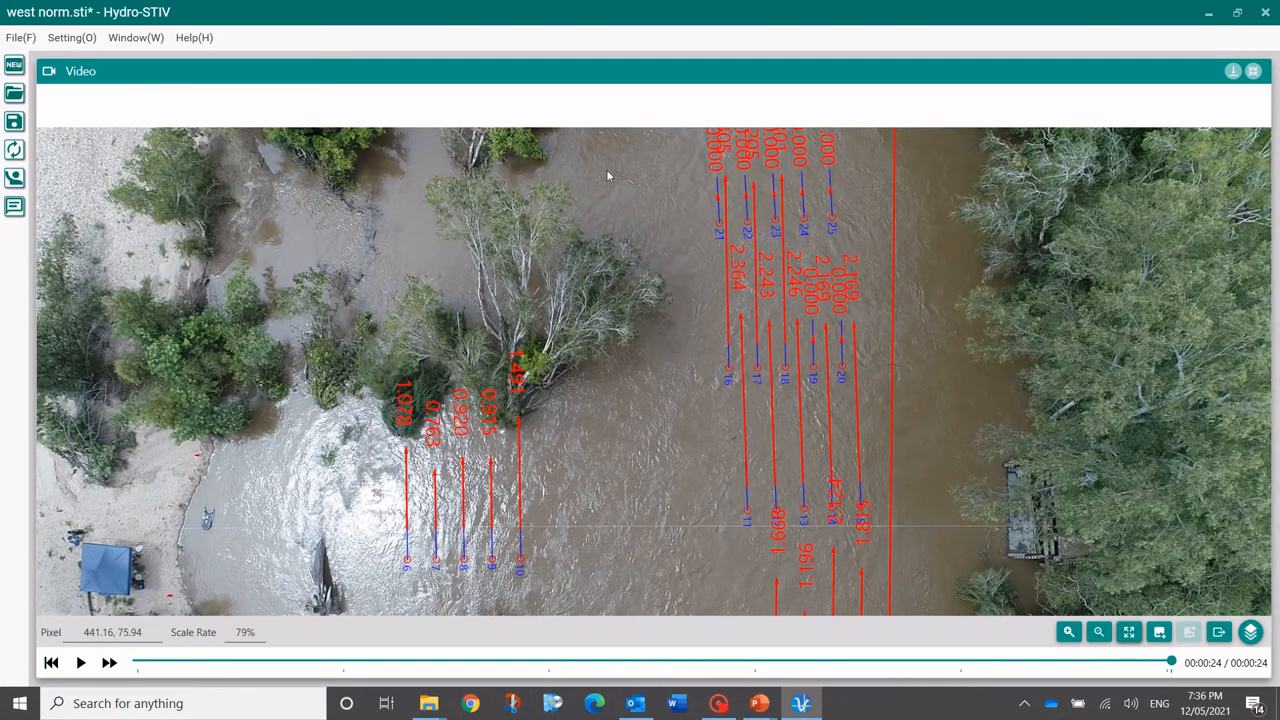
pyautogui.click(1255, 75)
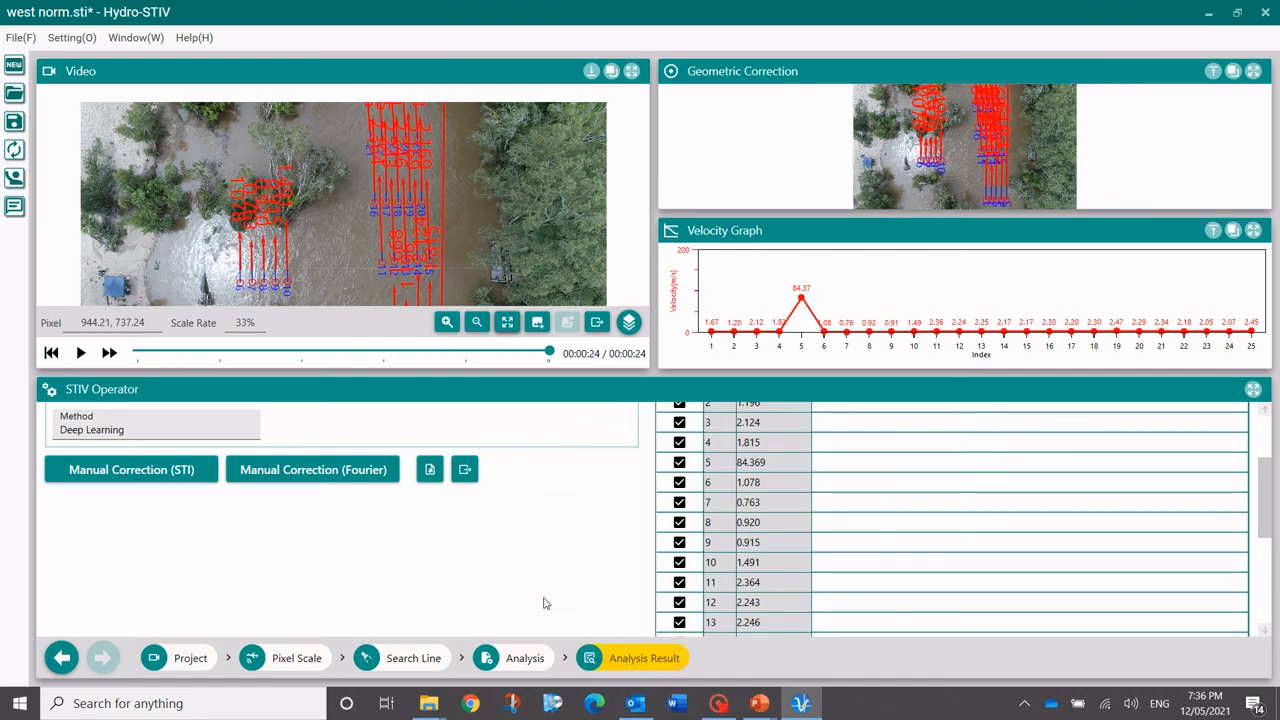
# Step: Reopen the manual search lines for editing and delete all of them
pyautogui.click(434, 660)
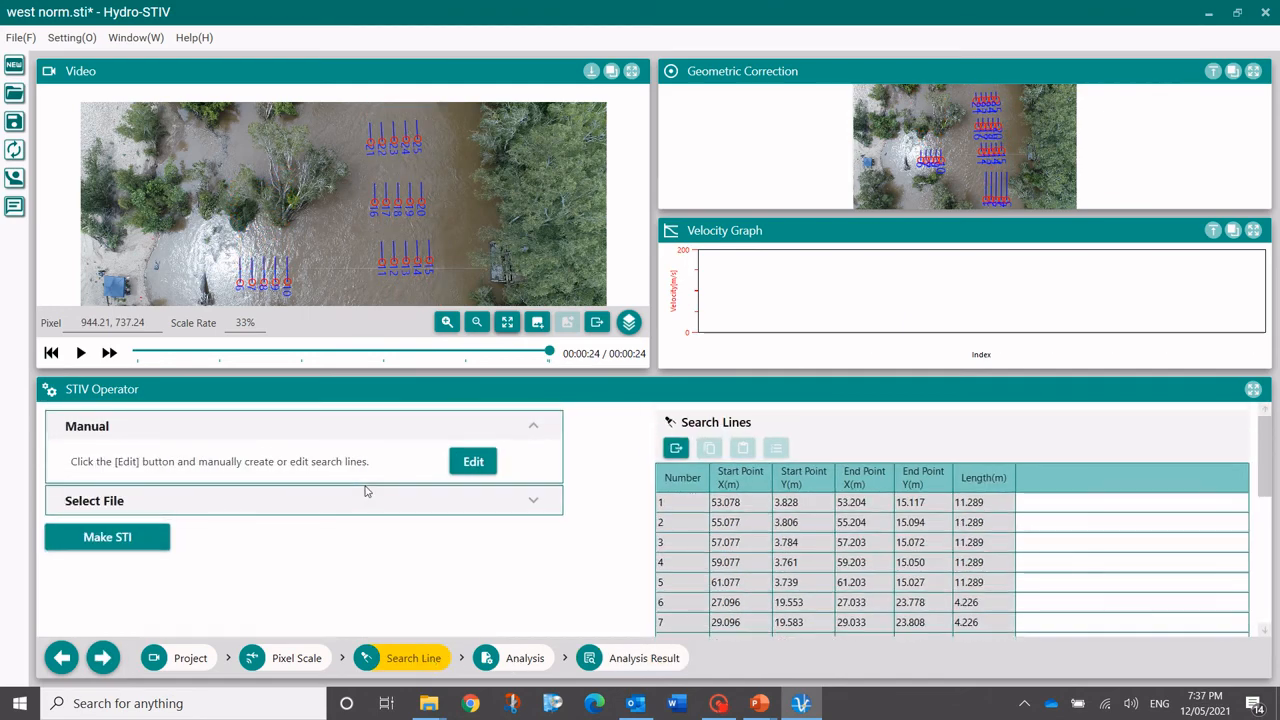
pyautogui.click(473, 461)
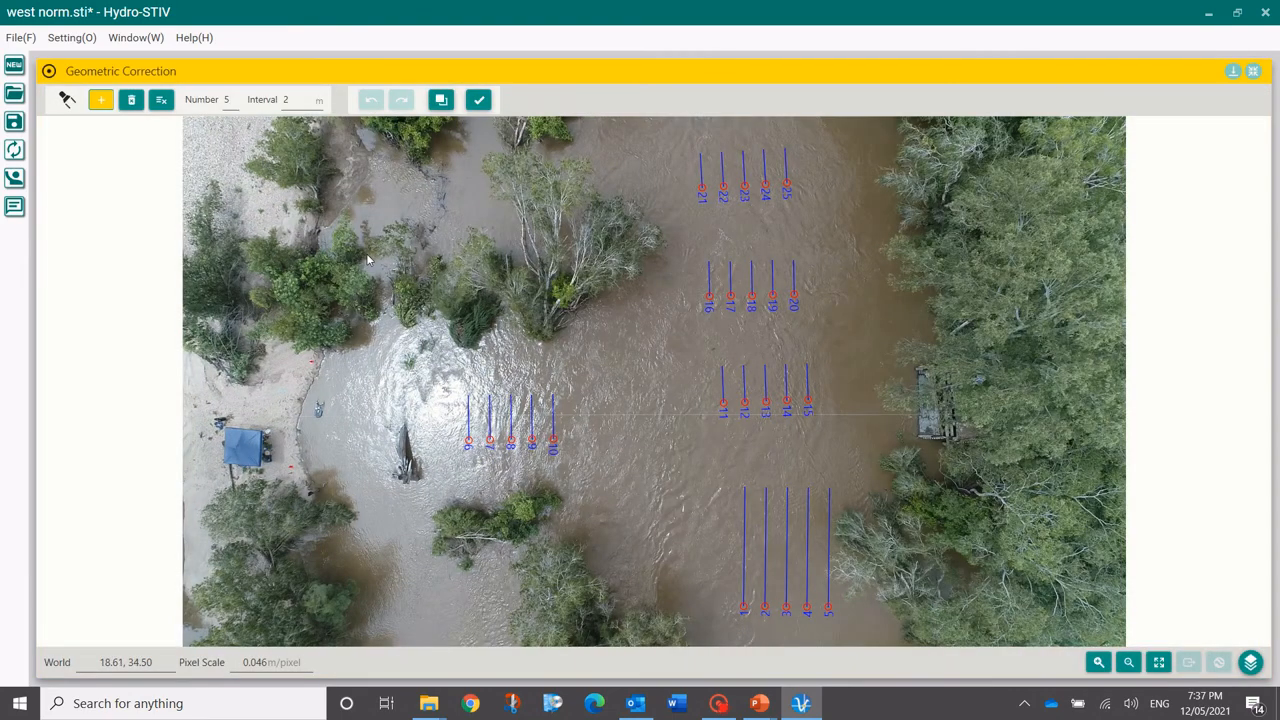
pyautogui.click(161, 99)
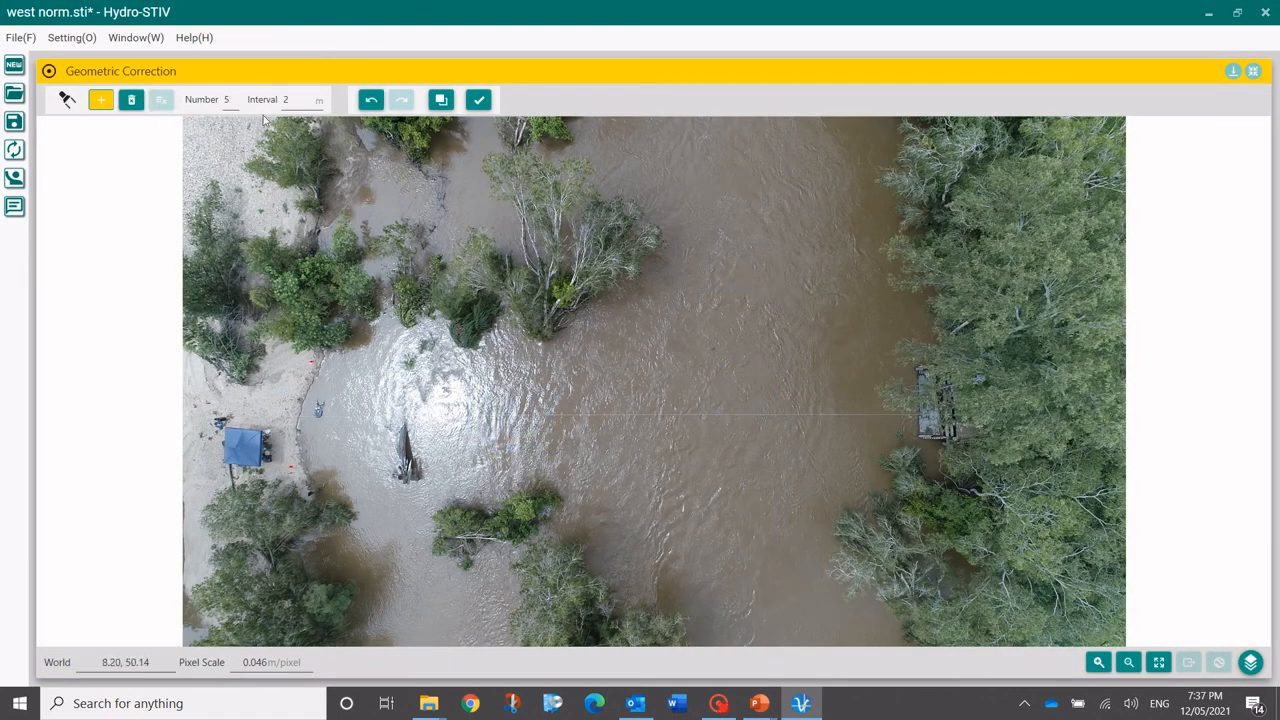
# Step: Set the number of search lines to 2 and draw a pair 2 m apart through the gap between the flooded trees
pyautogui.click(229, 100)
pyautogui.moveTo(621, 241); pyautogui.dragTo(613, 292)
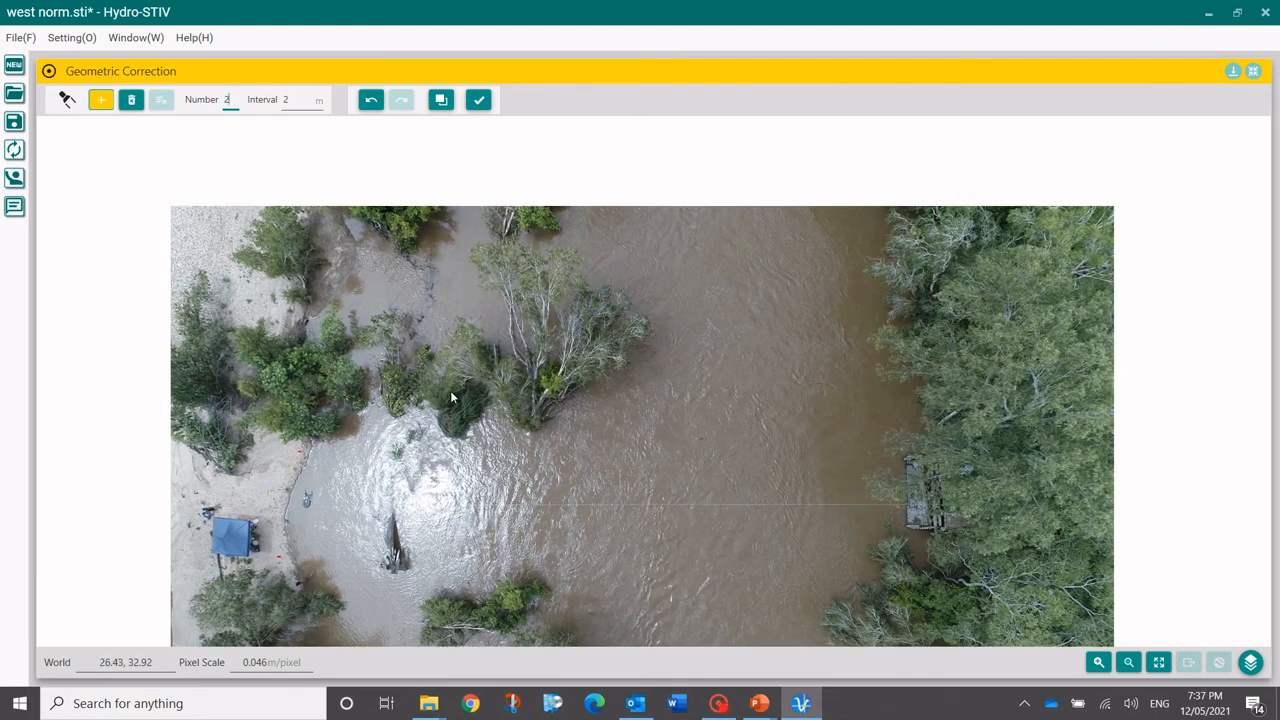
pyautogui.moveTo(488, 380); pyautogui.dragTo(486, 232)
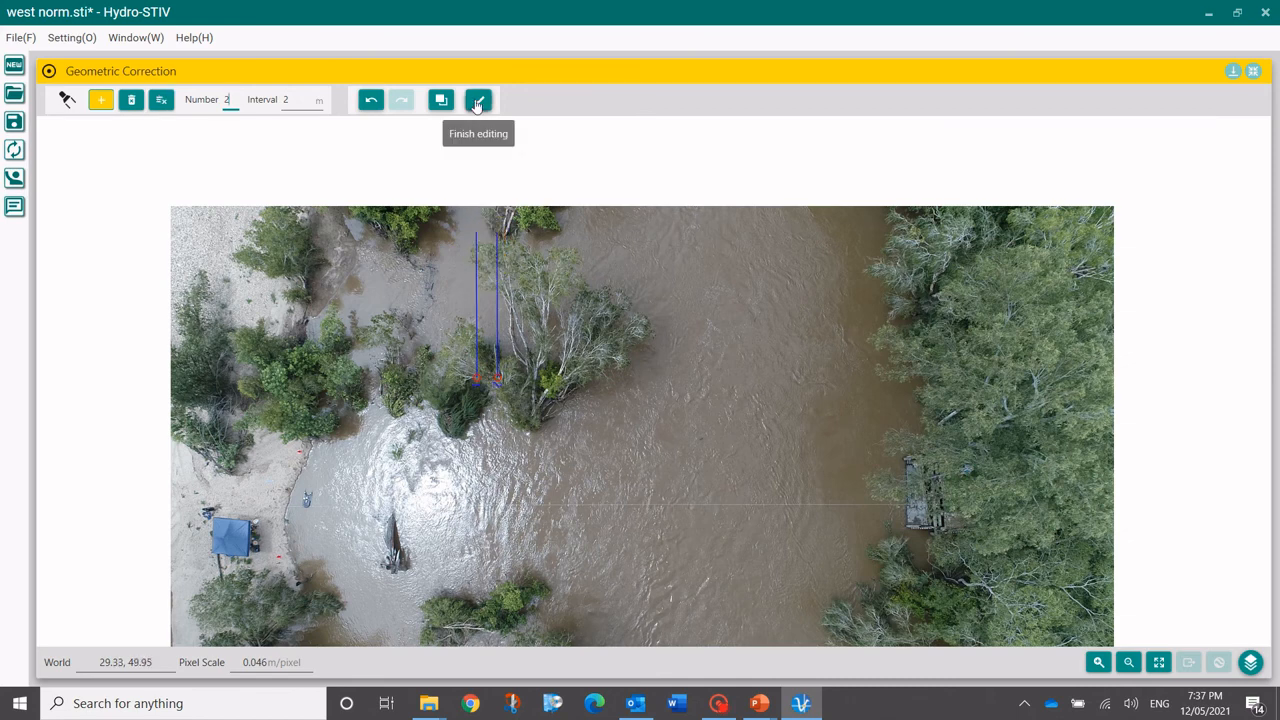
# Step: Finish editing the two search lines, make their space-time images and execute the Fourier Maximum Angle Analyze method
pyautogui.click(477, 101)
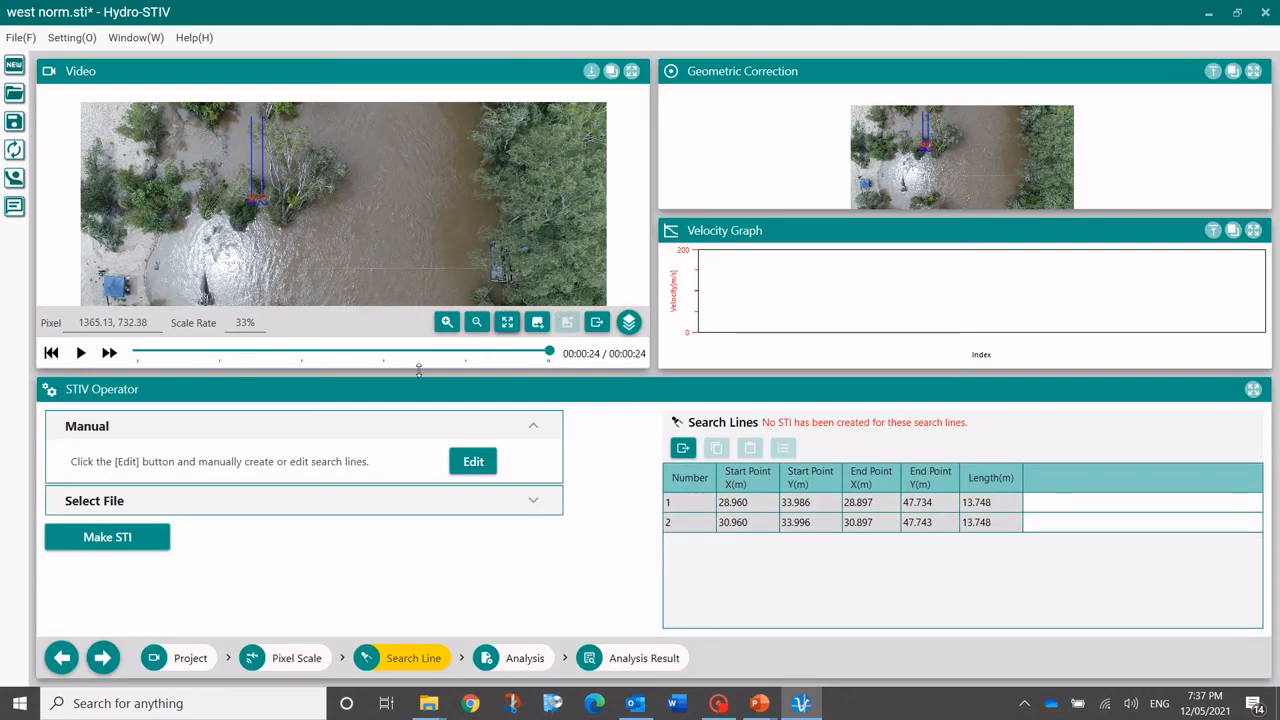
pyautogui.click(121, 537)
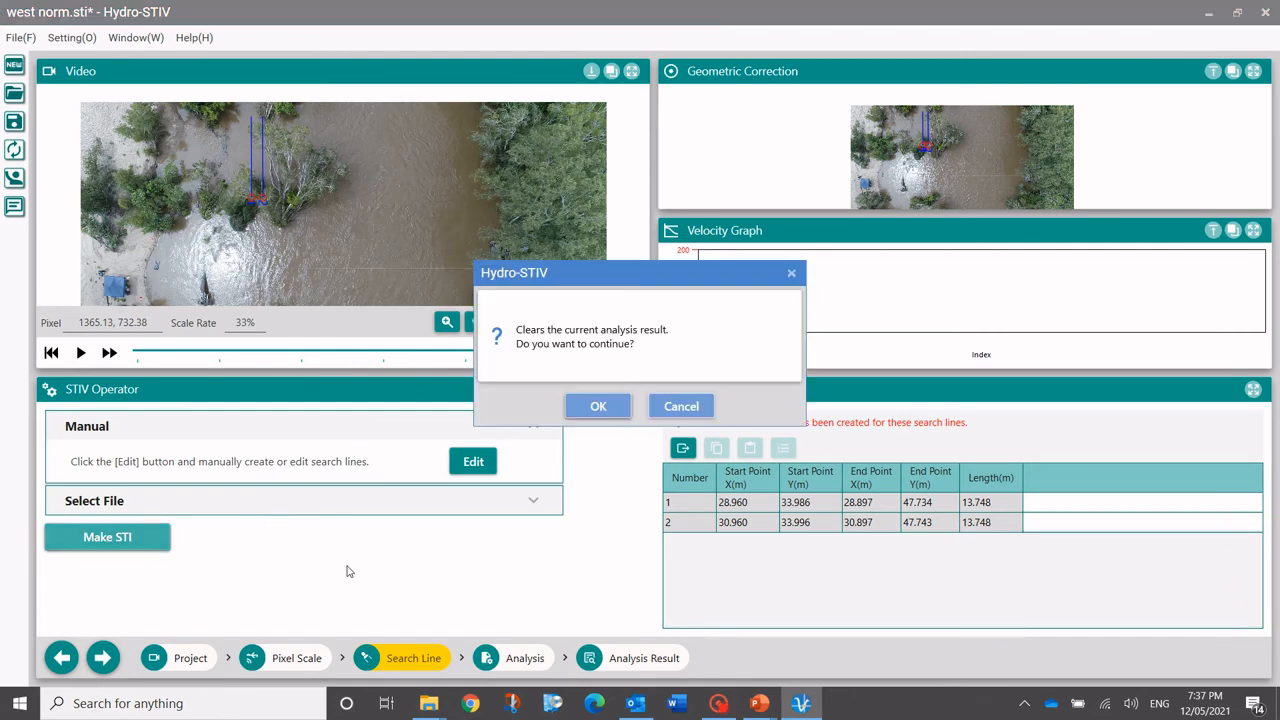
pyautogui.click(598, 406)
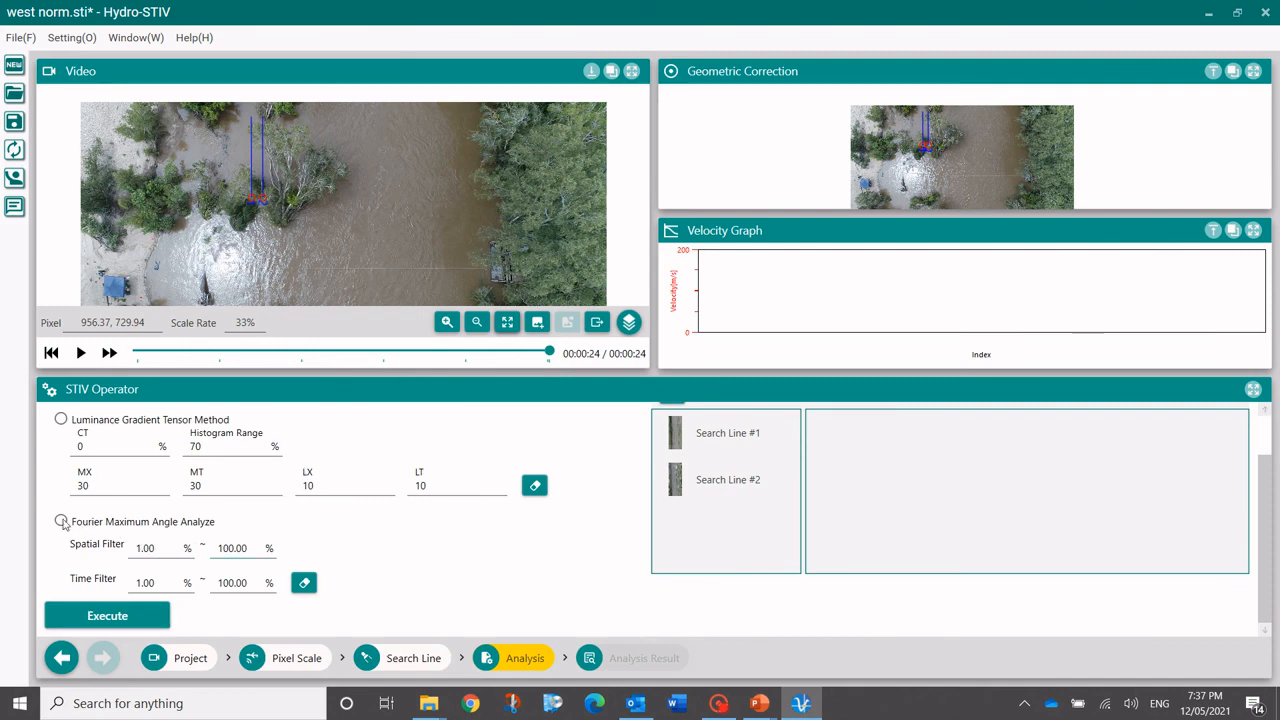
pyautogui.click(61, 521)
pyautogui.click(101, 612)
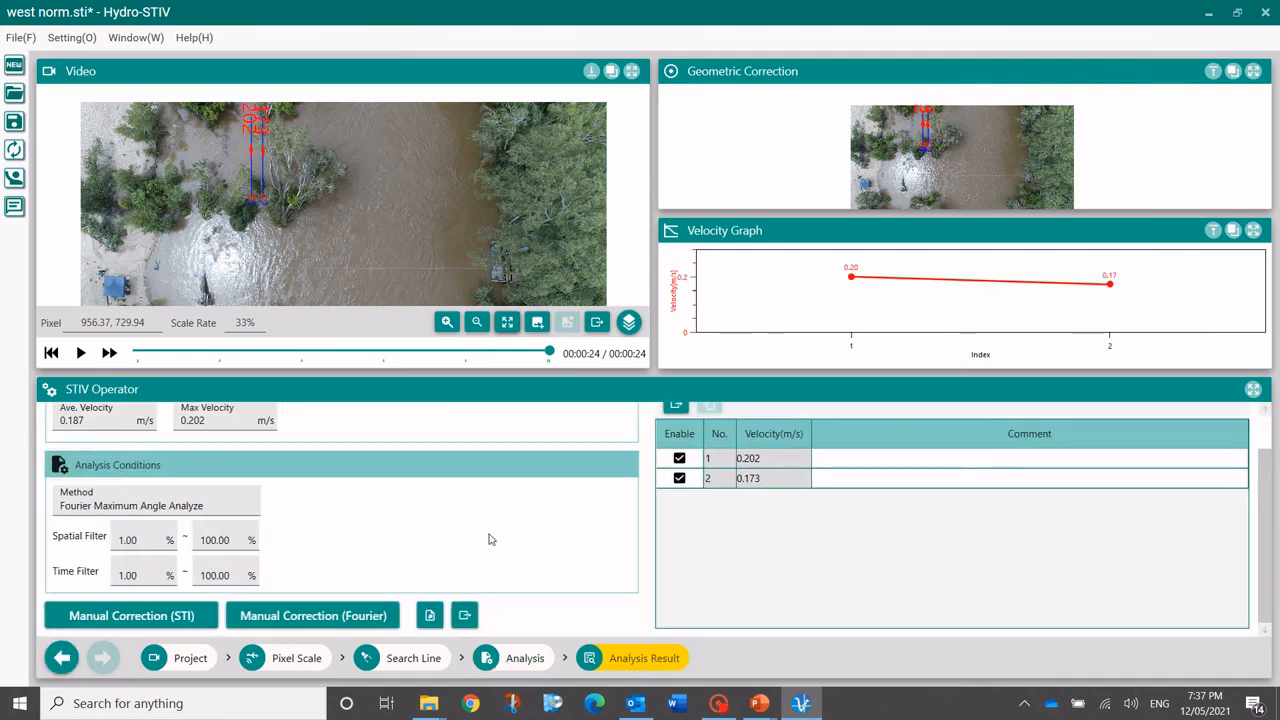
# Step: Open the manual space-time image correction for Search Line #1 and turn on Histogram Equalization
pyautogui.click(754, 484)
pyautogui.scroll(4, 272, 180)
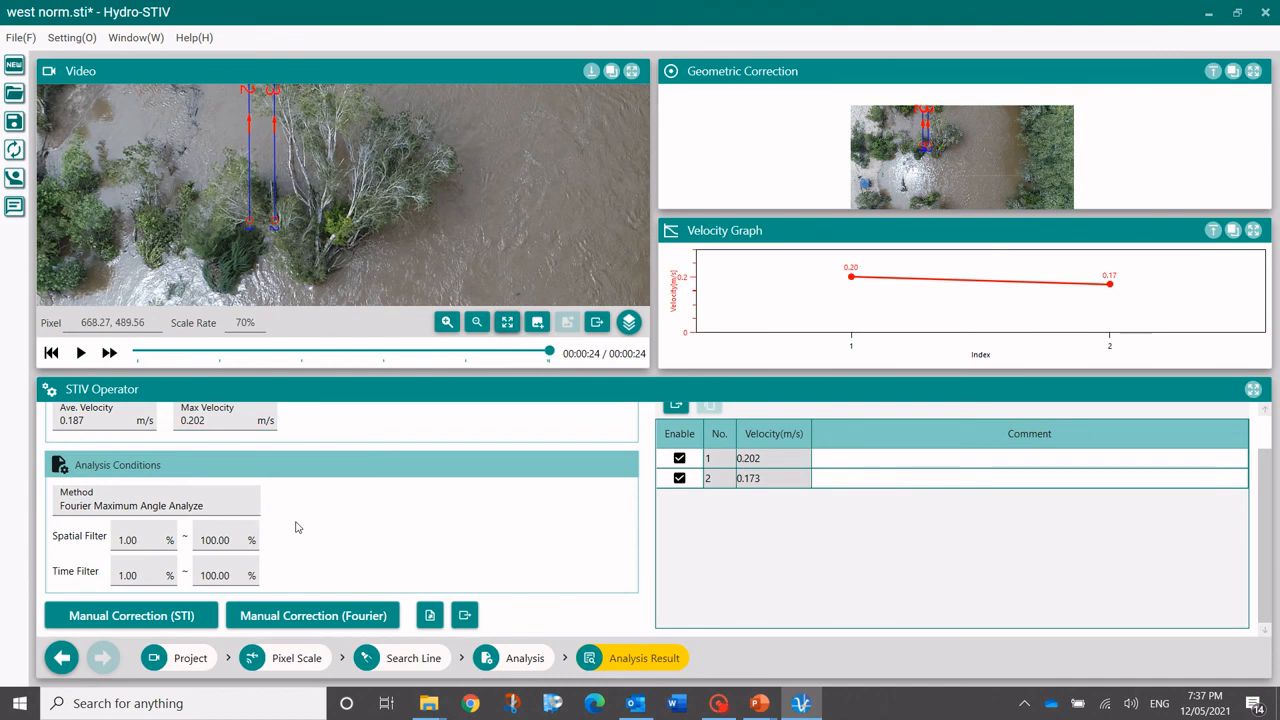
pyautogui.click(165, 619)
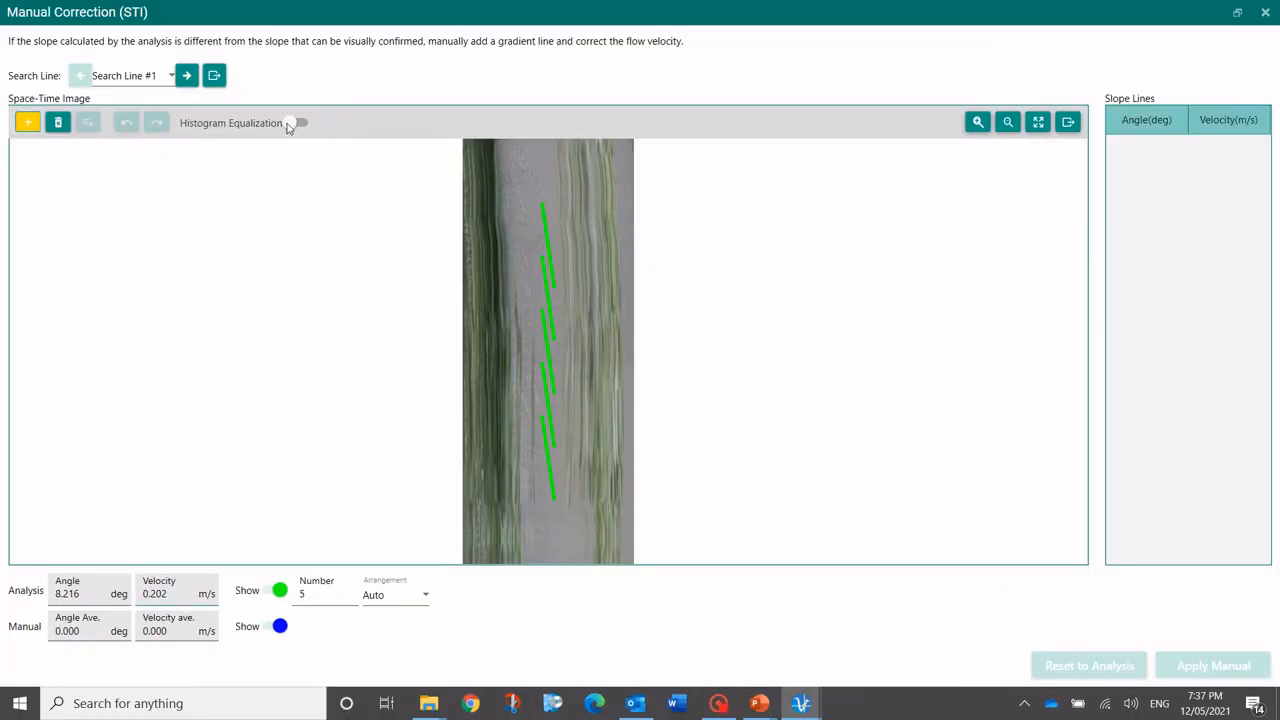
pyautogui.click(297, 123)
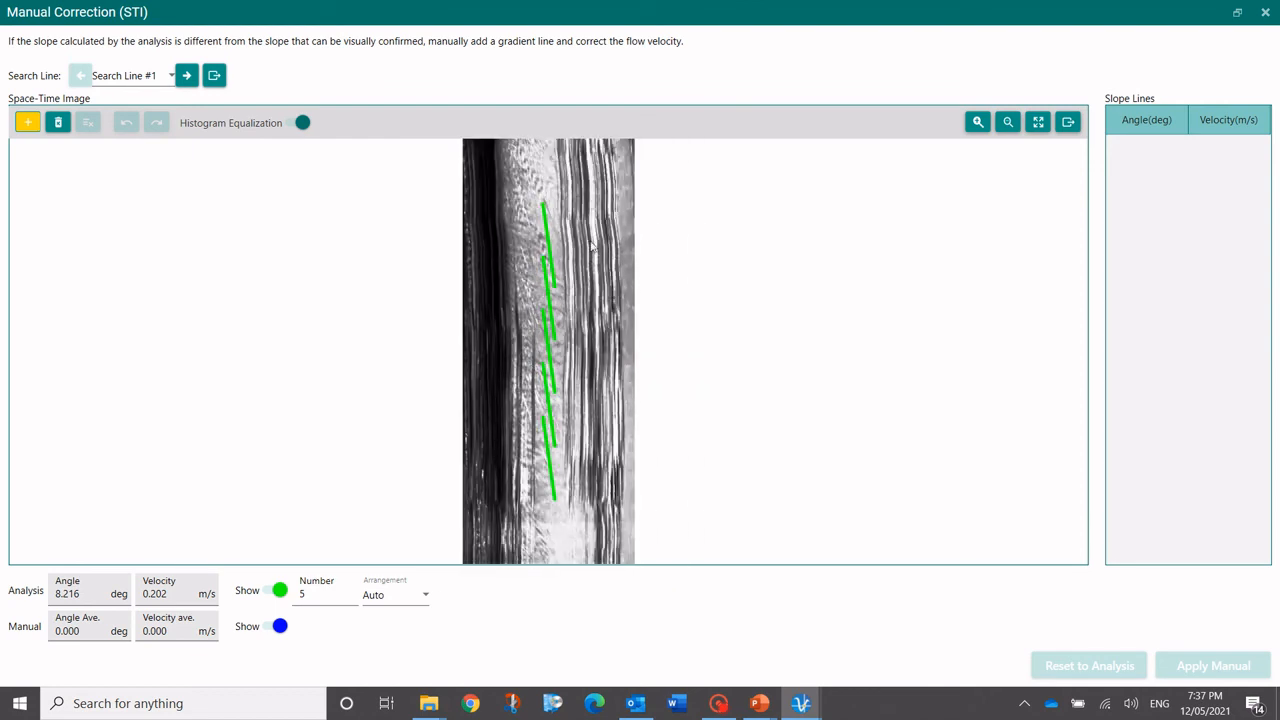
# Step: Examine how the calculated slope lines match the streak pattern along Search Line #1's whole space-time image
pyautogui.scroll(2, 497, 244)
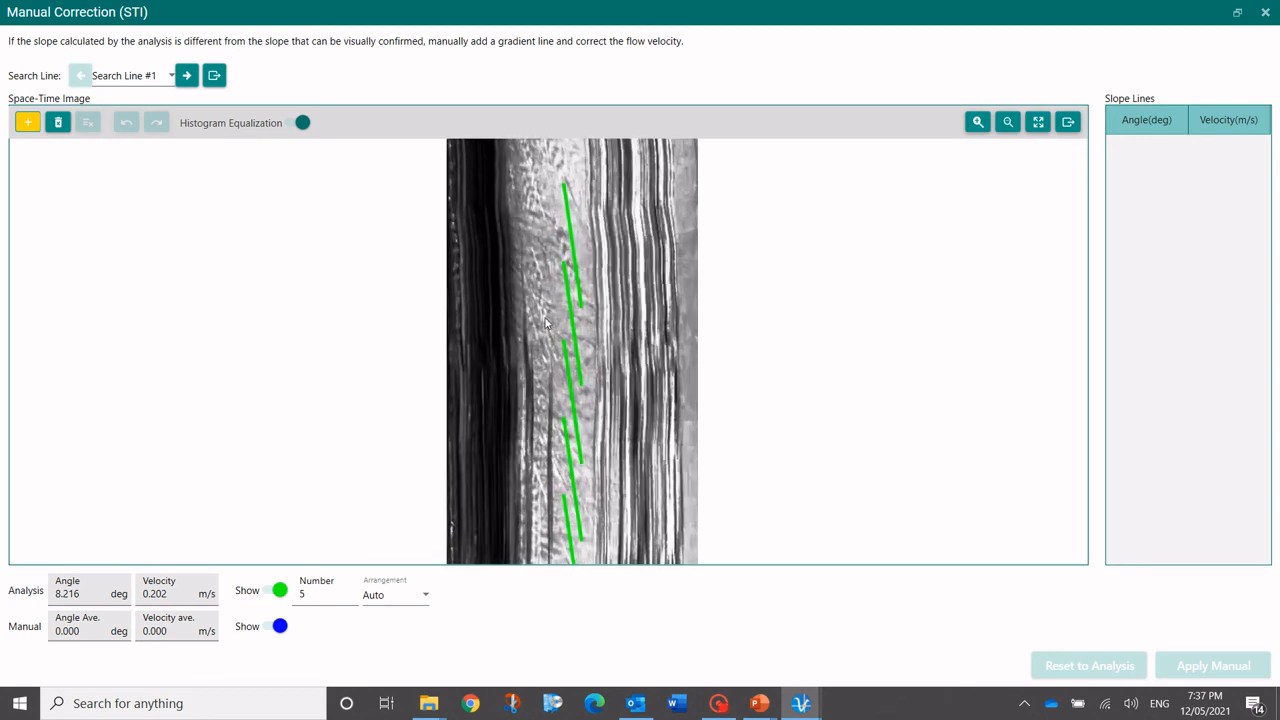
pyautogui.moveTo(529, 301); pyautogui.dragTo(546, 346)
pyautogui.moveTo(539, 231)
pyautogui.mouseDown()
pyautogui.moveTo(543, 355)
pyautogui.moveTo(533, 214)
pyautogui.mouseUp()
pyautogui.scroll(3, 558, 256)
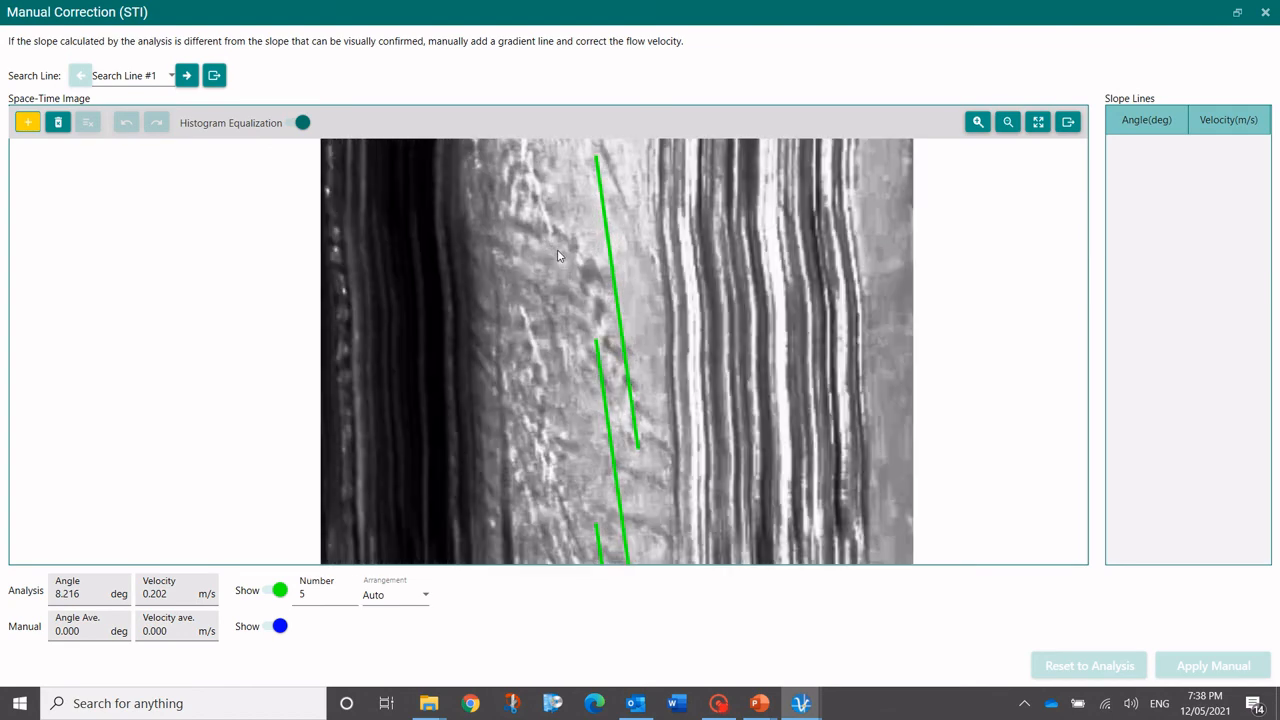
pyautogui.moveTo(555, 427); pyautogui.dragTo(557, 180)
pyautogui.scroll(-2, 557, 180)
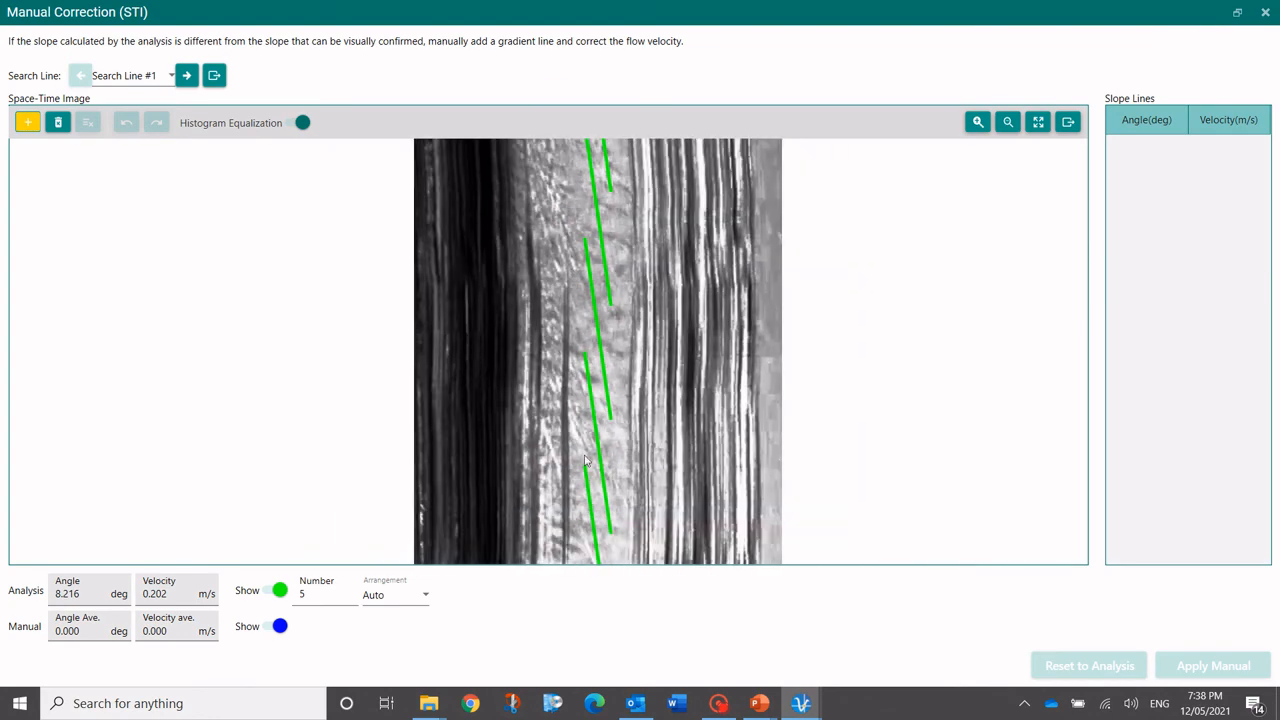
pyautogui.moveTo(596, 499); pyautogui.dragTo(580, 245)
pyautogui.moveTo(600, 408)
pyautogui.mouseDown()
pyautogui.moveTo(589, 360)
pyautogui.moveTo(587, 422)
pyautogui.mouseUp()
pyautogui.scroll(-2, 583, 372)
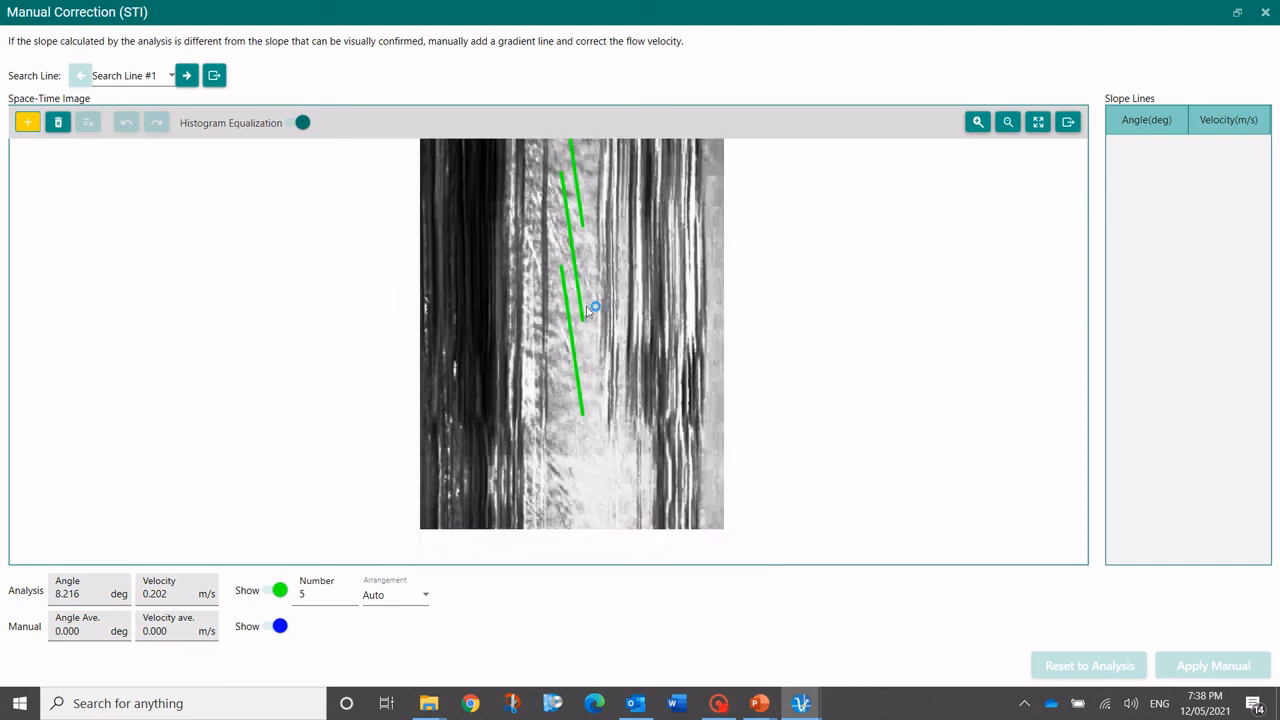
pyautogui.scroll(-2, 596, 353)
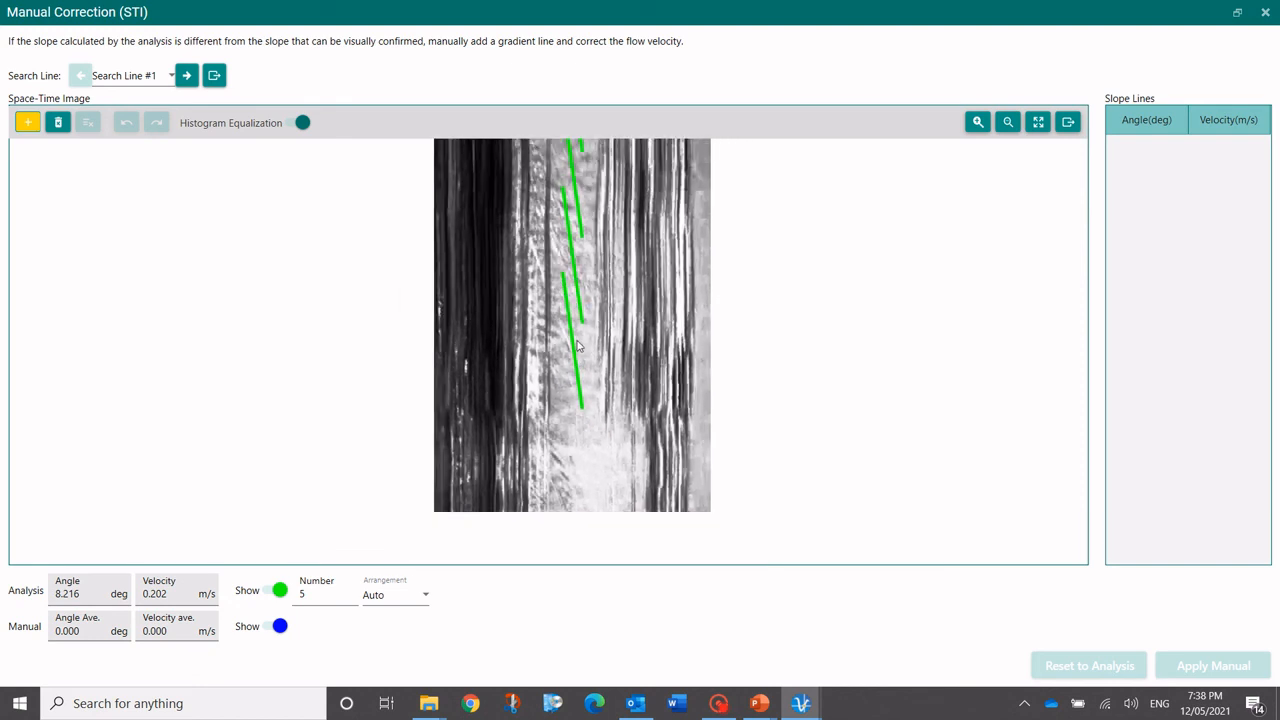
# Step: Compare the slope lines with the streaks in Search Line #2's space-time image, close the manual correction and view the velocity arrows between the trees
pyautogui.click(186, 76)
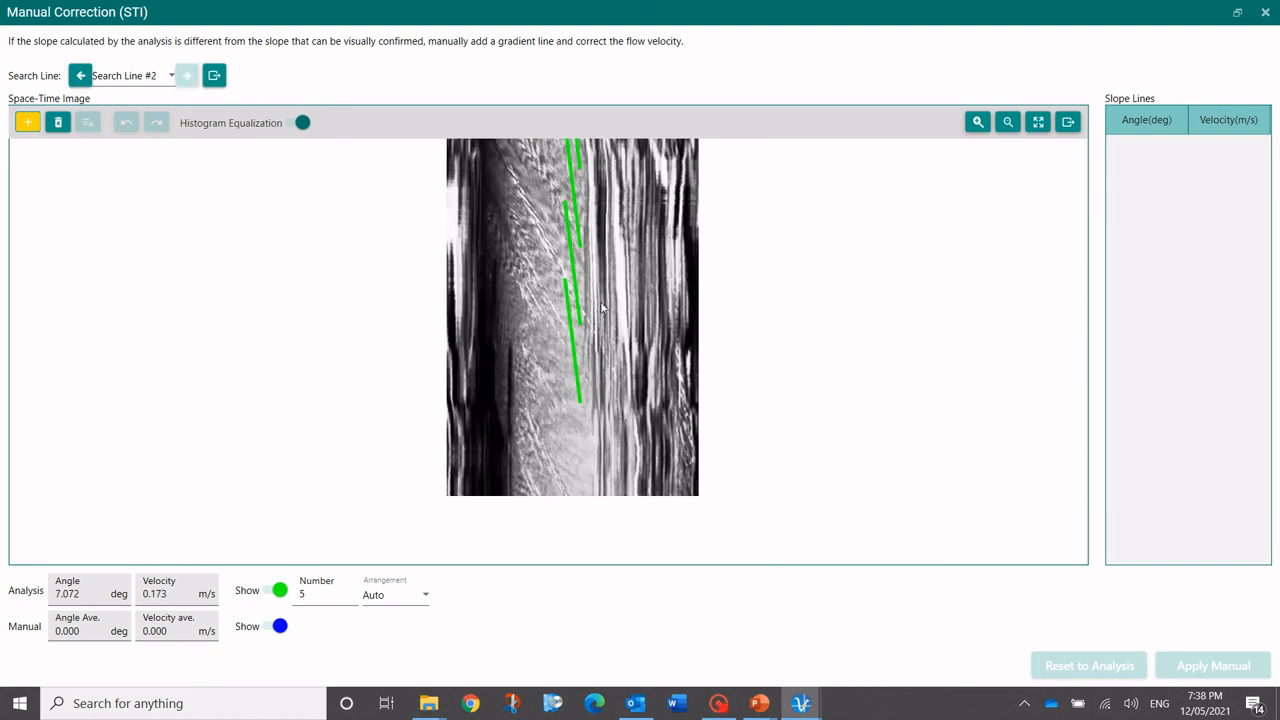
pyautogui.scroll(2, 600, 308)
pyautogui.scroll(-3, 495, 250)
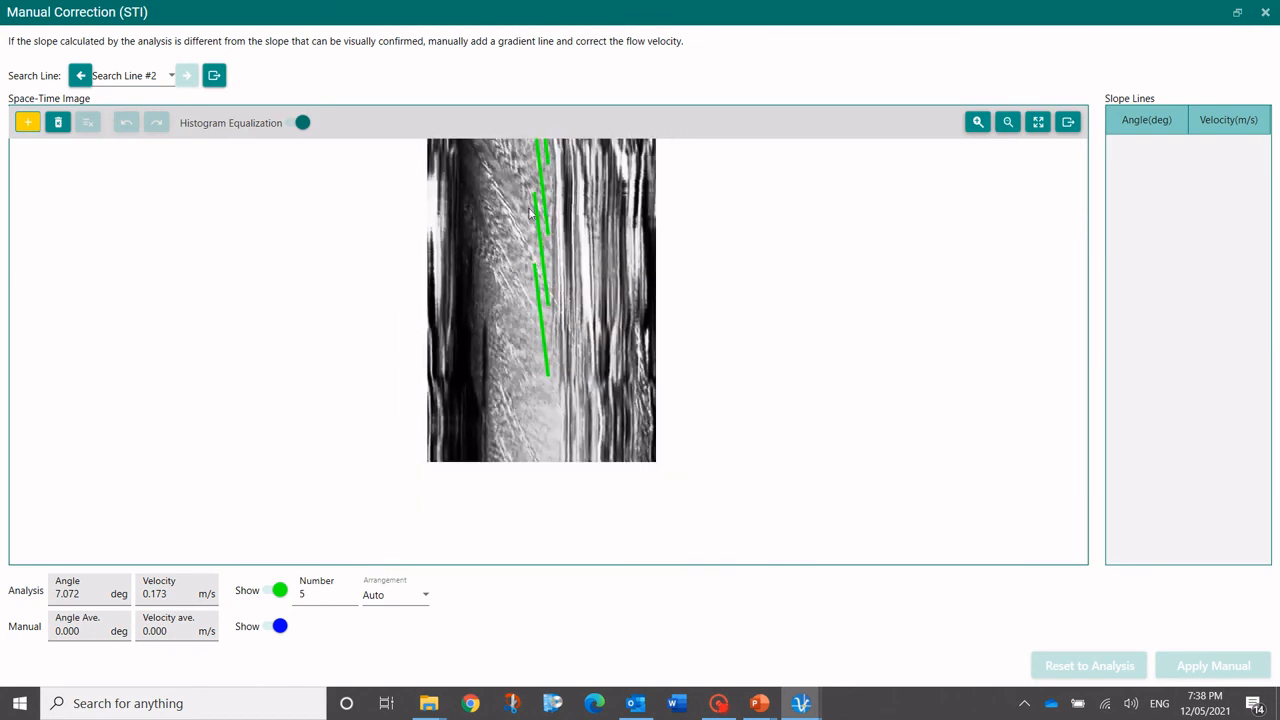
pyautogui.moveTo(529, 211); pyautogui.dragTo(538, 358)
pyautogui.moveTo(503, 258); pyautogui.dragTo(483, 221)
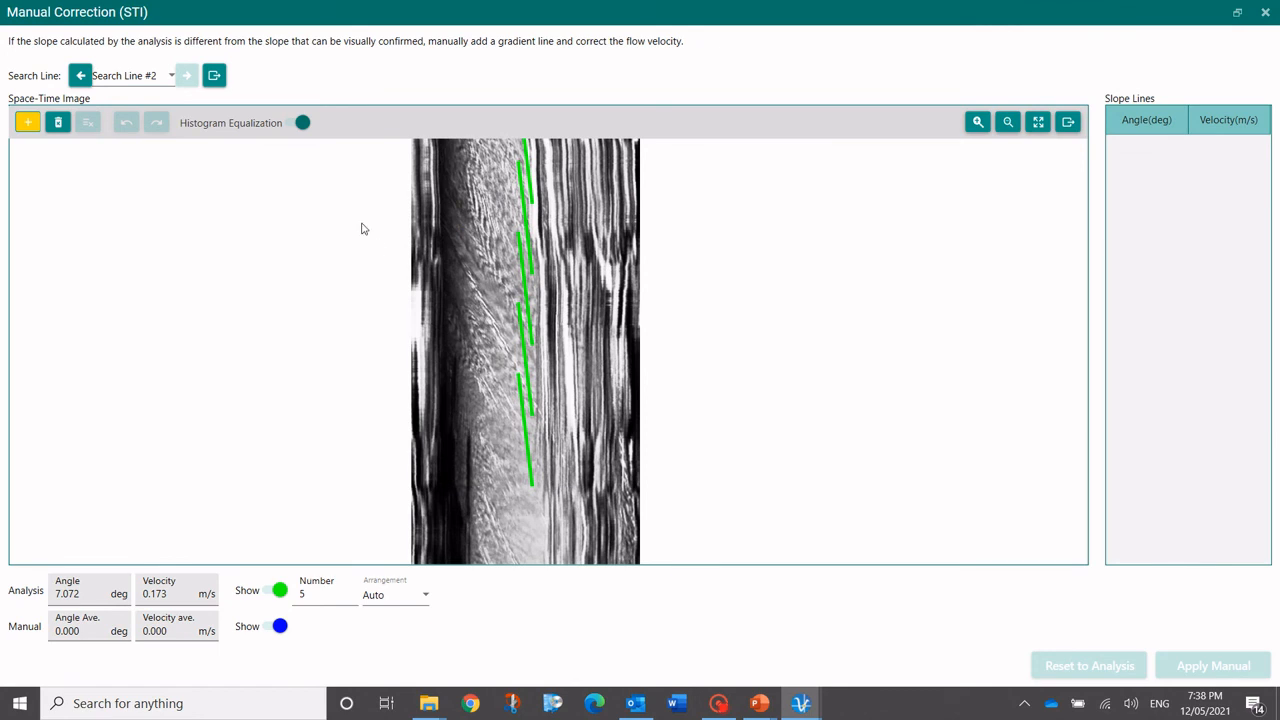
pyautogui.scroll(-1, 518, 314)
pyautogui.moveTo(528, 380); pyautogui.dragTo(520, 337)
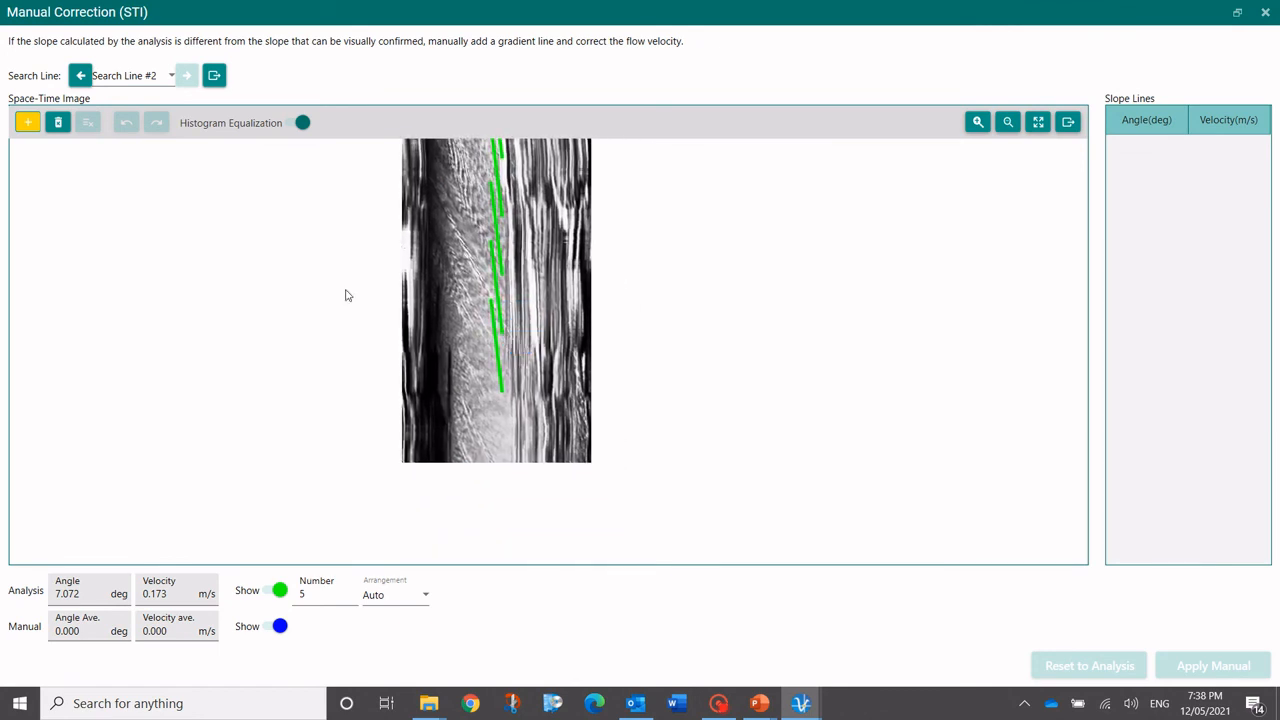
pyautogui.click(1265, 11)
pyautogui.scroll(-2, 376, 271)
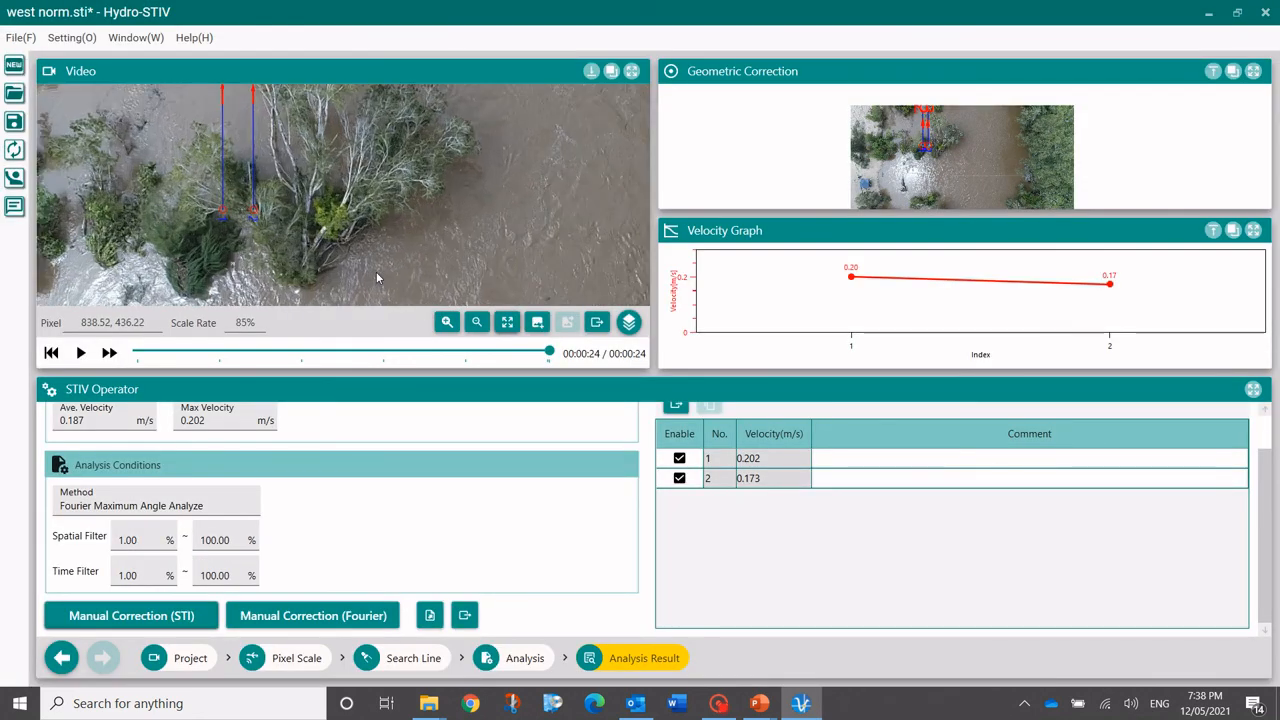
pyautogui.moveTo(503, 202); pyautogui.dragTo(494, 283)
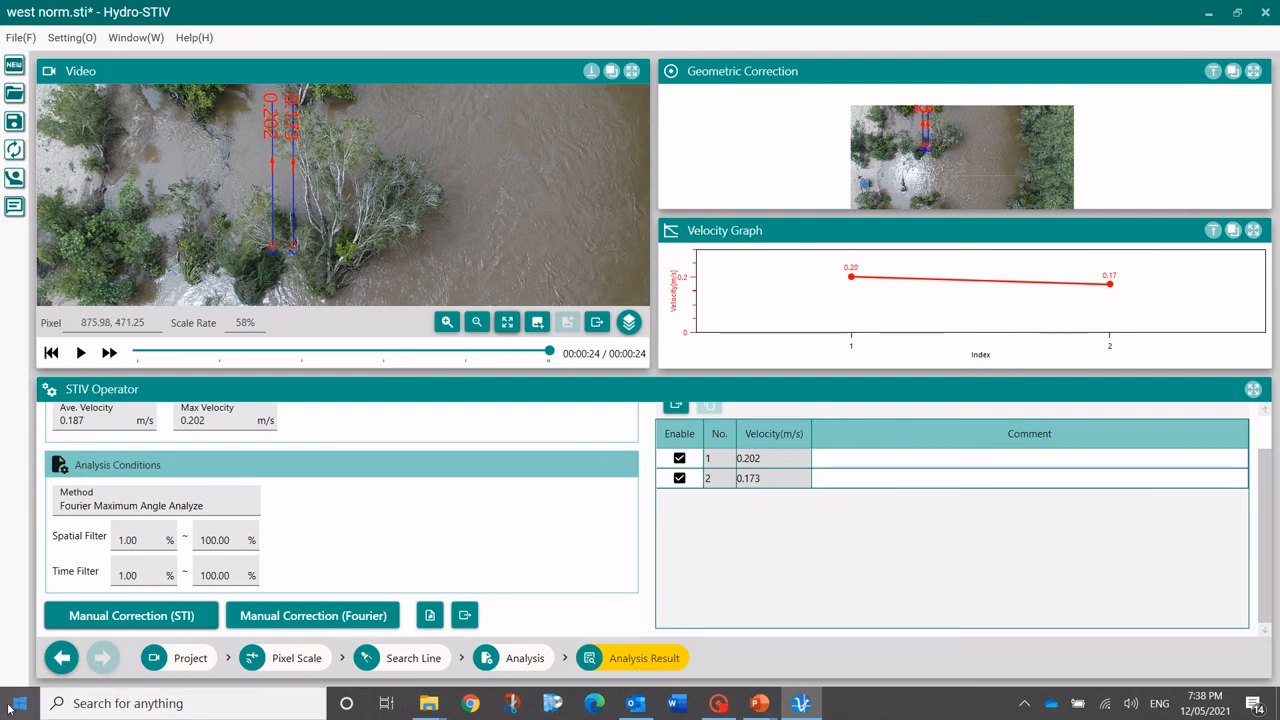
# Step: Return to the Project stage and close Hydro-STIV without saving the project changes
pyautogui.click(182, 658)
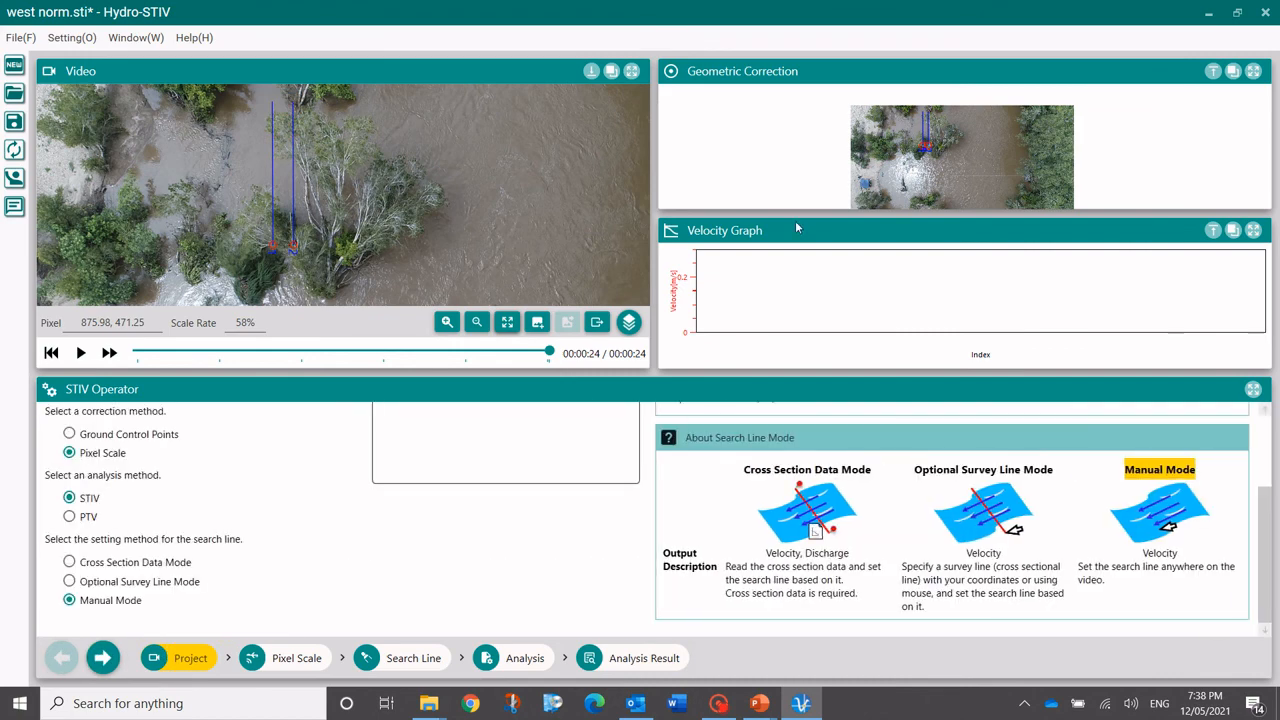
pyautogui.click(1267, 14)
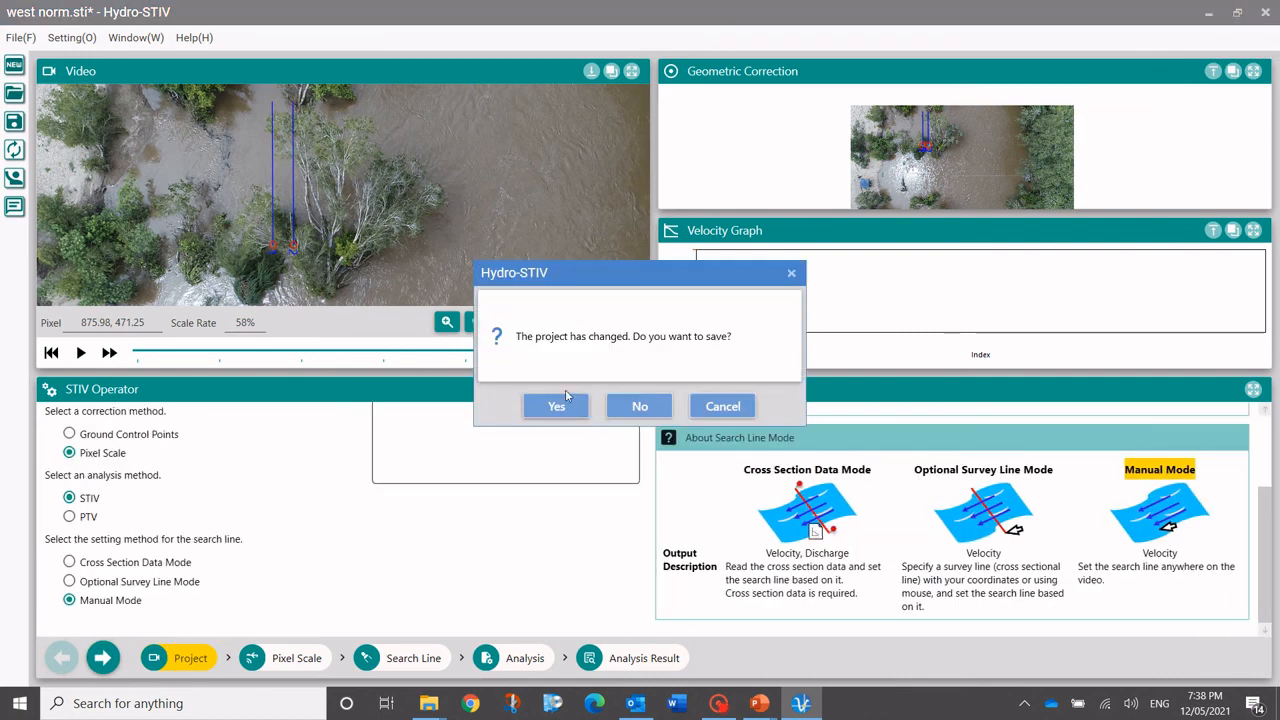
pyautogui.click(640, 406)
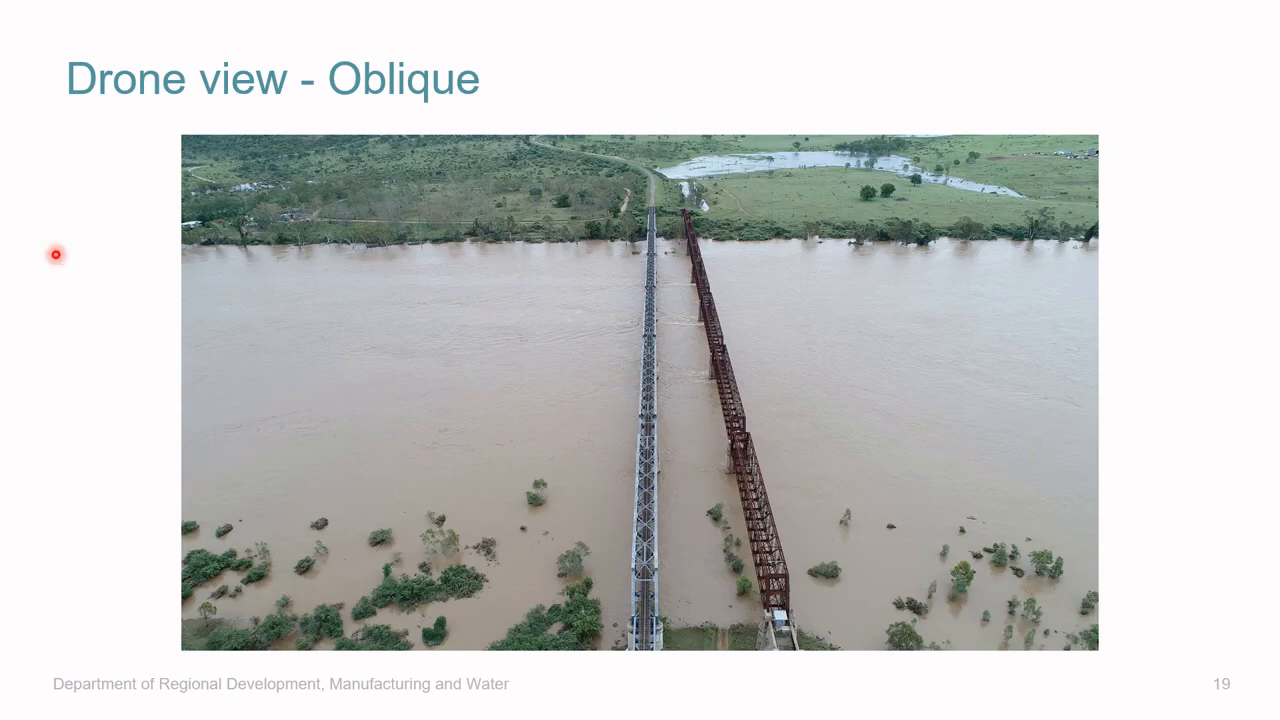
pyautogui.press('Right')
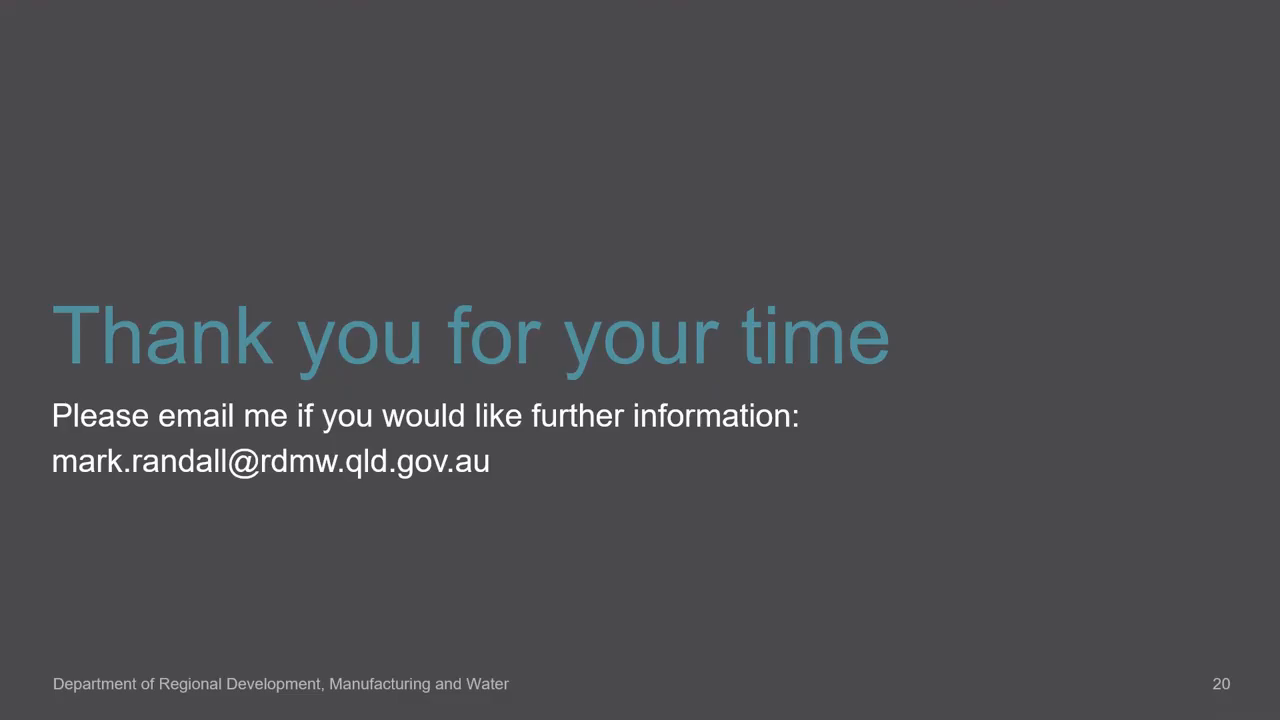